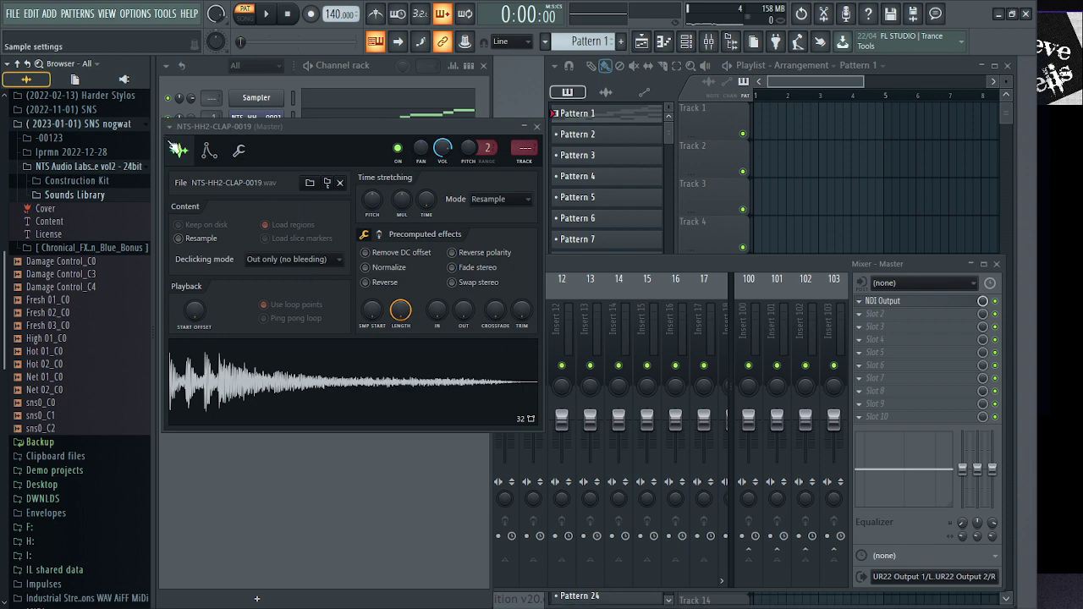
- Add Fruity Limiter to the second effect slot of the Master mixer track and bring the channel rack forward
key(F9)
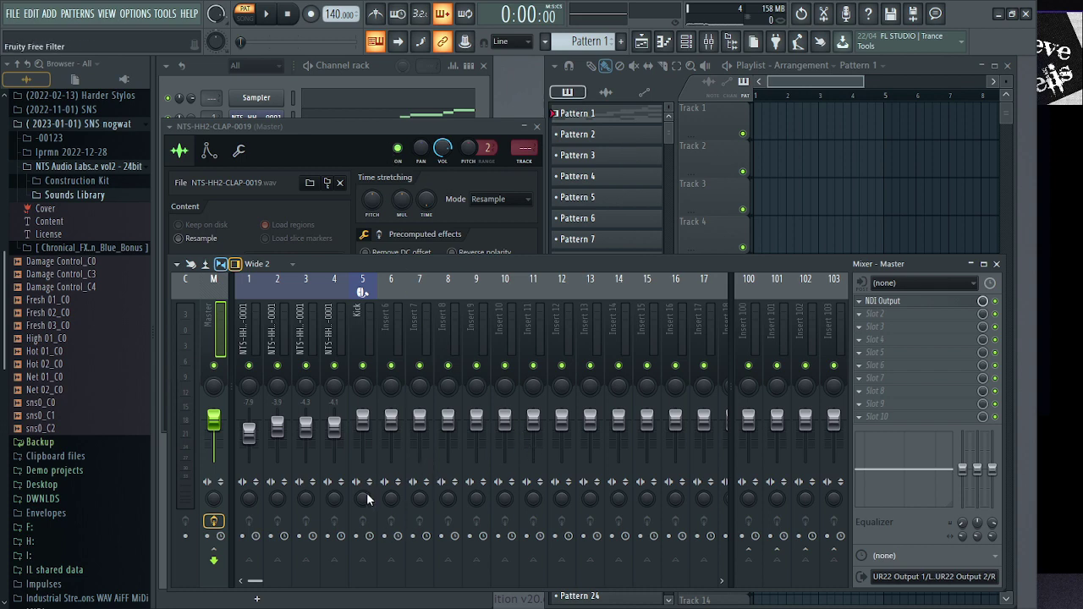
click(381, 516)
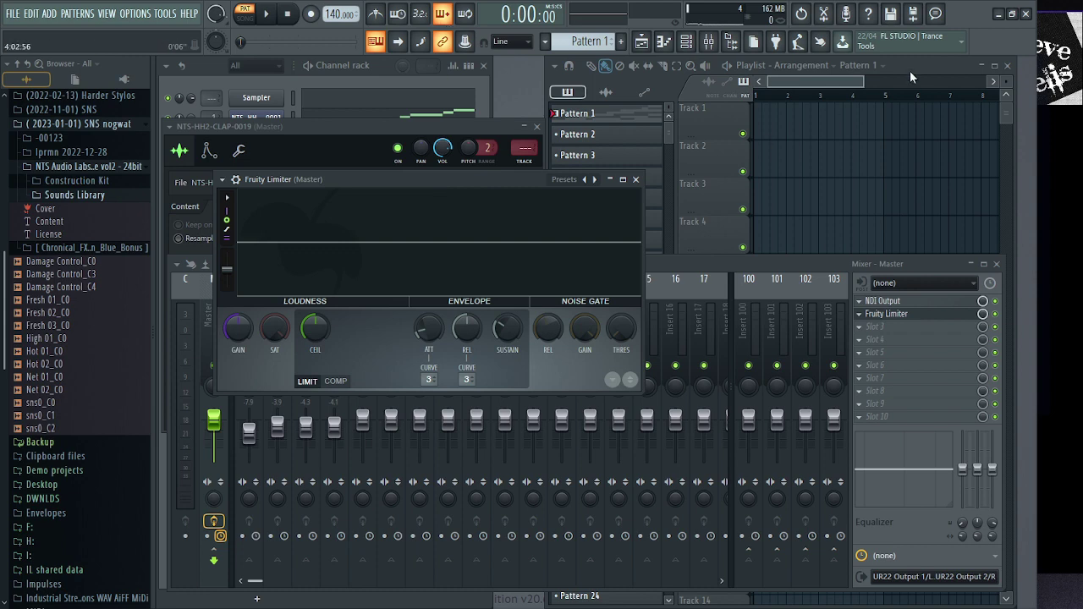
click(366, 82)
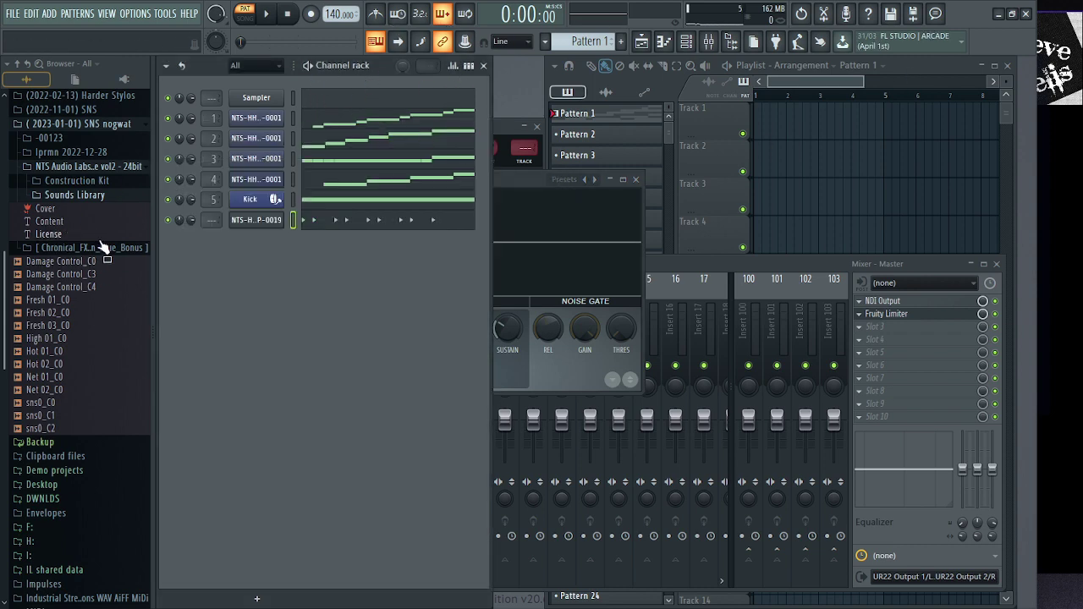
- Check the Bass Loops in the Construction Kit folder and open the lprmn 2022-12-28 sample folder
click(33, 185)
click(88, 196)
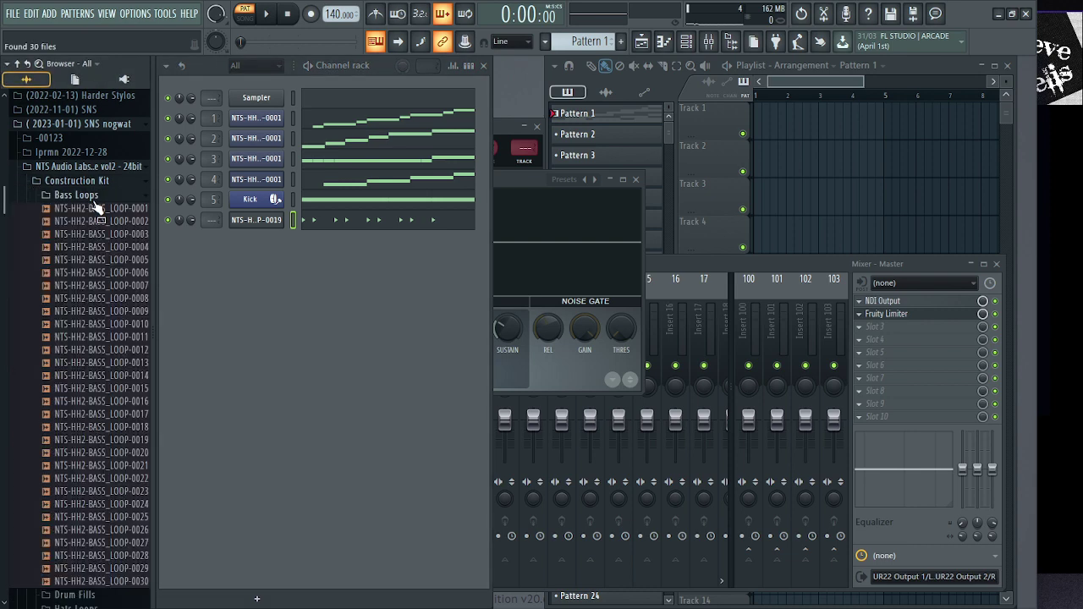
click(102, 198)
click(72, 152)
- Audition the looperman bass, synth and phonk drum loops one by one, down to the second memphis-drum-loop
click(82, 205)
click(77, 244)
click(76, 269)
click(76, 294)
click(76, 308)
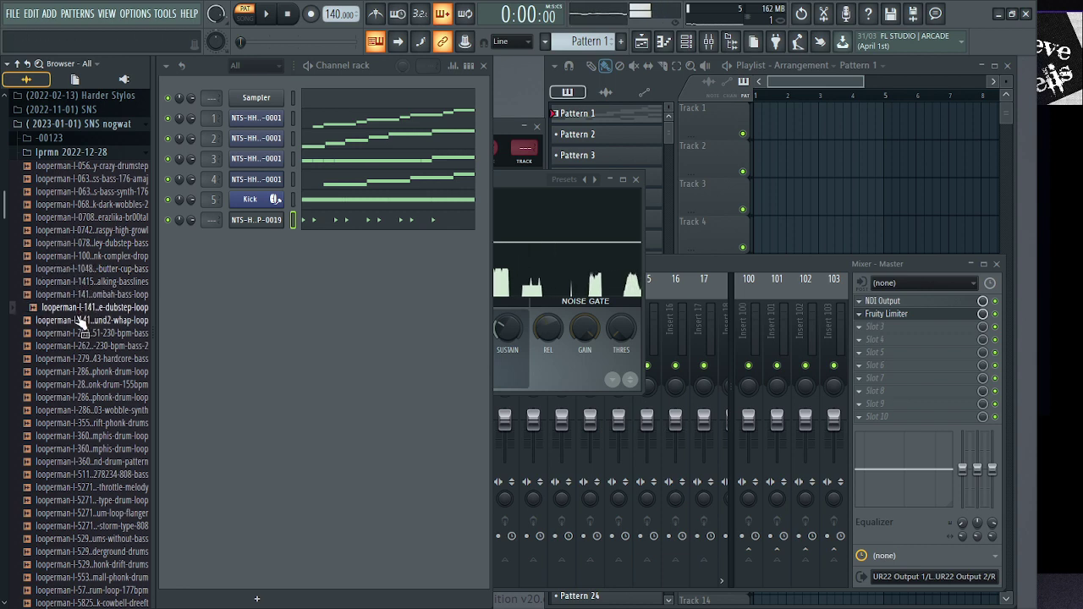
click(82, 320)
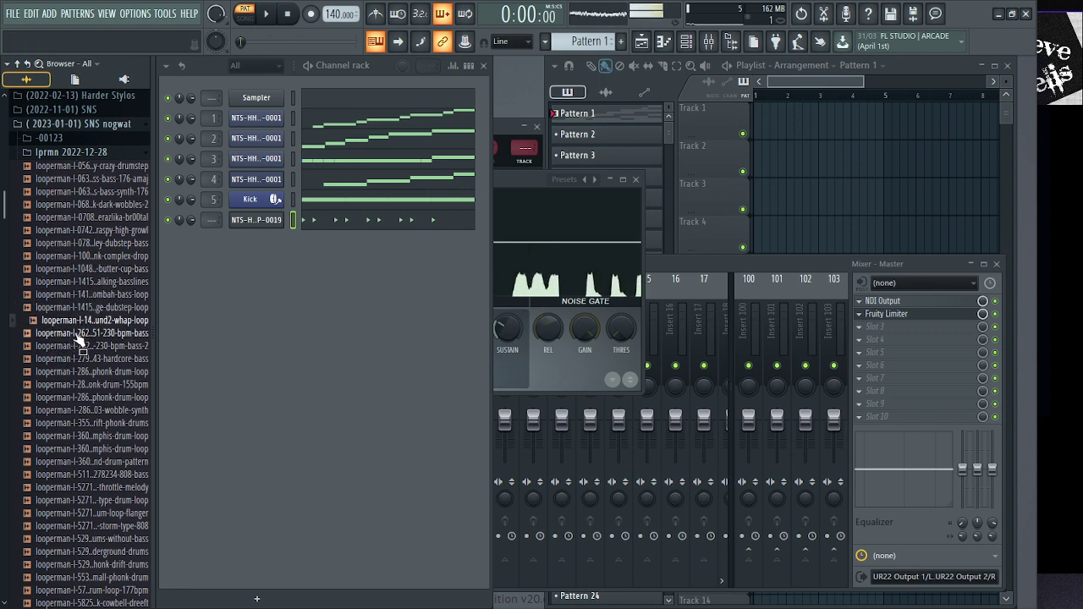
click(95, 334)
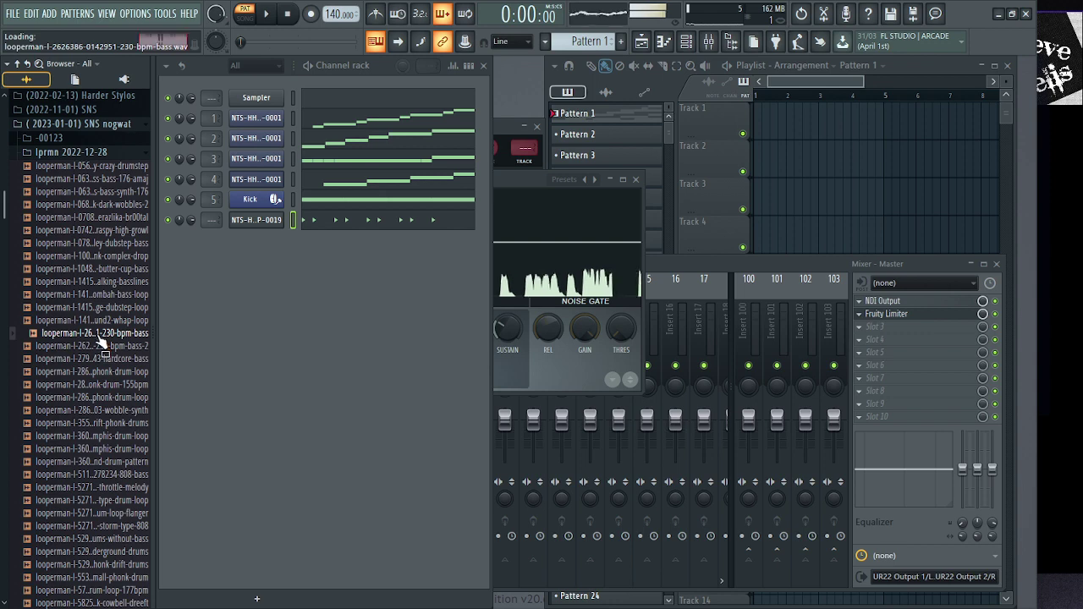
click(87, 347)
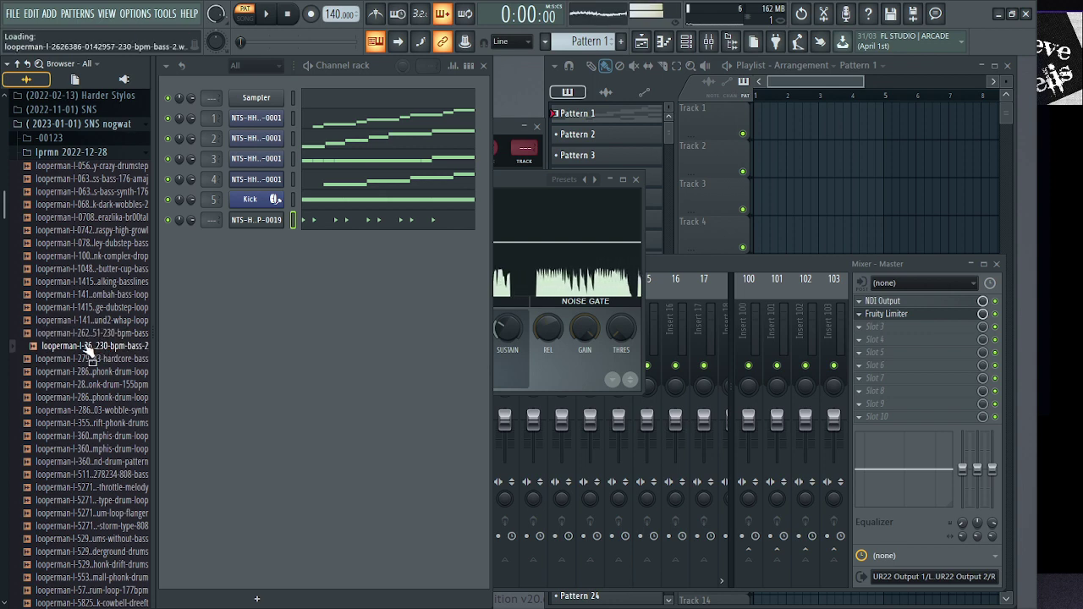
click(86, 361)
click(89, 371)
click(95, 385)
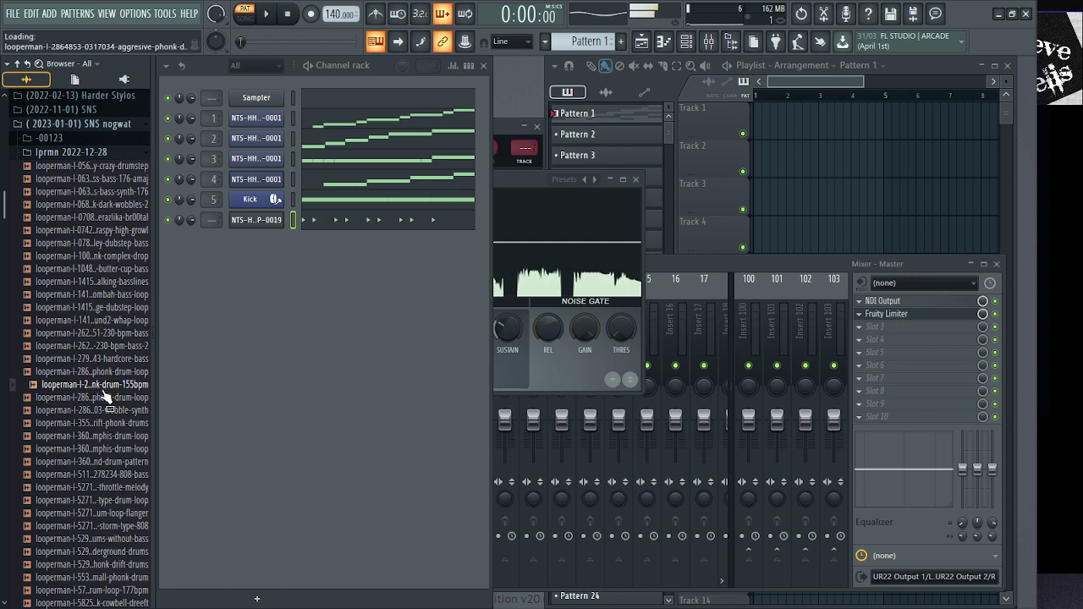
click(88, 398)
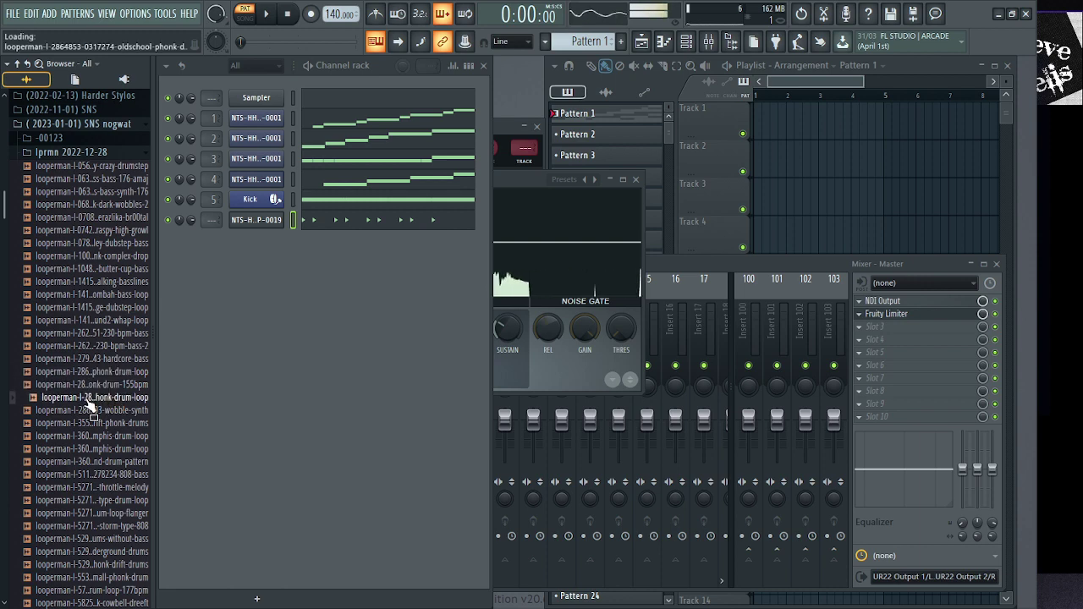
click(89, 411)
click(91, 423)
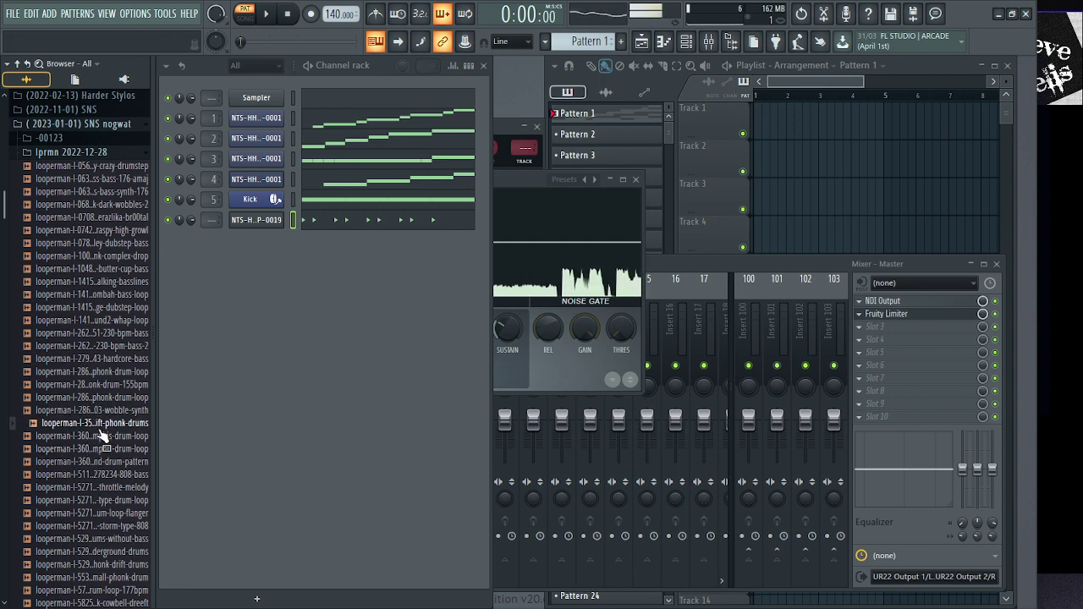
key(Down)
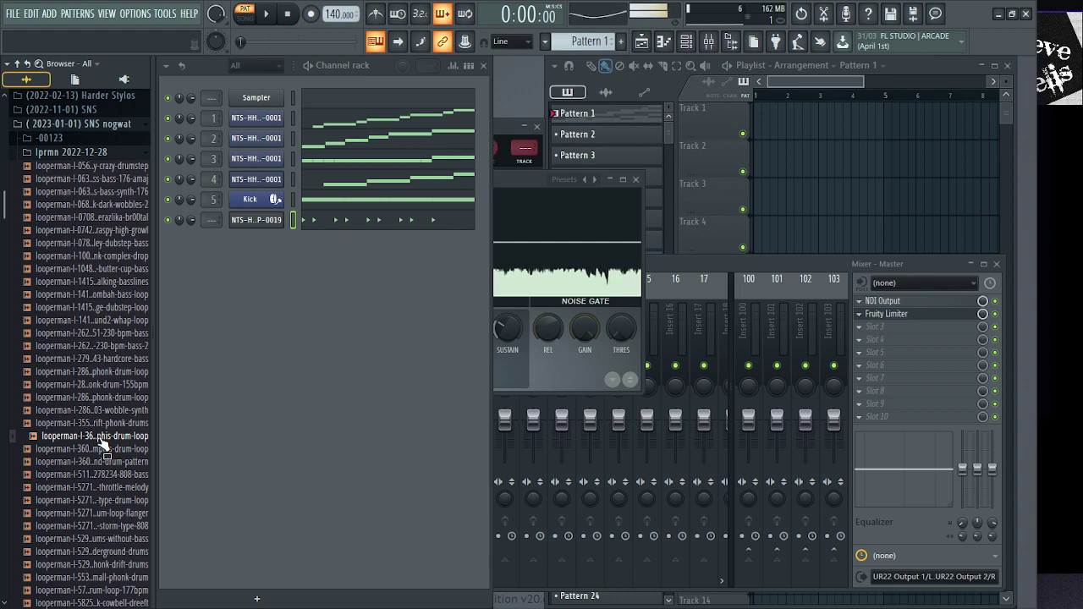
click(101, 449)
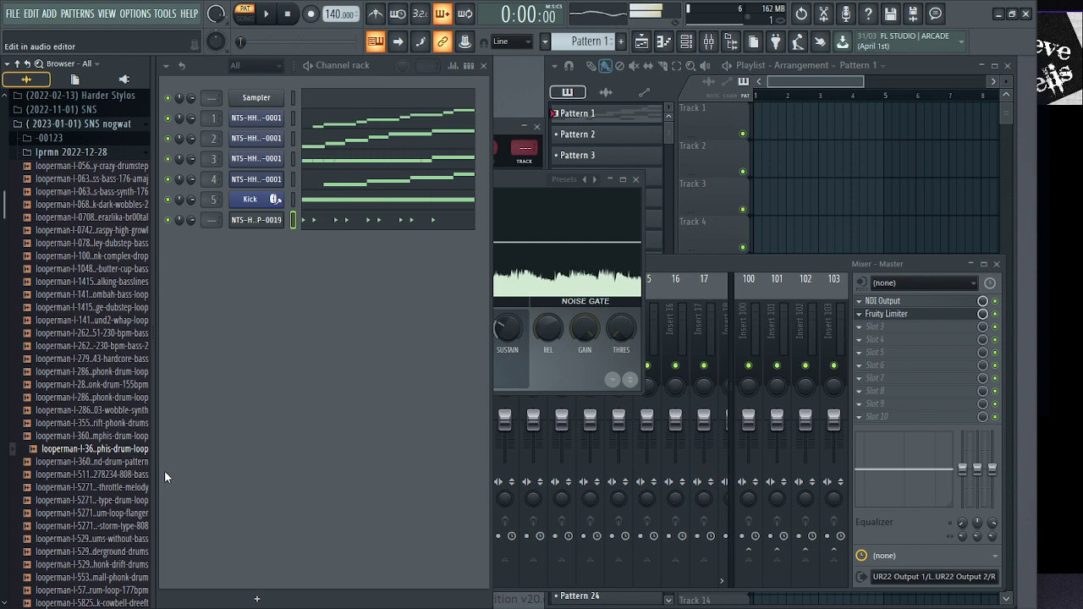
- Open the 90s-memphis-drum-loop in the audio editor, play it and detect its tempo
key(ctrl+e)
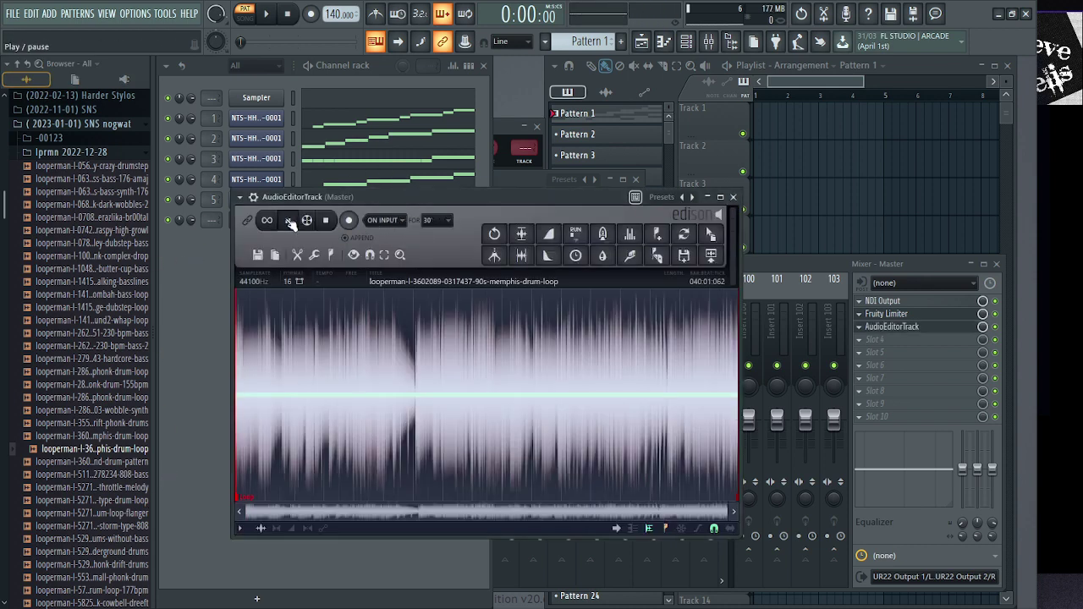
click(289, 222)
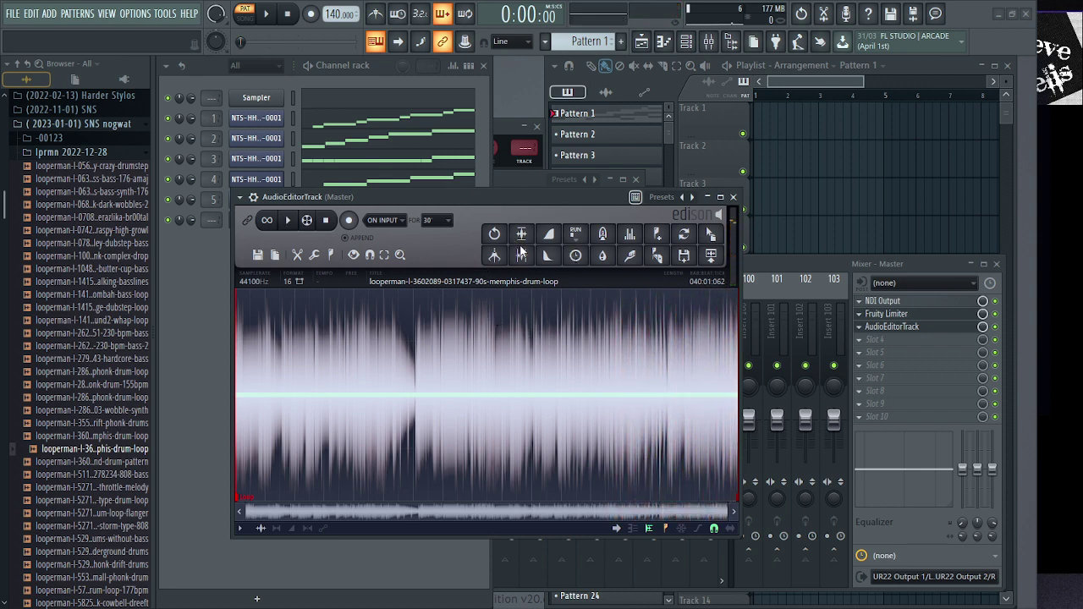
click(664, 309)
click(665, 341)
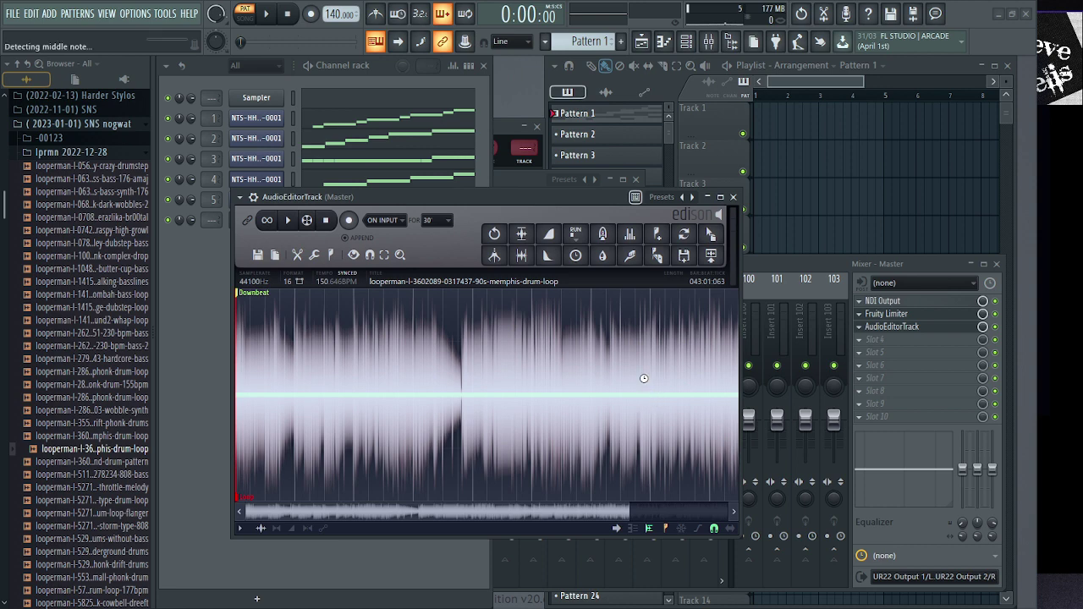
- Play the first two bars of the drum loop, clear the selection and listen to the loop again
key(ctrl+v)
click(288, 220)
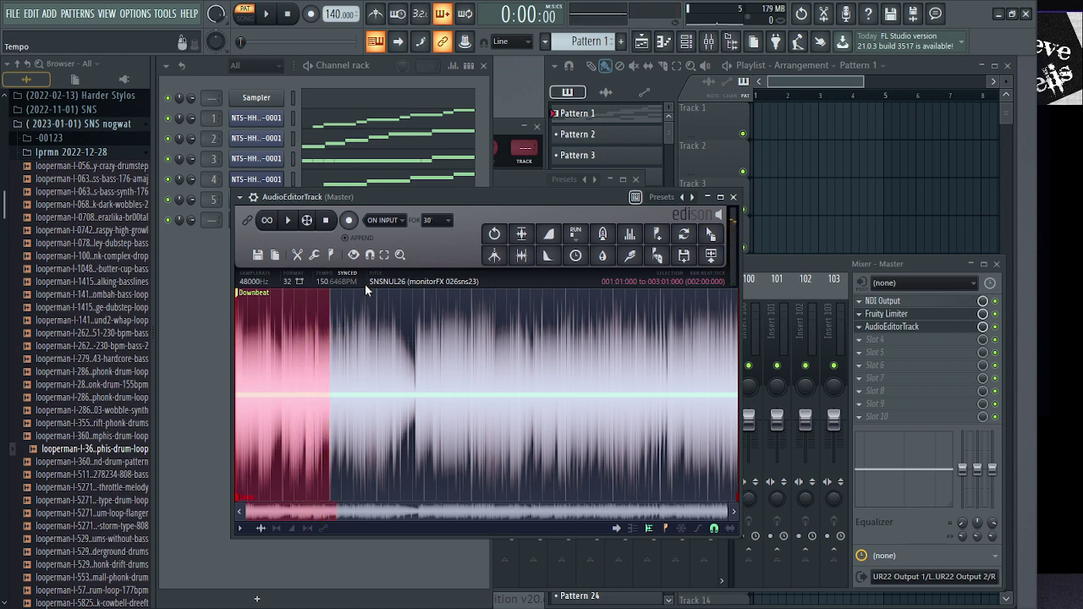
click(341, 334)
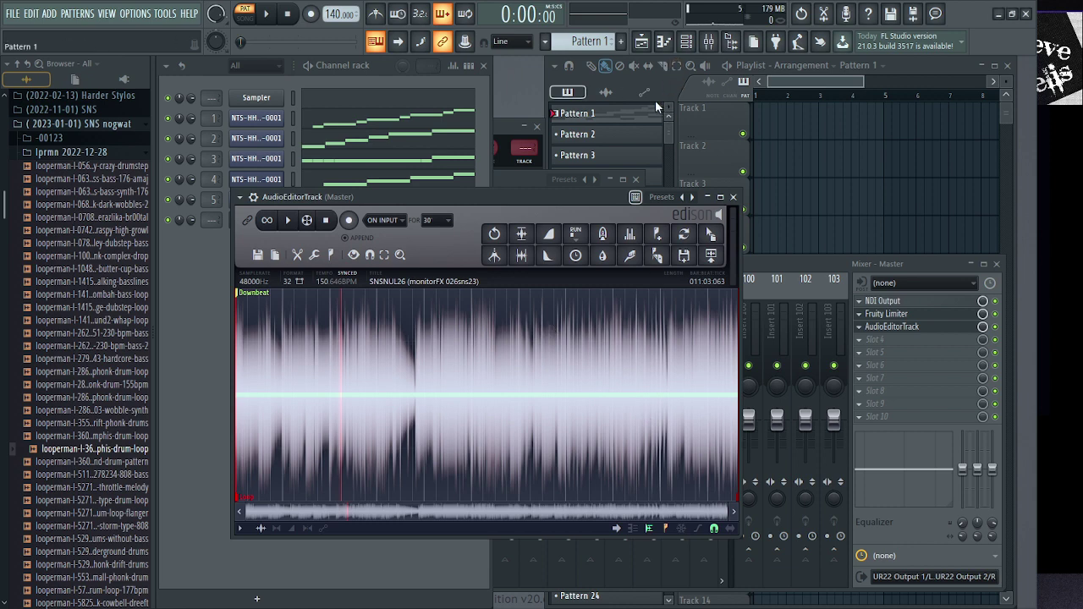
click(328, 221)
key(space)
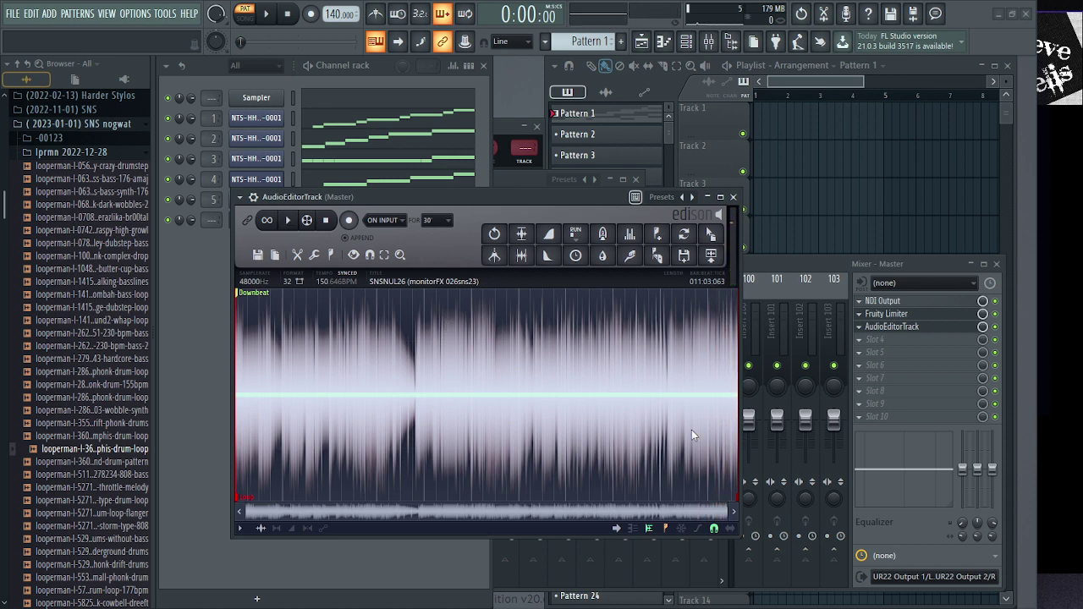
- Set the drum loop's tempo to 113 BPM in the audio editor and play it from the start
key(ctrl+n)
click(287, 220)
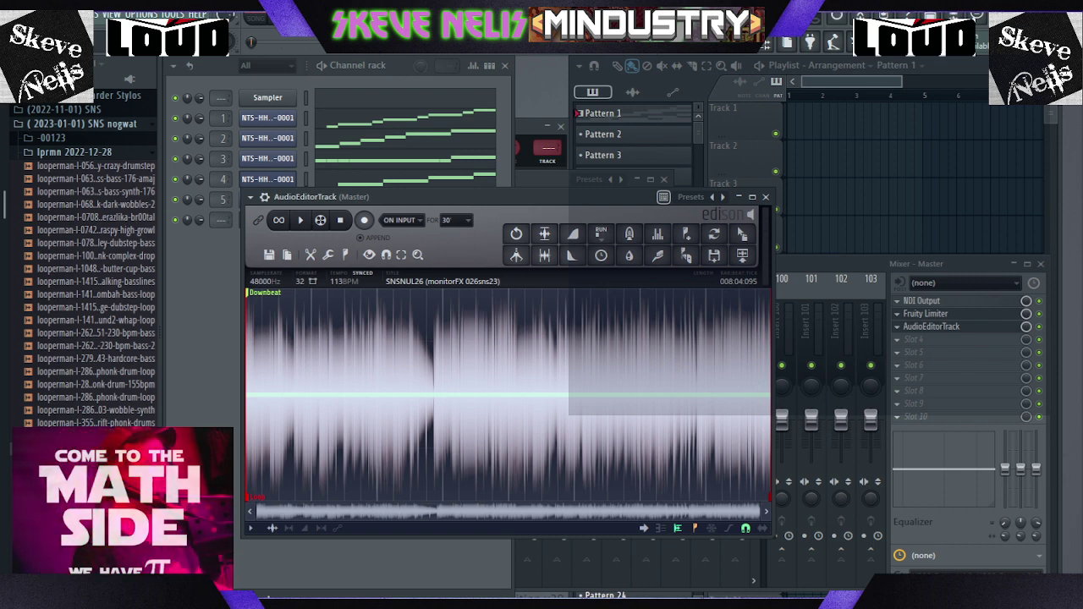
click(301, 220)
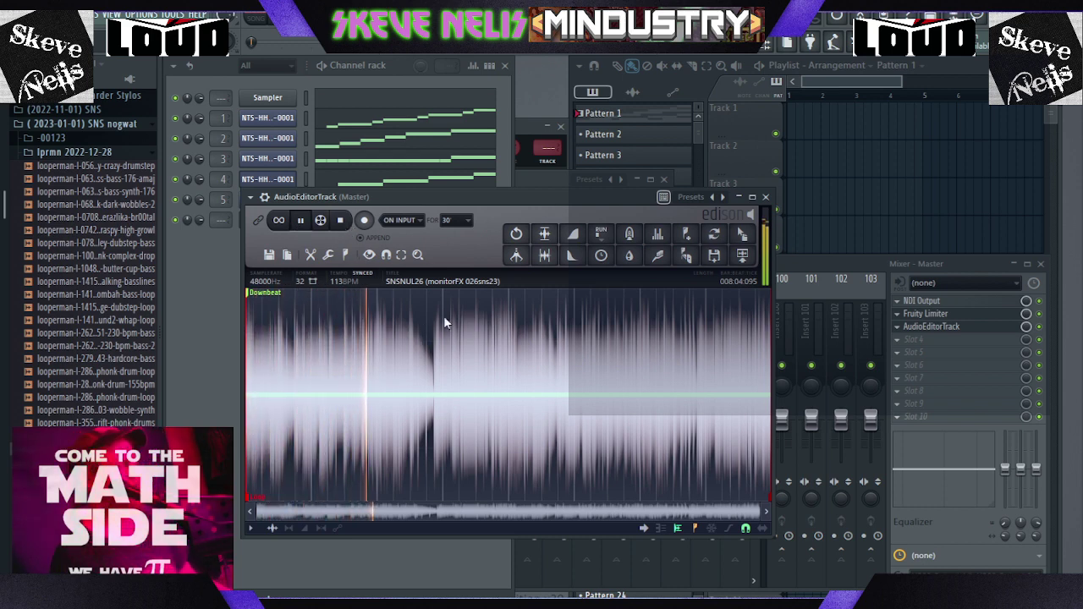
- Select the drum loop's first four bars, 001:01:000 to 005:01:000, testing a shorter selection in looped playback
drag(509, 317, 161, 336)
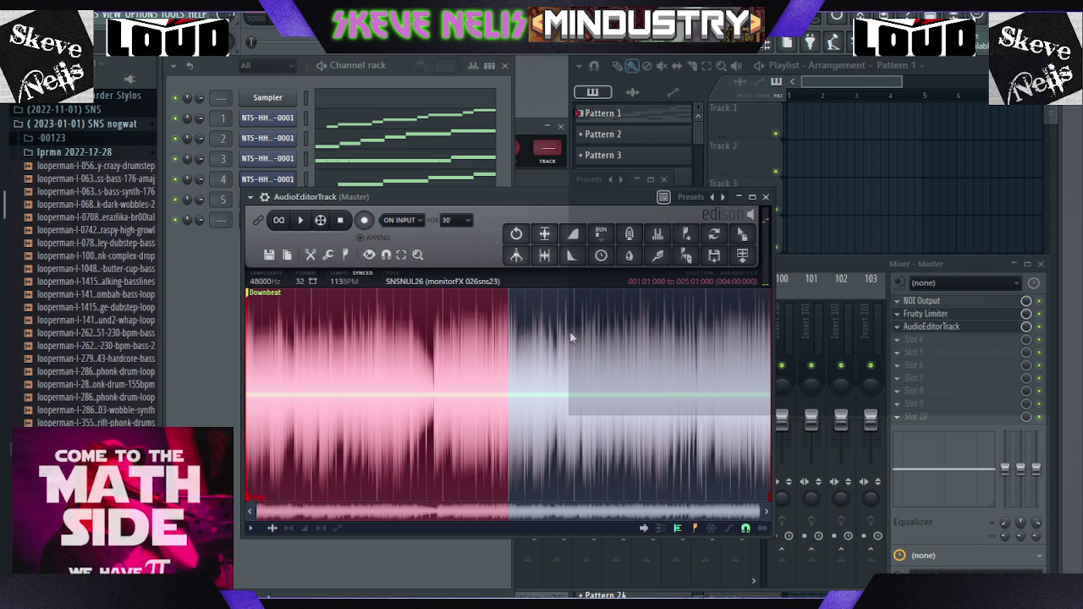
key(space)
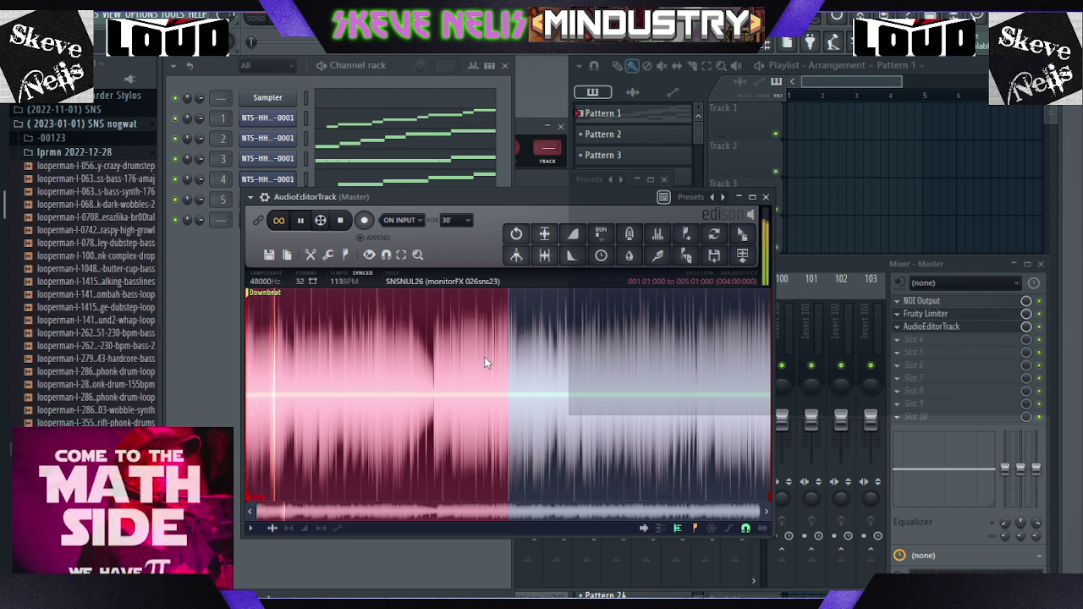
drag(506, 381, 344, 378)
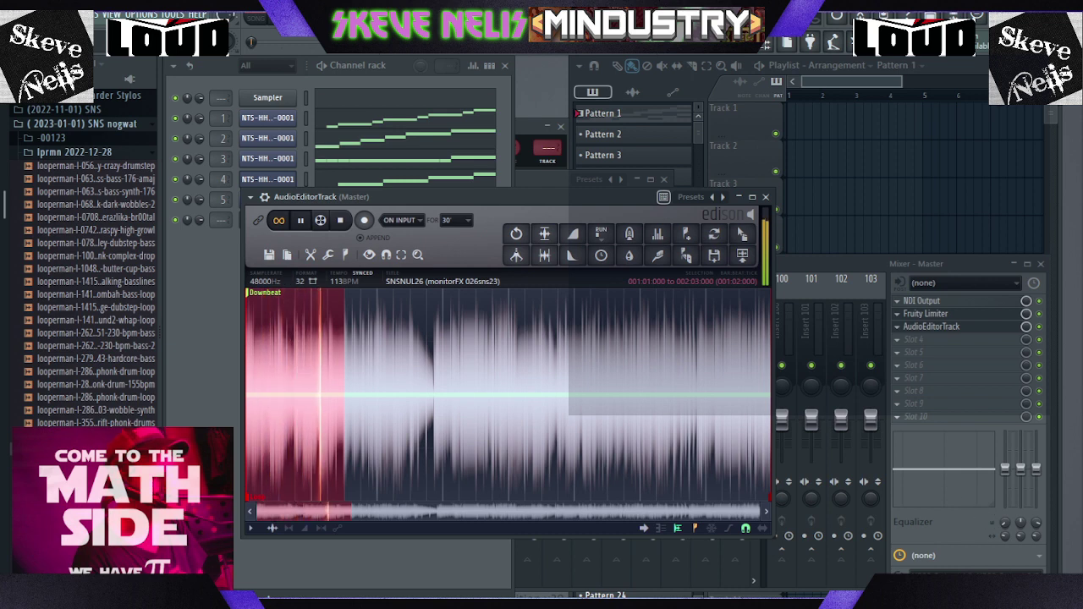
drag(344, 372, 549, 350)
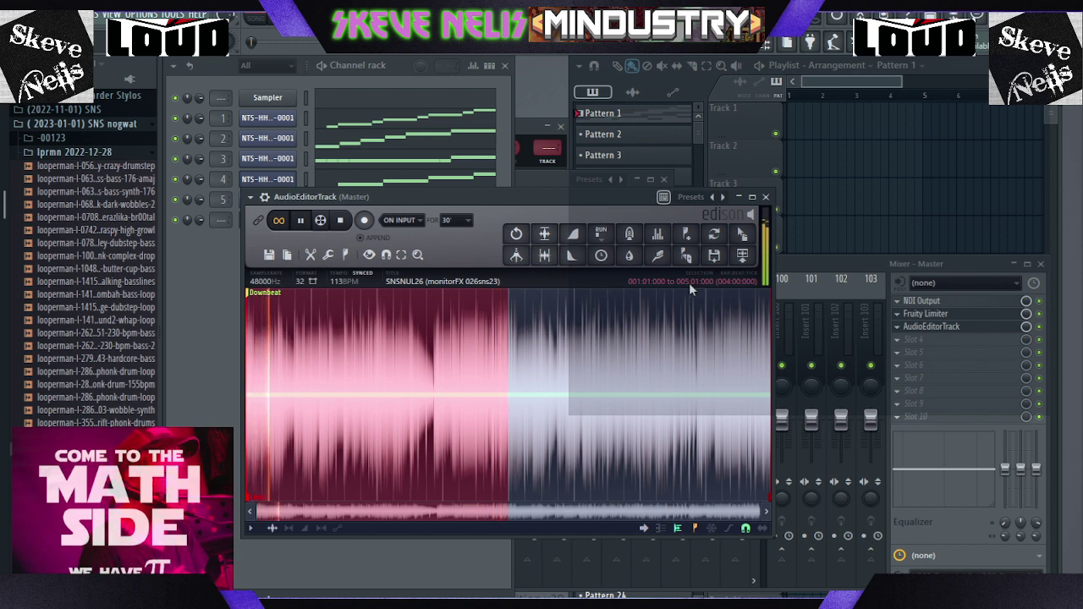
- Send the four-bar selection to playlist Track 1 as an audio clip and play the song without the editor's playback
click(742, 254)
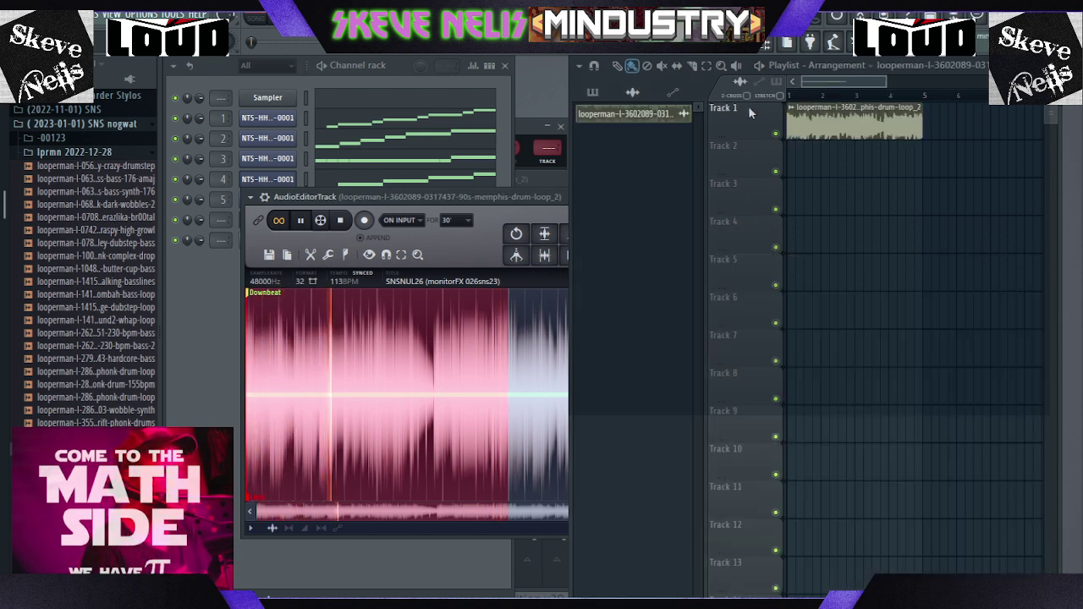
click(759, 66)
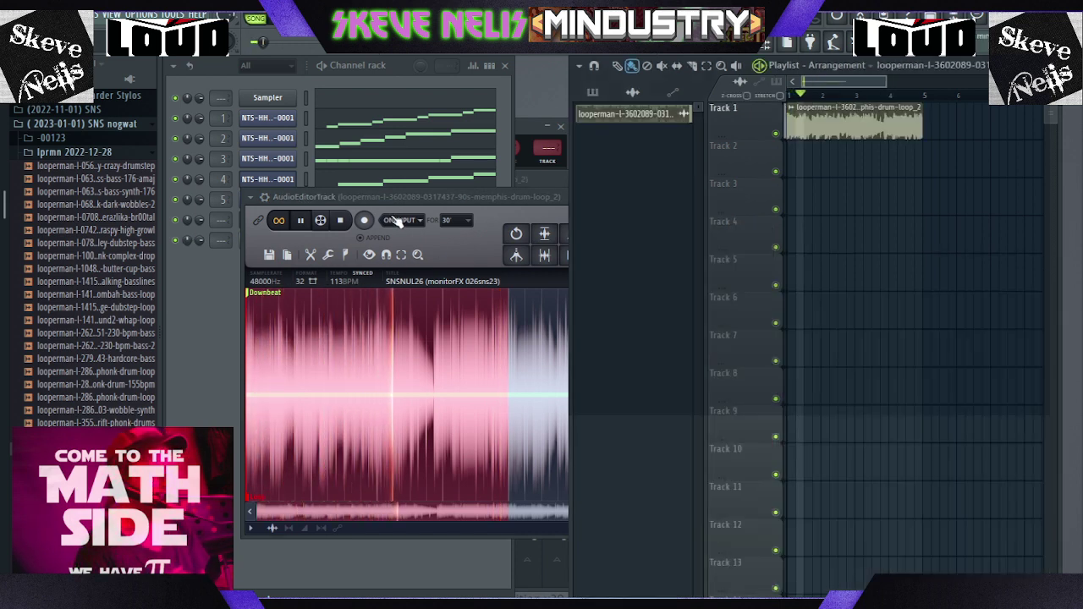
click(339, 220)
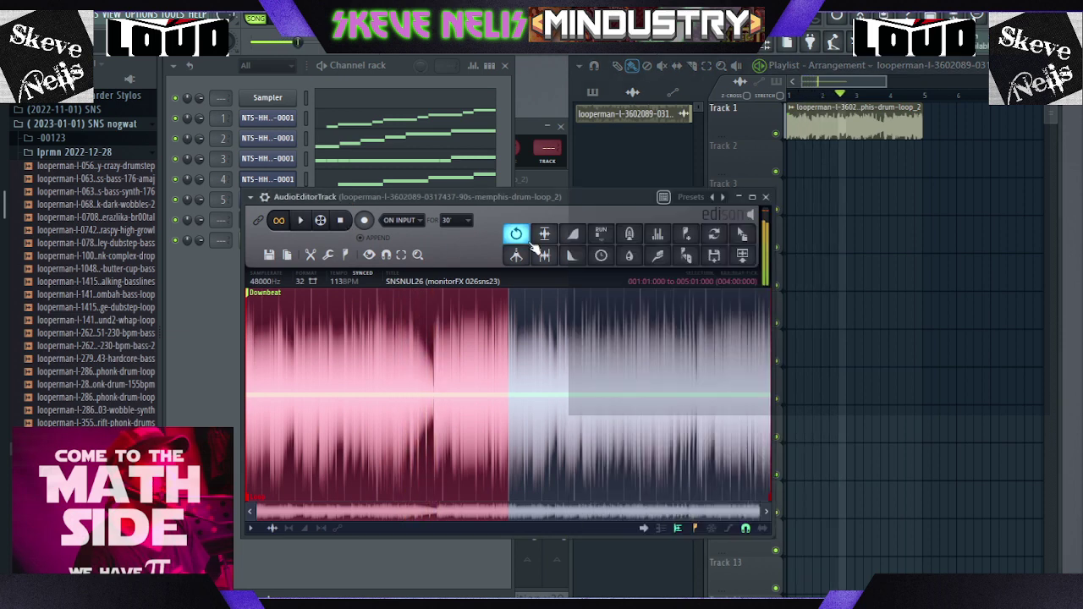
- Repeat the four-bar drum loop clip end to end along Track 1, starting at bar 5 and running past bar 33
click(929, 114)
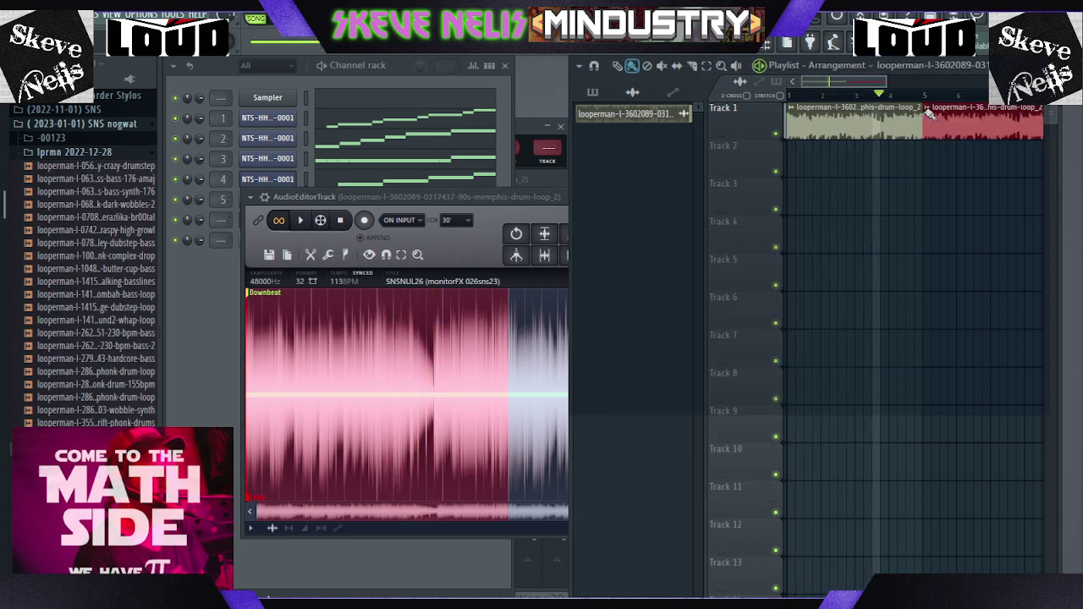
scroll(929, 100, up, 7)
scroll(929, 100, down, 3)
scroll(929, 100, down, 3)
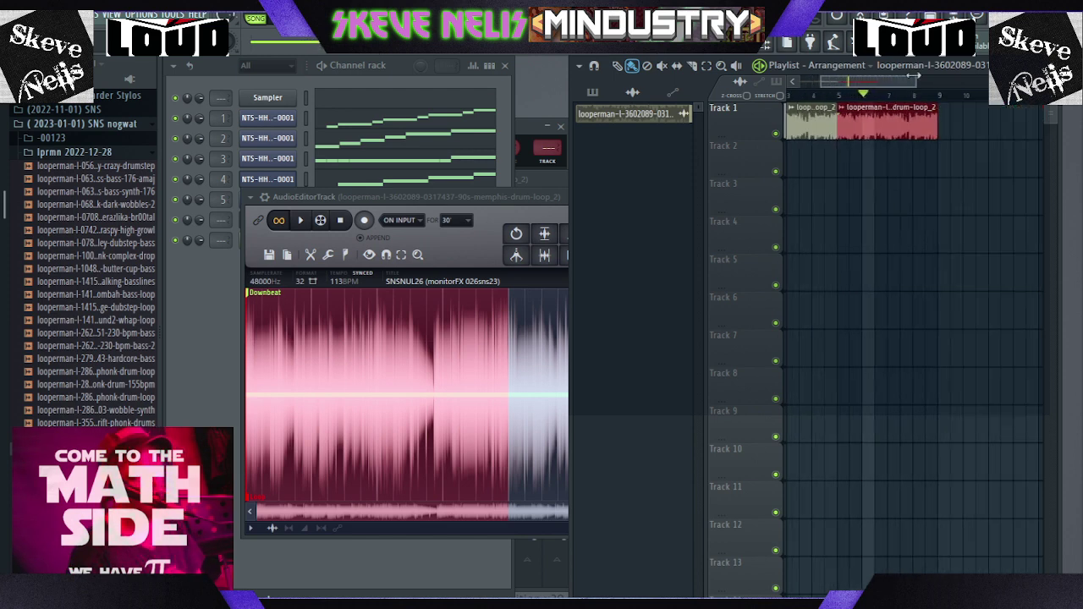
mouse_move(947, 121)
mouse_down()
mouse_move(1036, 115)
mouse_move(1042, 127)
mouse_up()
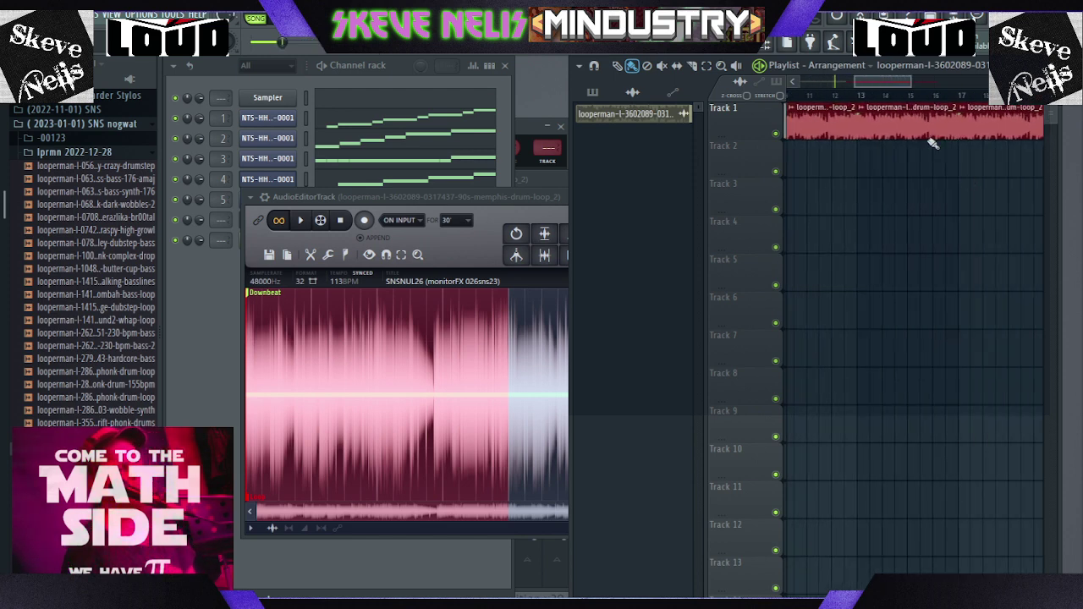
key(ctrl+b)
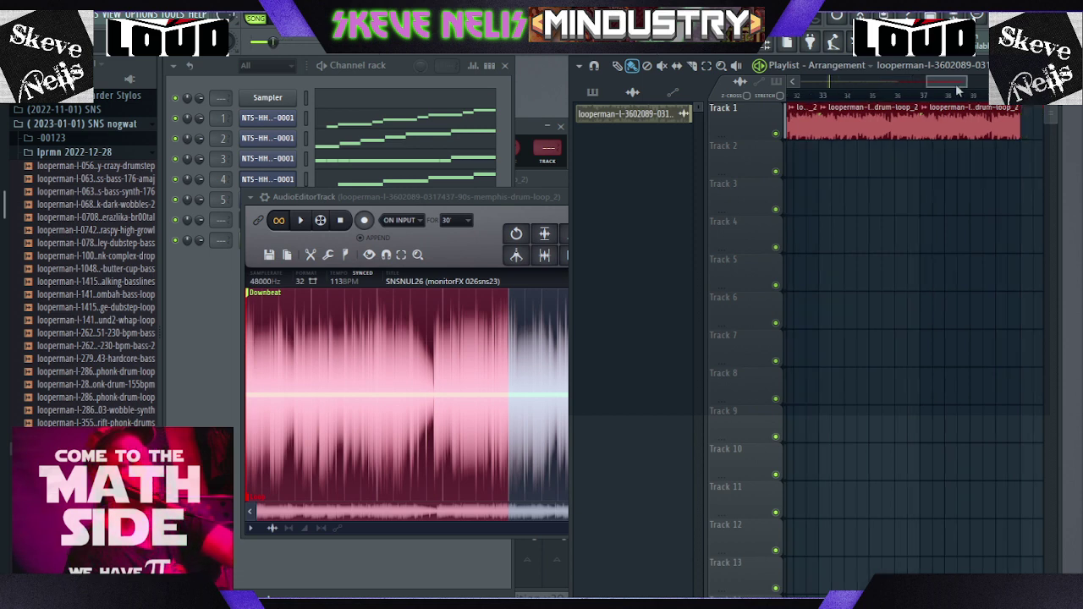
- Delete the surplus drum loop clips after bar 33 on Track 1 and bring the whole arrangement into view
right_click(937, 113)
right_click(910, 121)
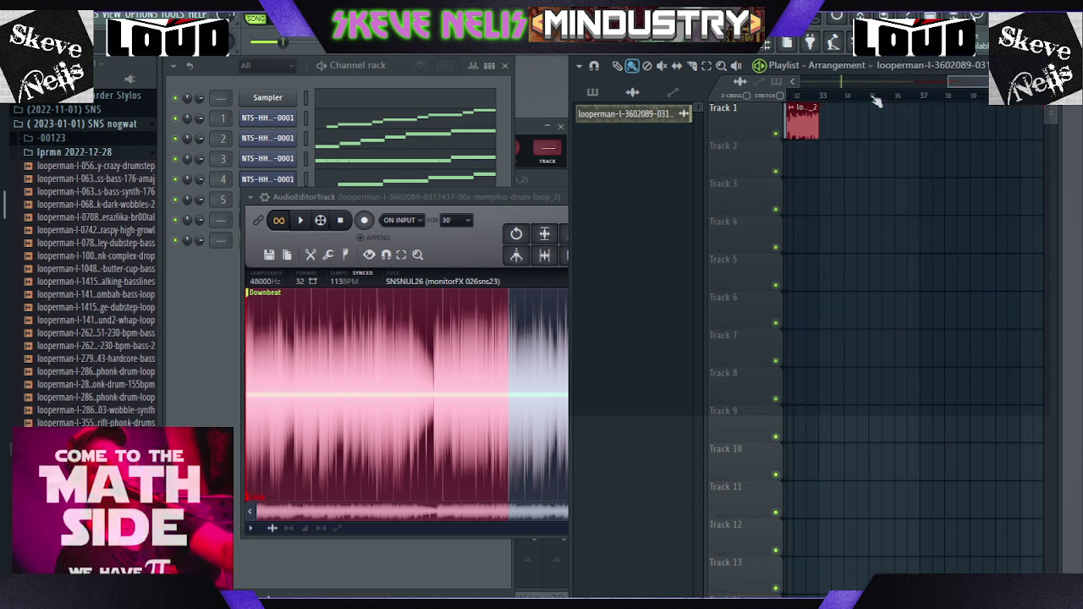
scroll(874, 99, up, 3)
scroll(869, 105, down, 3)
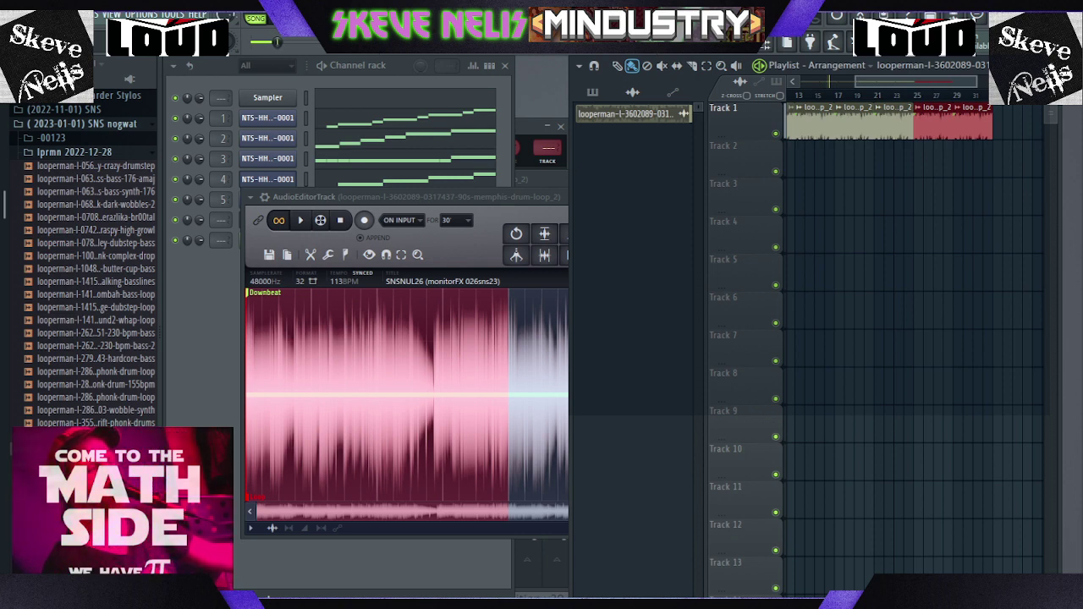
drag(855, 82, 801, 82)
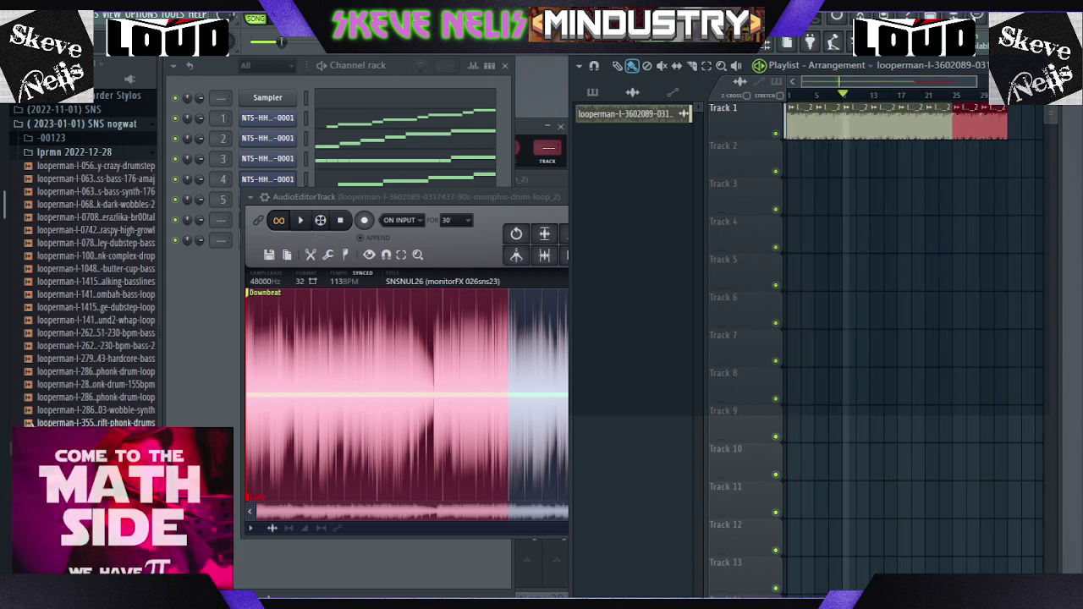
- Set the drum loop channel's time-stretching mode to Resample and view its miscellaneous channel settings
click(202, 253)
click(264, 245)
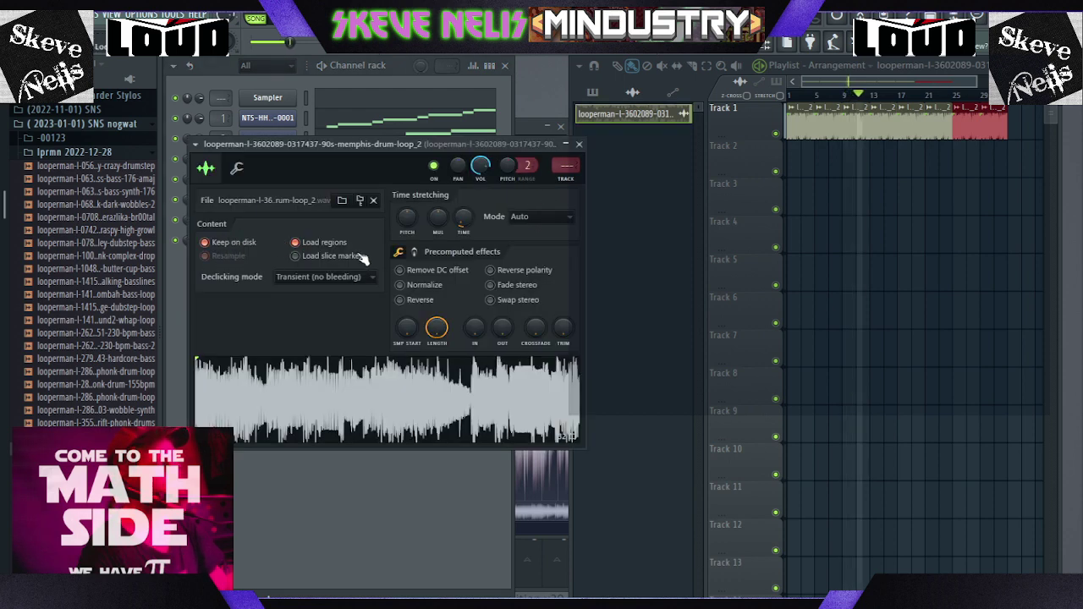
scroll(533, 220, down, 1)
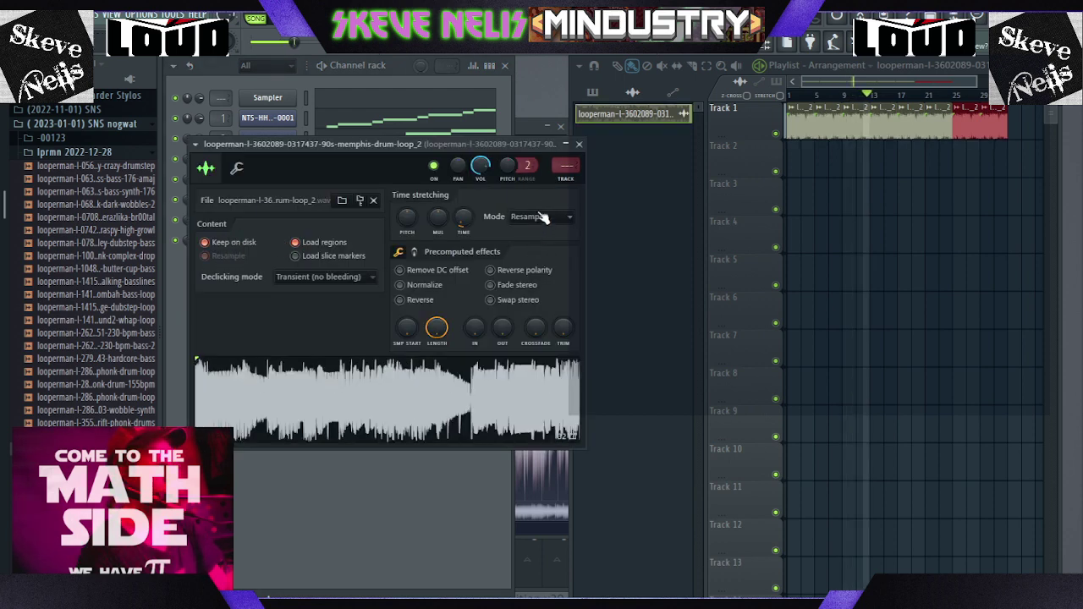
click(236, 167)
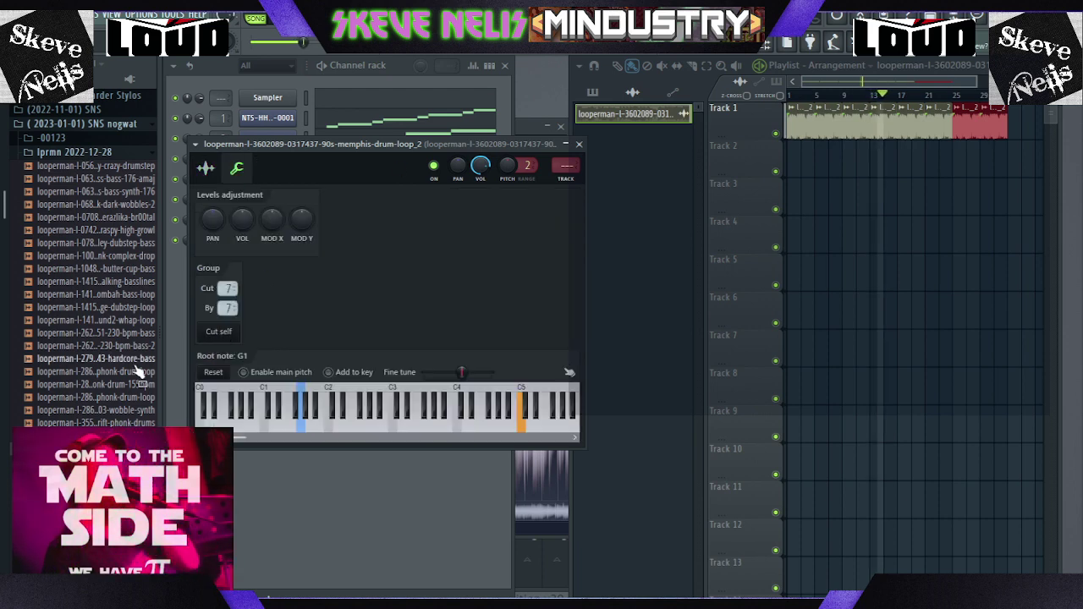
- Add the 808 OH sample from the -00123 folder to the channel rack as a new channel
click(88, 138)
click(88, 139)
click(88, 140)
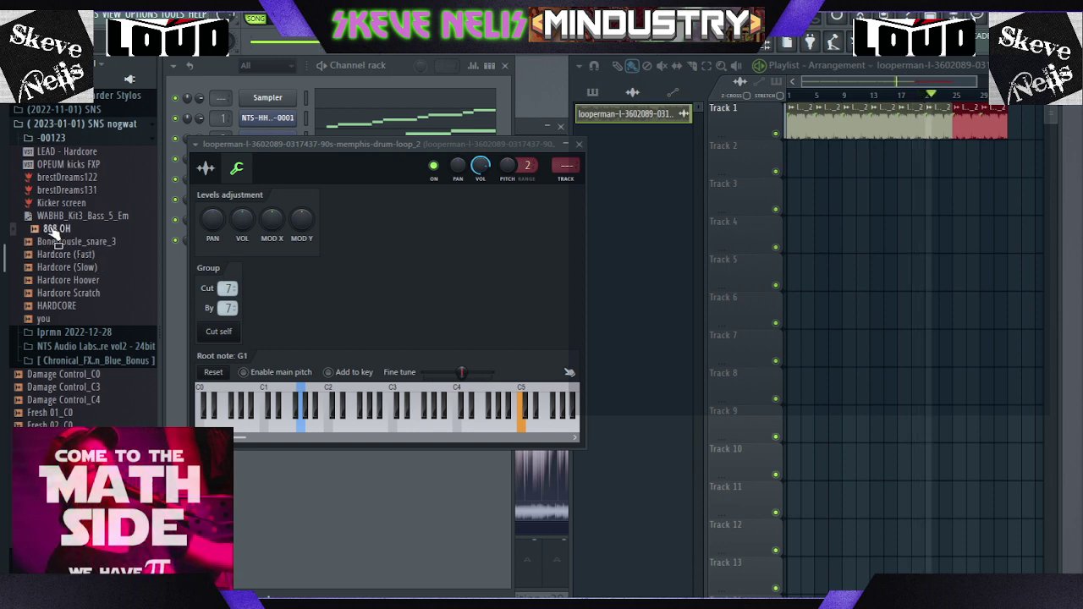
drag(84, 244, 181, 258)
click(309, 84)
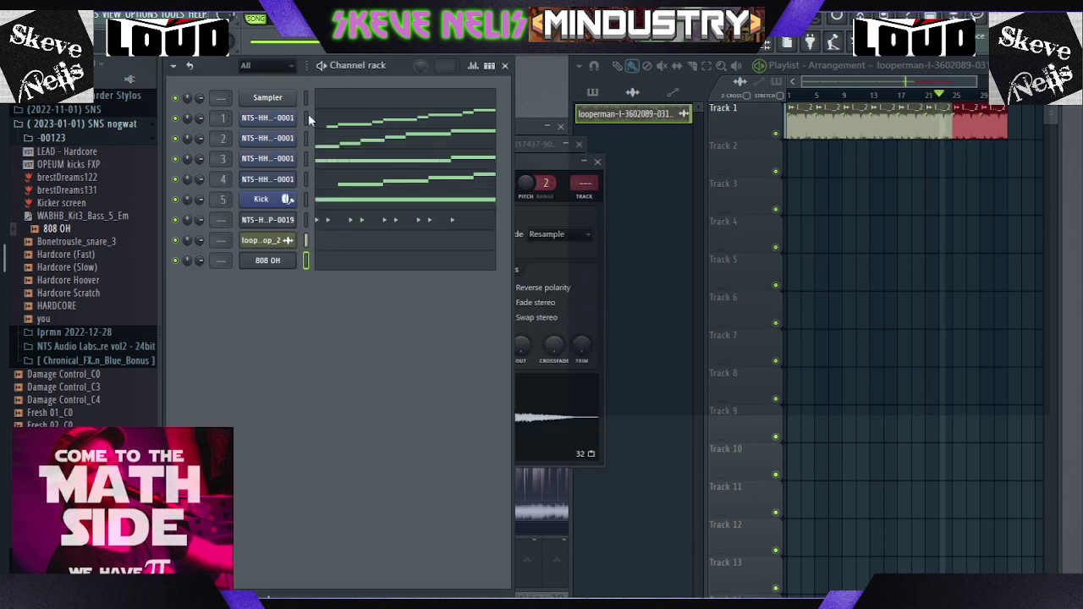
- Open the 808 OH channel's piano roll and create a new pattern named Hat
click(337, 246)
click(341, 263)
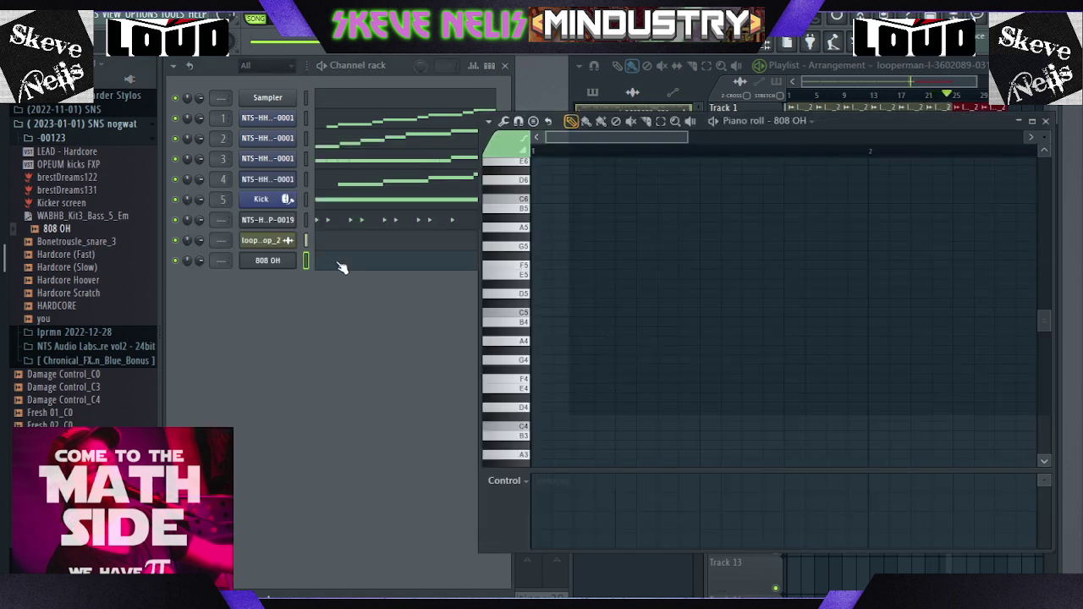
key(F4)
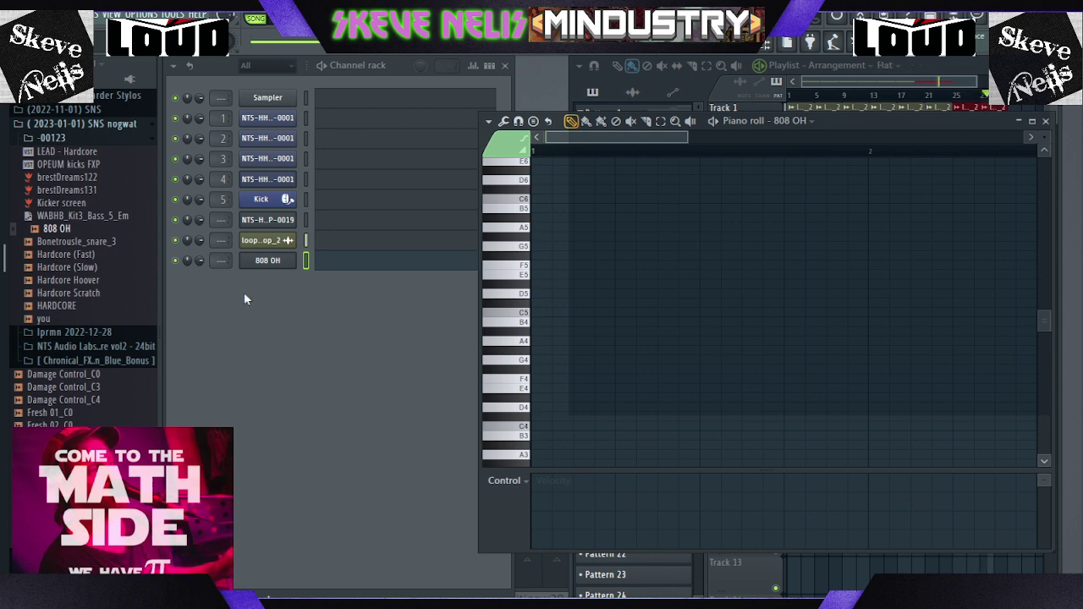
- Fill the Hat pattern with 808 OH hits at C5, one per beat, shifted to the off-beats and repeated through bar 4
click(274, 261)
key(ctrl+v)
click(410, 263)
click(423, 269)
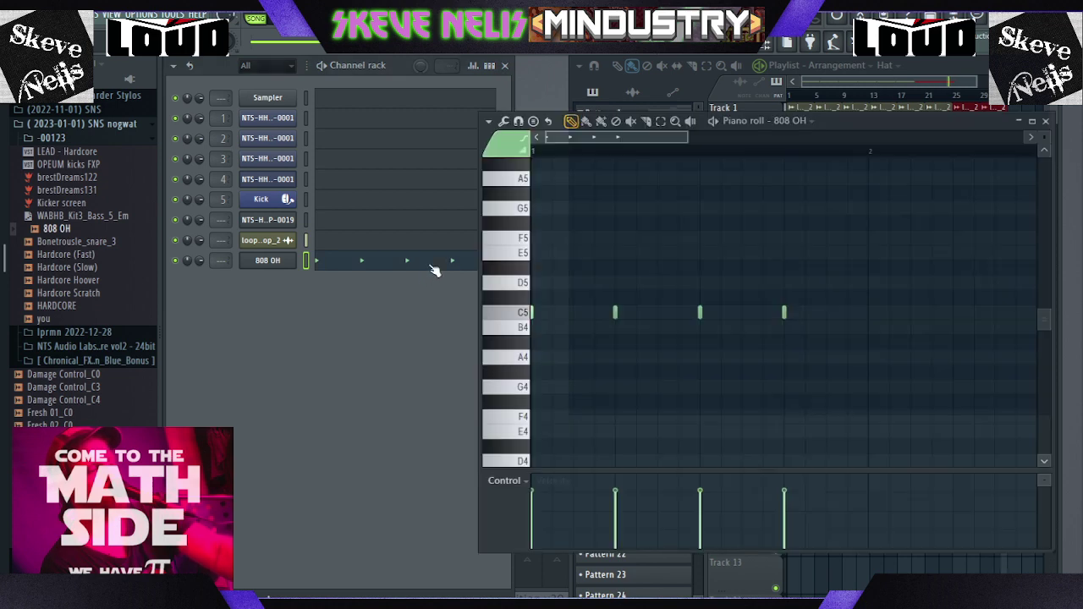
drag(614, 311, 649, 304)
key(ctrl+b)
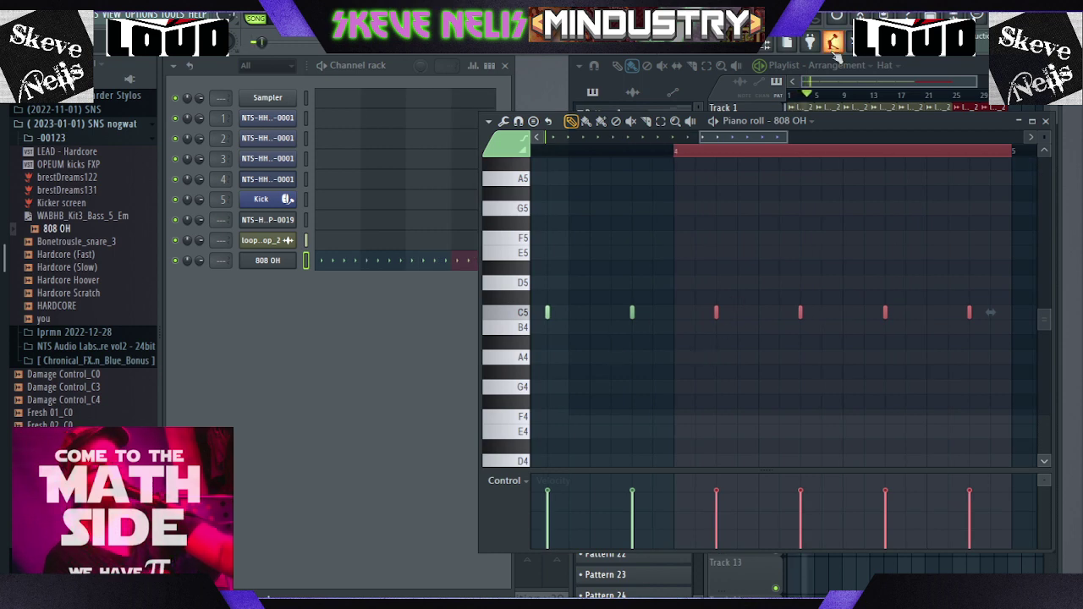
- Paint the Hat pattern along playlist Track 2 from bar 9 to bar 33 and play the song
click(689, 110)
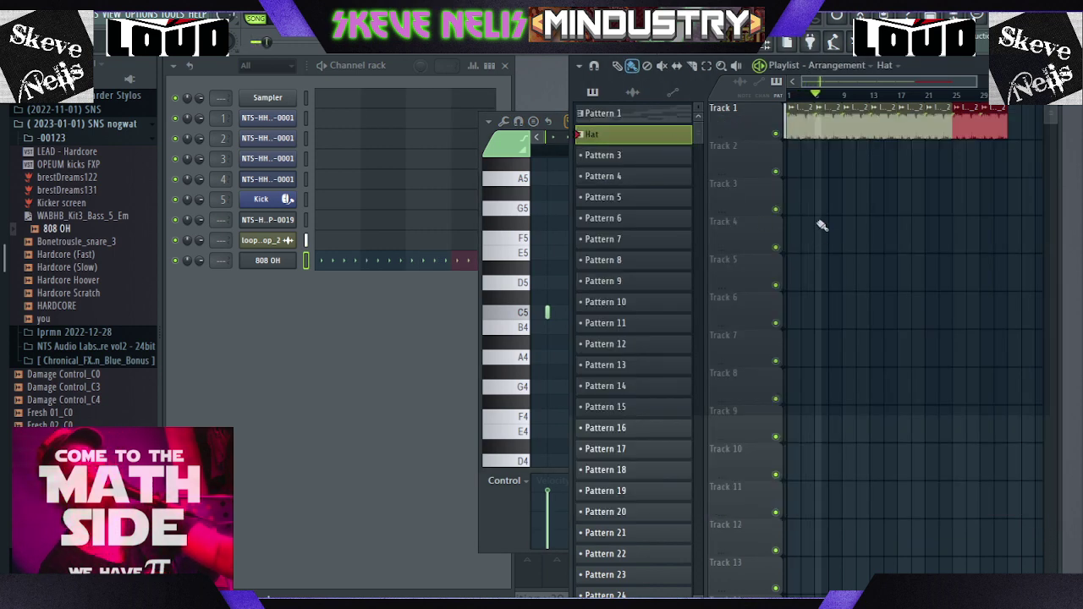
scroll(856, 98, up, 3)
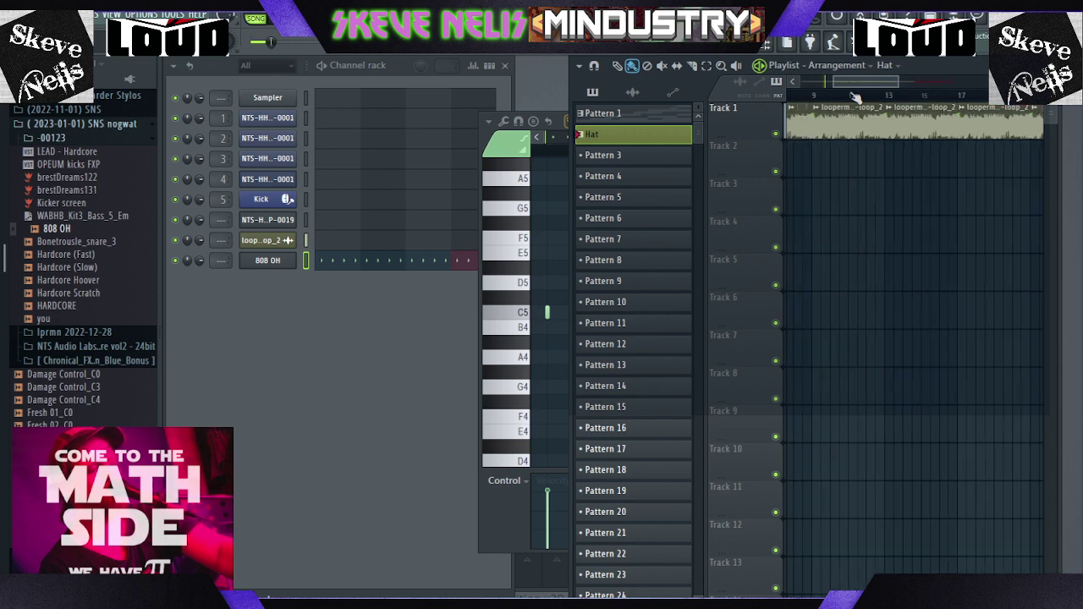
drag(812, 166, 1041, 161)
ctrl+right_click(786, 123)
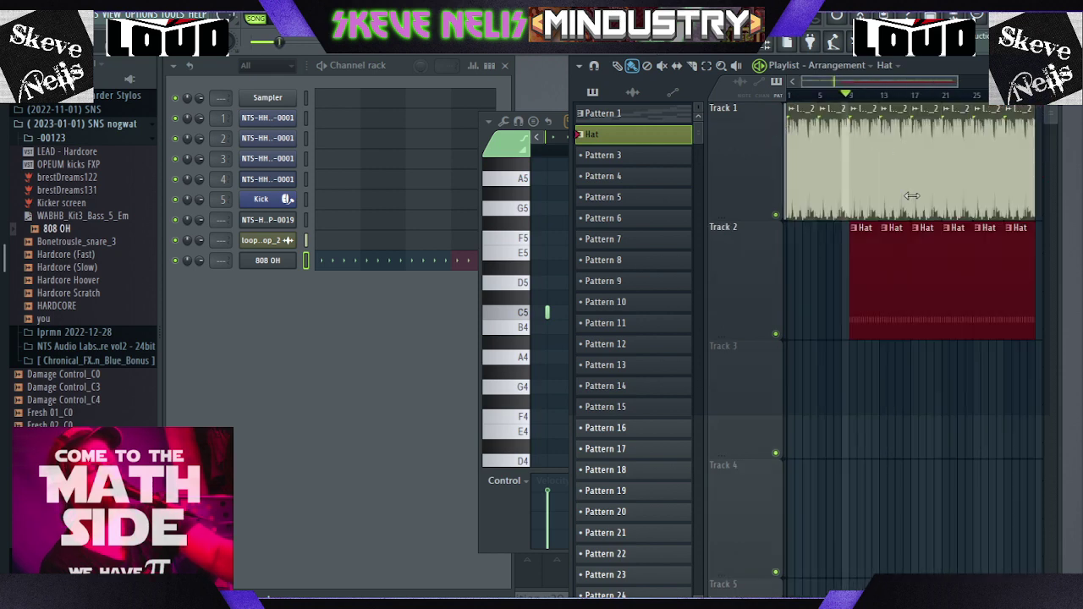
key(space)
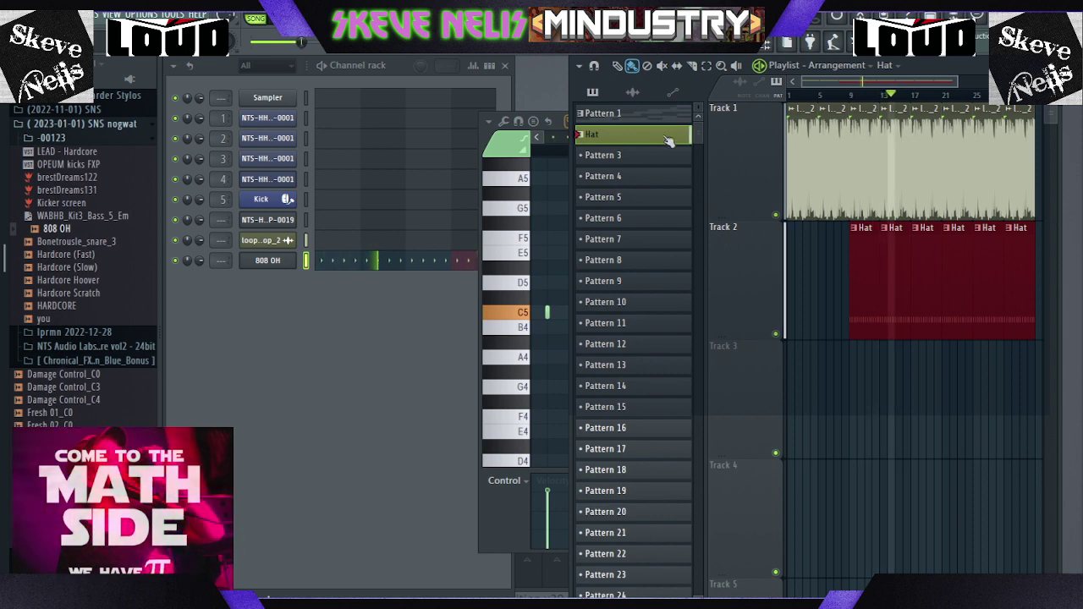
- Route the drum loop channel to mixer track 6 and lower that track's fader to about -7 dB
click(262, 241)
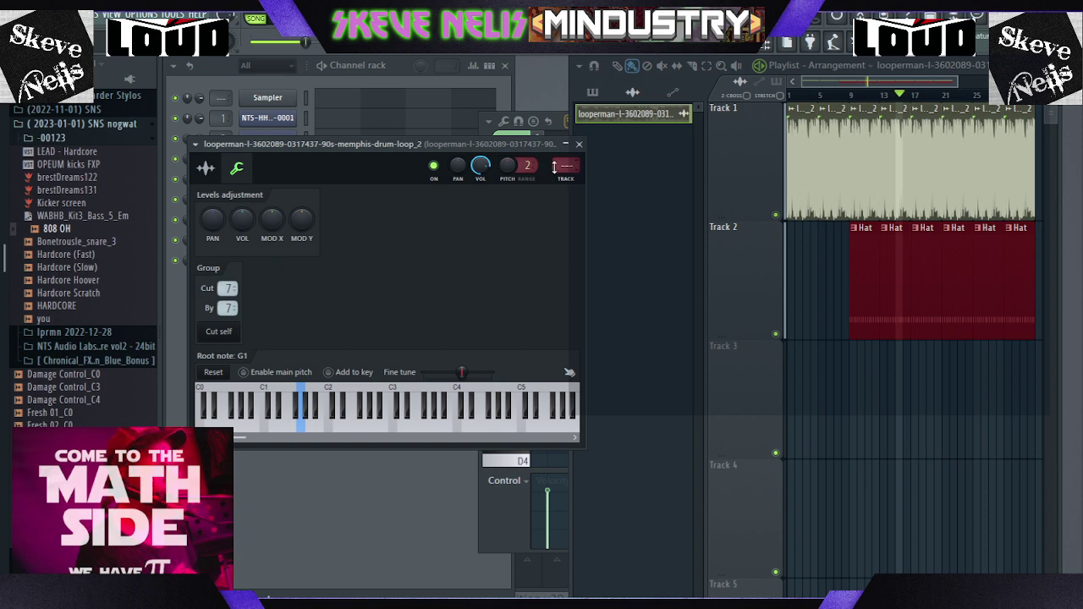
key(ctrl+l)
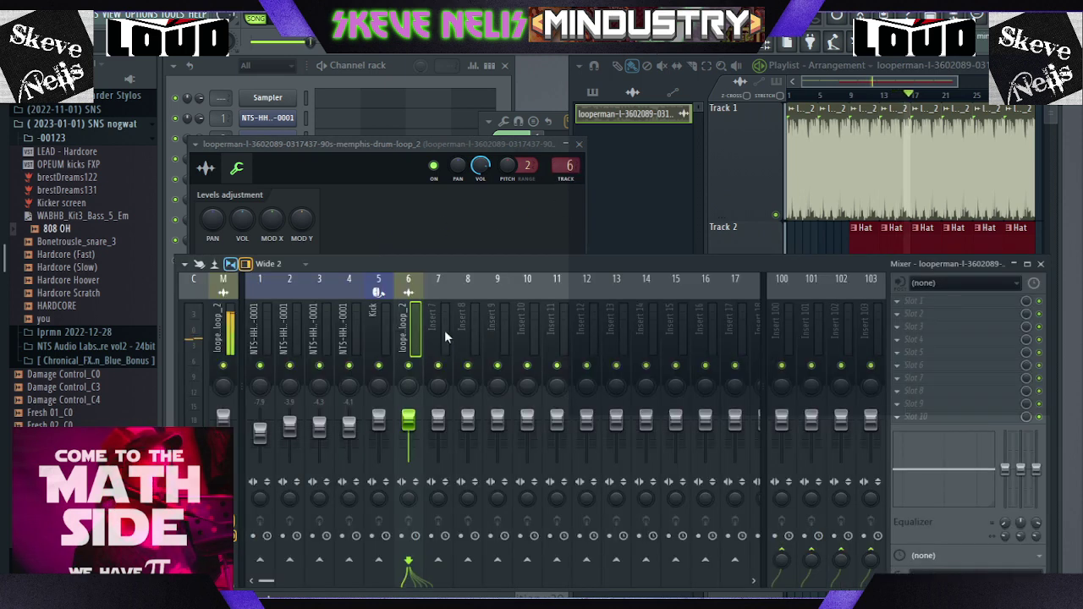
drag(409, 421, 408, 433)
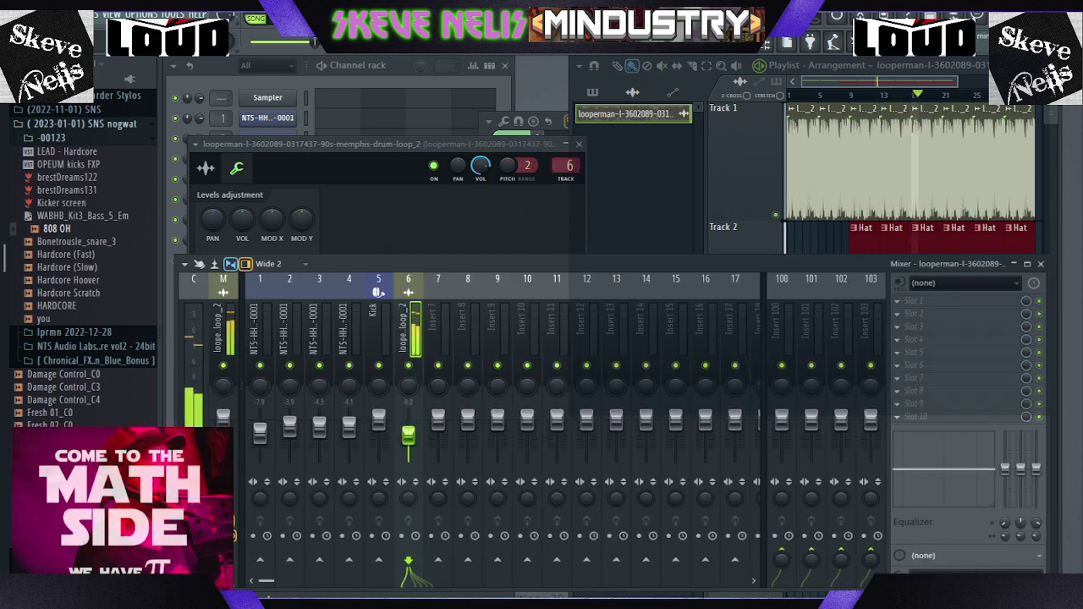
- Load the Soft limiter preset in the master track's Fruity Limiter and check the plugin's wrapper settings
click(227, 343)
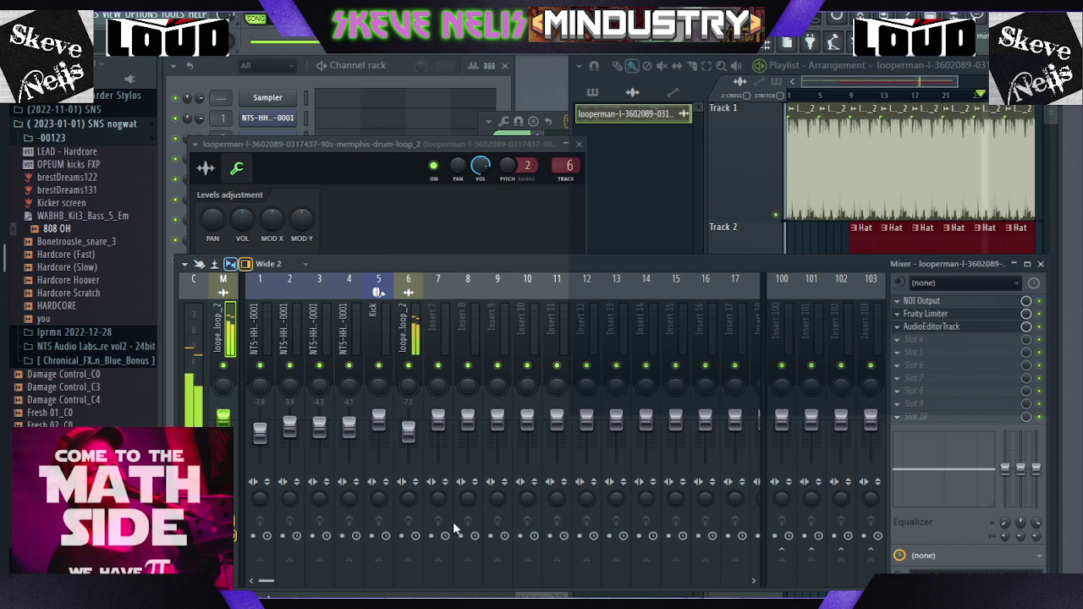
click(465, 586)
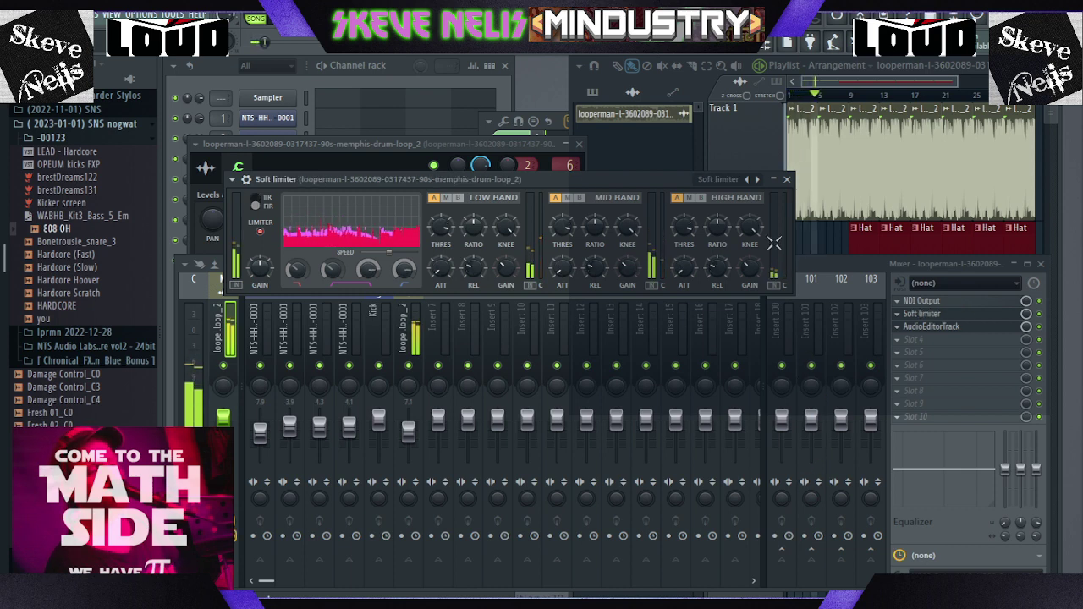
click(245, 179)
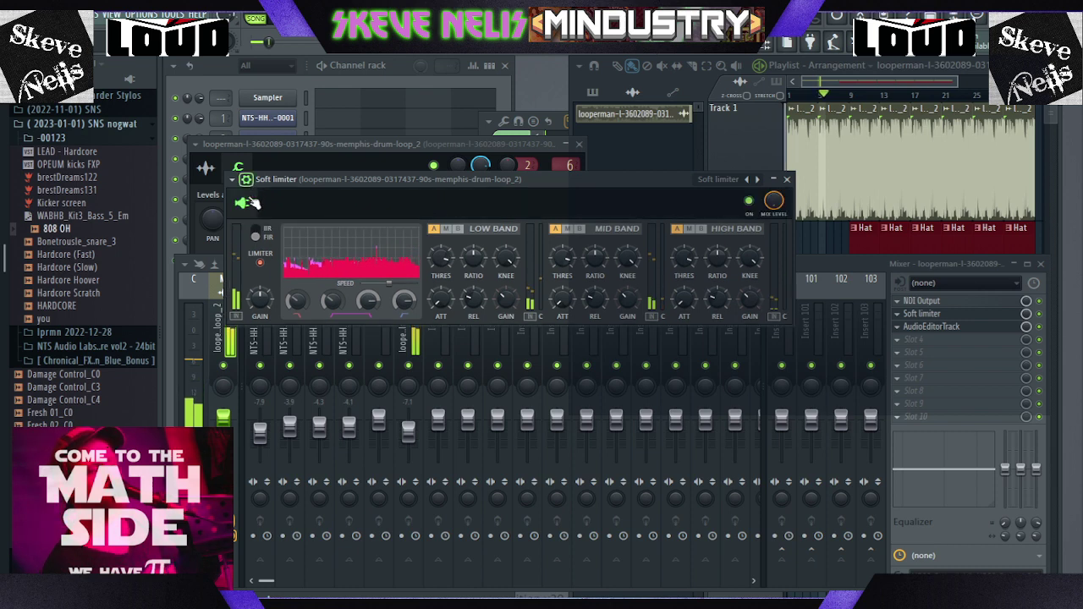
click(247, 180)
click(259, 203)
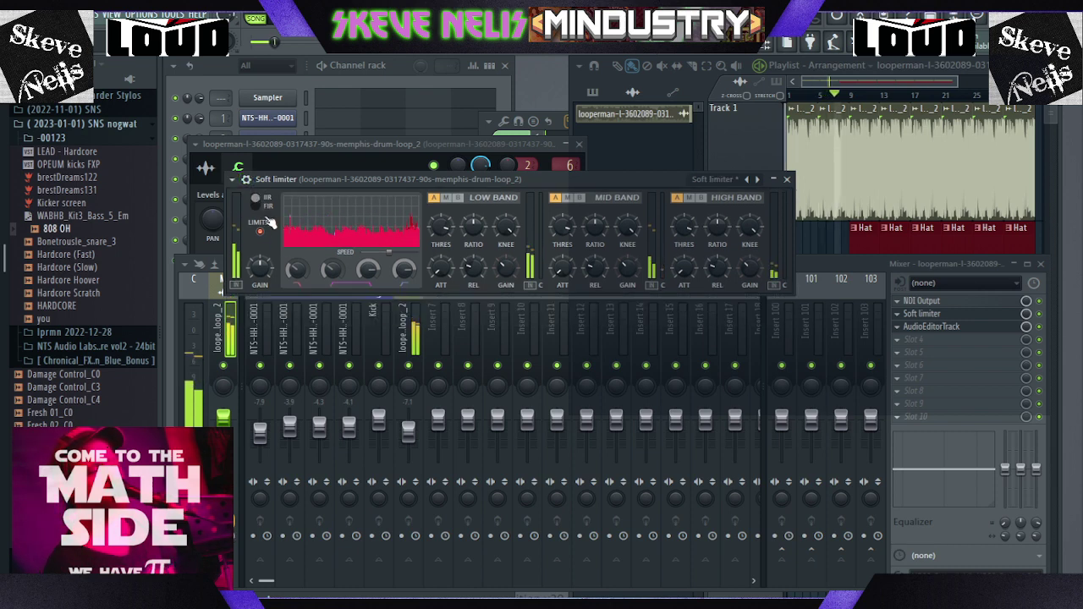
- Disable the AudioEditorTrack effect on the master track and move the Soft limiter above NDI Output
click(1040, 337)
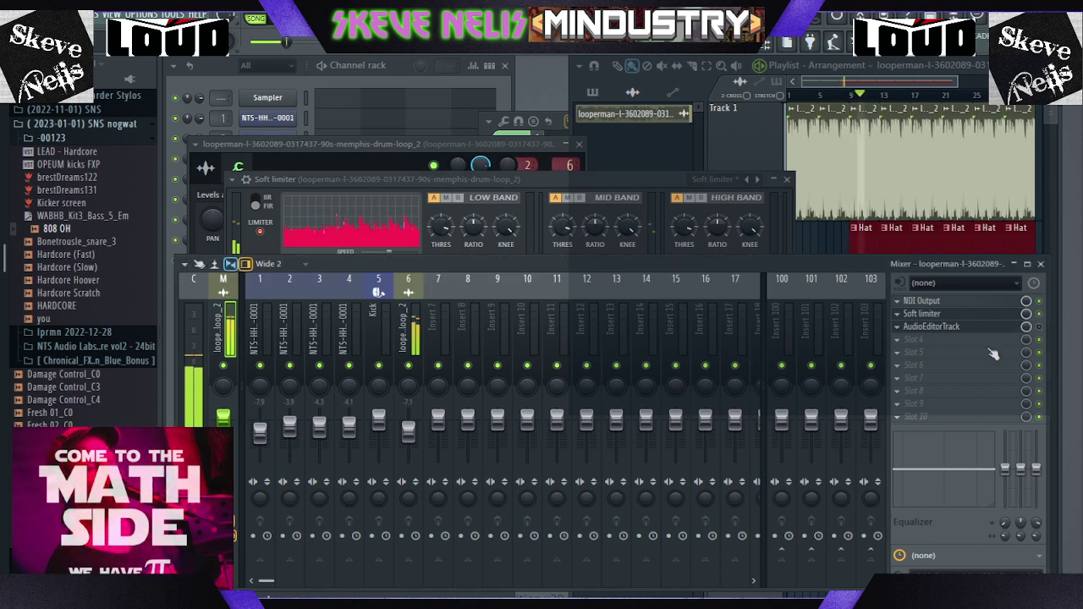
drag(979, 313, 956, 303)
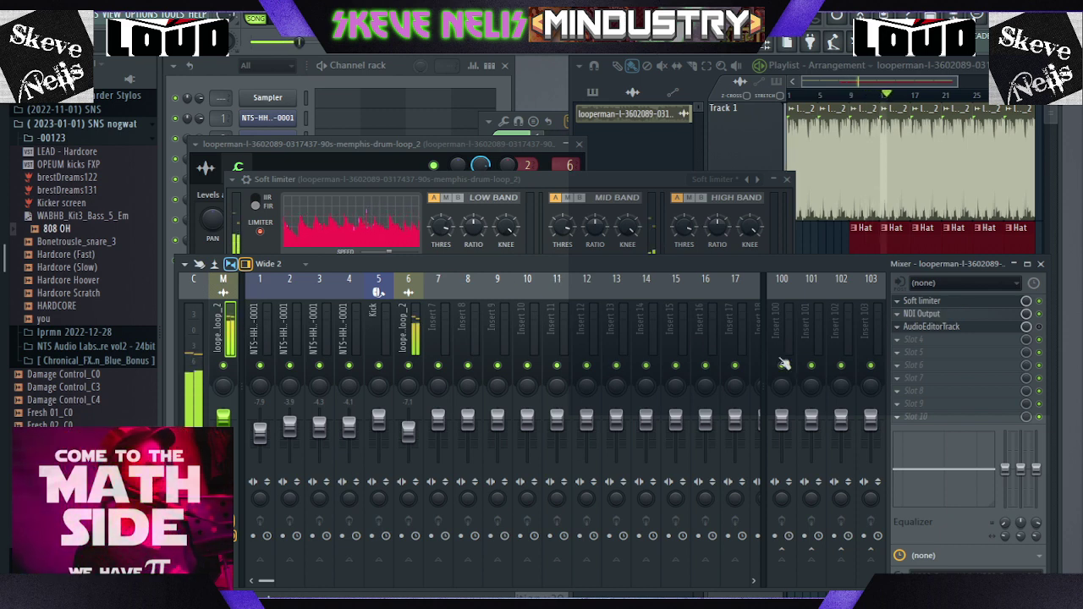
- Set up mixer insert 103 with UR22 Input 1 and the effects Vocal, Vocal 3, Soundgoodizer and Fruity Delay 2
click(870, 326)
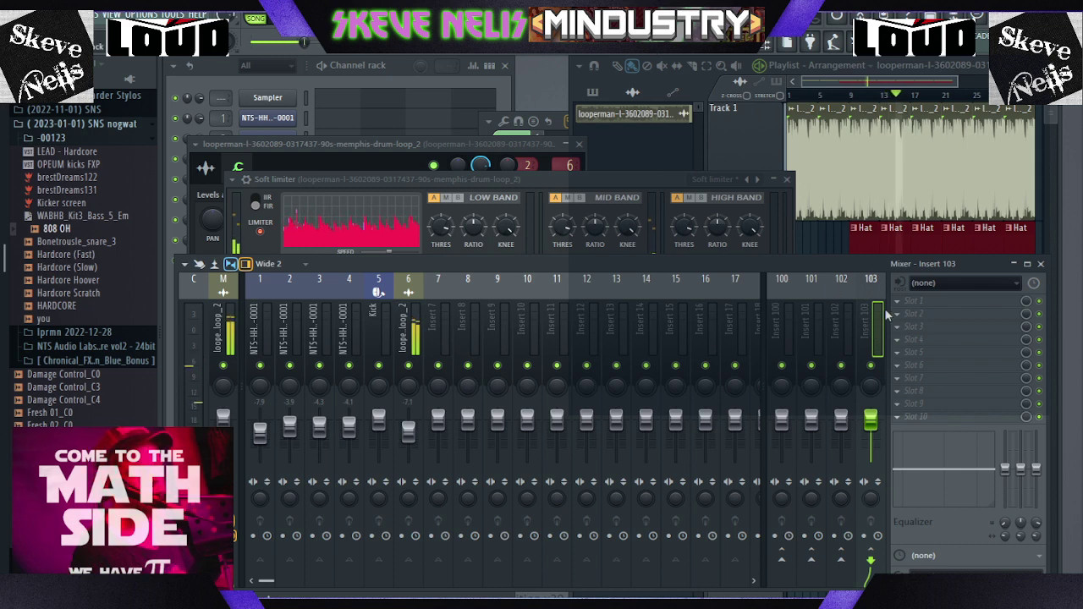
click(951, 336)
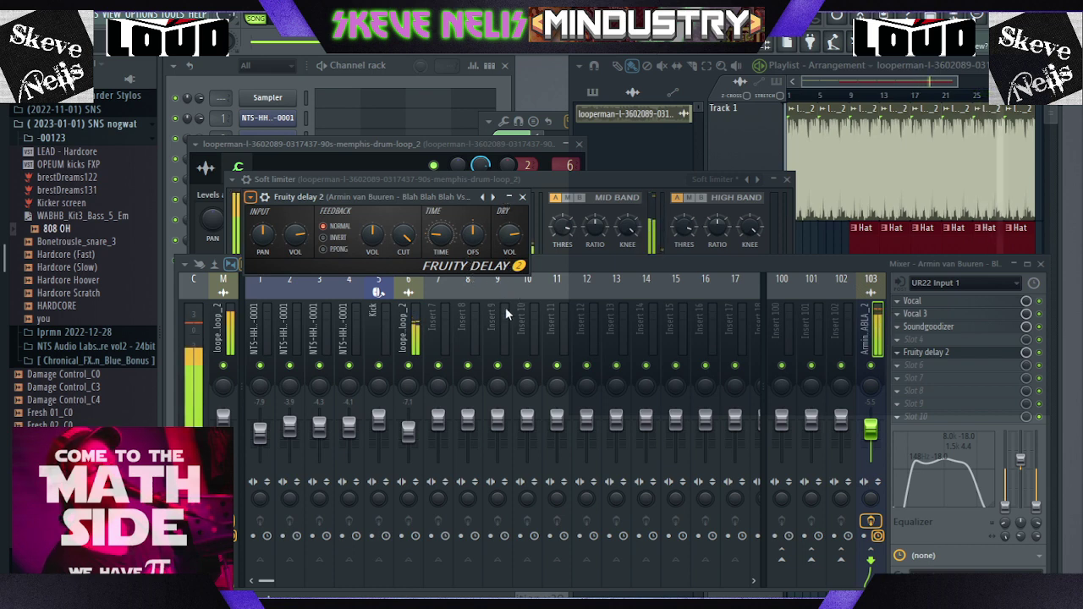
- Replace Fruity Delay 2 on insert 103 with FilterBank3's EFF VOICE devil4 preset and place it directly below Soundgoodizer
click(590, 199)
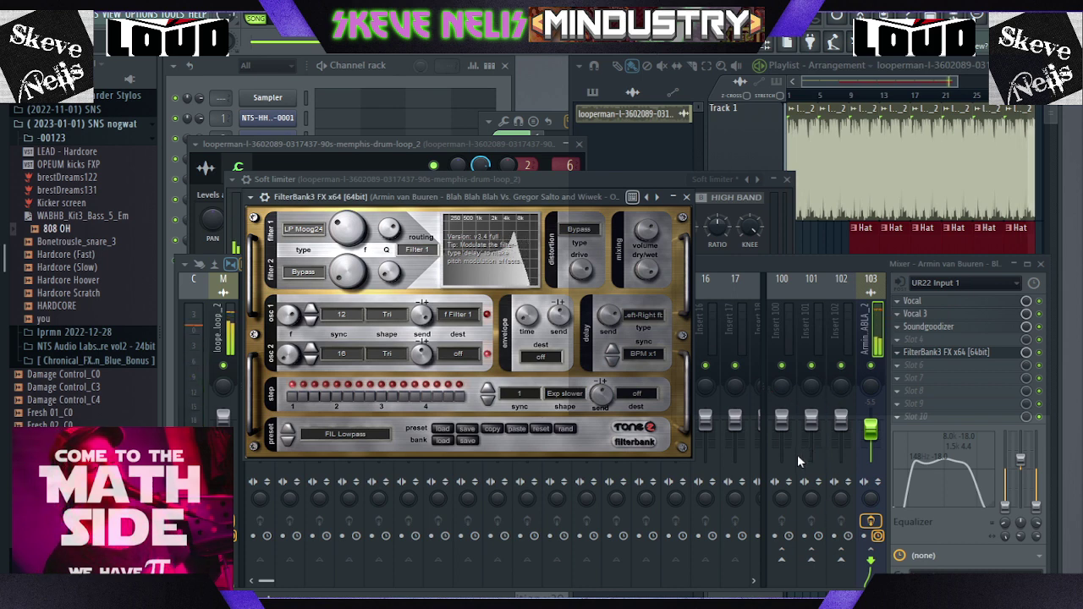
click(645, 197)
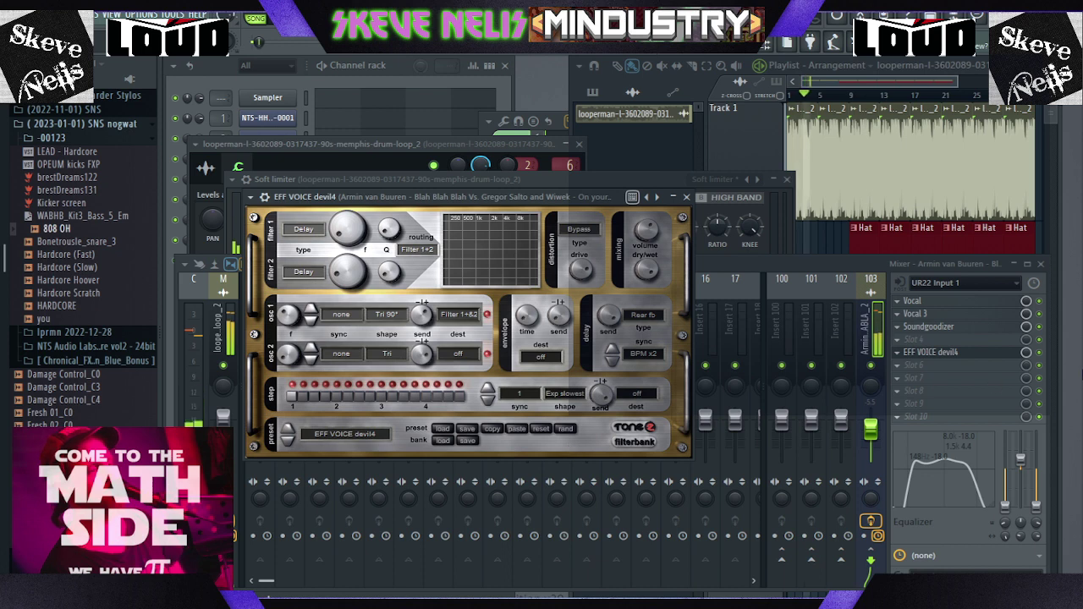
click(1041, 332)
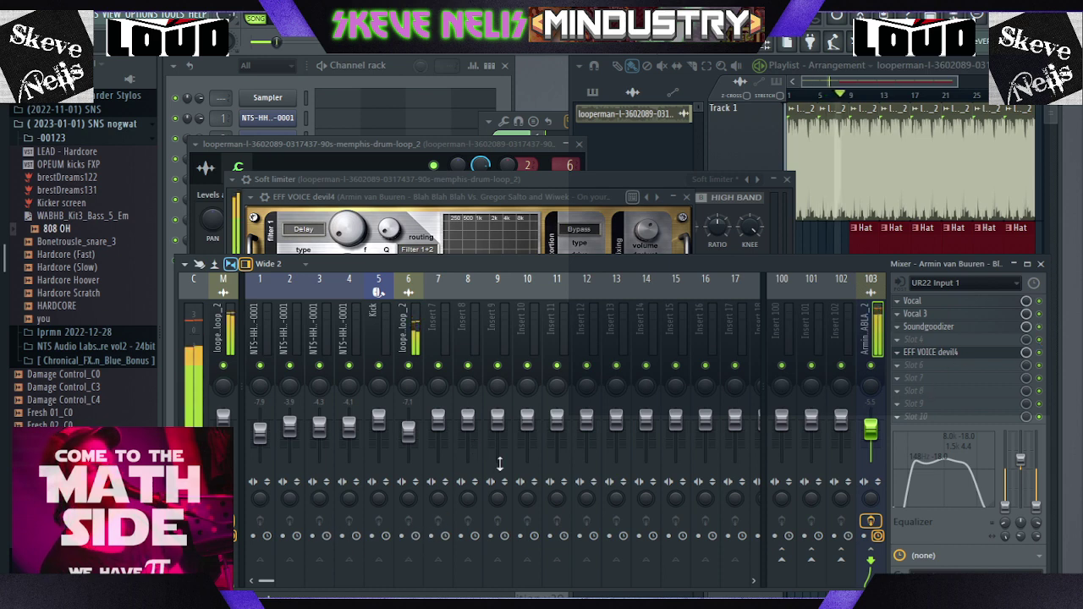
drag(984, 354, 987, 319)
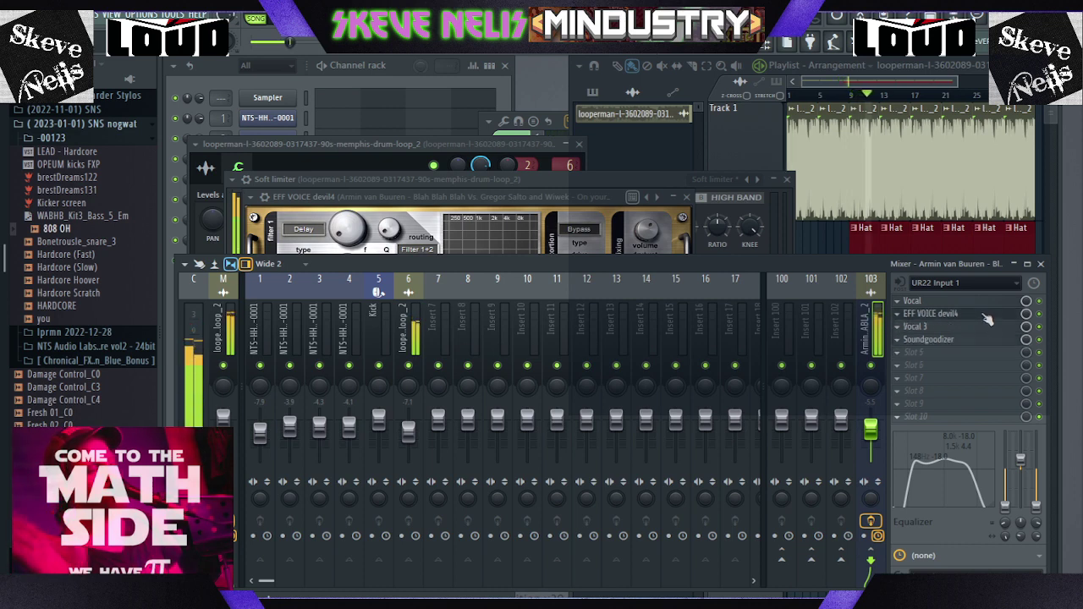
drag(988, 314, 990, 346)
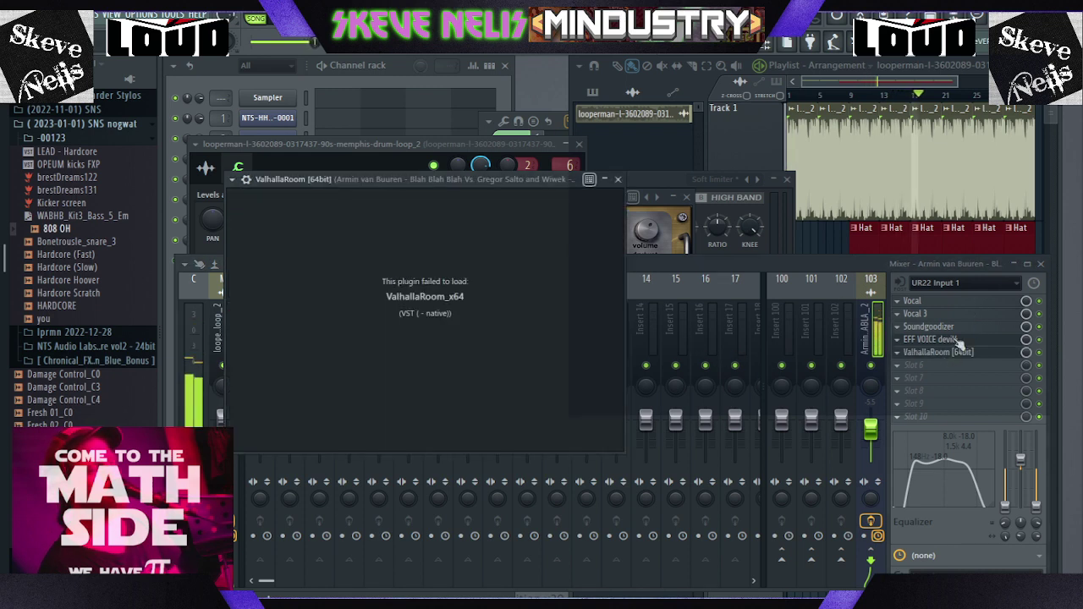
- Replace ValhallaRoom on insert 103 with Fruity Flanger and choose its Simple preset after trying Subtle, Slow Flanger and Slight Detune
click(899, 354)
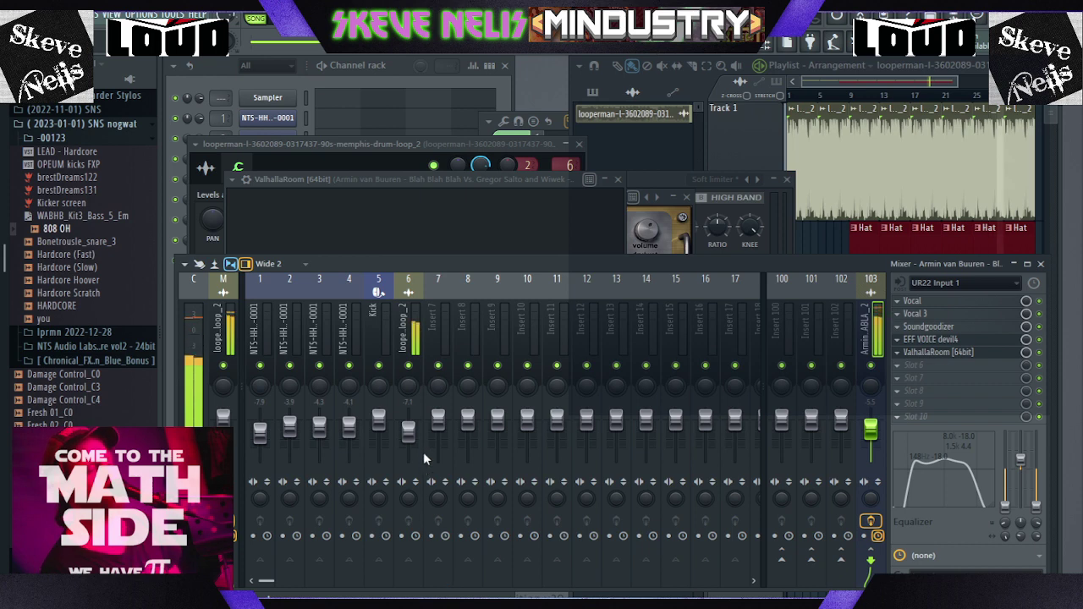
key(ctrl+z)
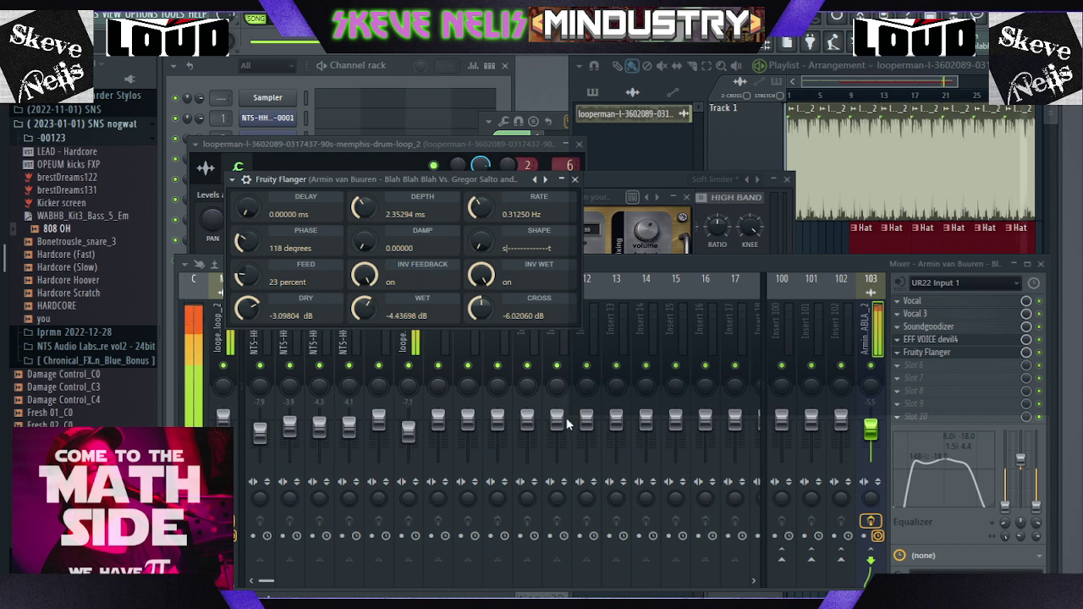
key(ctrl+z)
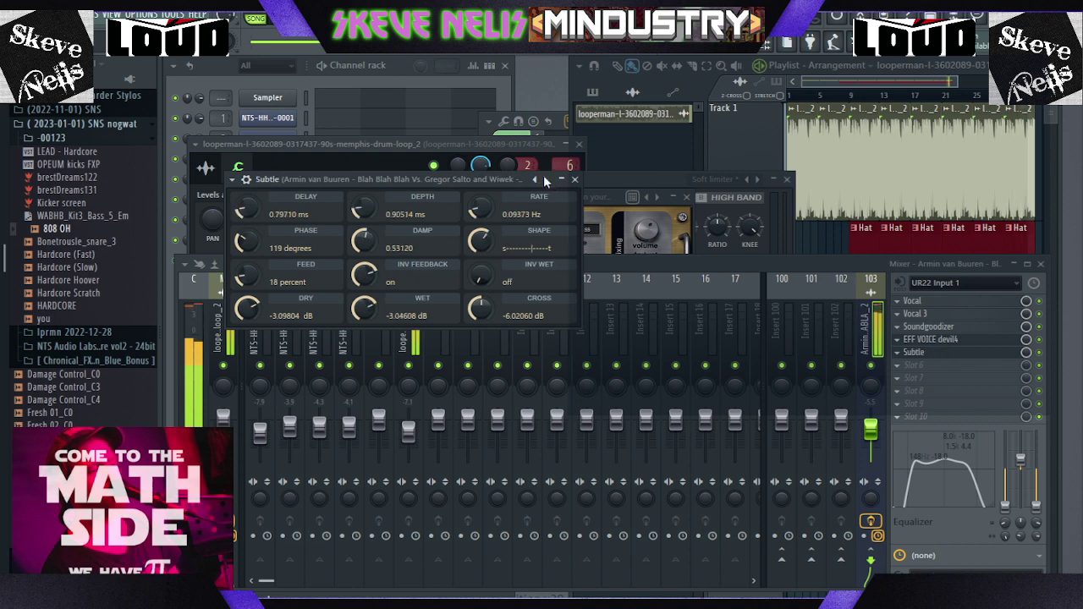
key(ctrl+z)
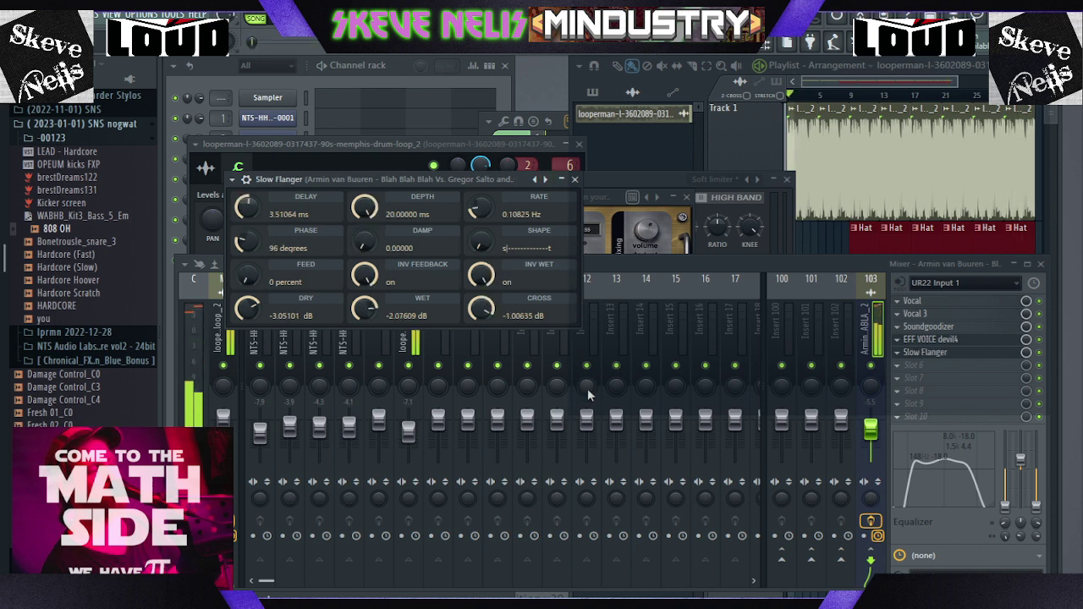
click(533, 179)
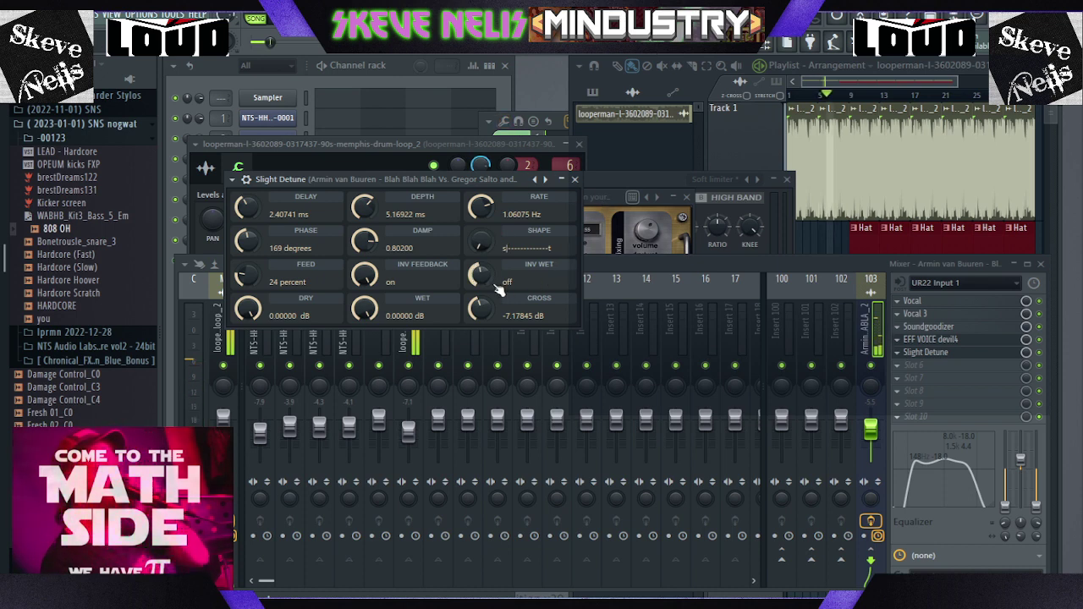
click(534, 180)
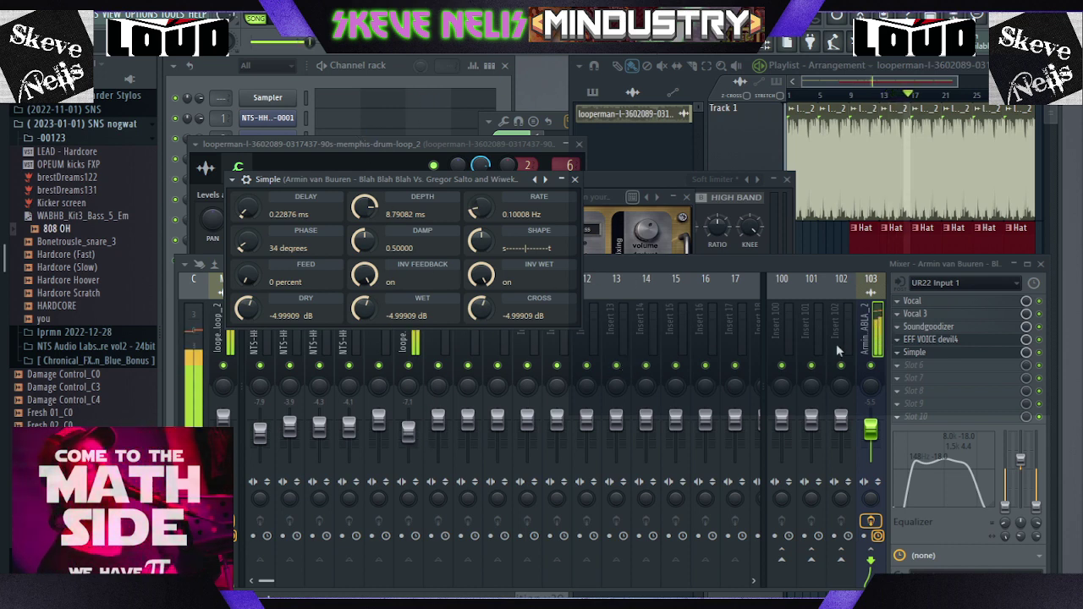
- Label mixer insert 103 as Vocal and set its Soundgoodizer to mode A after trying D and B
click(863, 343)
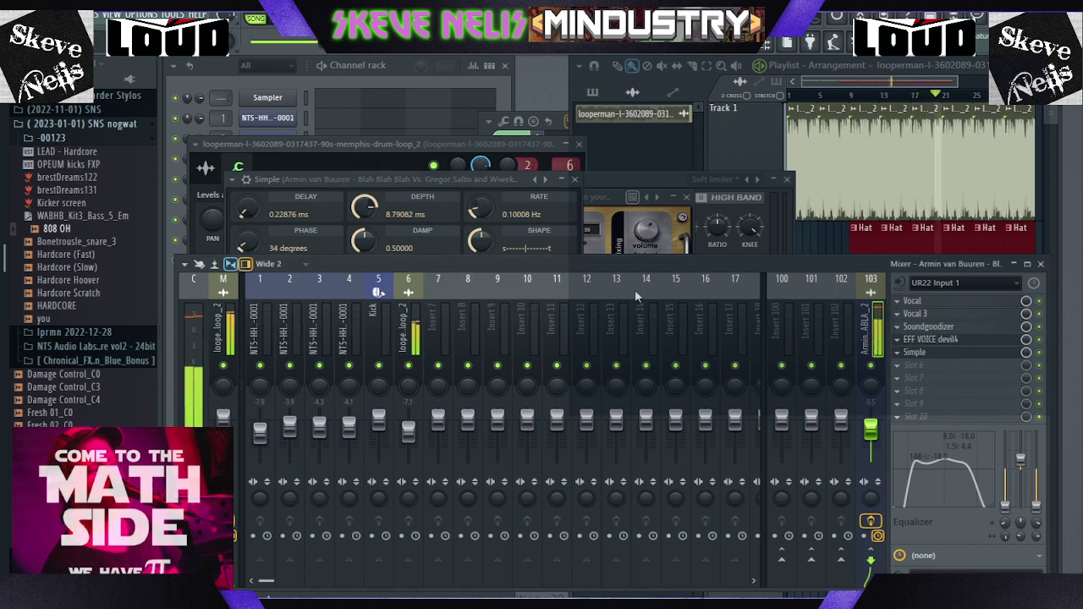
key(ctrl+z)
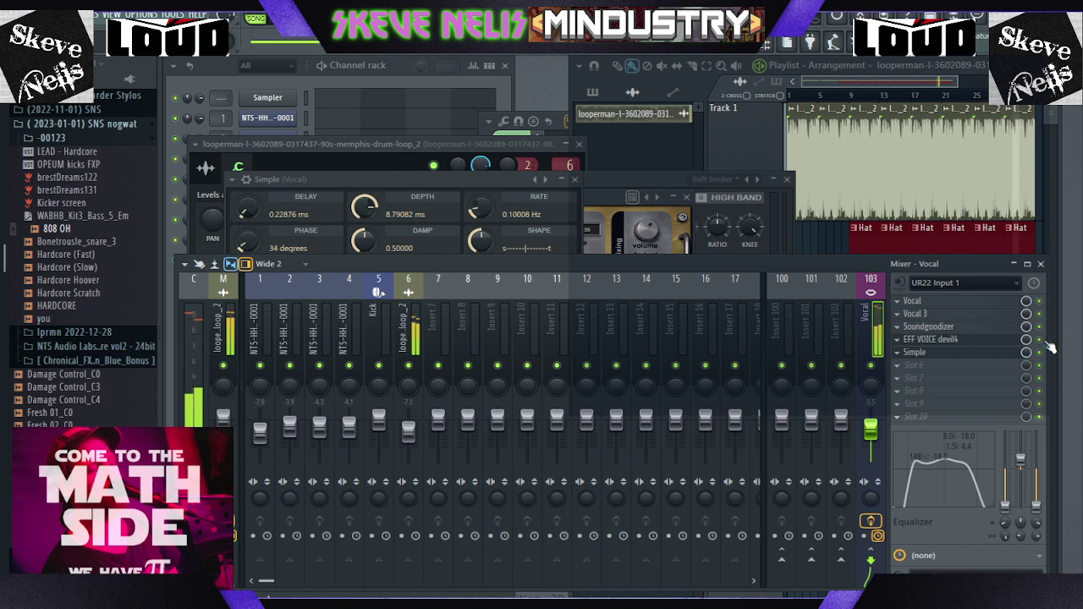
click(927, 327)
click(422, 425)
click(369, 434)
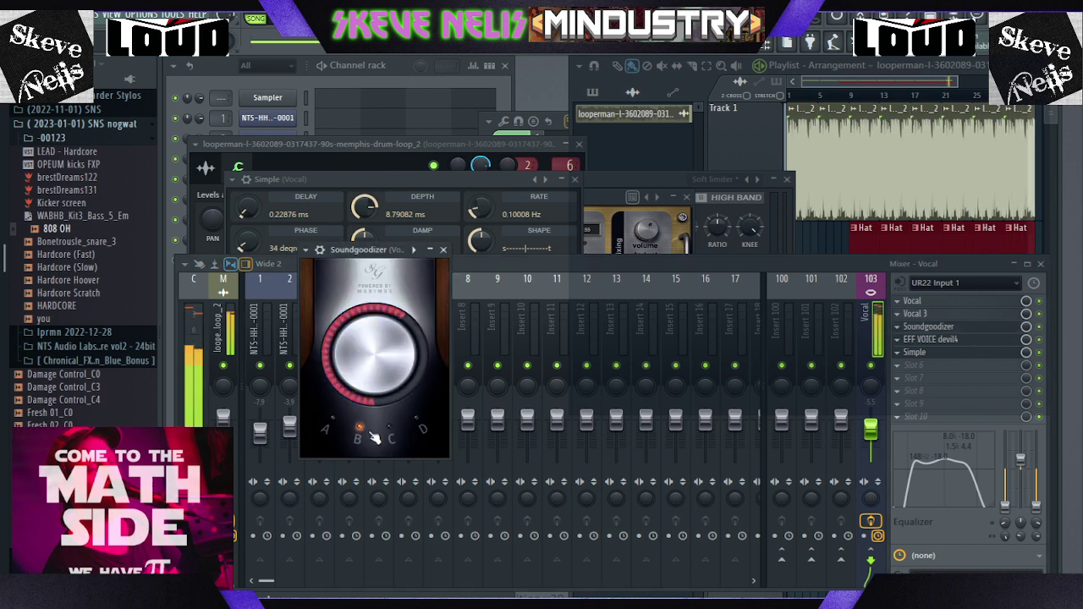
click(331, 420)
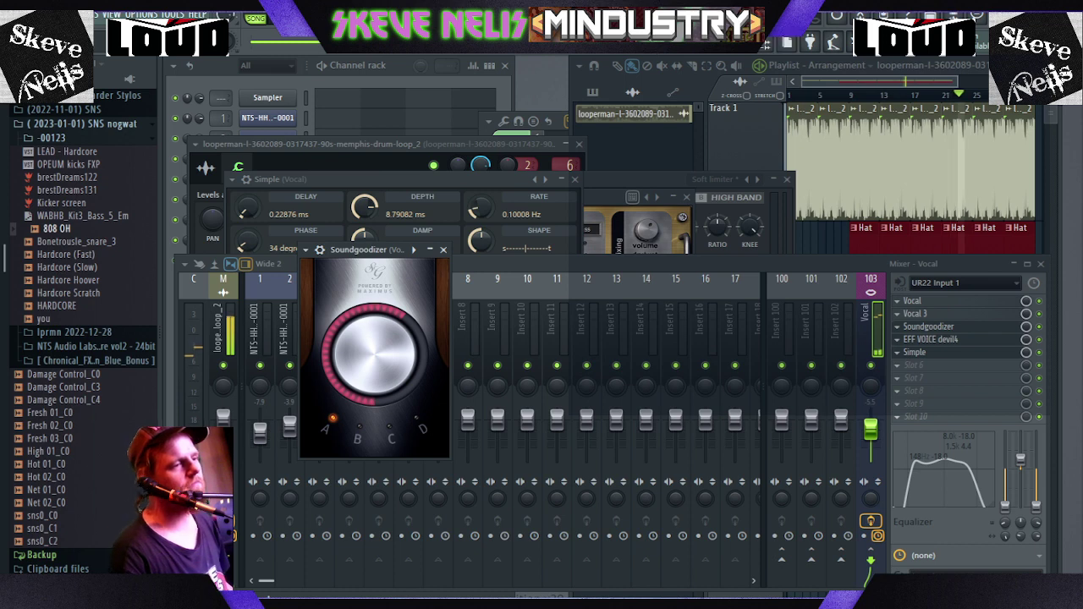
click(902, 327)
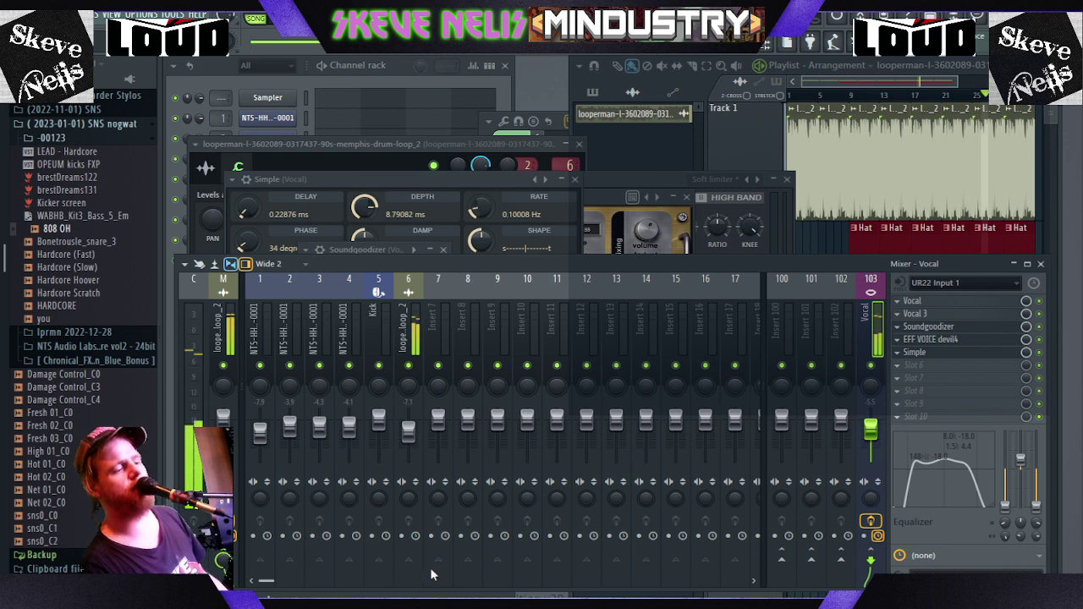
- Try routing the Vocal insert into insert 102 with Edison loaded there, and remove Edison and the routing again
click(842, 560)
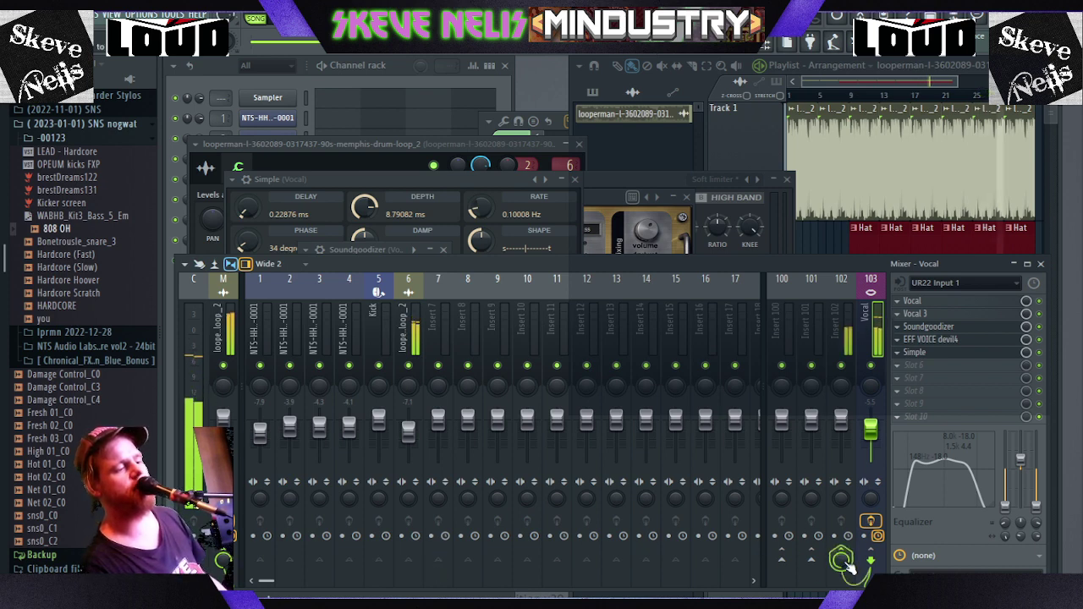
click(840, 321)
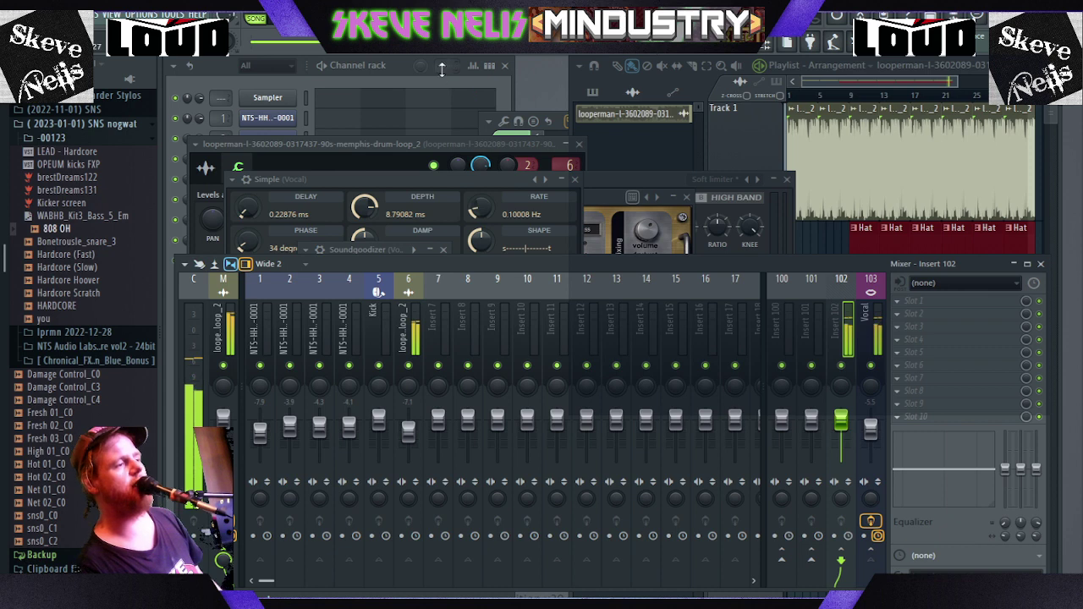
key(ctrl+e)
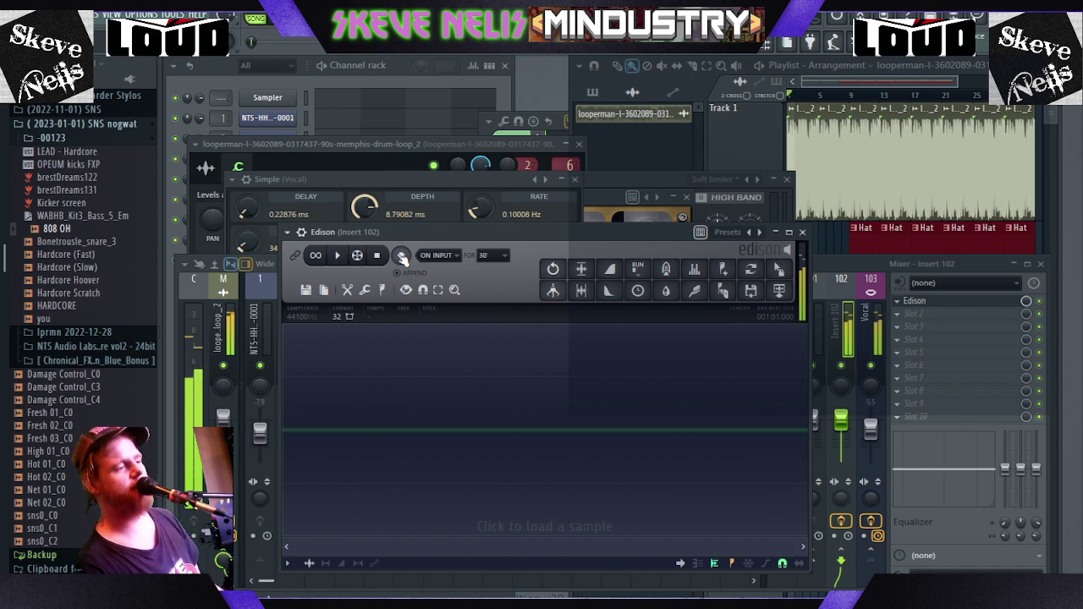
click(804, 233)
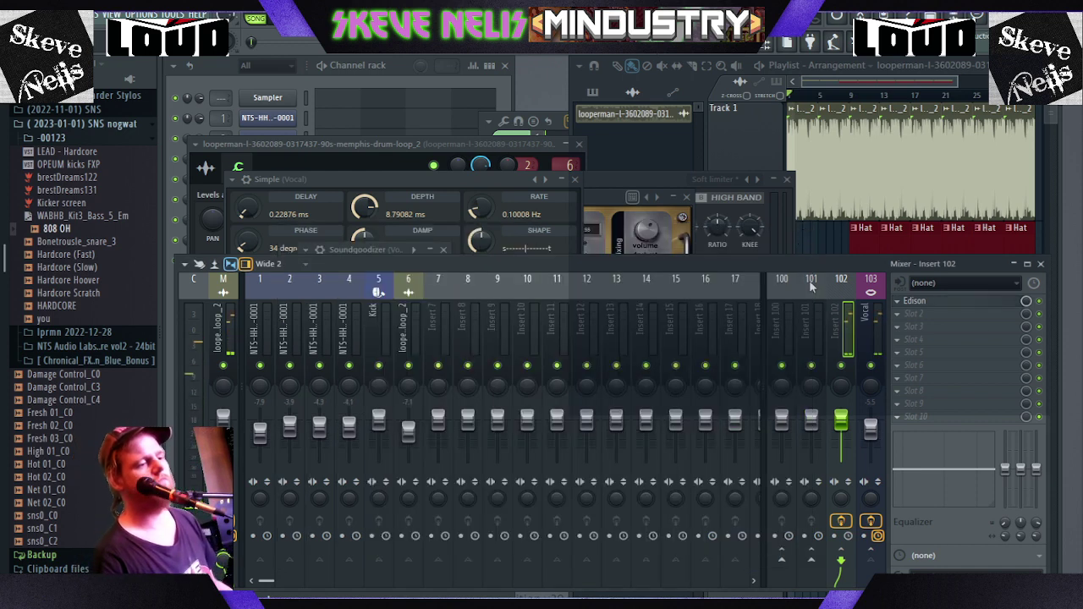
right_click(934, 296)
click(612, 335)
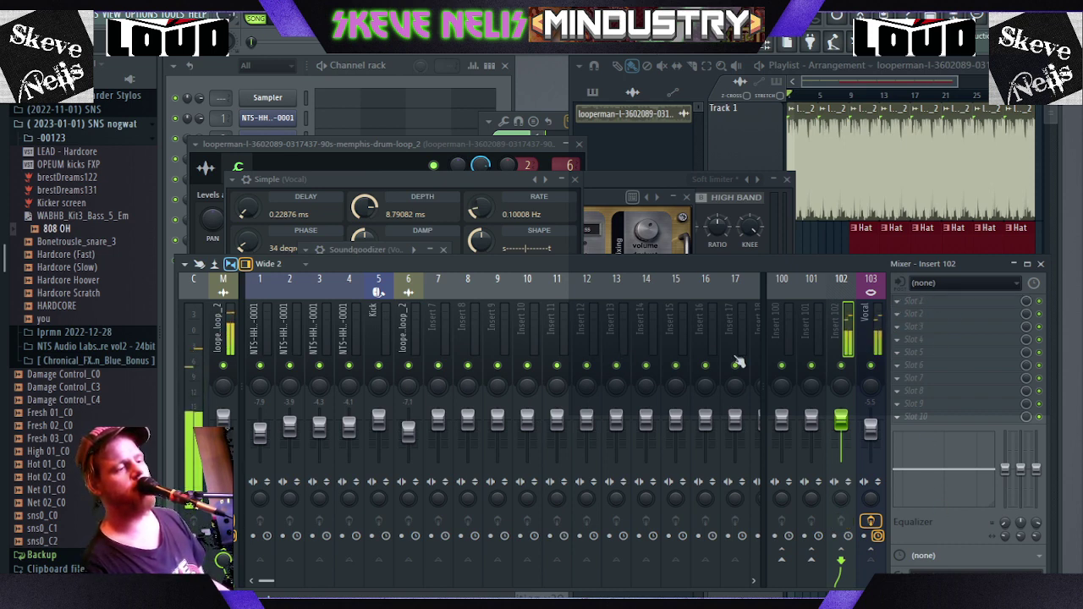
click(870, 355)
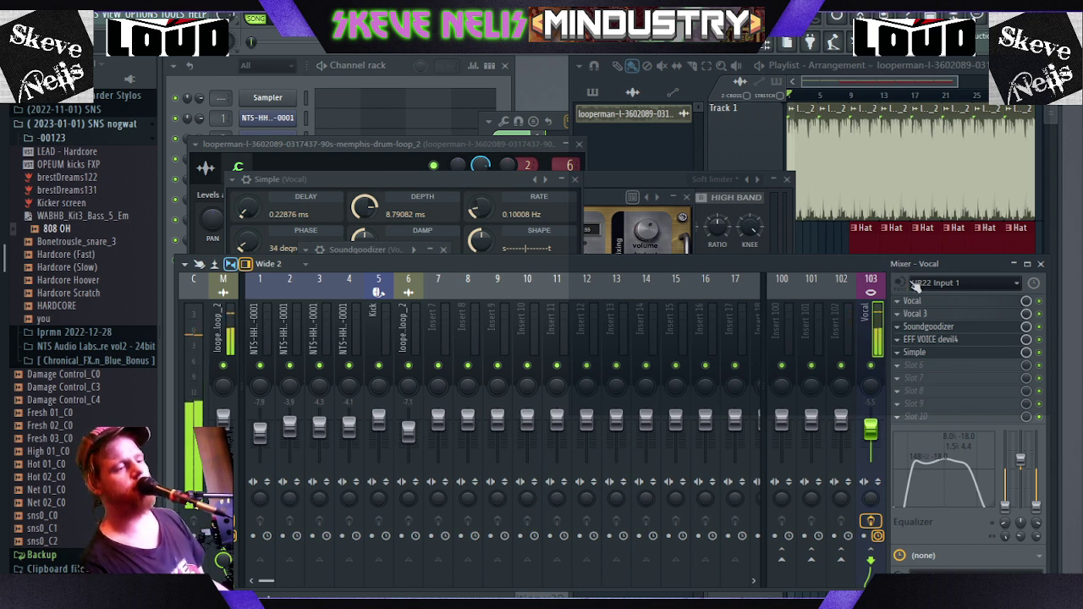
- Arm mixer insert 102 for recording from UR22 Input 1 and add Soundgoodizer in its third effect slot
click(843, 311)
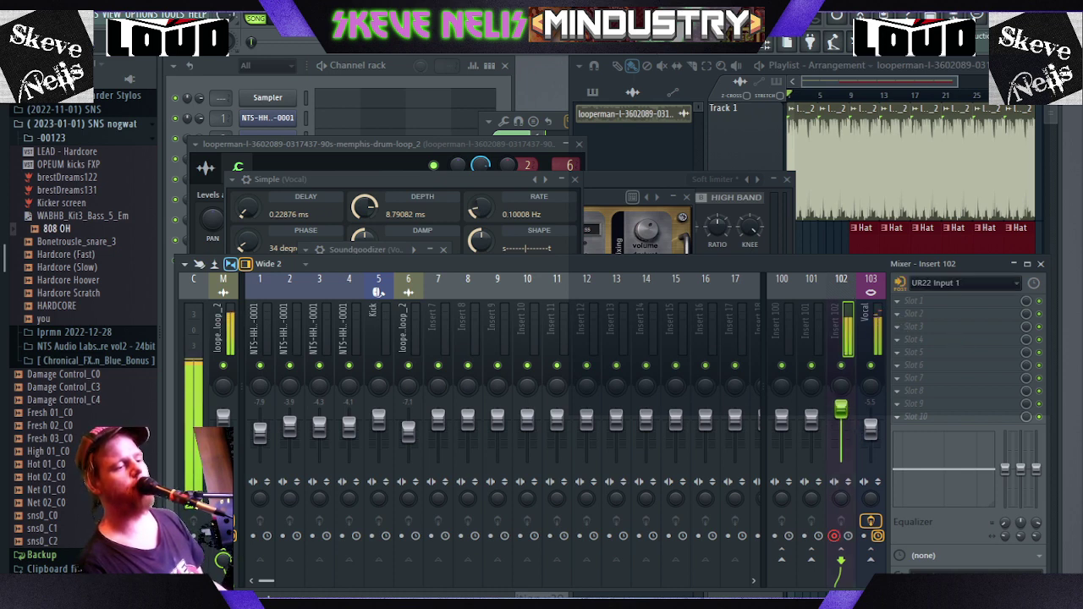
click(870, 339)
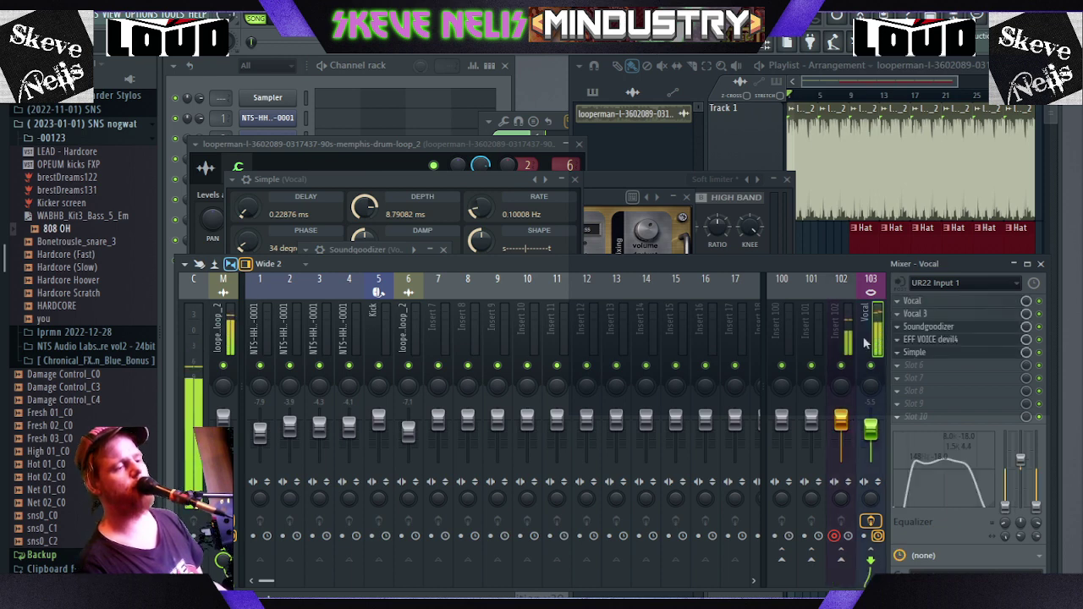
click(835, 332)
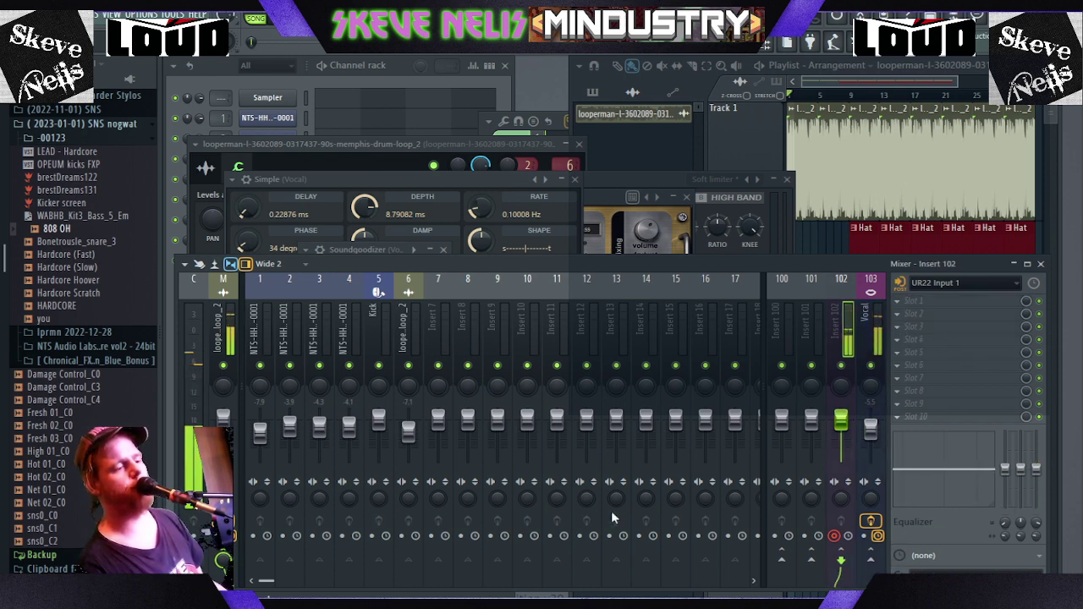
click(500, 414)
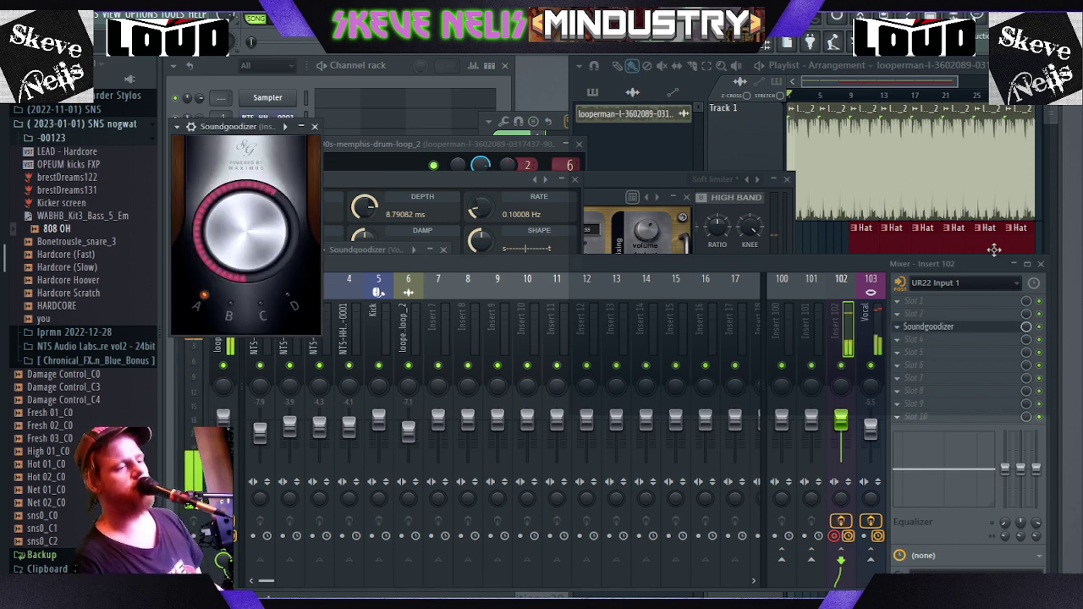
- Check the Vocal insert's Soundgoodizer and set the Soundgoodizer on insert 102 to mode C
click(872, 340)
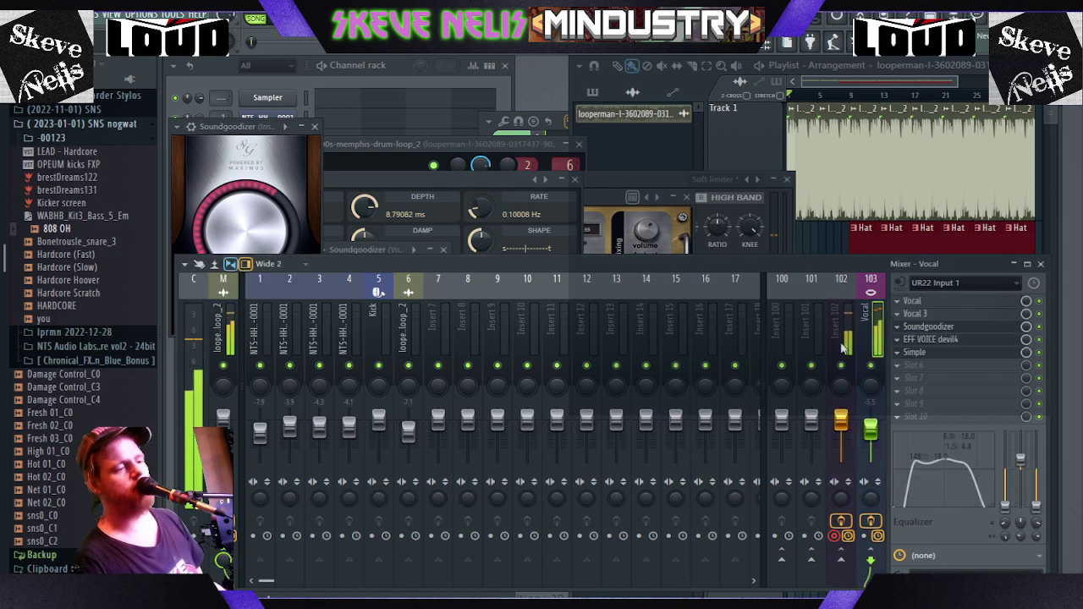
click(948, 328)
click(949, 330)
click(838, 340)
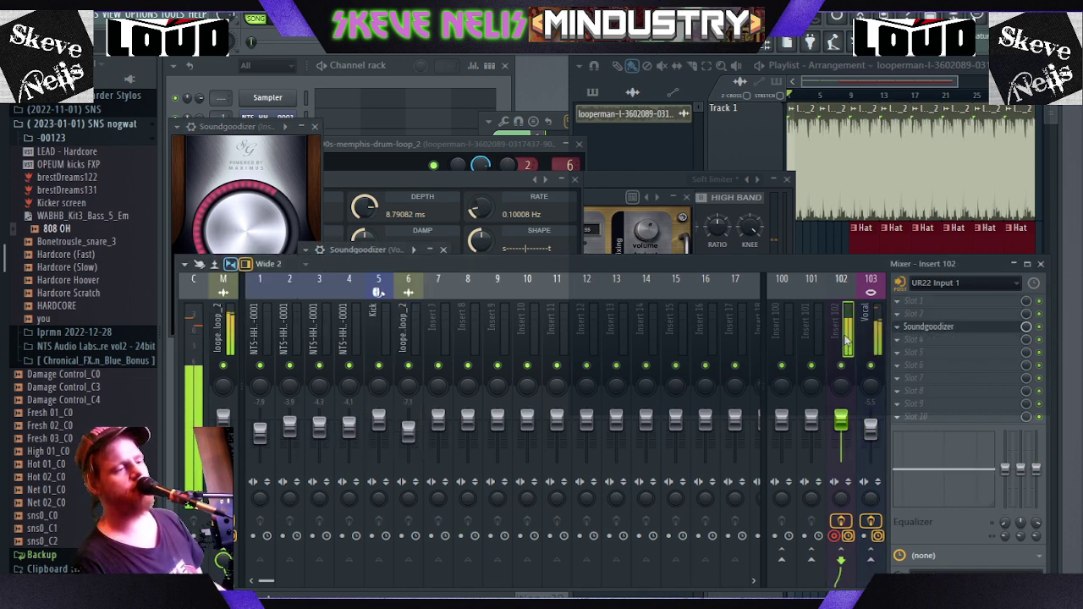
click(243, 193)
click(260, 305)
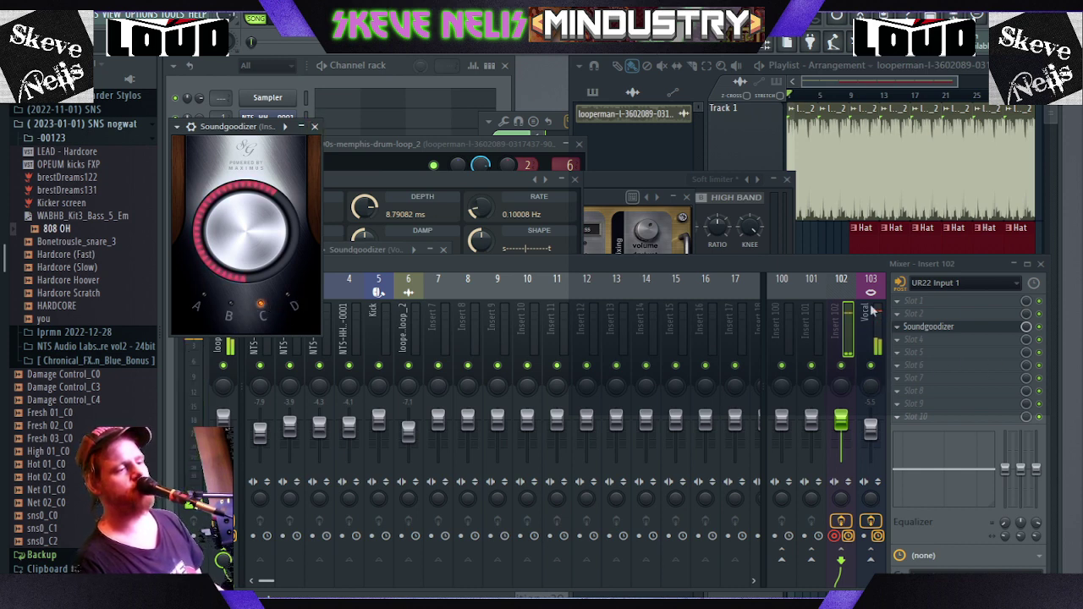
- Switch insert 102's input recording to pre-effects and arm the Vocal insert for recording
click(905, 292)
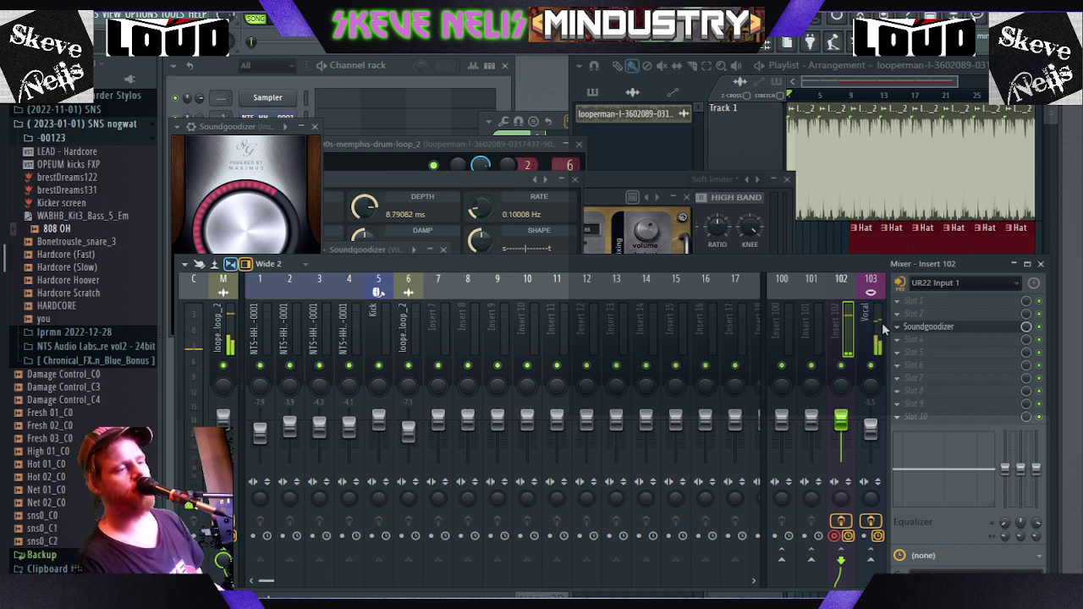
click(871, 294)
click(842, 297)
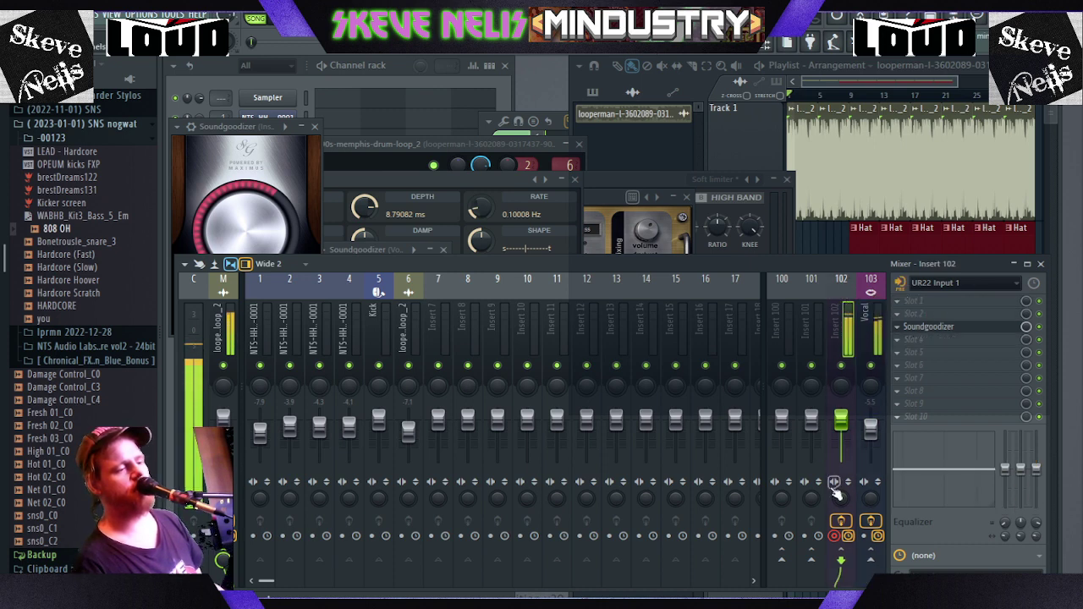
click(864, 537)
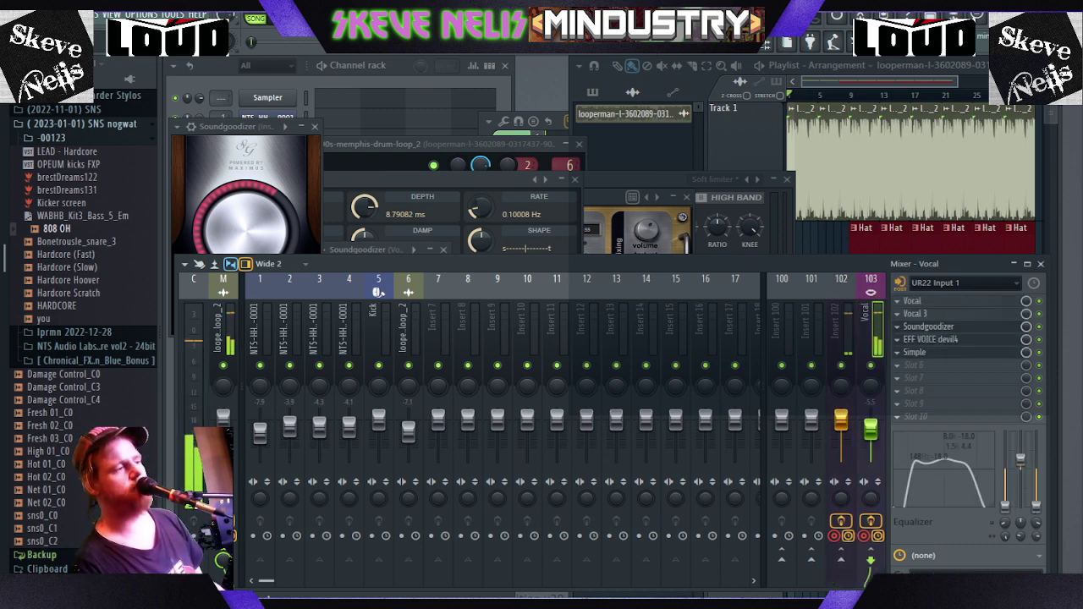
- Record a vocal take over the song on insert 102 and the Vocal insert, and restart playback
key(space)
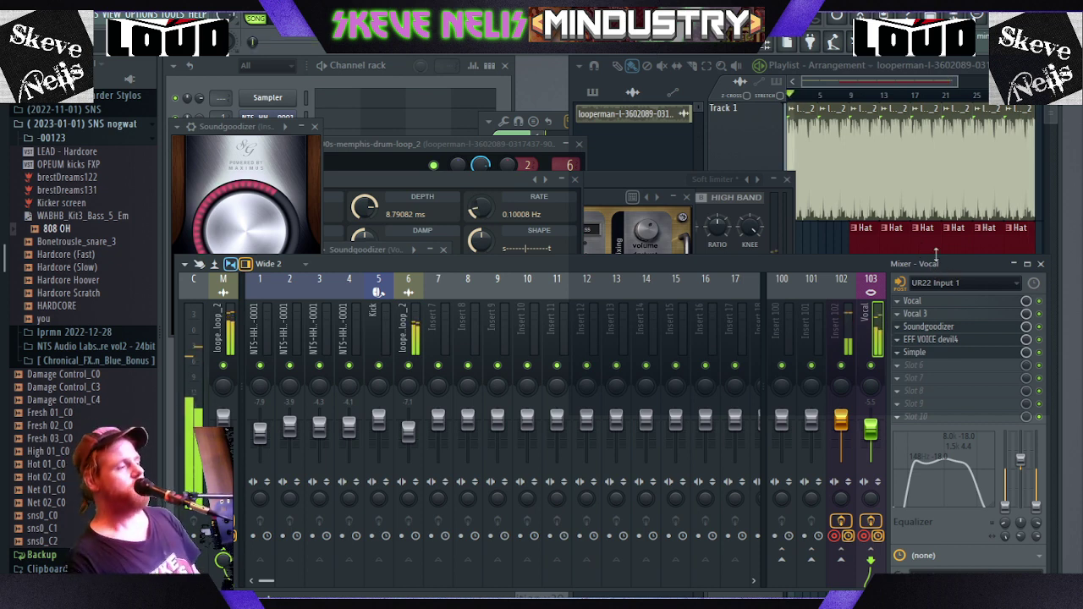
key(space)
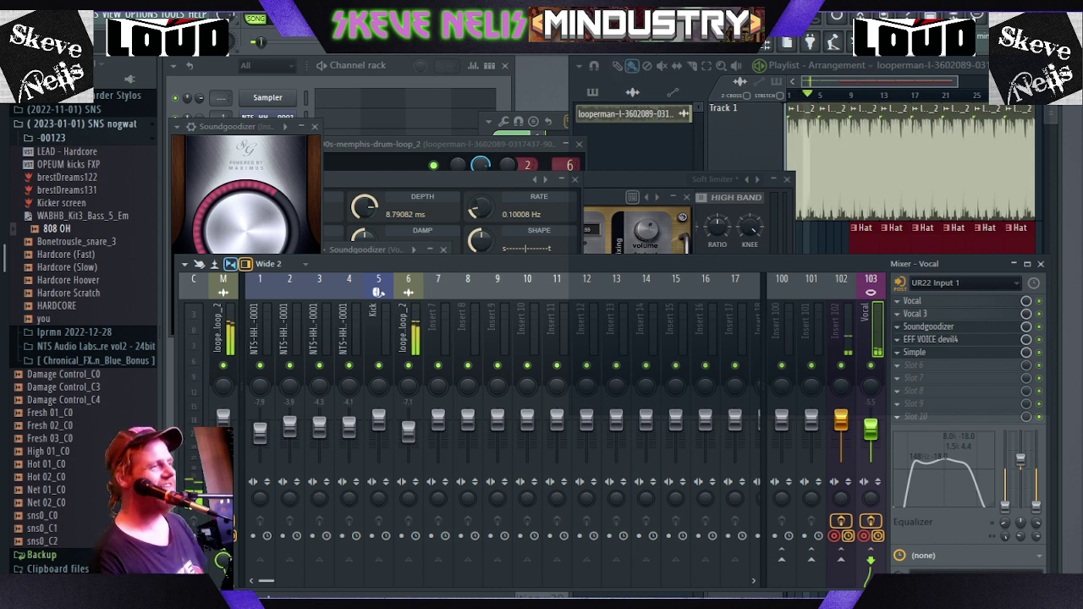
key(space)
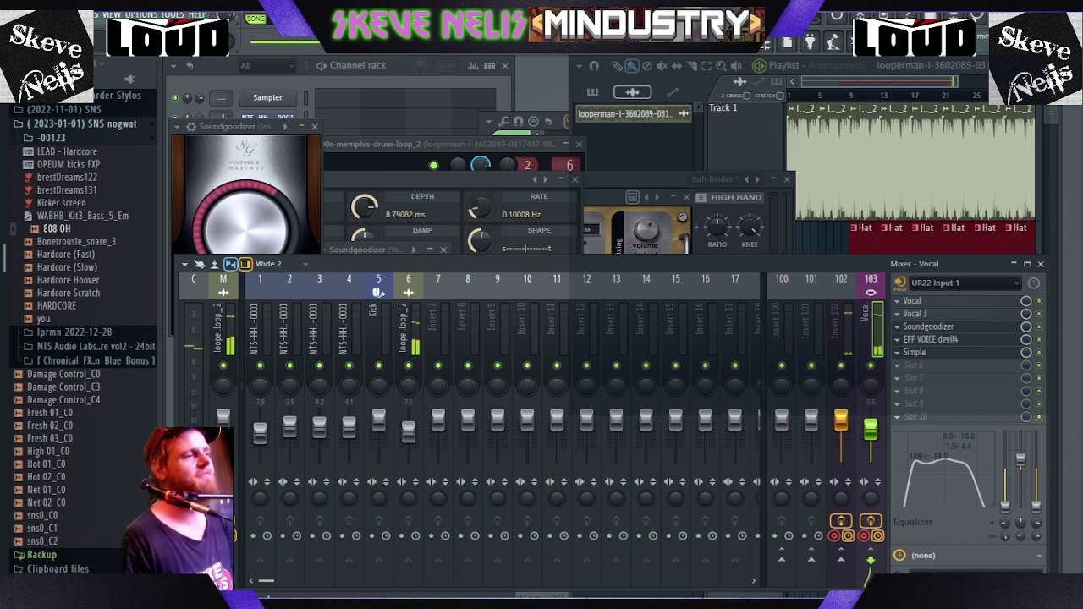
key(space)
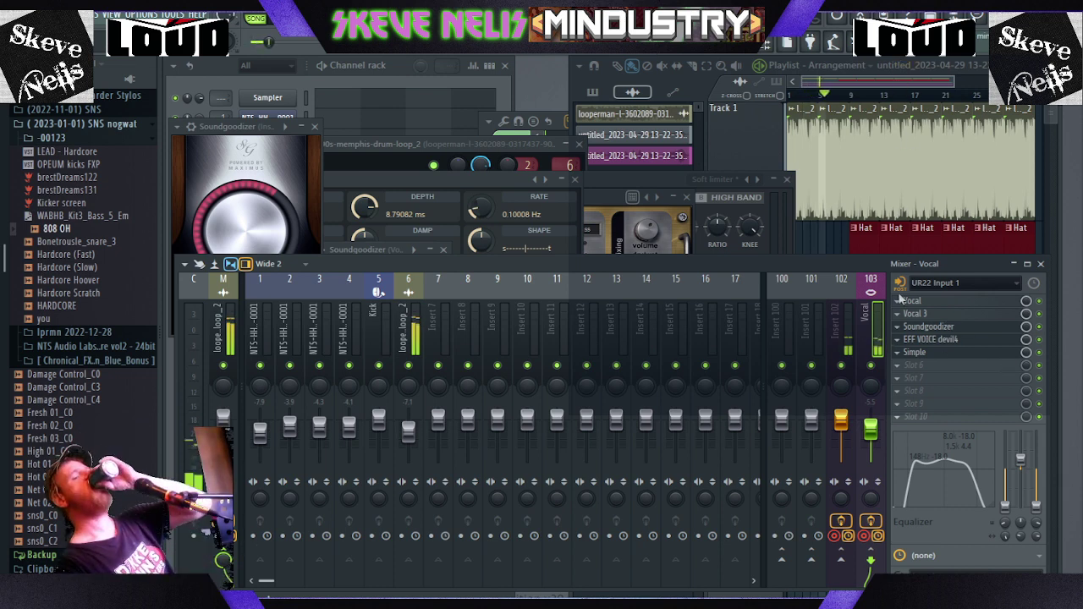
- Open the recorded Vocal clip in the playlist and route it to the free mixer insert 7
click(852, 322)
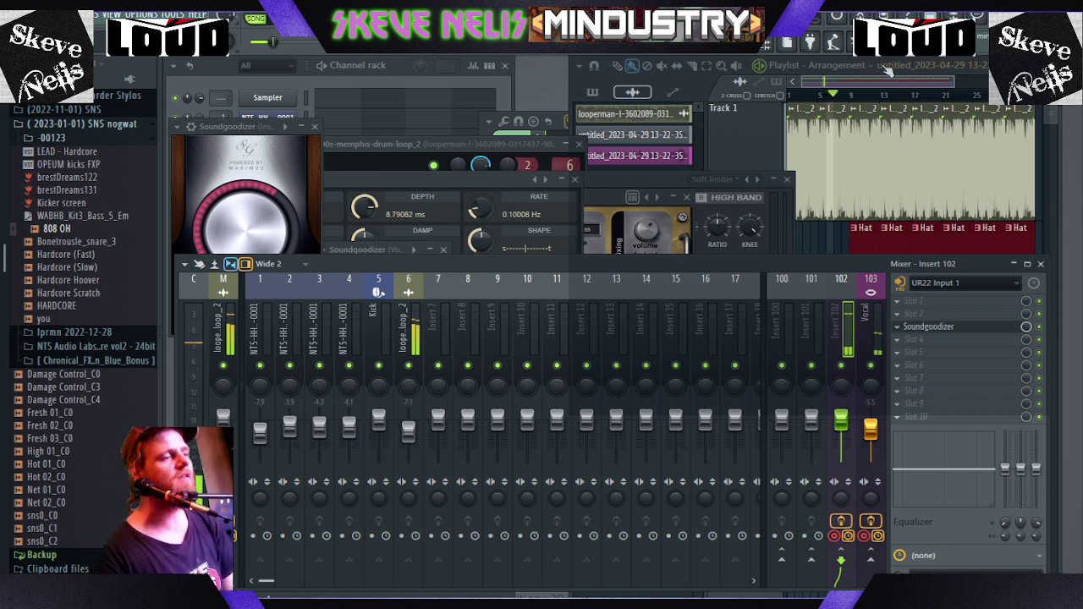
click(887, 79)
scroll(867, 485, down, 1)
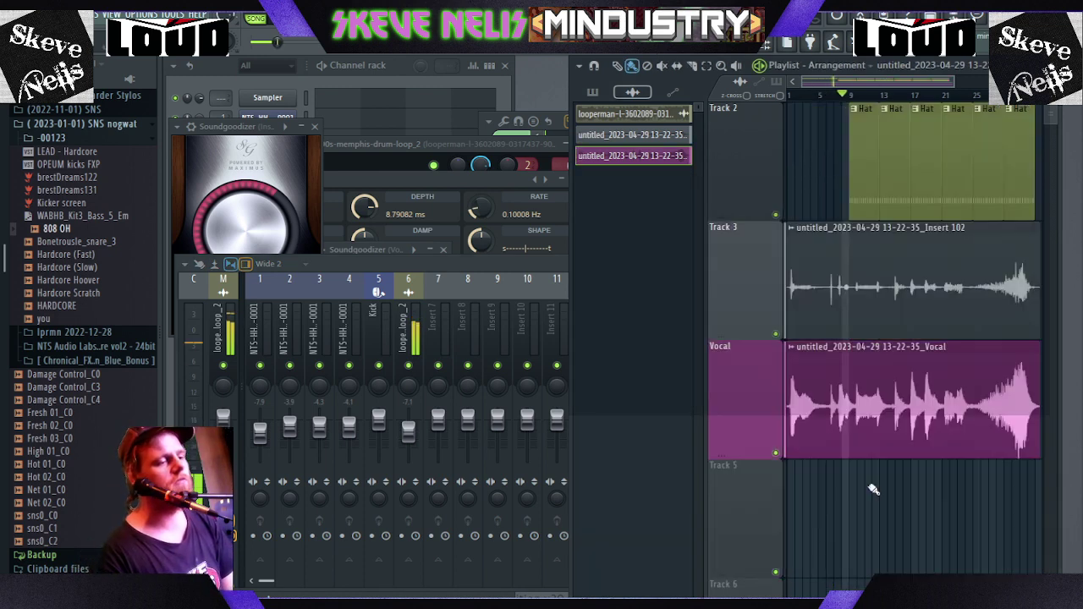
double_click(846, 398)
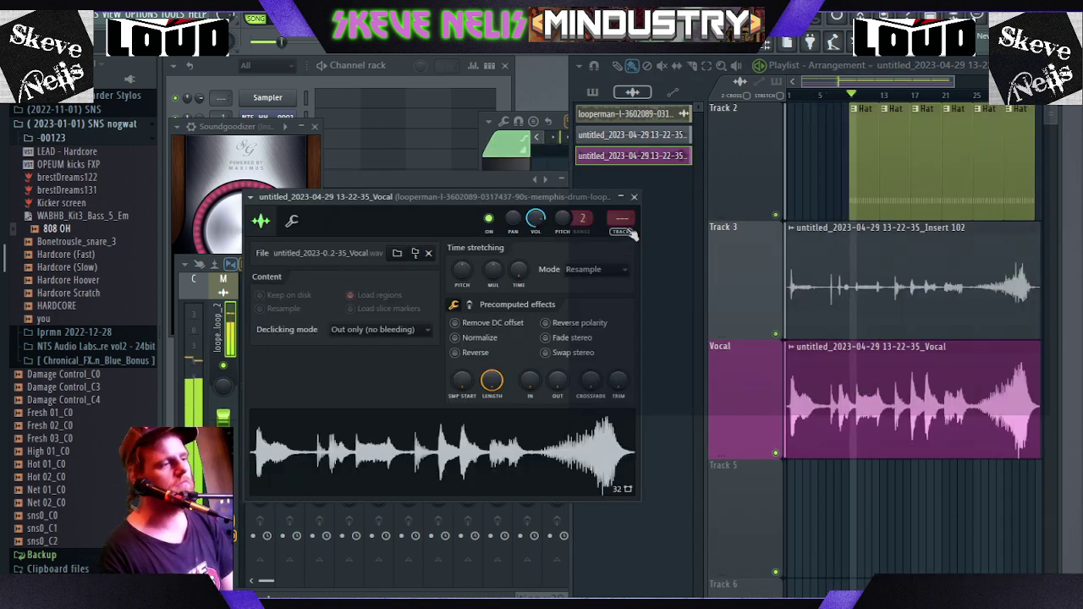
key(ctrl+l)
- Route the recorded Insert 102 clip on Track 3 to mixer insert 104, and try the Normalize option on it
click(939, 239)
double_click(939, 239)
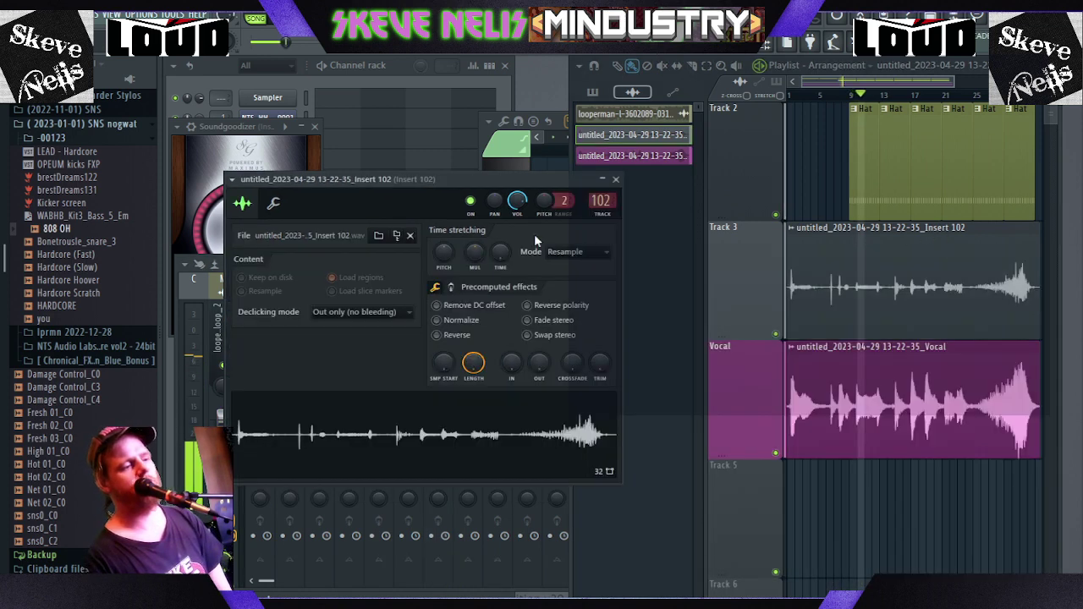
click(603, 200)
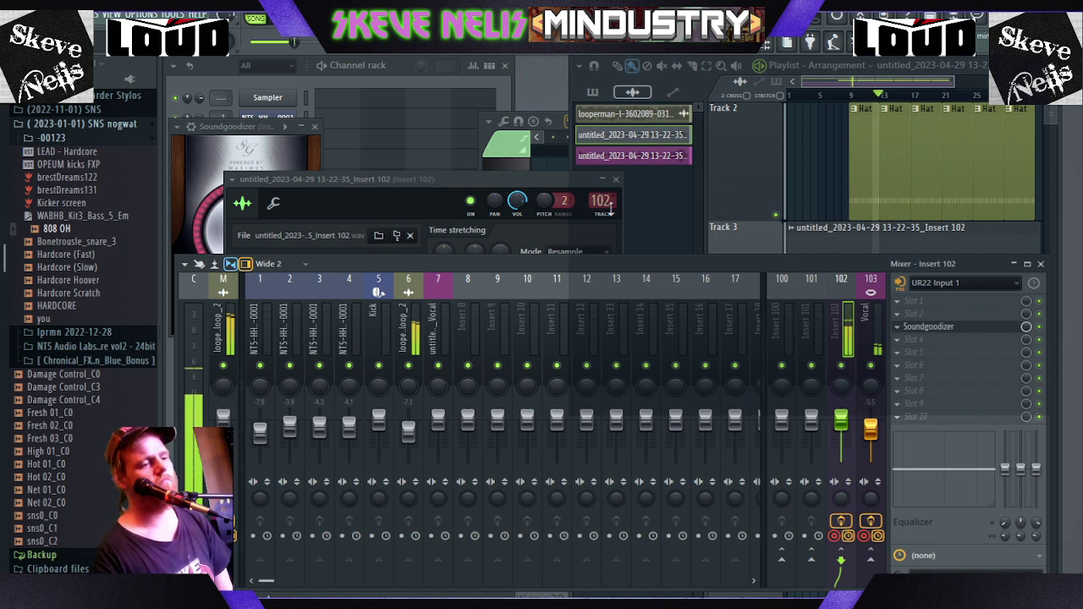
drag(599, 201, 599, 192)
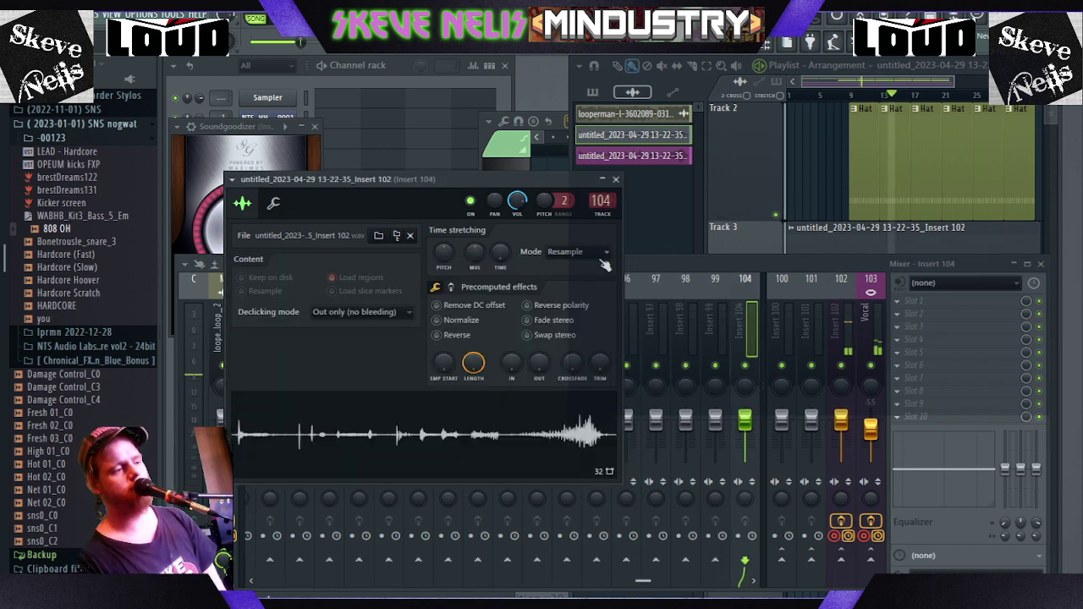
click(473, 321)
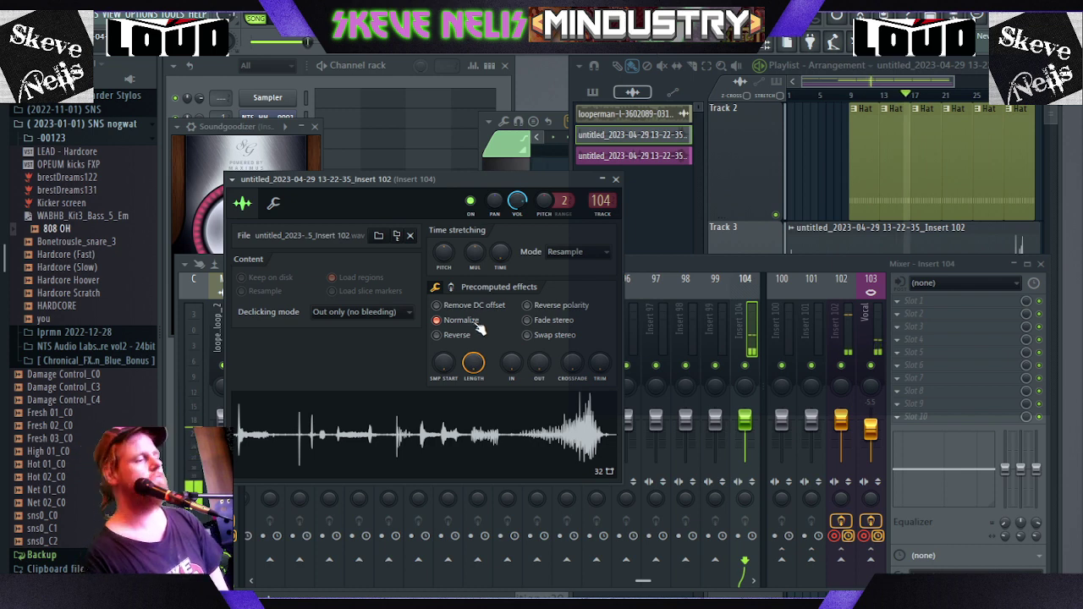
click(473, 320)
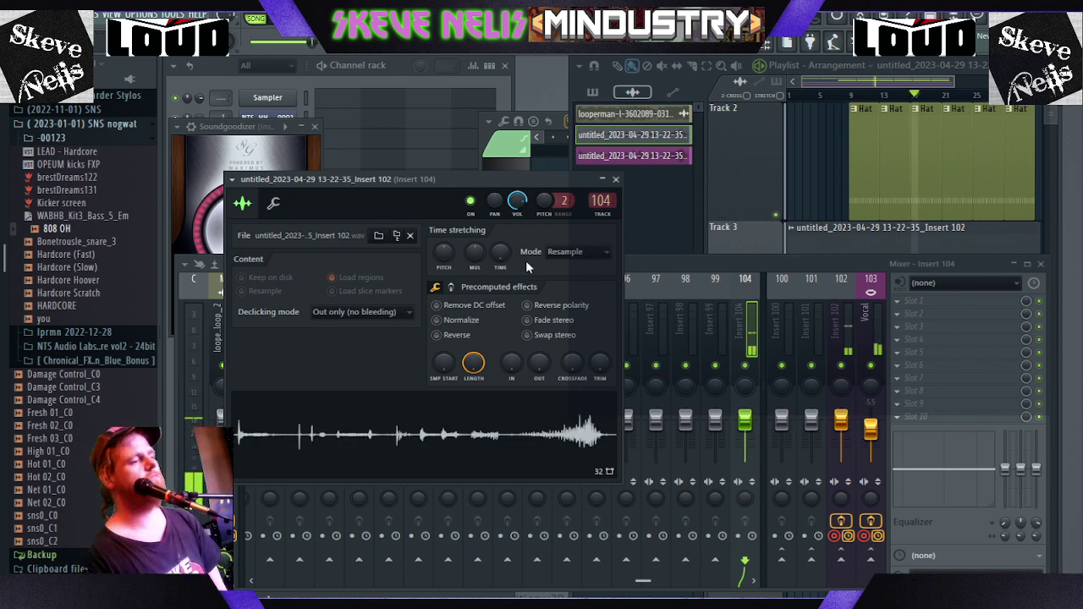
- Review the recorded vocal clips alongside the drum loop and hi-hats in the playlist during playback
mouse_move(856, 82)
mouse_down()
mouse_move(945, 82)
mouse_move(844, 82)
mouse_up()
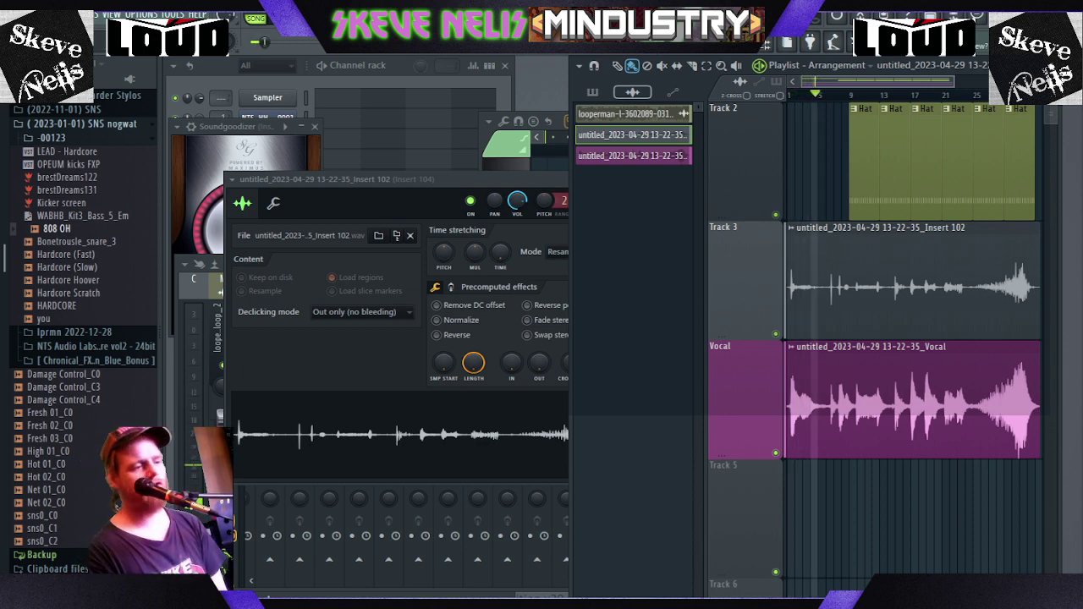
scroll(871, 338, up, 1)
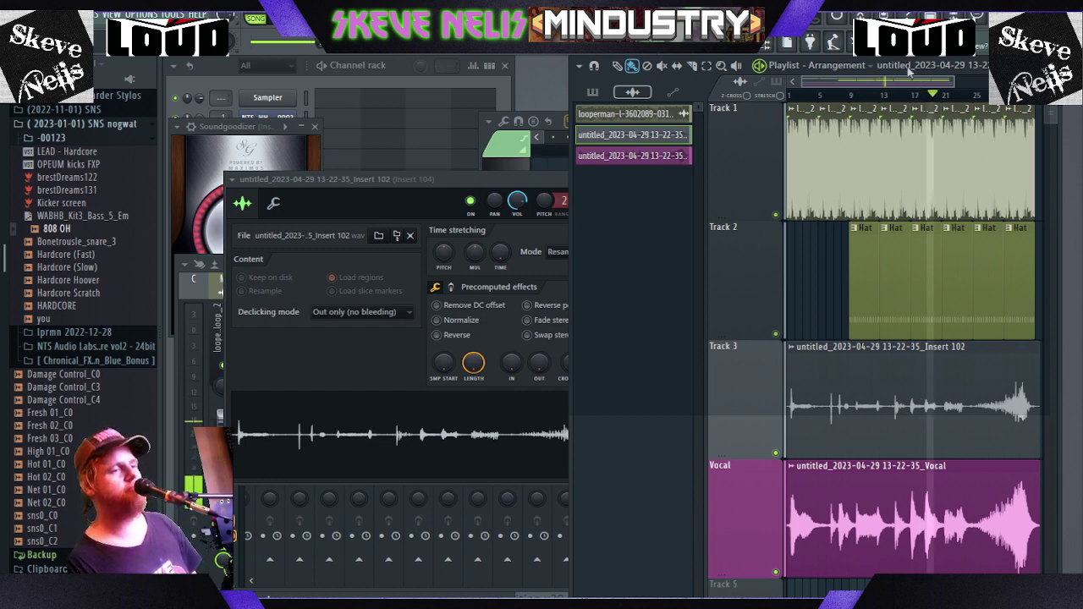
- Stop playback, check the channel rack's mixer routing and the playlist tracks, and play the song again
key(space)
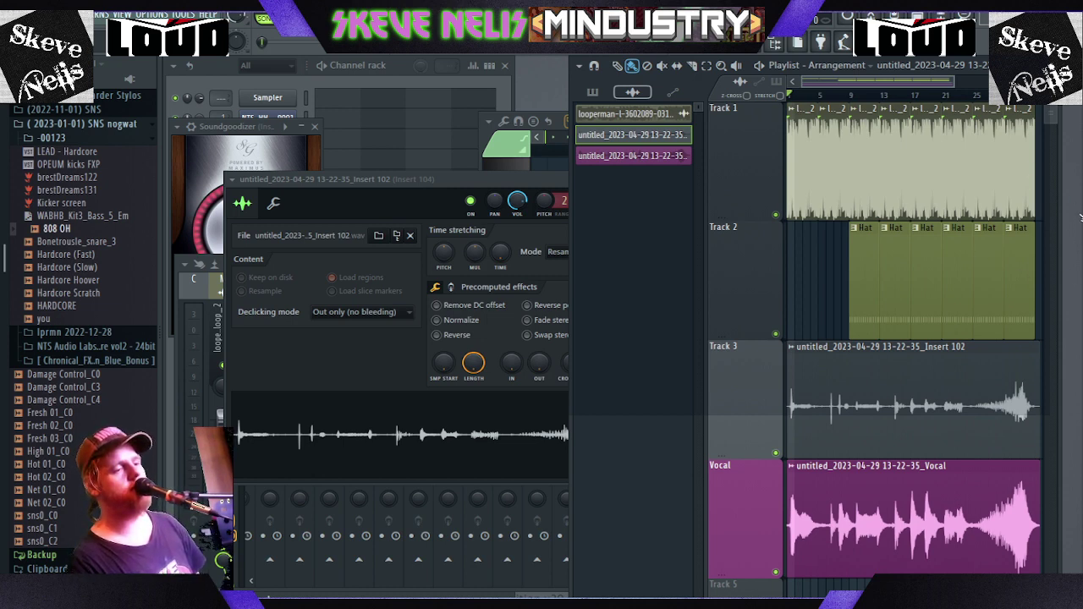
click(379, 83)
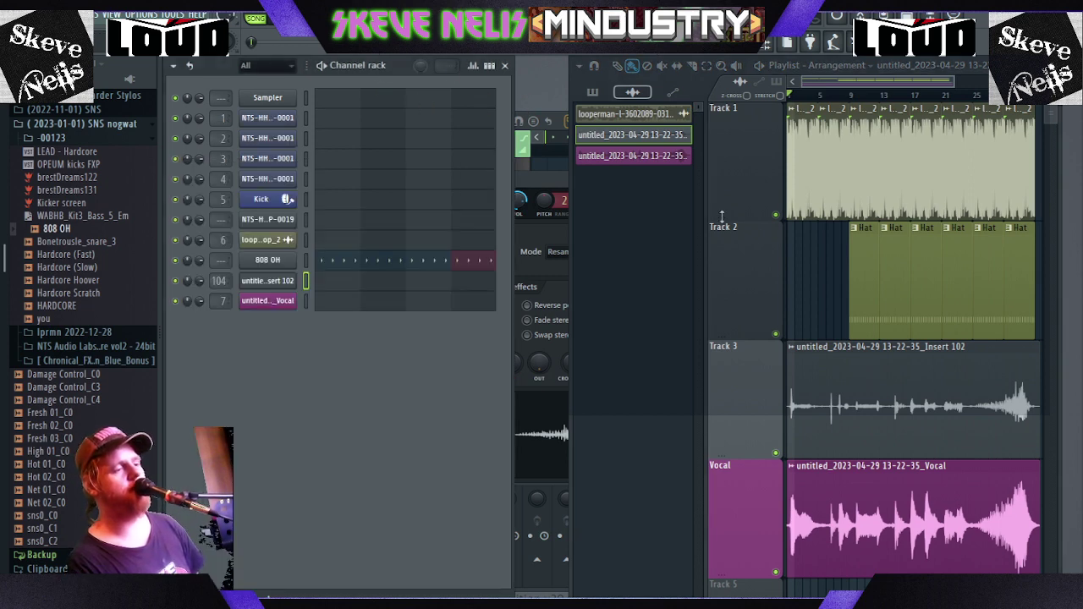
scroll(887, 213, down, 3)
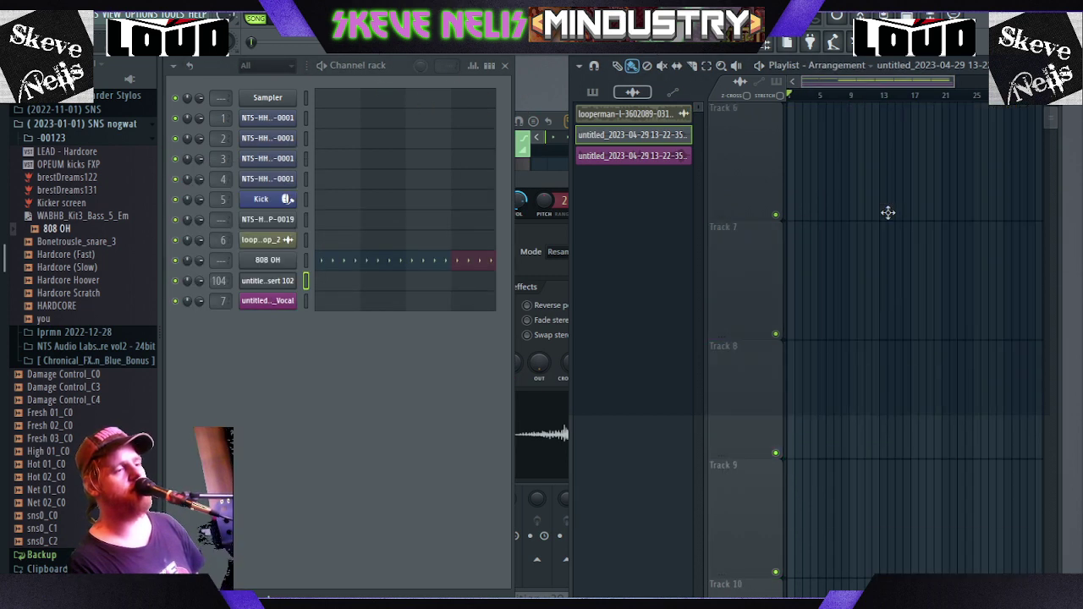
scroll(888, 218, up, 3)
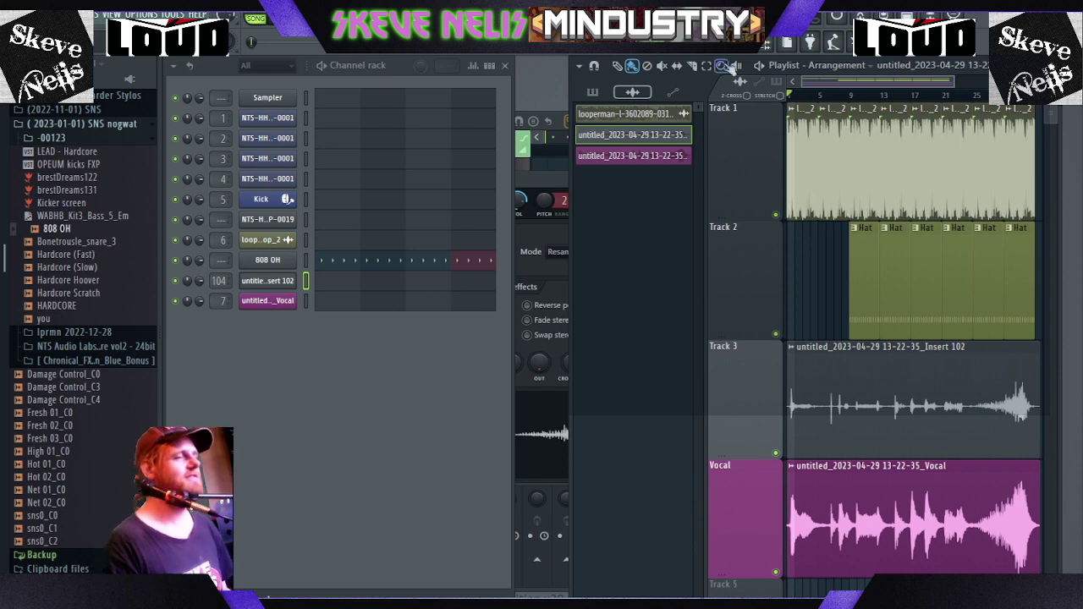
click(760, 66)
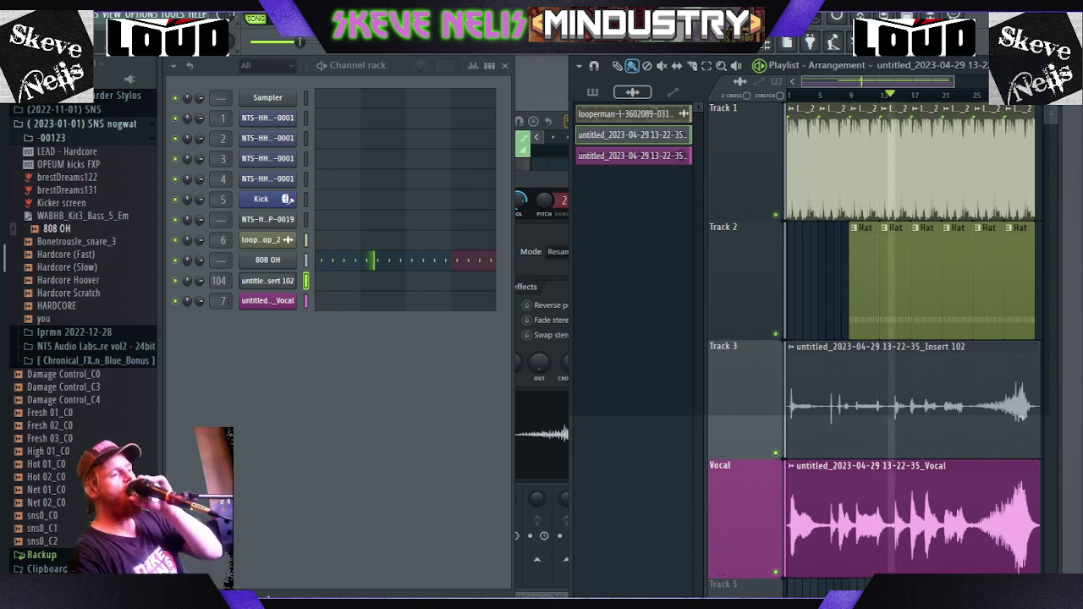
- Route the 808 OH channel to mixer insert 8 and lower that insert's volume to about -5.5 dB
click(267, 261)
click(587, 196)
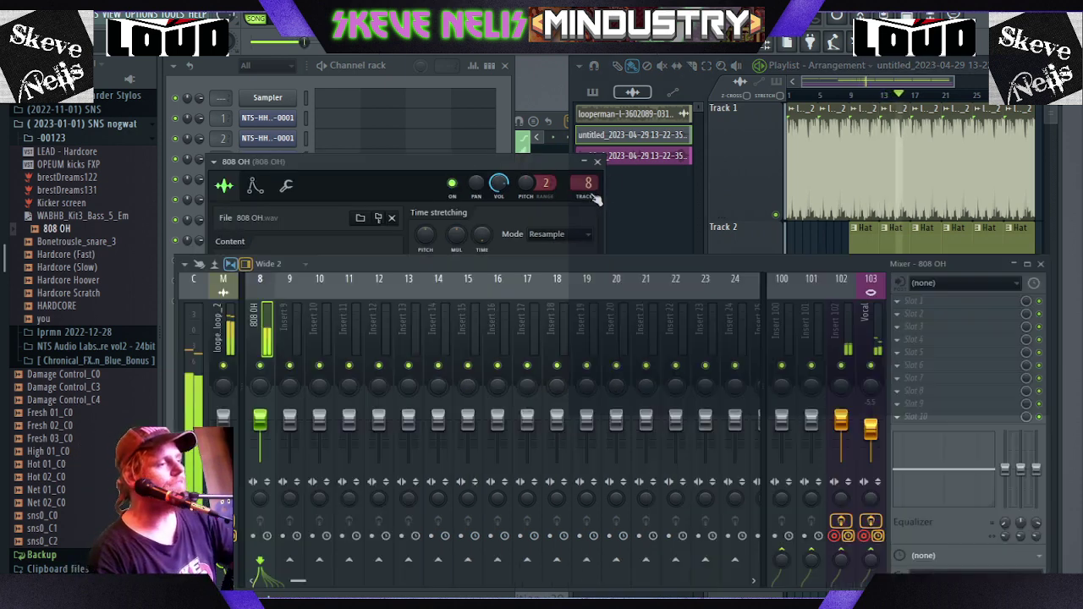
drag(260, 420, 262, 433)
- Pull the volume of the drum loop on mixer insert 6 far down during playback
drag(305, 582, 269, 582)
click(408, 429)
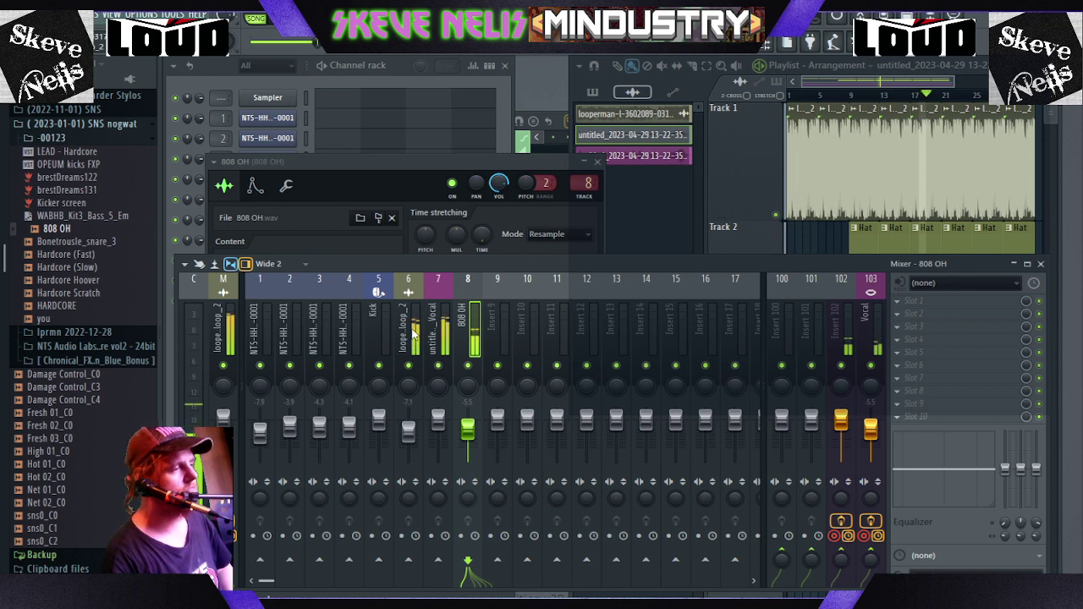
drag(408, 427, 407, 461)
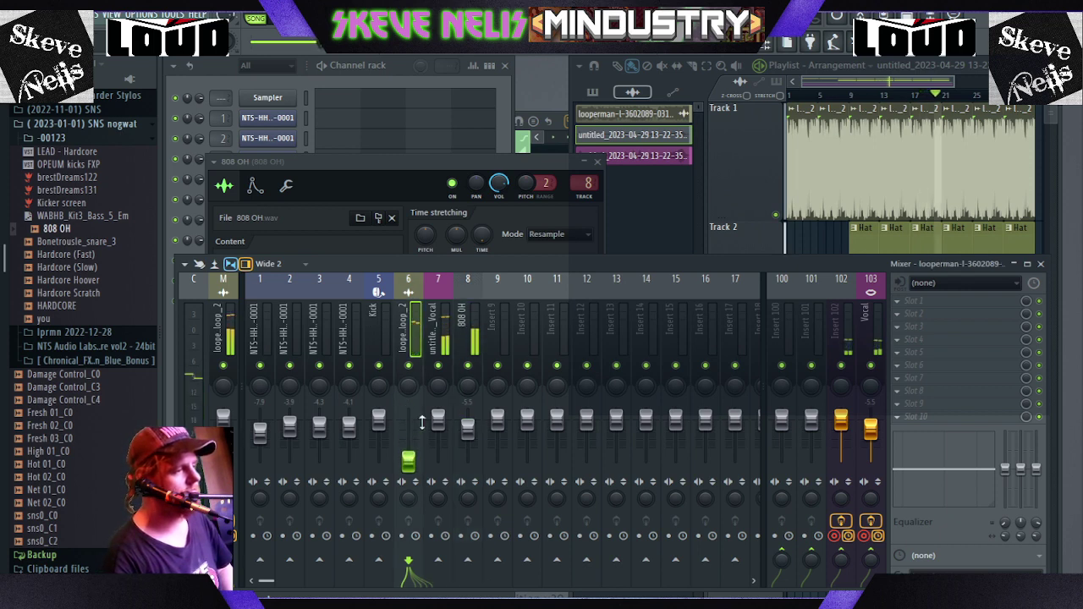
- Solo the recorded vocal on insert 7, lower it to about -2.2 dB, and cut its low EQ band to -18 dB
right_click(437, 366)
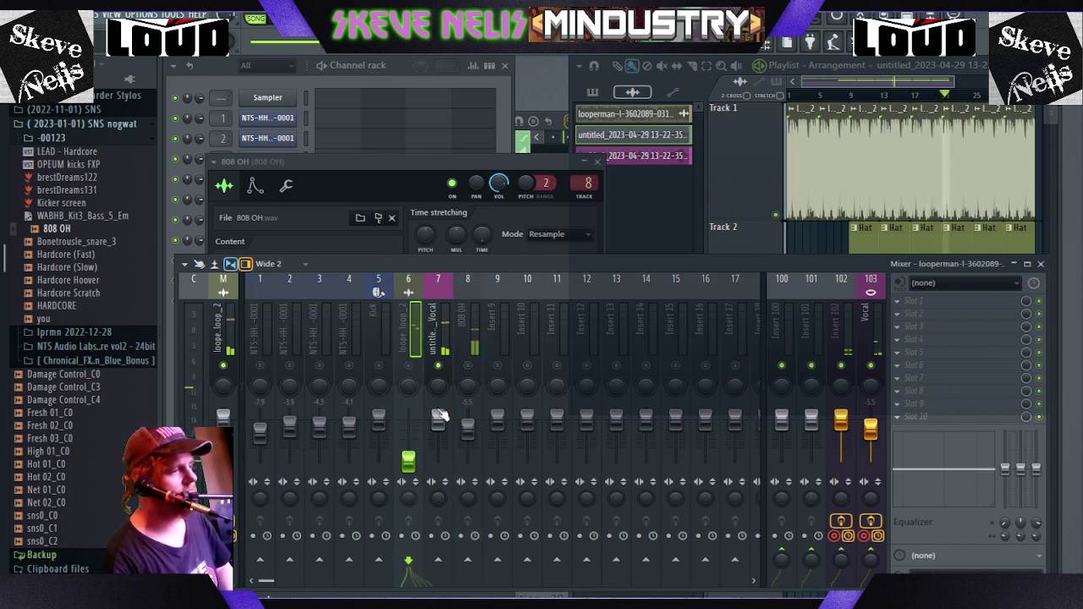
drag(439, 417, 438, 423)
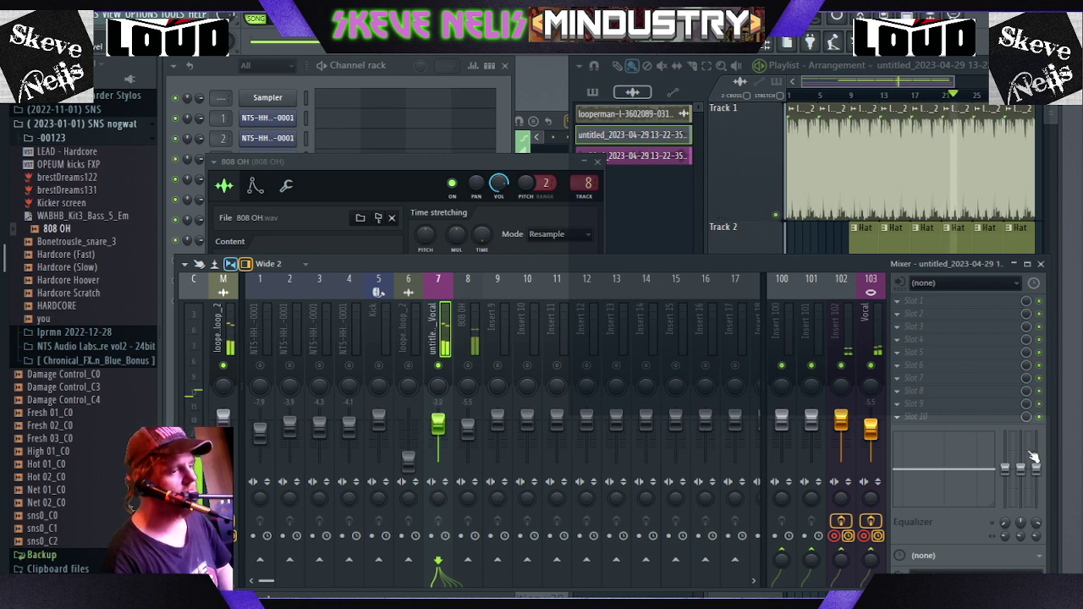
drag(1007, 470, 1008, 535)
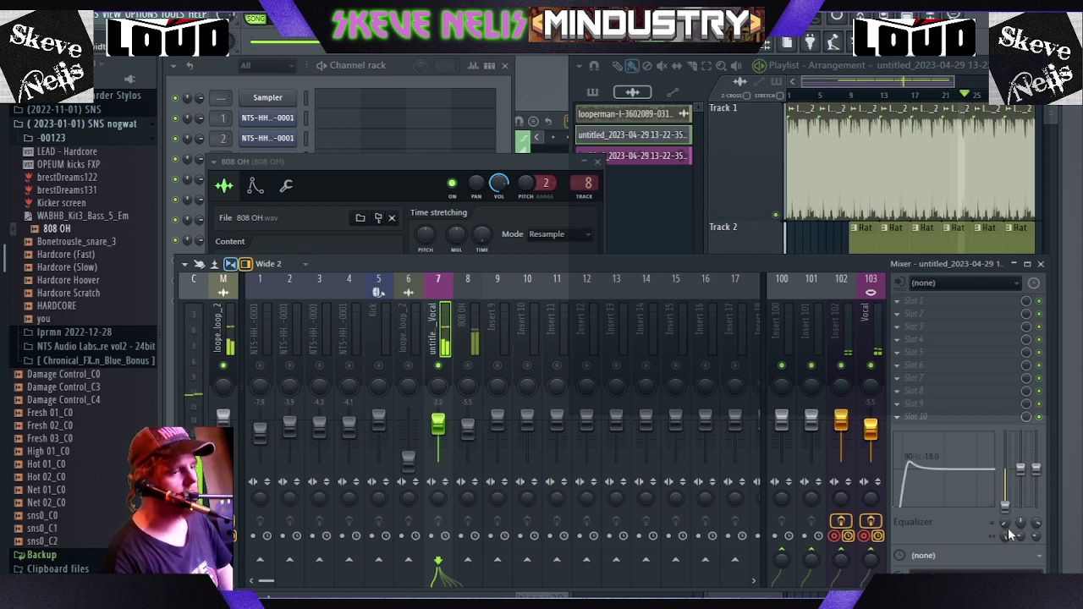
- Disarm recording on insert 102 and the Vocal insert, and unmute the soloed-out mixer inserts
click(834, 536)
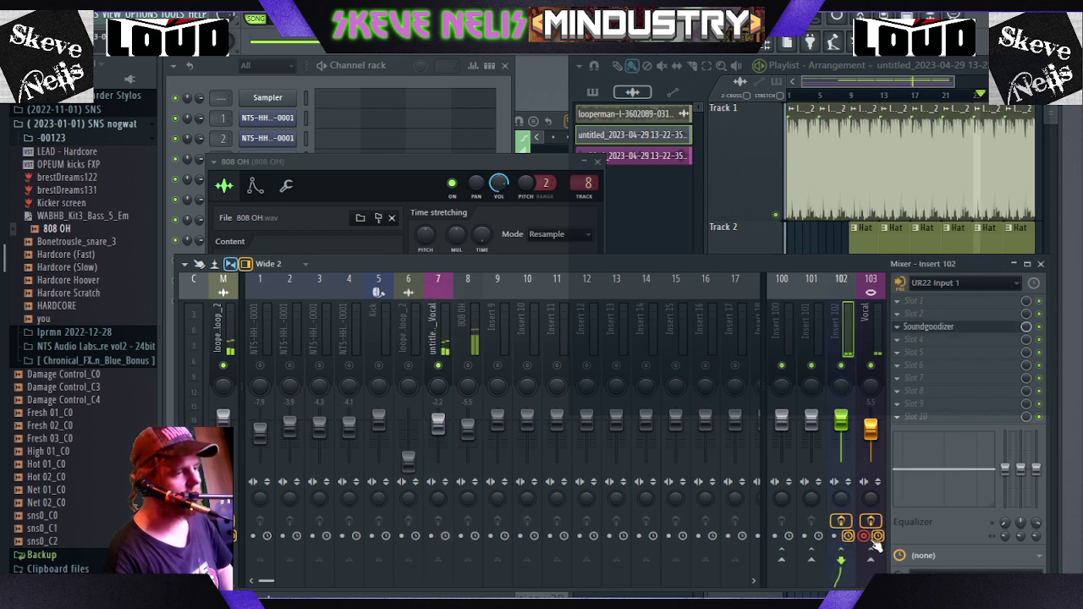
click(864, 536)
click(848, 335)
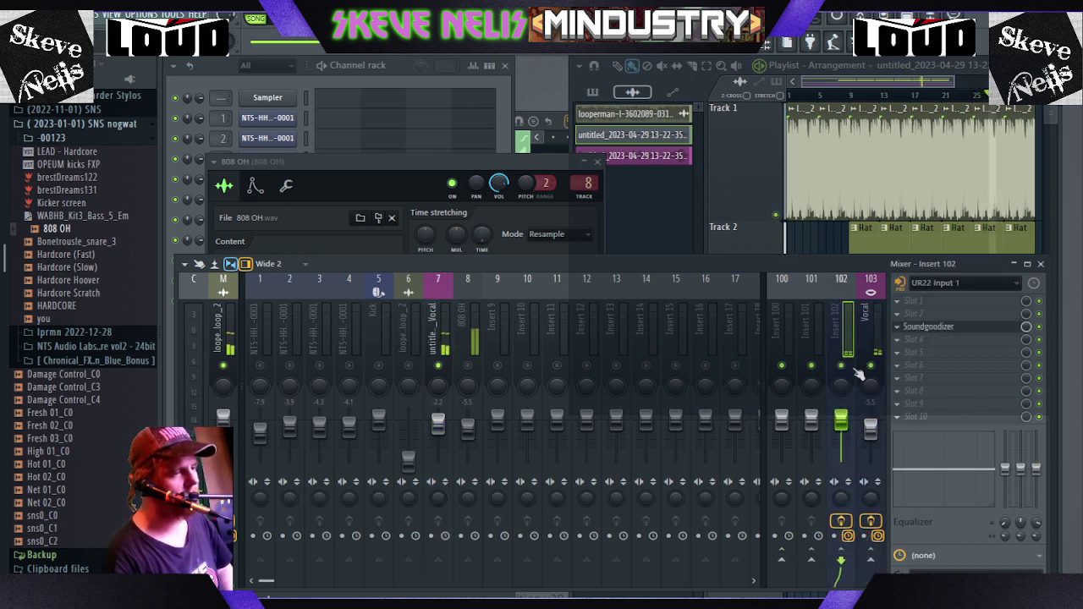
click(841, 367)
- Compare the effect chains and input settings of insert 102 and the Vocal insert in the mixer
click(872, 347)
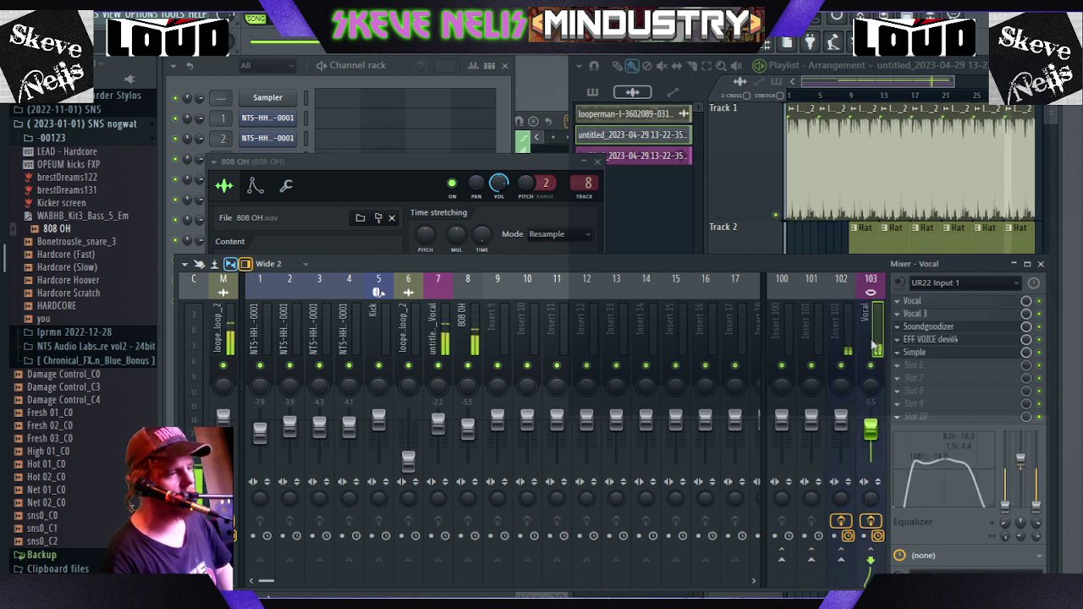
click(846, 351)
click(872, 347)
click(846, 355)
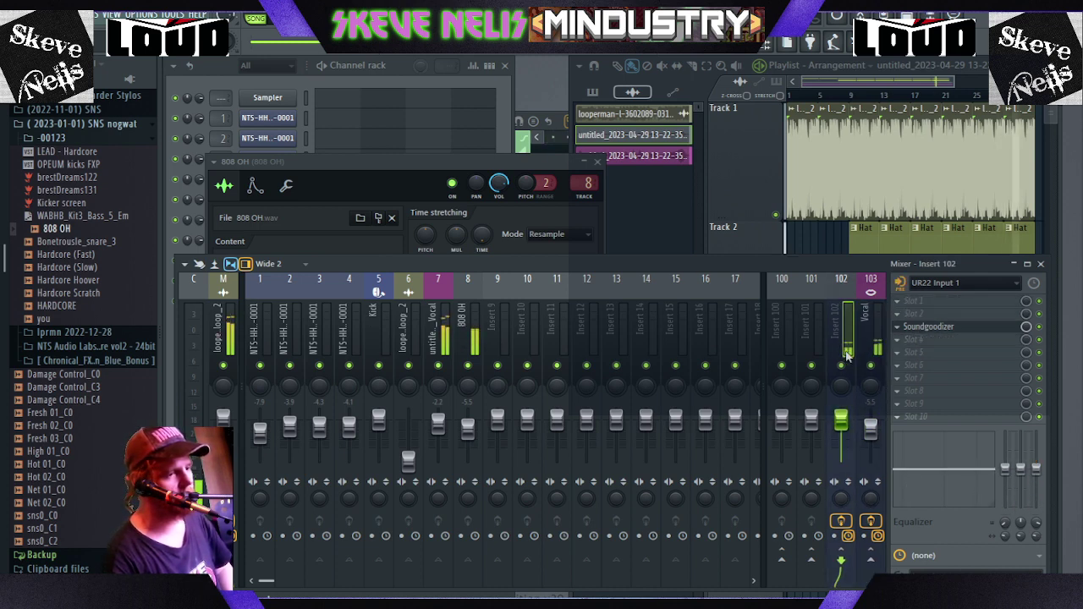
click(879, 320)
click(856, 316)
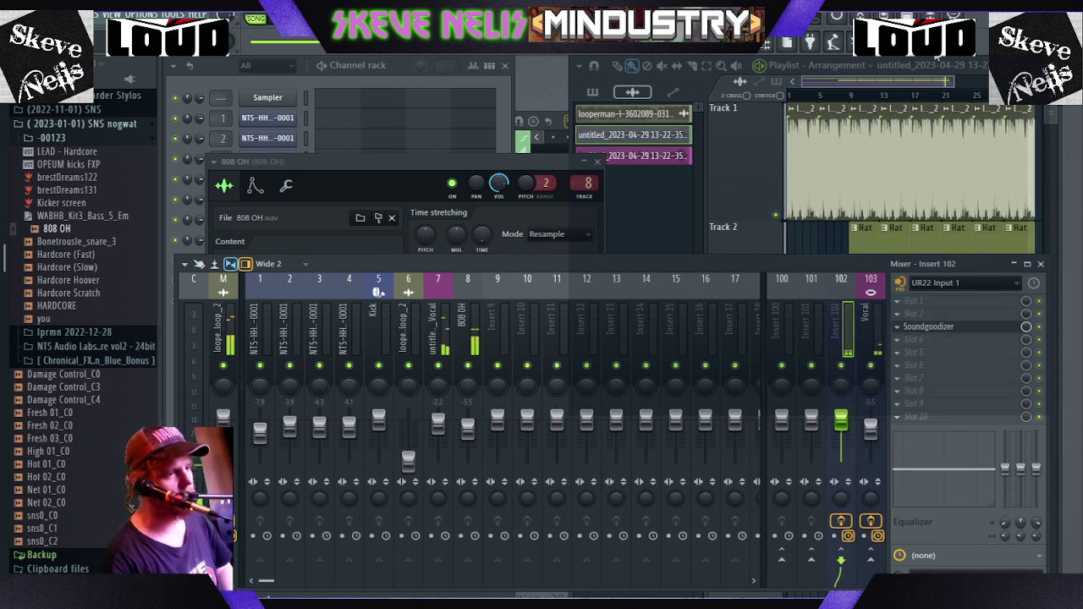
- Reroute the recorded Insert 102 clip to mixer insert 9 and name that insert "voc rec 1" with a purple colour
click(866, 81)
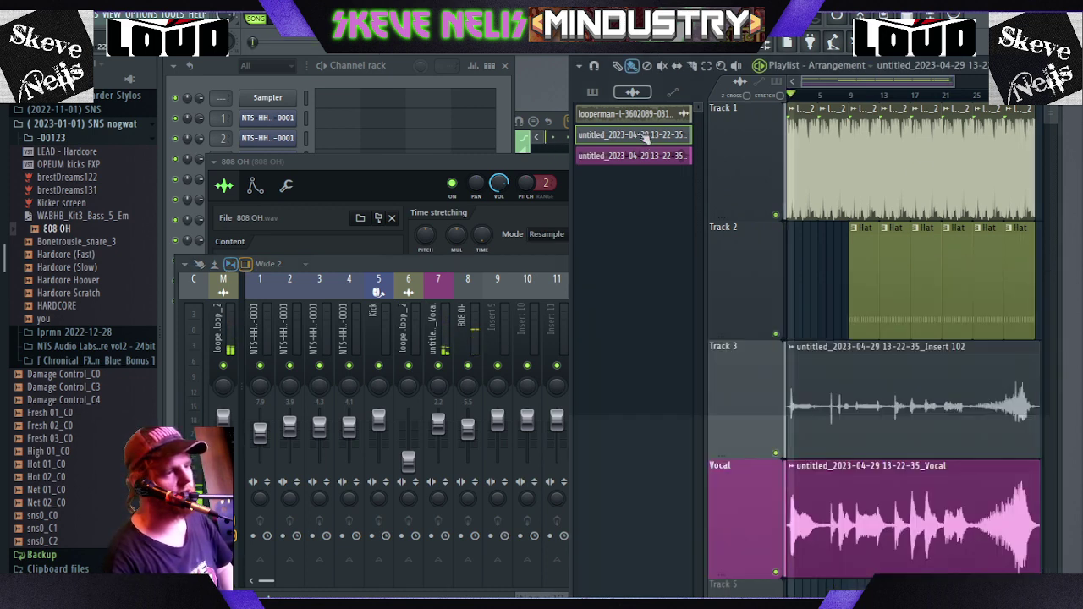
click(645, 136)
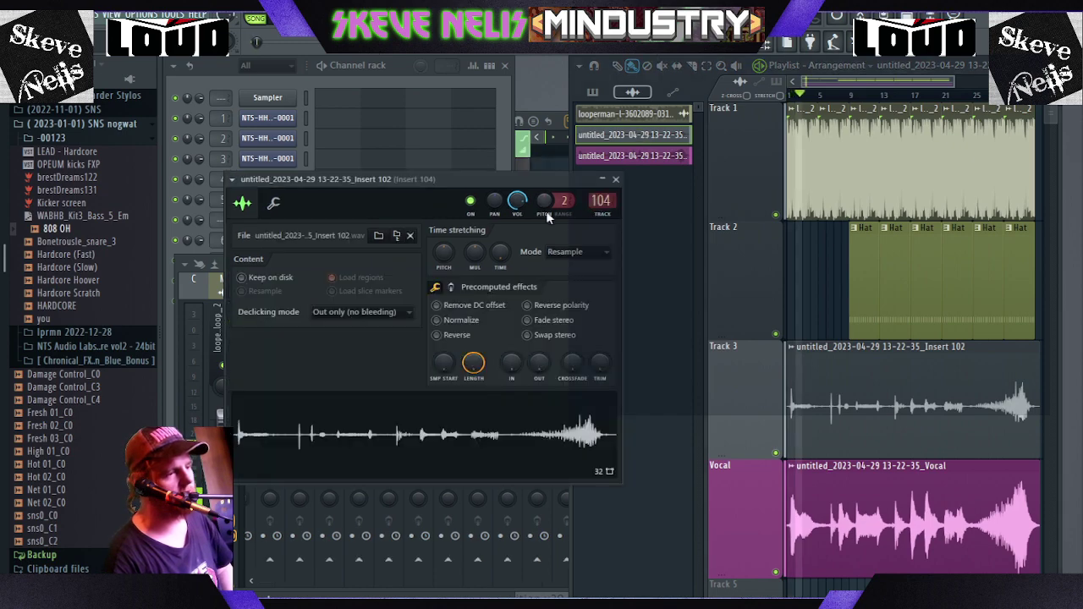
drag(494, 179, 842, 229)
click(933, 267)
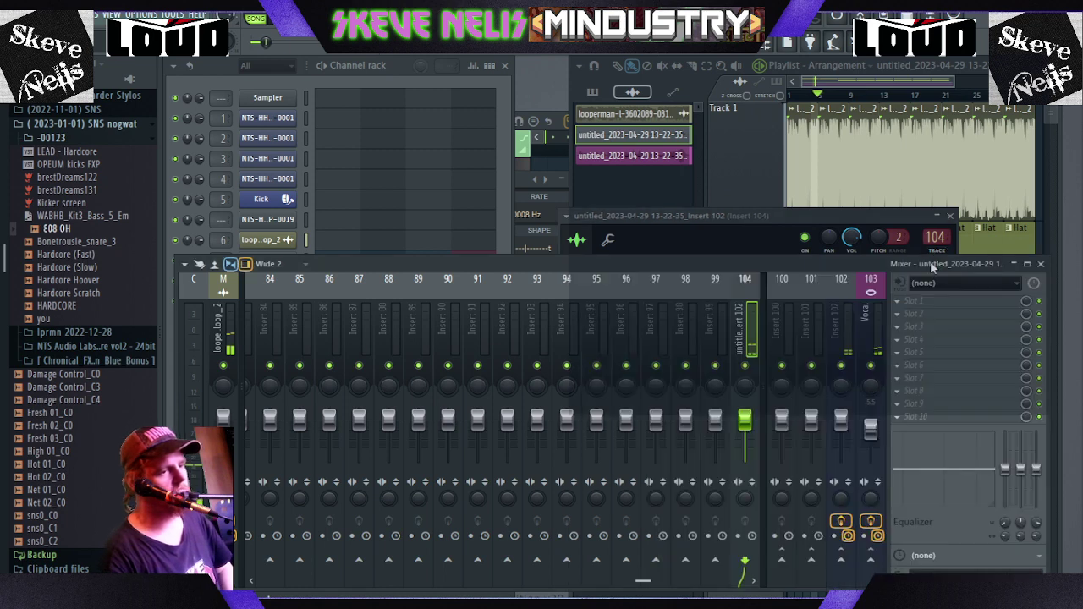
click(943, 249)
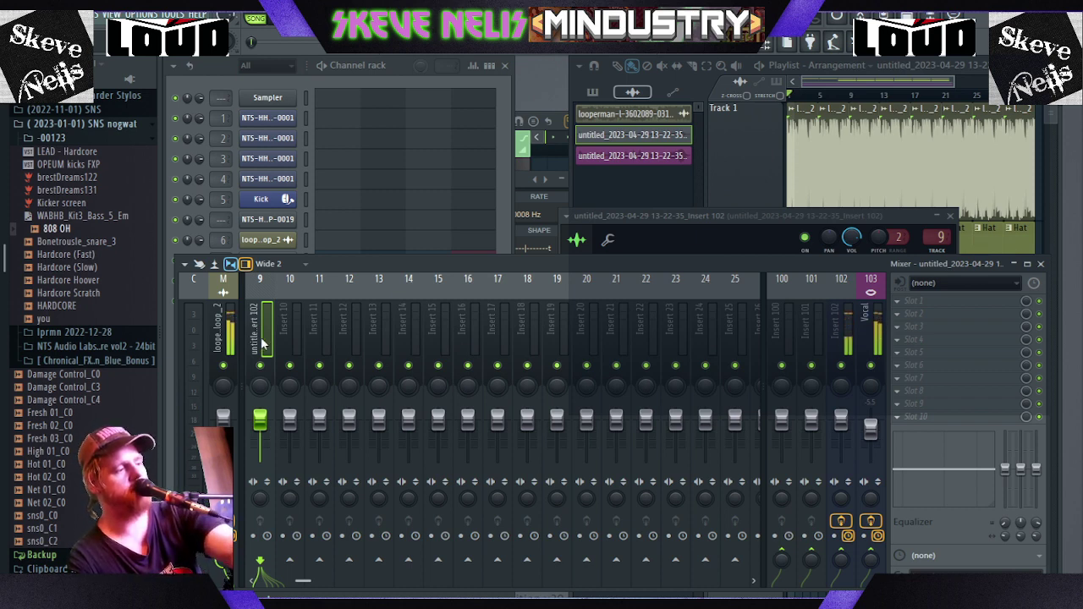
click(281, 375)
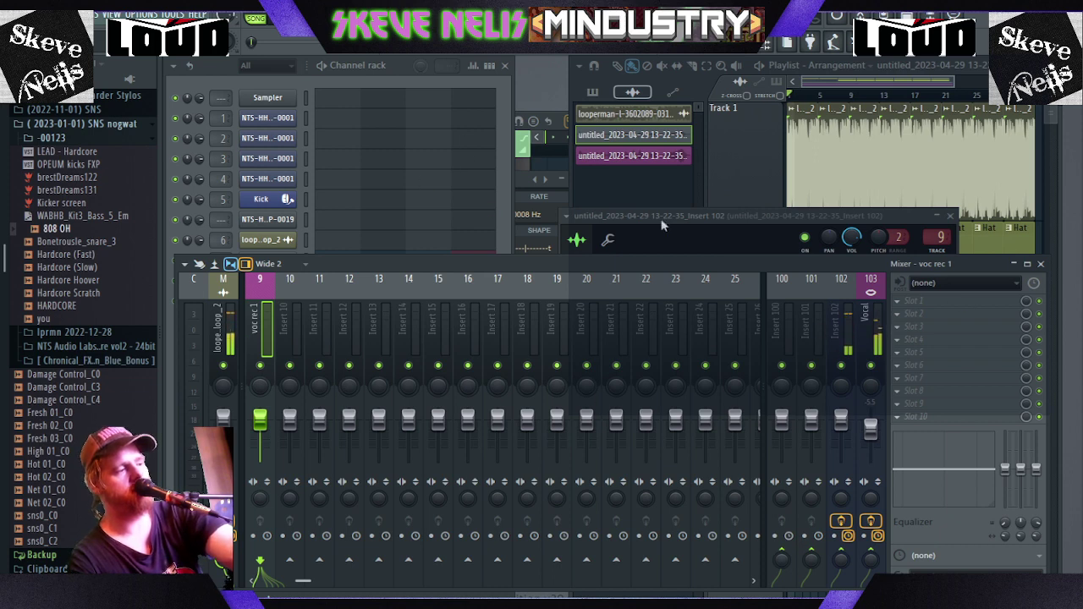
- Make the recorded Insert 102 clip cut itself with group 9 and turn on its Normalize effect
click(744, 219)
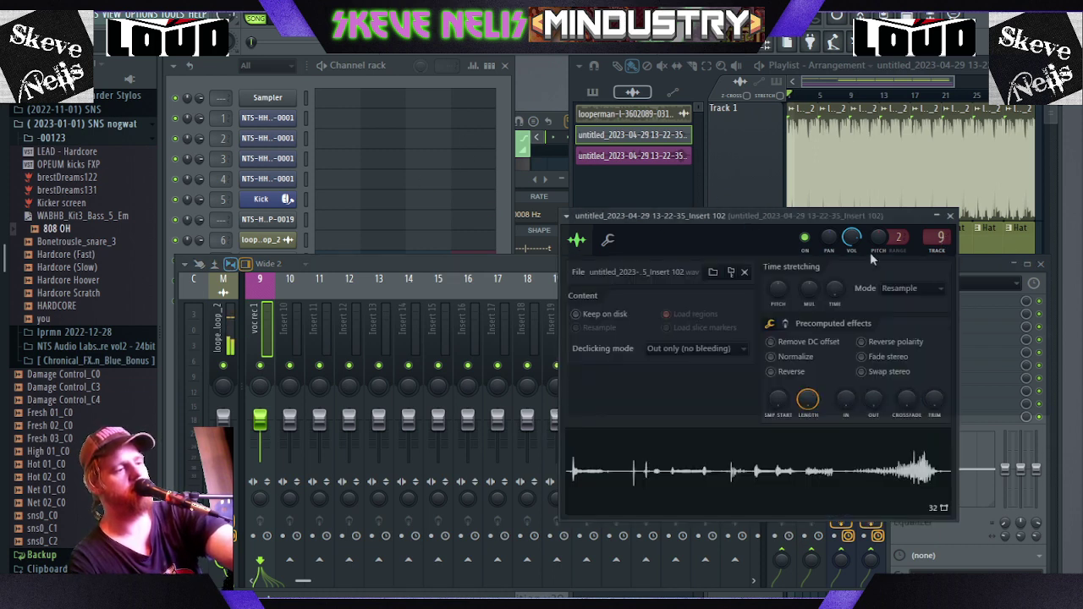
click(378, 268)
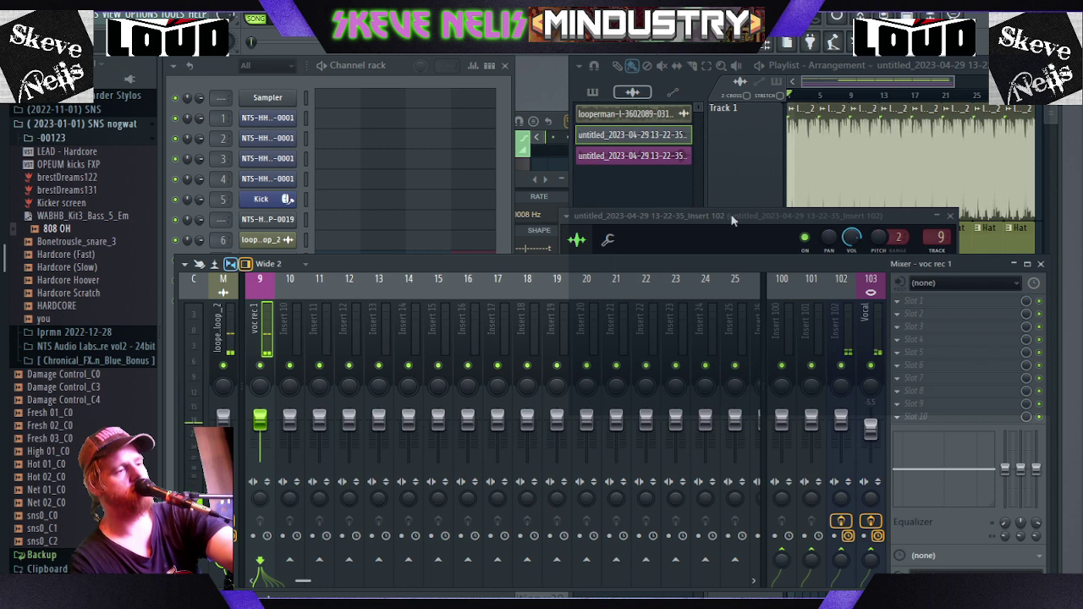
click(607, 240)
click(589, 402)
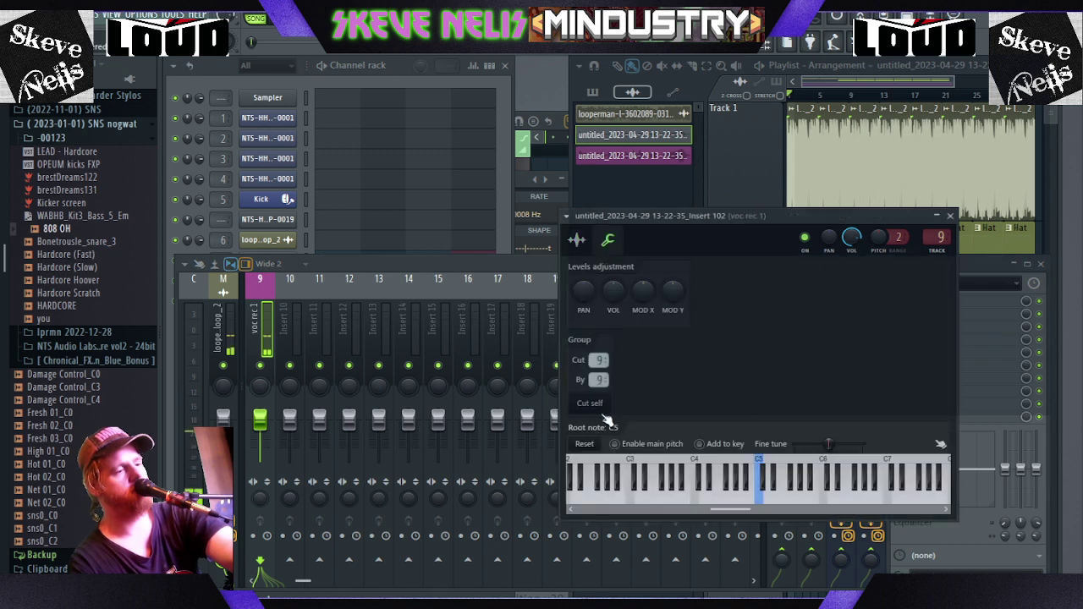
click(577, 240)
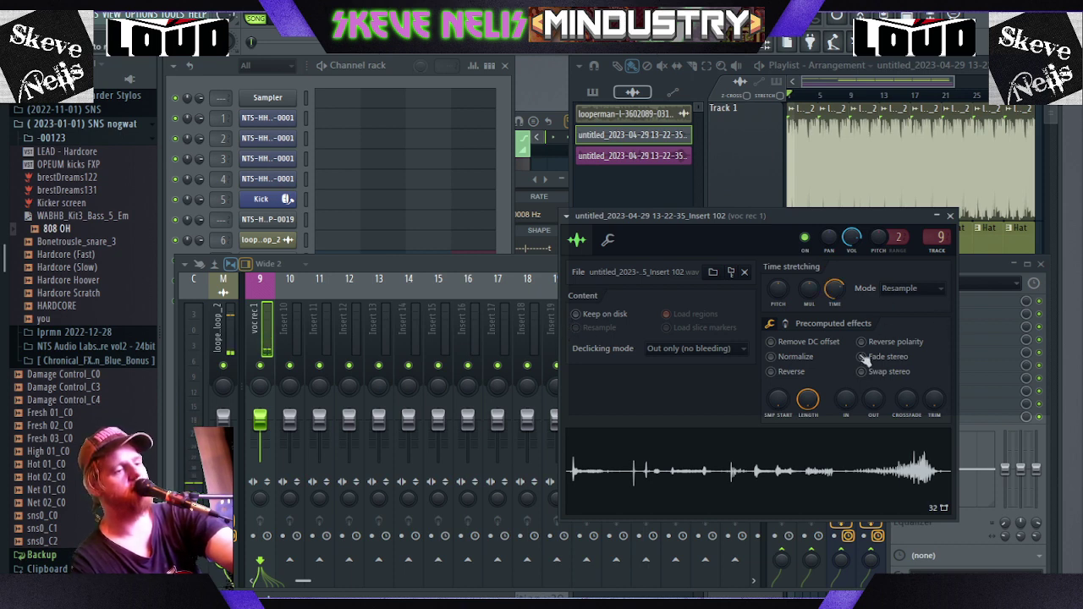
click(793, 357)
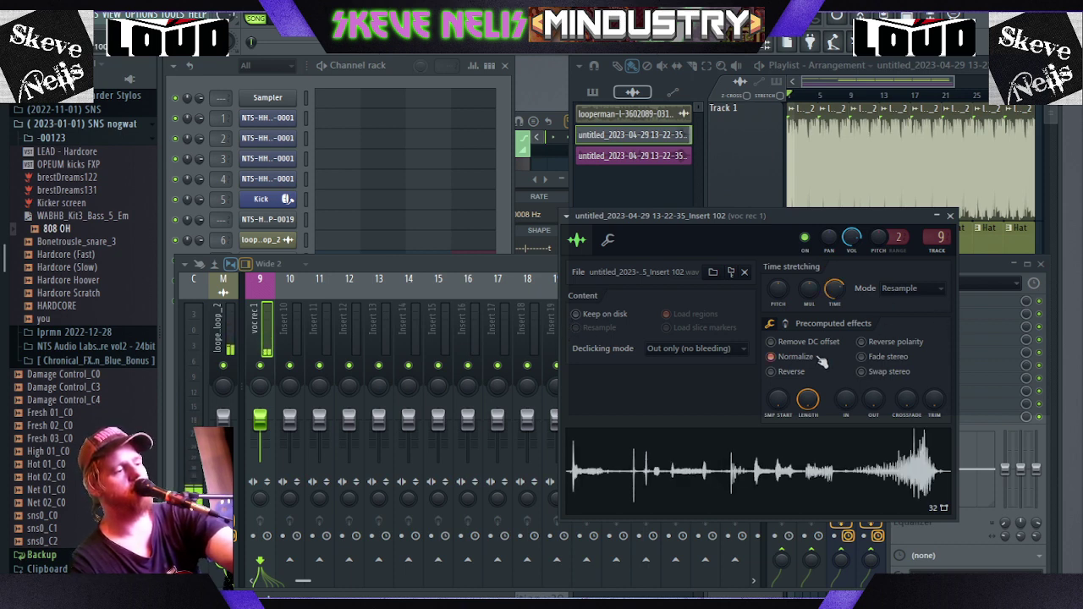
- Play the song, hide the channel rack, and check the normalized vocal clip in the mixer and playlist
click(363, 85)
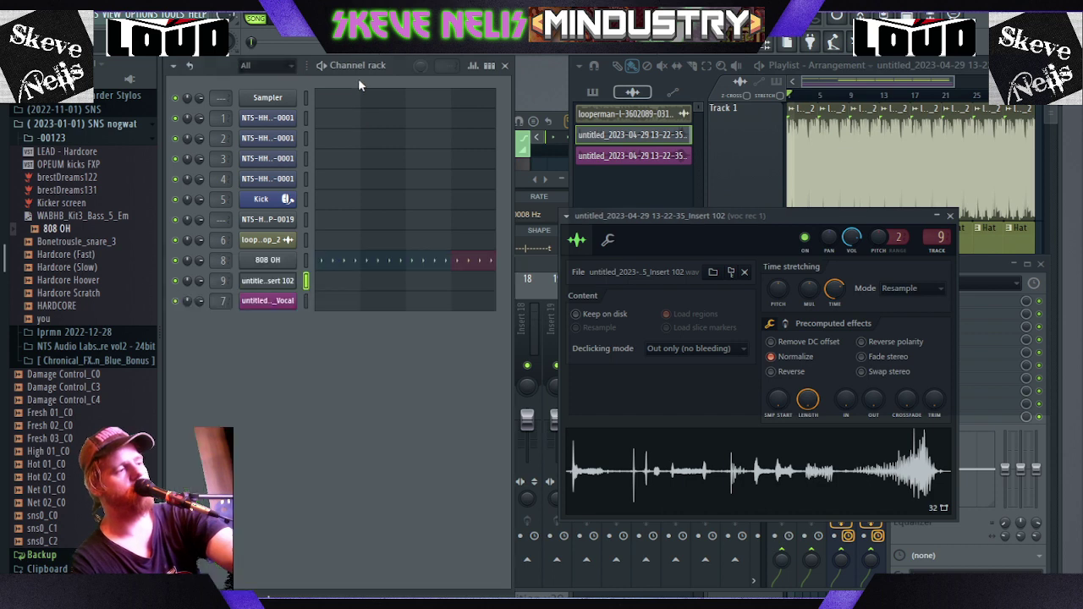
click(843, 150)
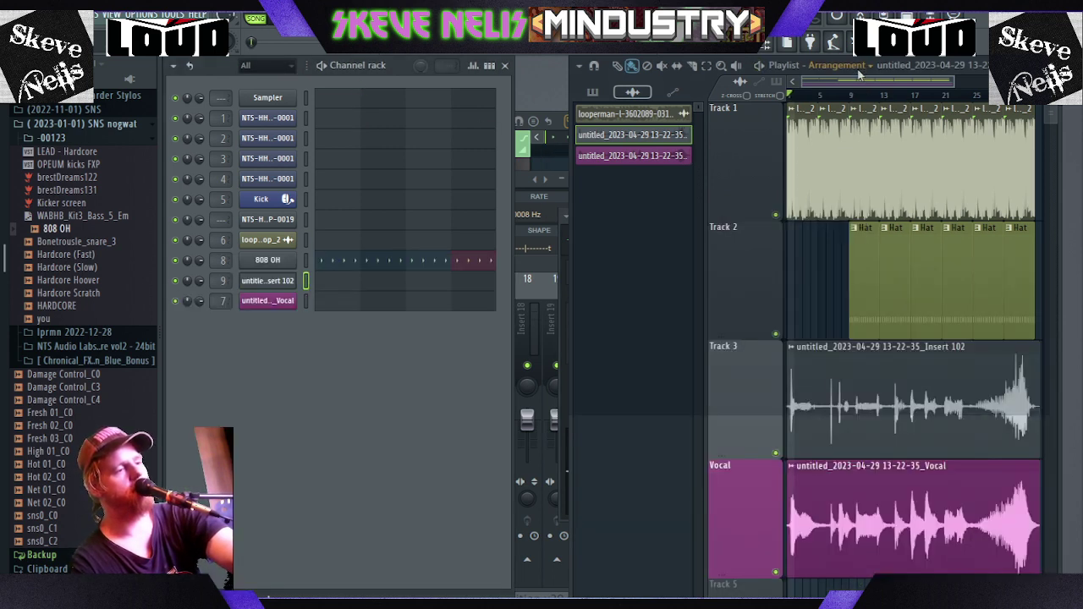
key(space)
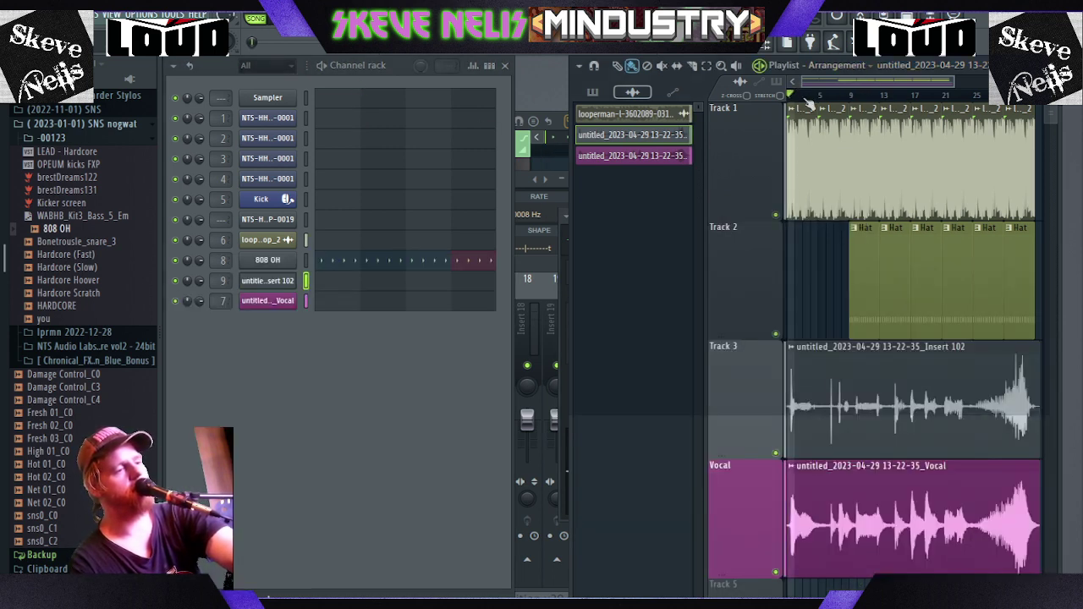
key(F9)
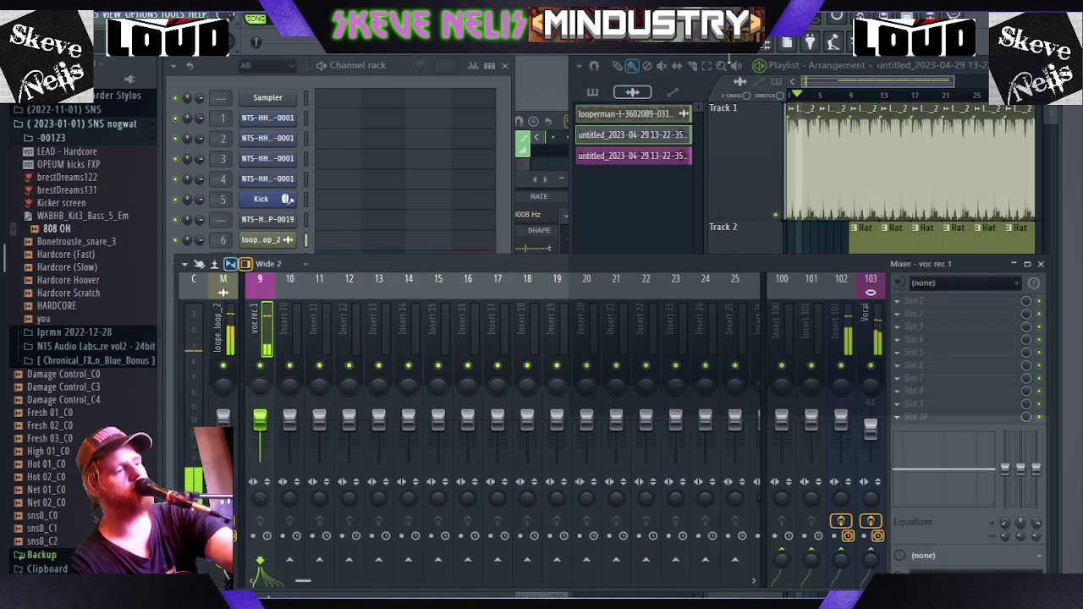
click(733, 44)
click(733, 44)
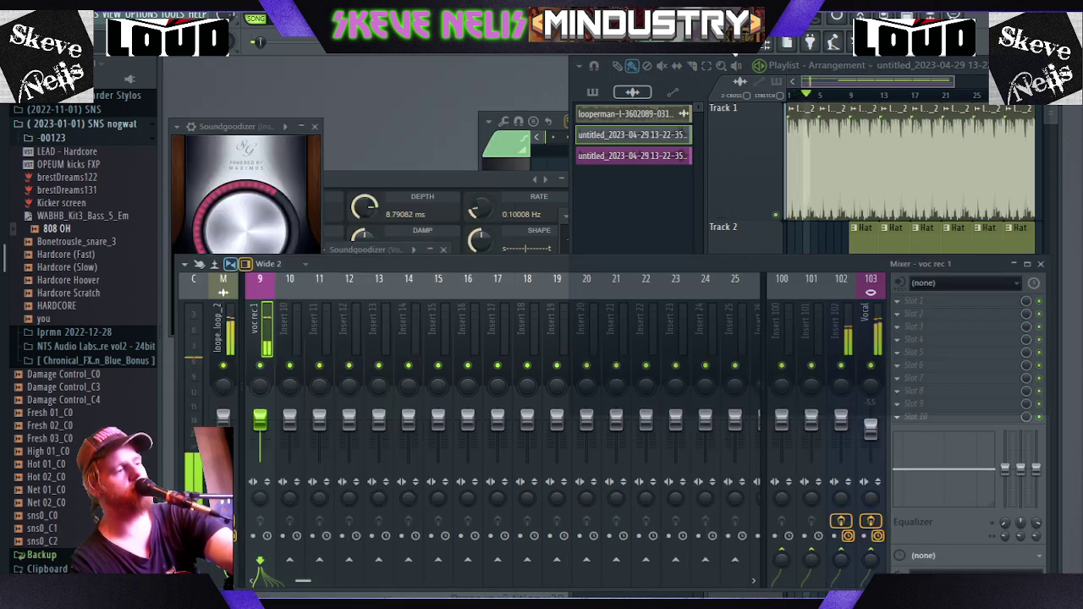
click(718, 148)
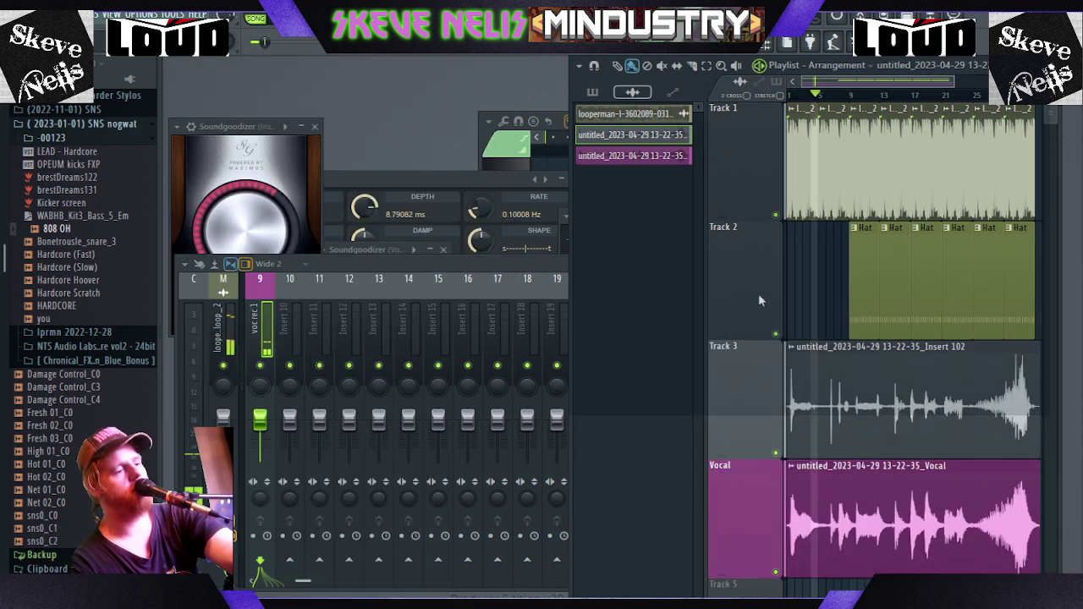
- Raise the volume of the drum loop on mixer insert 6 to about -6.7 dB
click(351, 260)
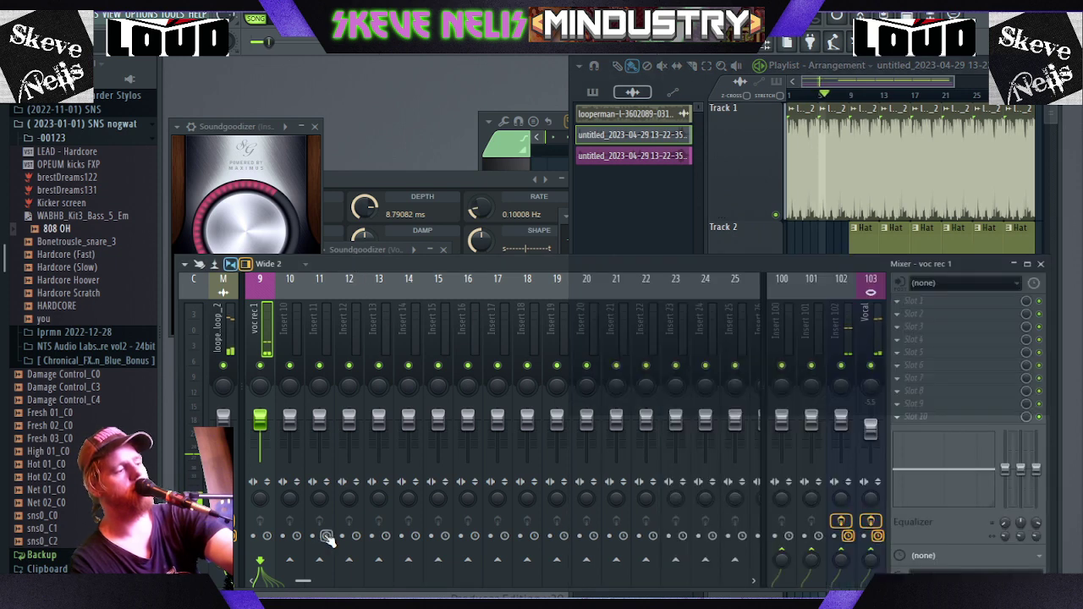
drag(304, 582, 266, 581)
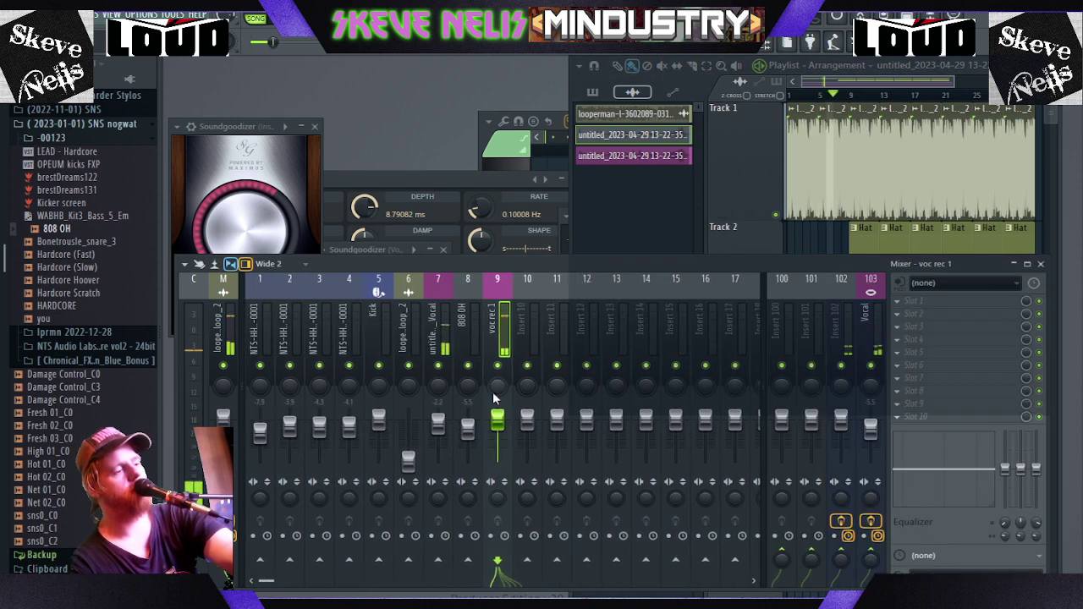
mouse_move(409, 440)
mouse_down()
mouse_move(410, 417)
mouse_move(410, 438)
mouse_up()
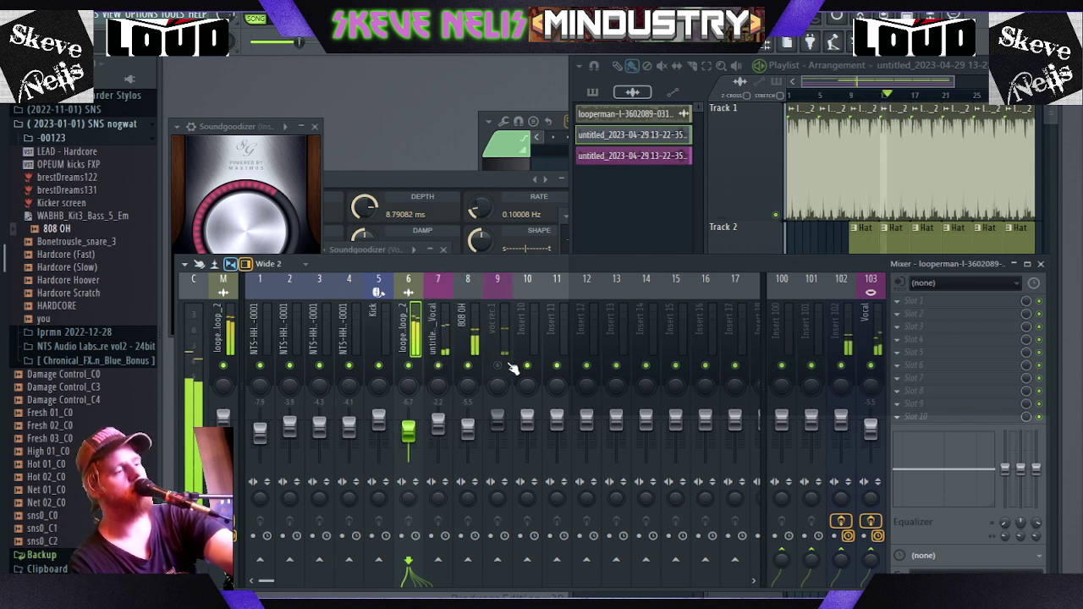
- Solo the recorded vocal on mixer insert 7, then switch the solo to insert 9 "voc rec 1" and select it
right_click(439, 366)
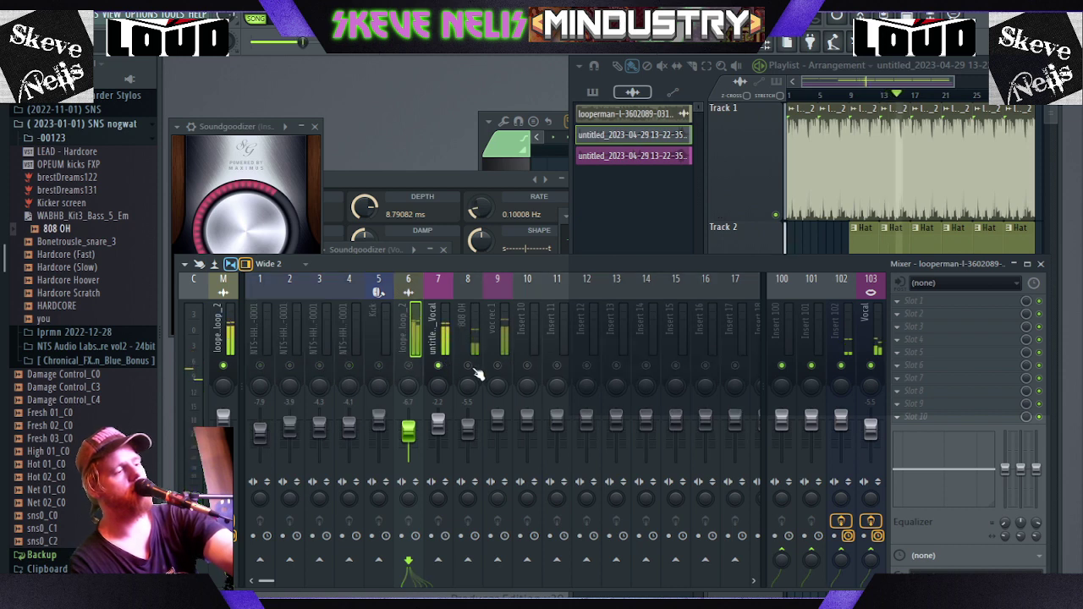
right_click(498, 366)
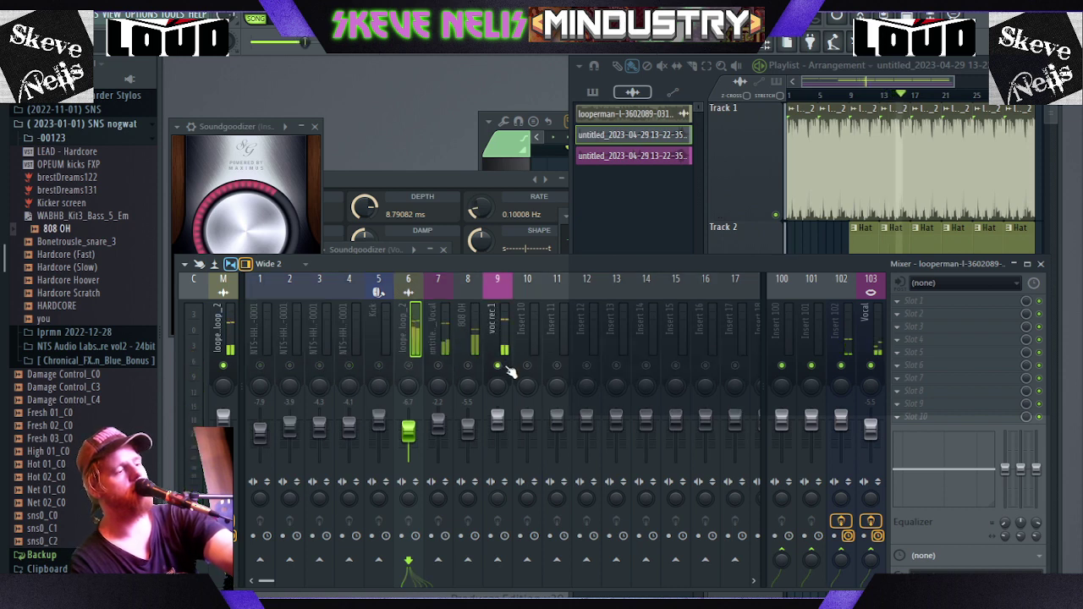
click(506, 326)
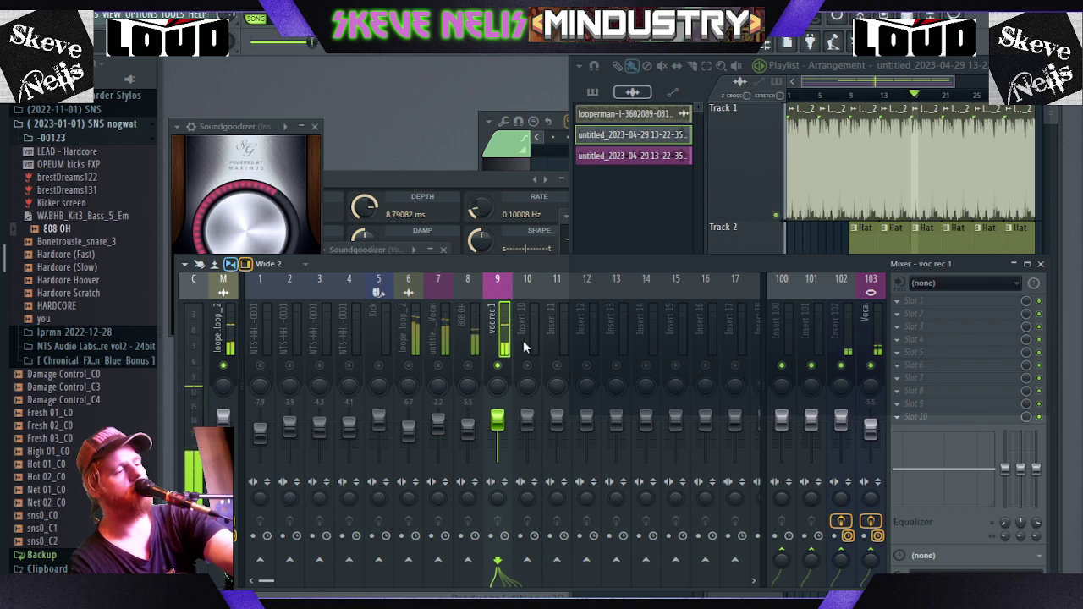
- Toggle the mutes of inserts 102 and 103, and add a Fruity 7 Band Equalizer with the Live performance preset to insert 9
click(842, 367)
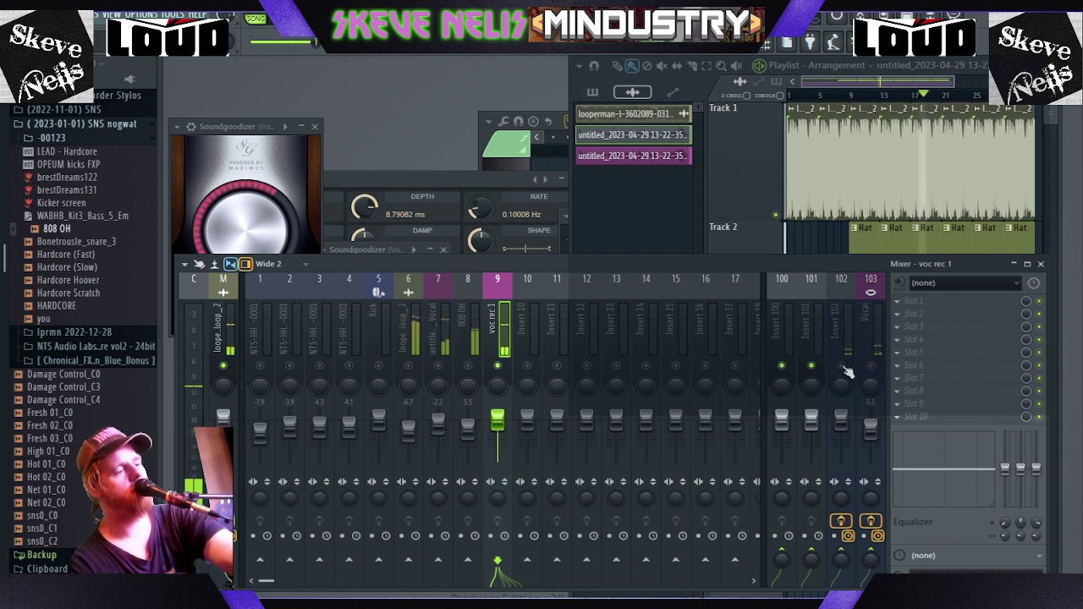
click(870, 366)
click(842, 367)
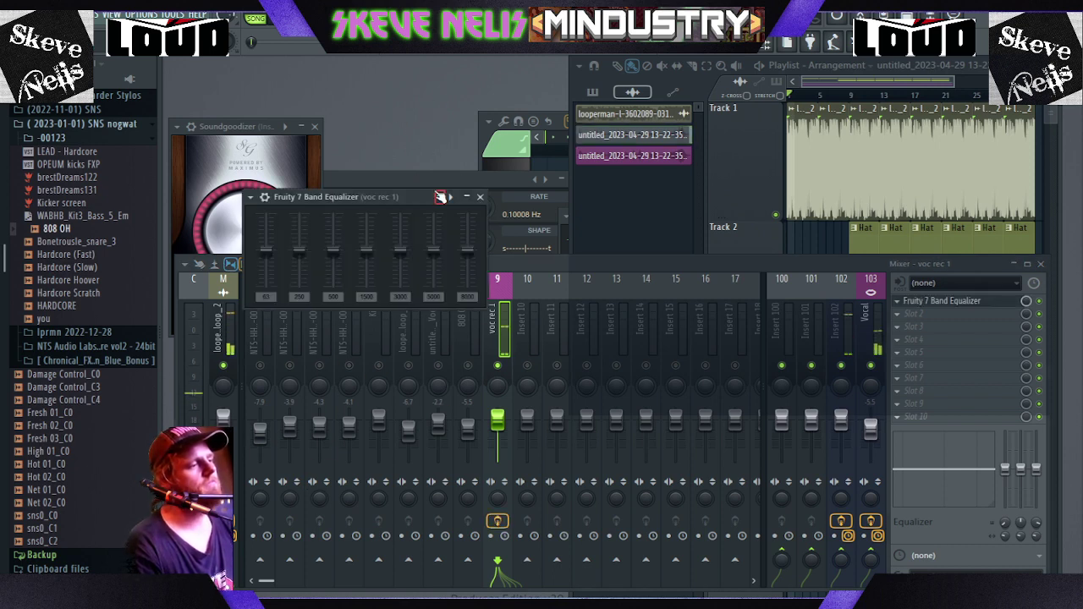
click(507, 328)
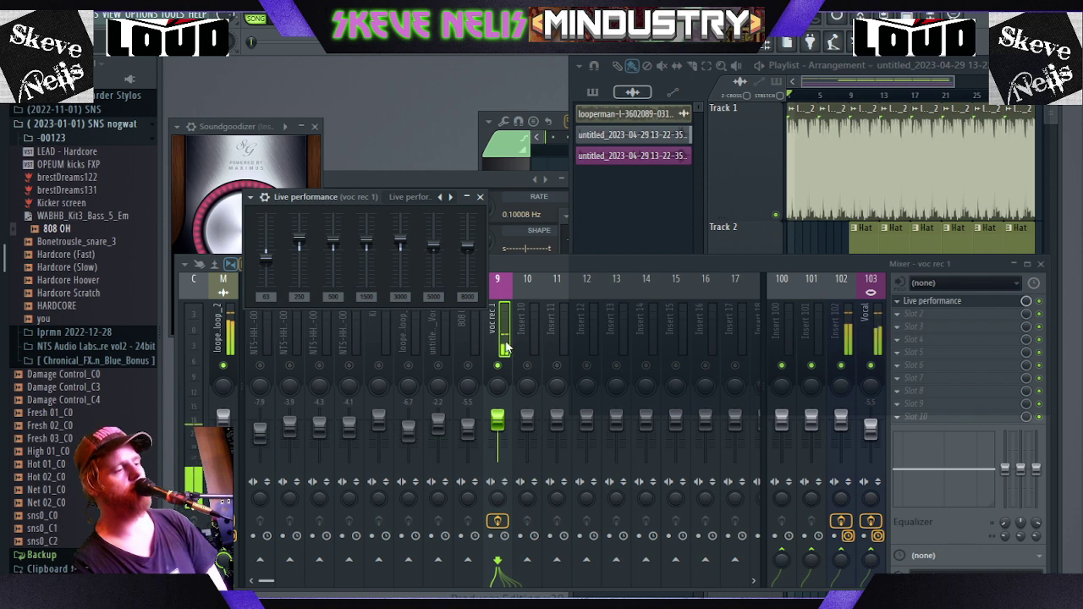
- Cut the low band at 1.2k and the high band at 12.9k to -18 dB in Insert 102's mixer equalizer
click(837, 321)
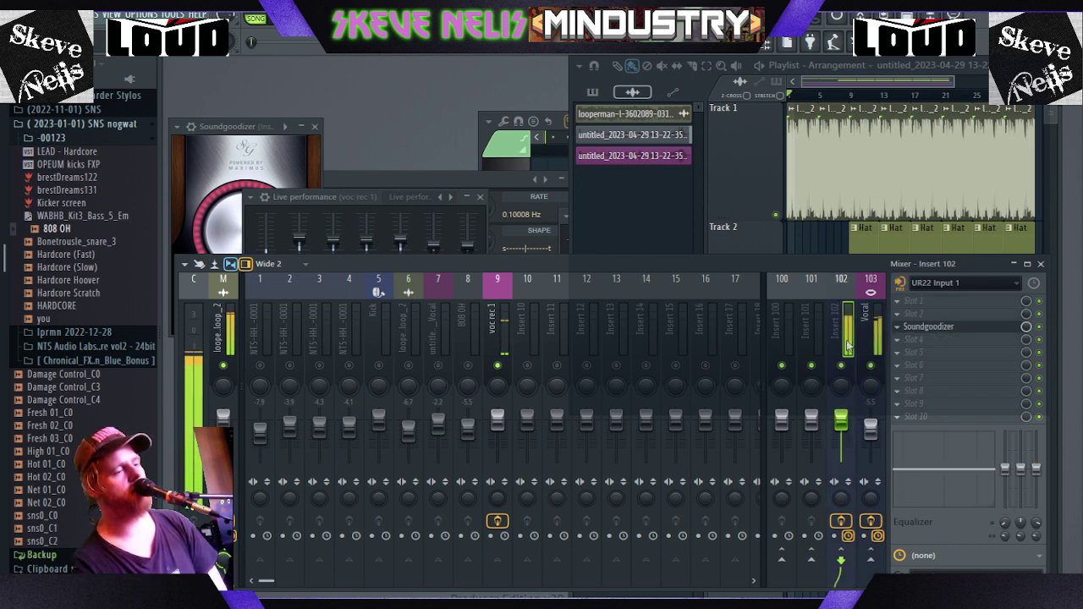
drag(1005, 469, 1037, 505)
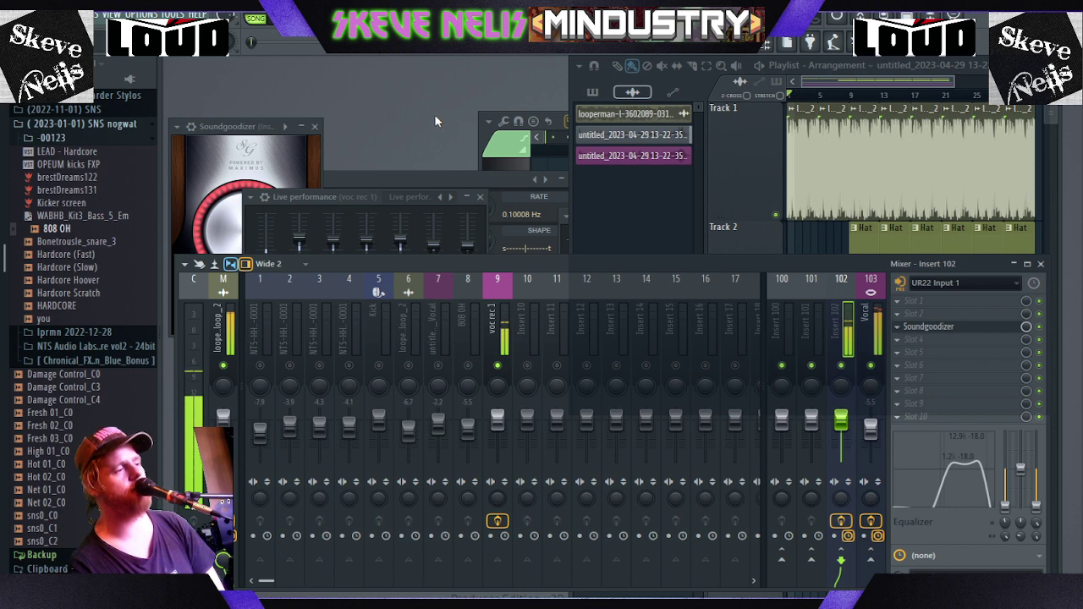
- Add FilterBank3 FX with the EFF VOICE devil2 preset to Insert 102 and place it below Soundgoodizer
click(450, 197)
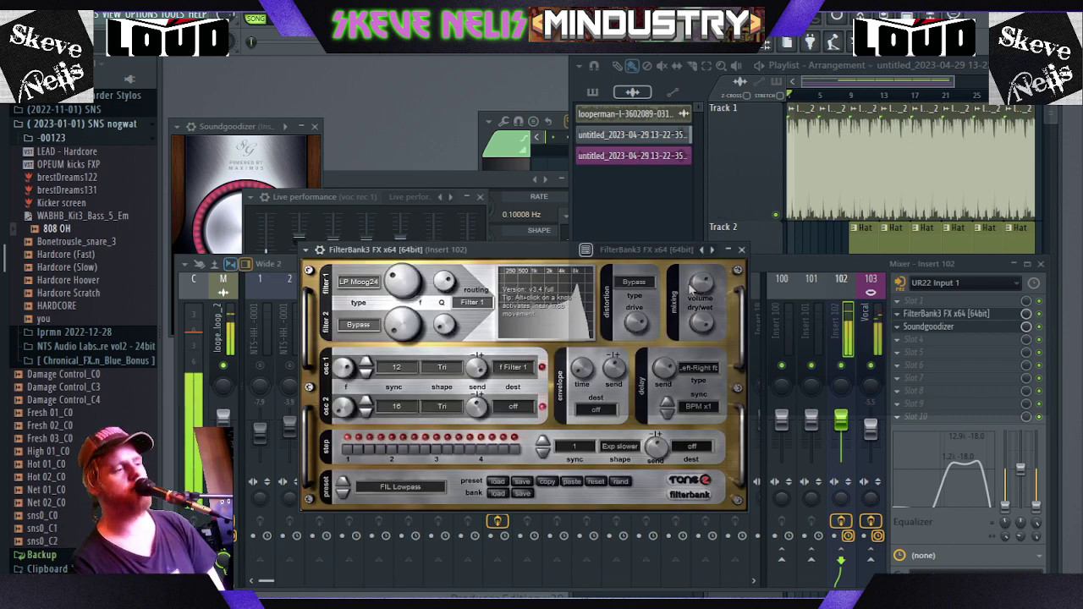
click(712, 251)
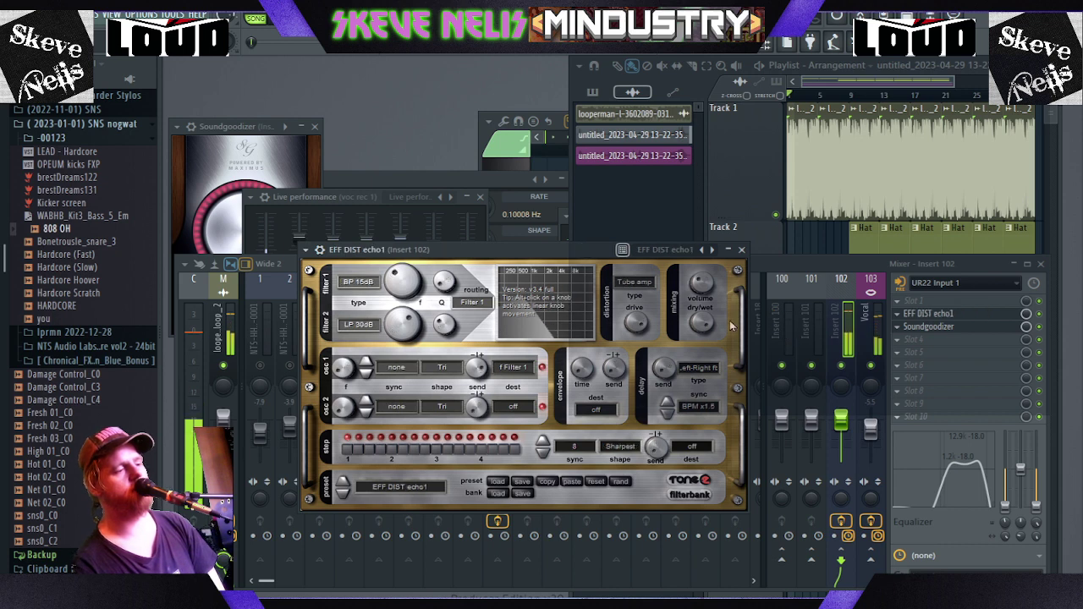
click(708, 251)
click(705, 250)
click(705, 249)
click(704, 249)
click(704, 249)
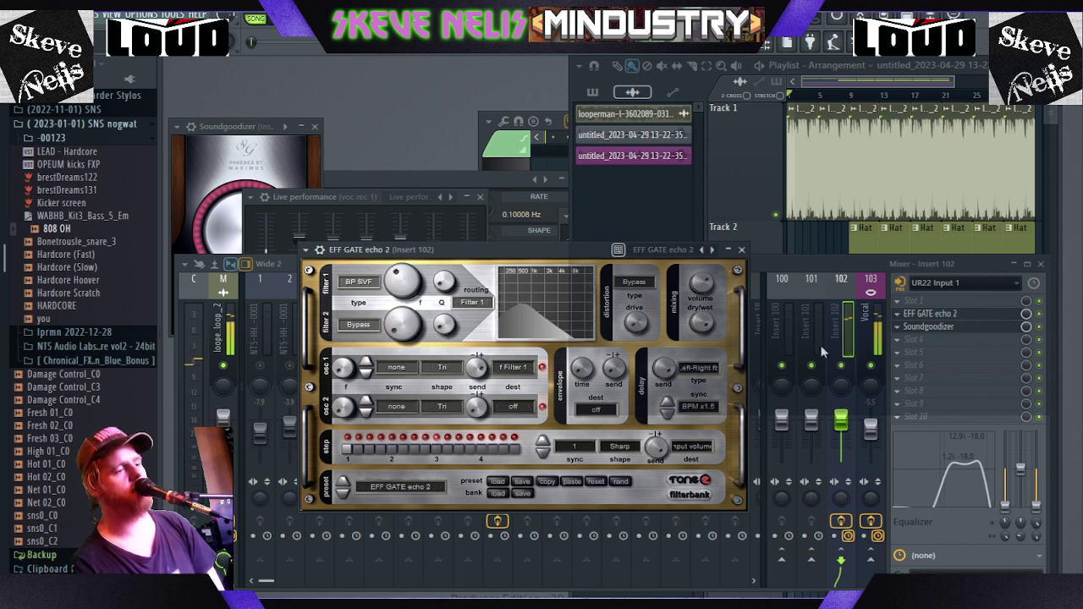
click(704, 249)
click(705, 250)
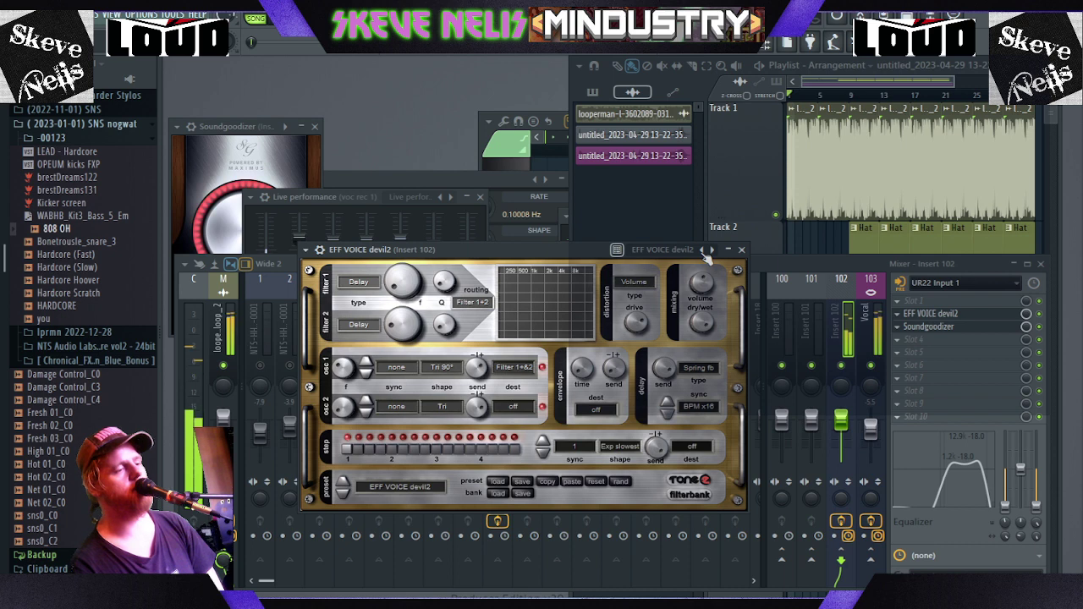
drag(922, 314, 922, 334)
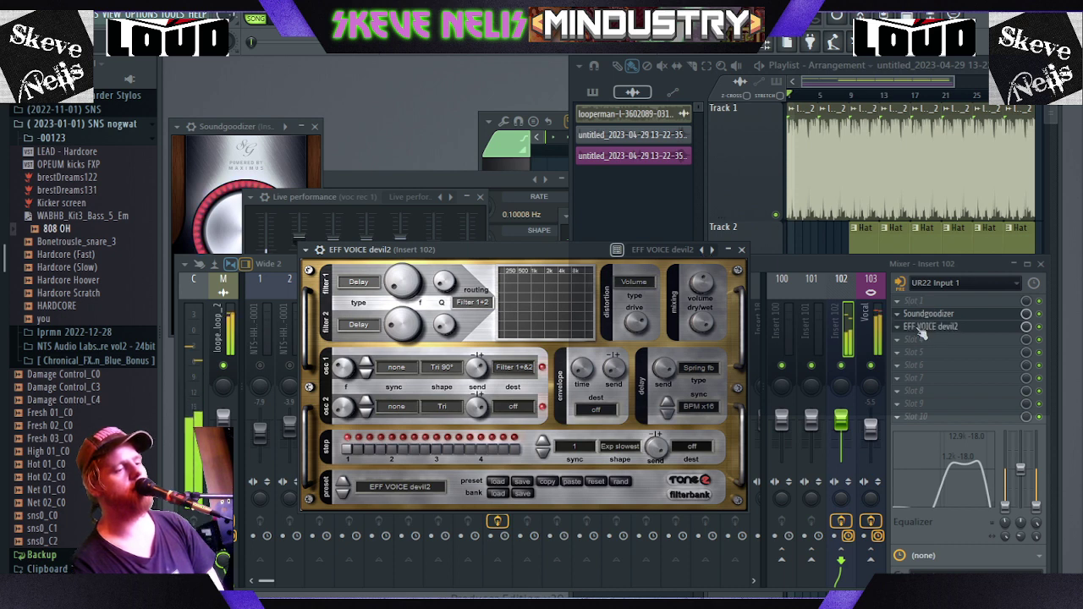
click(741, 251)
- Compare the effect chains of Vocal insert 103 and Insert 102, and browse the Fruity Multiband Compressor presets
click(873, 355)
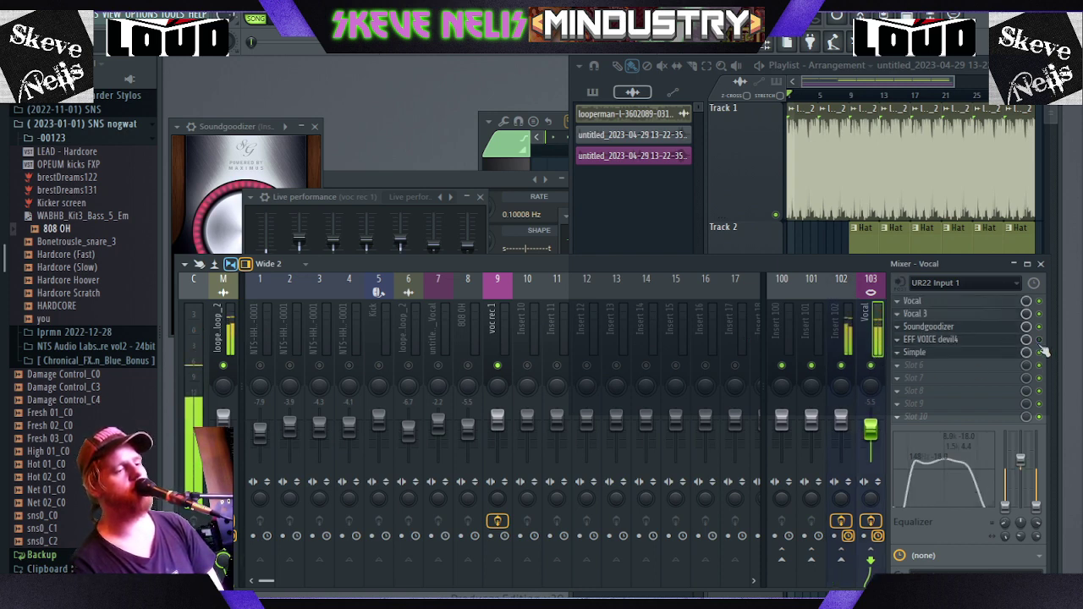
click(841, 339)
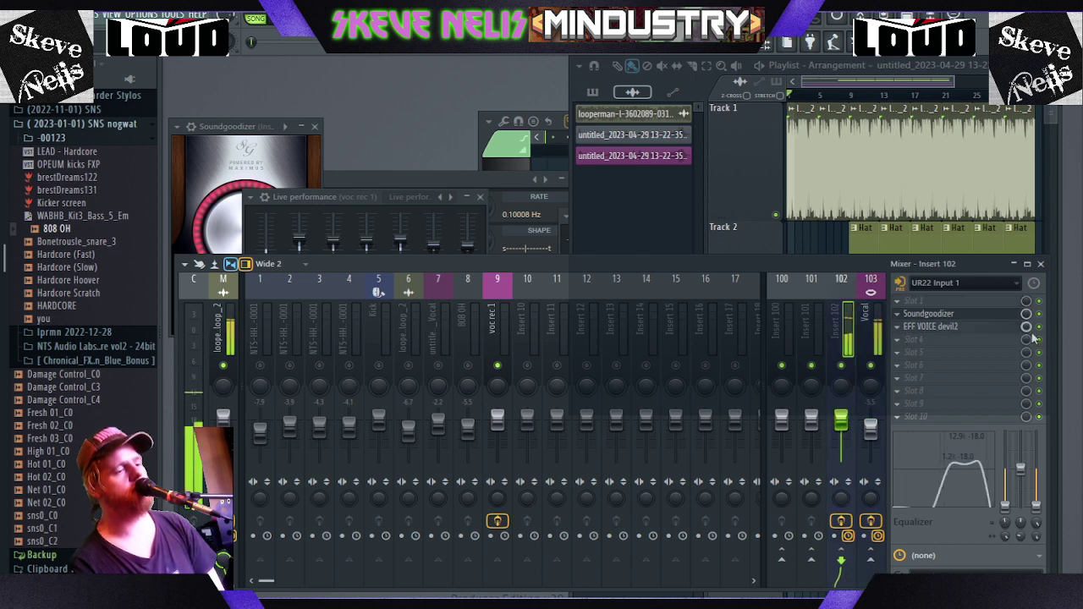
click(865, 324)
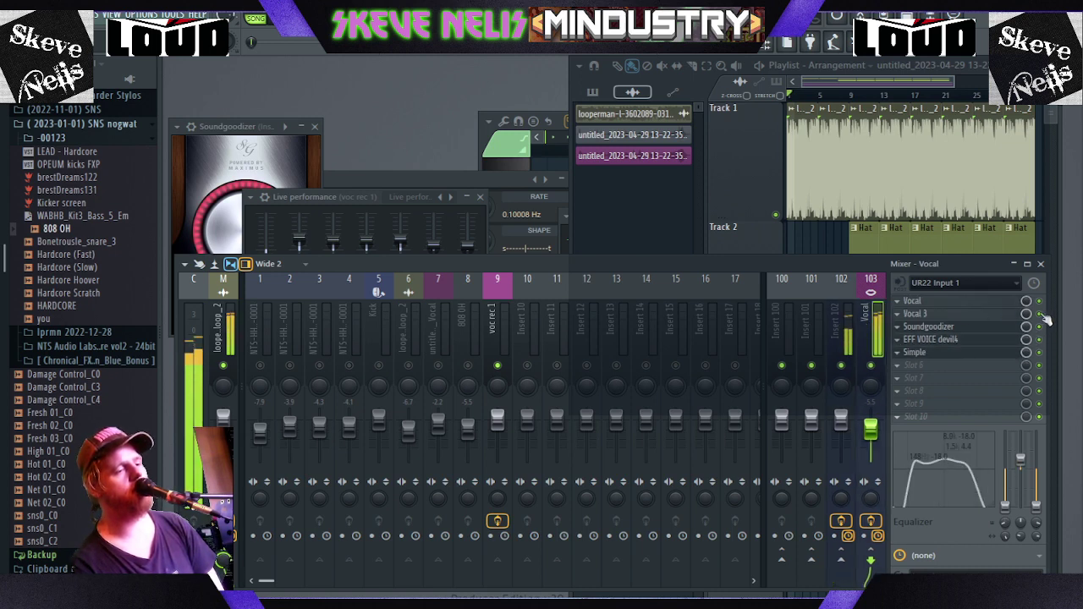
click(899, 301)
click(931, 338)
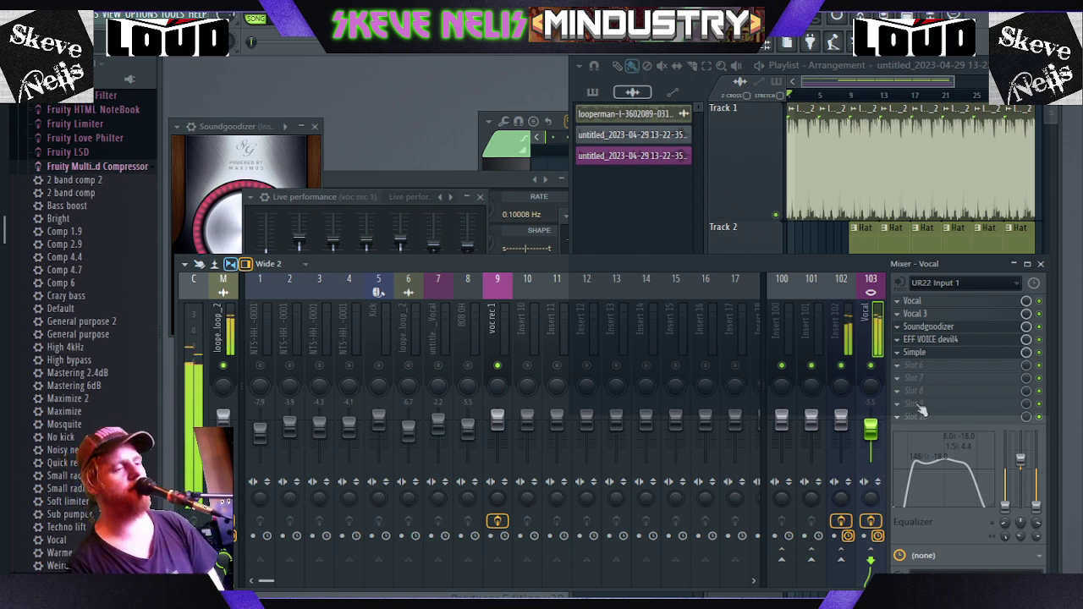
- Copy the complete mixer state of Vocal insert 103, including its effect chain, onto insert 102
click(843, 332)
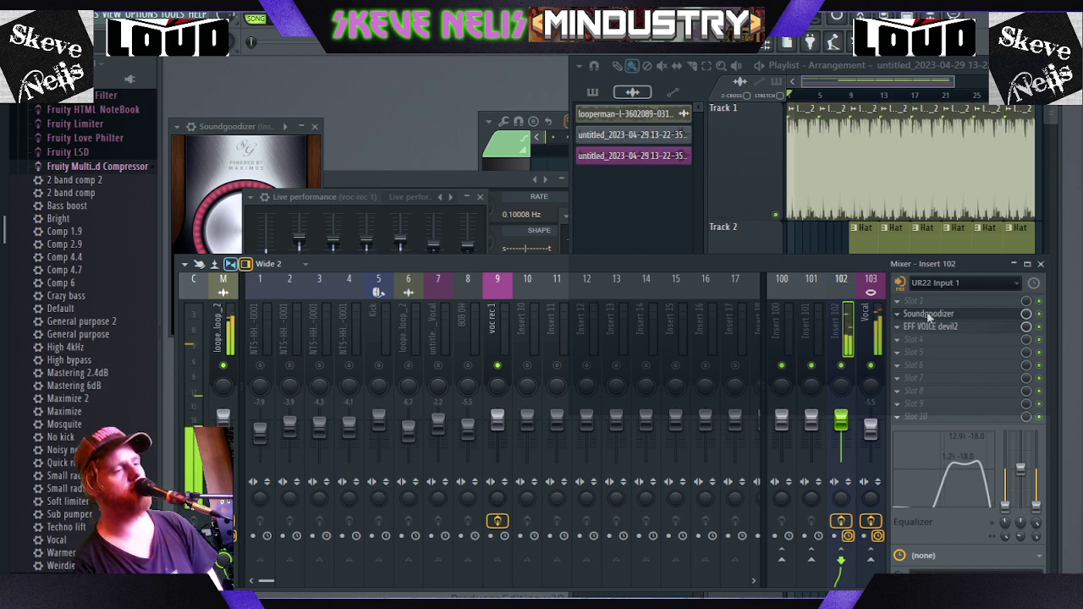
click(878, 338)
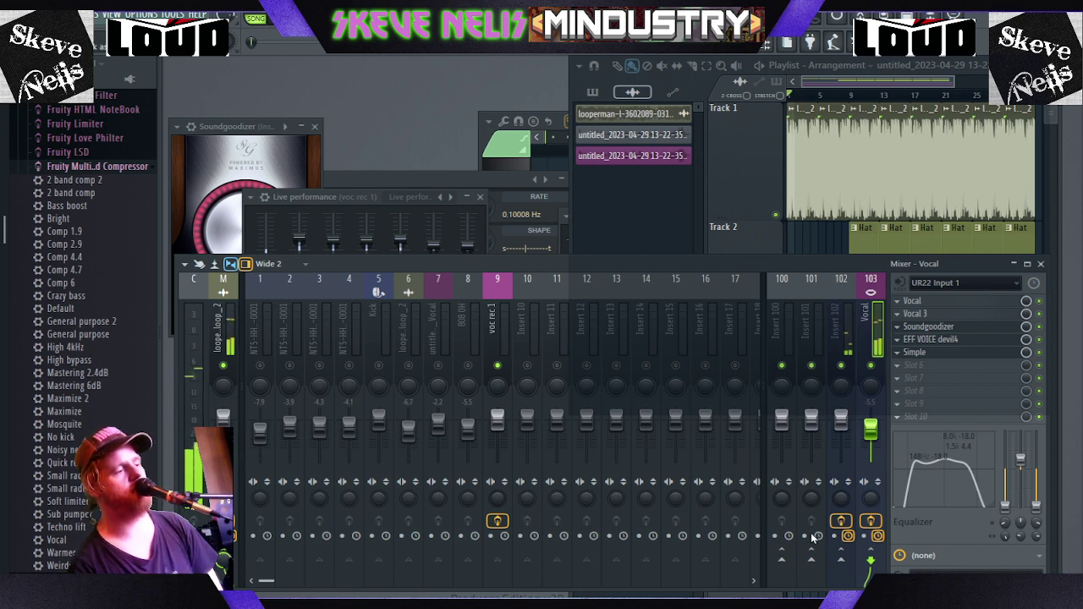
click(841, 330)
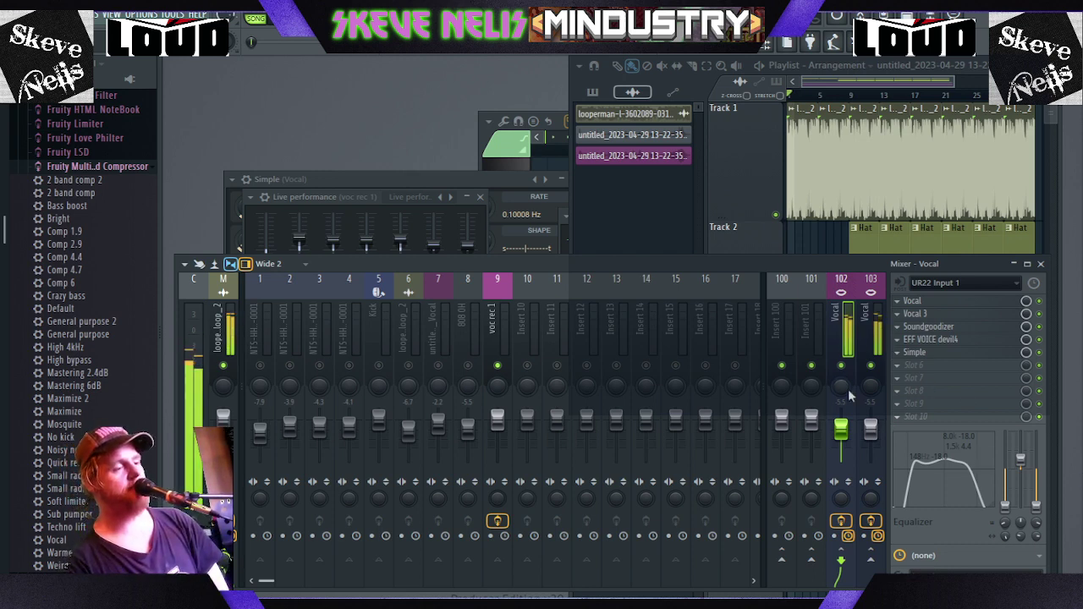
- Pan insert 102 left and insert 103 right, and load the EFF VOICE pitchverb2 preset in insert 102's FilterBank
drag(874, 403, 843, 432)
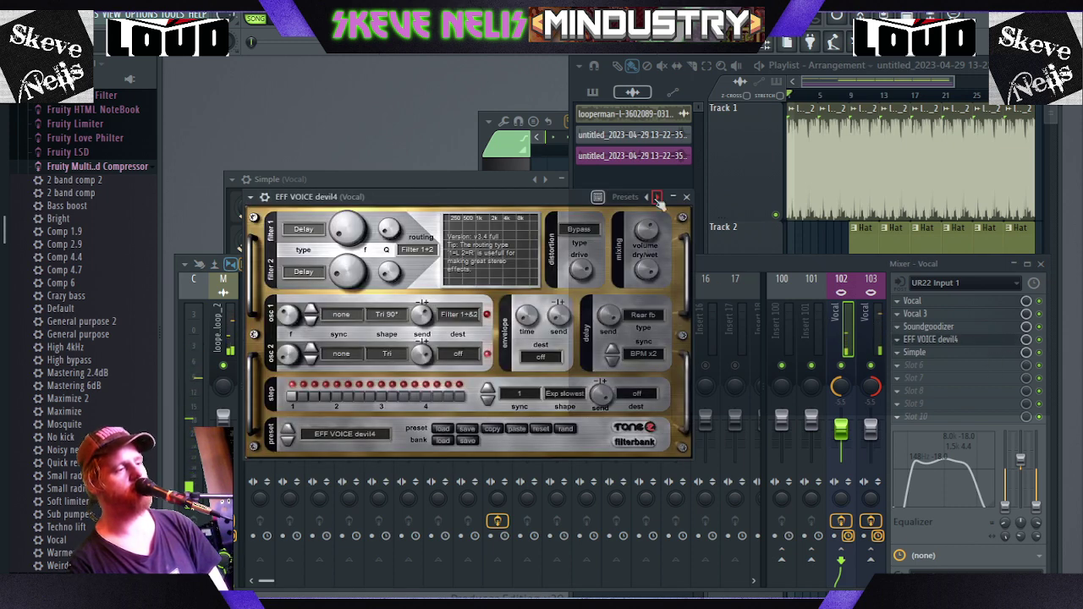
click(288, 434)
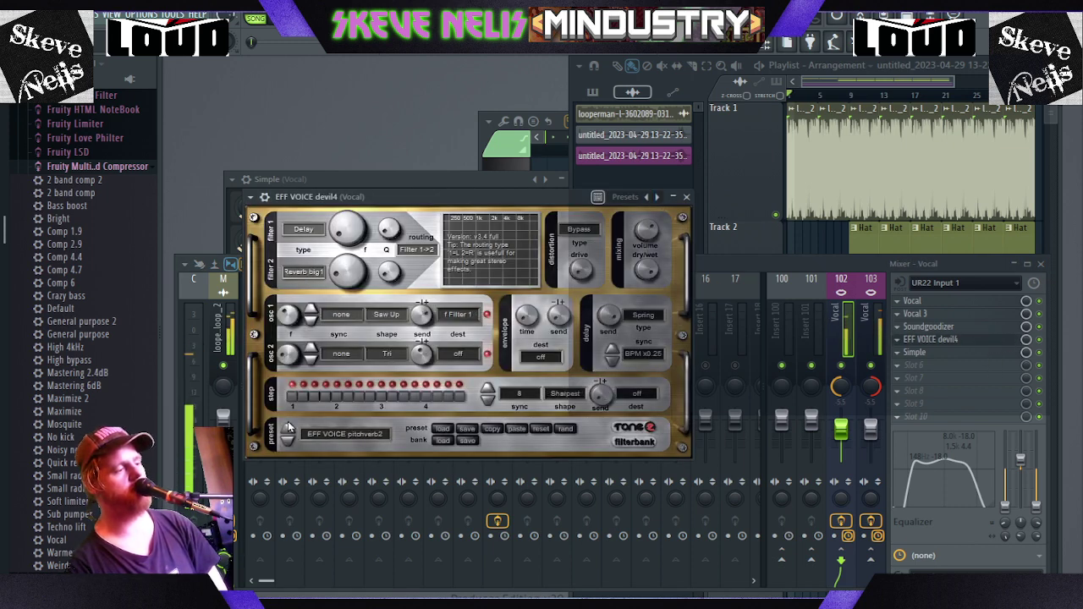
click(289, 439)
click(291, 439)
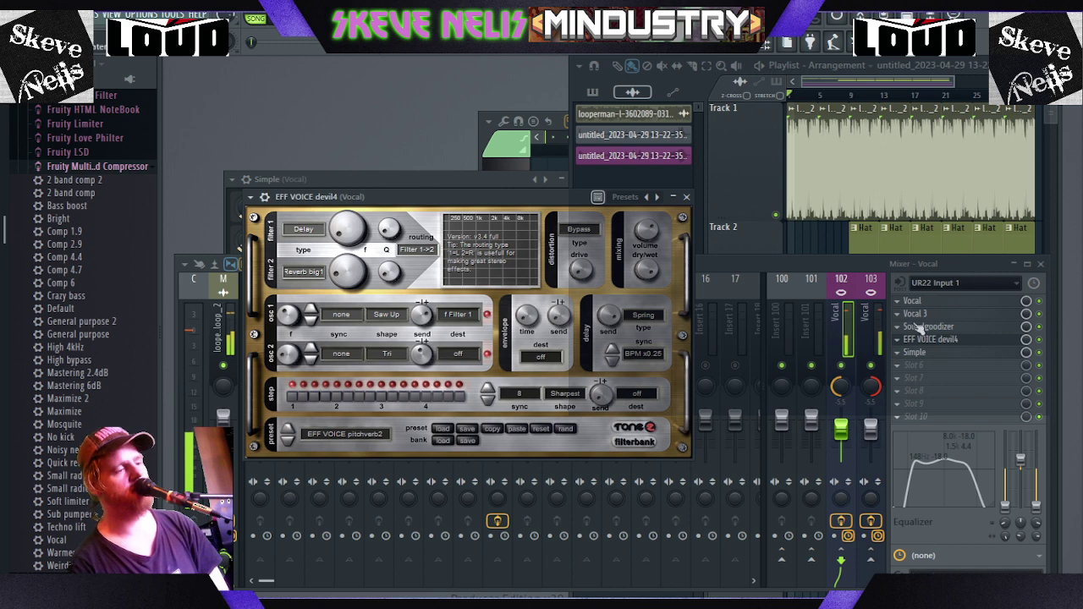
- Lower the mix level of the Simple effect on both Vocal inserts, 102 and 103
click(838, 385)
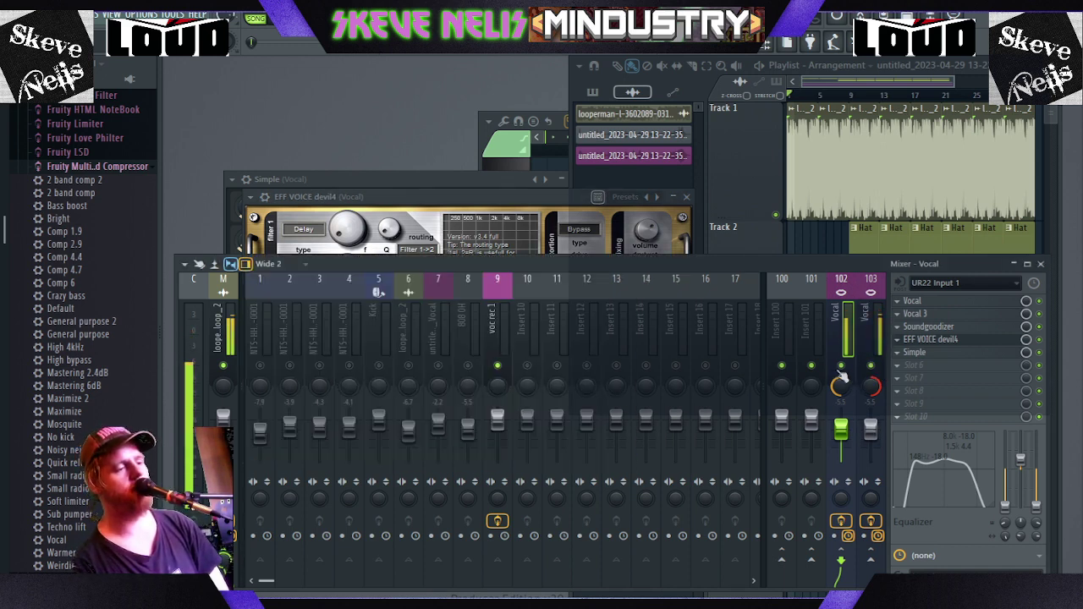
click(874, 366)
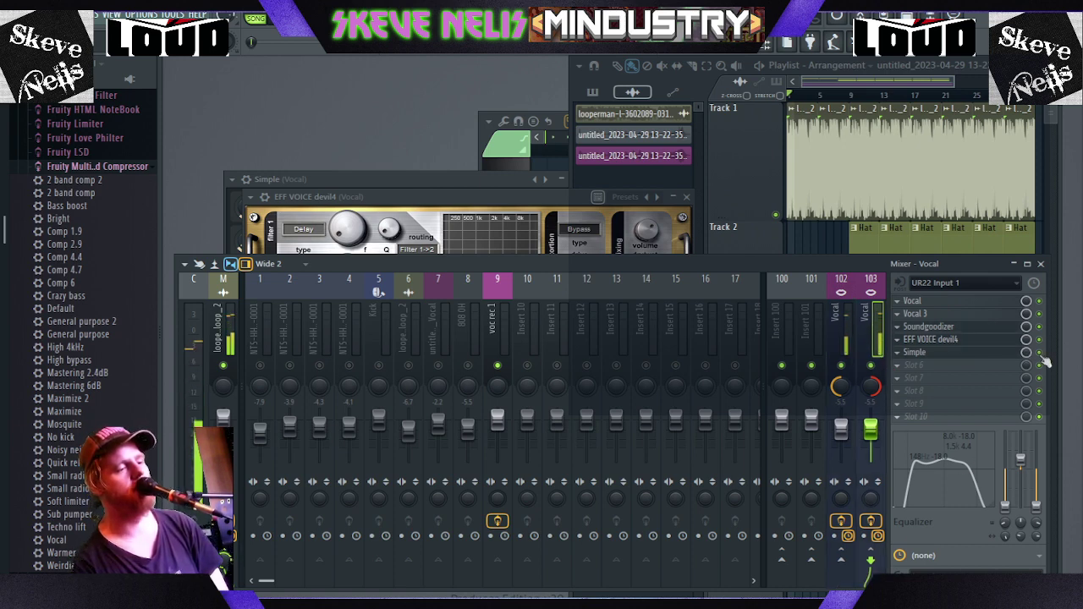
click(846, 363)
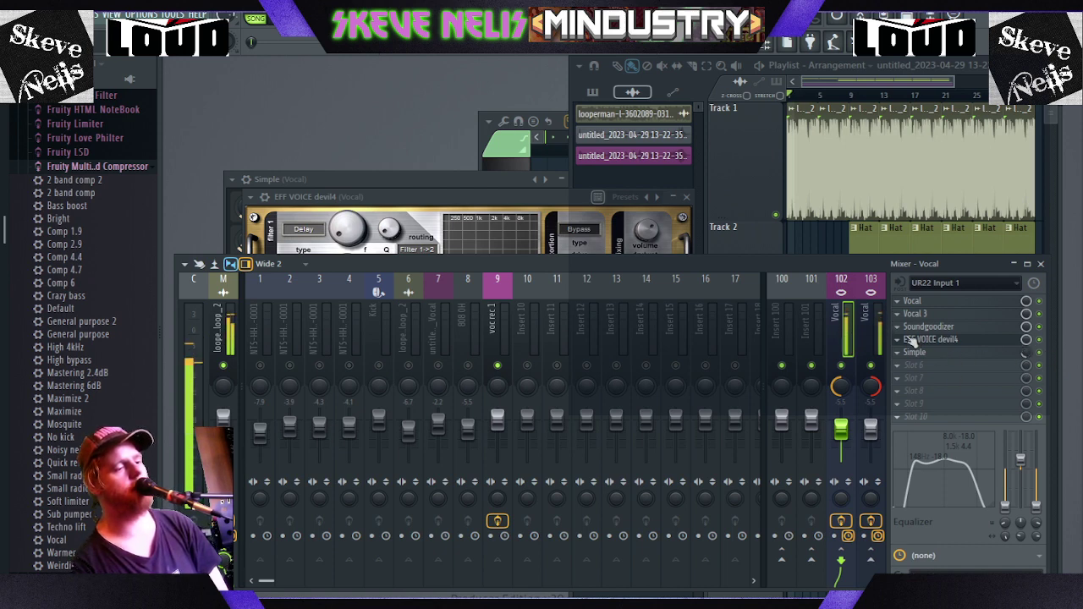
key(Right)
click(1025, 352)
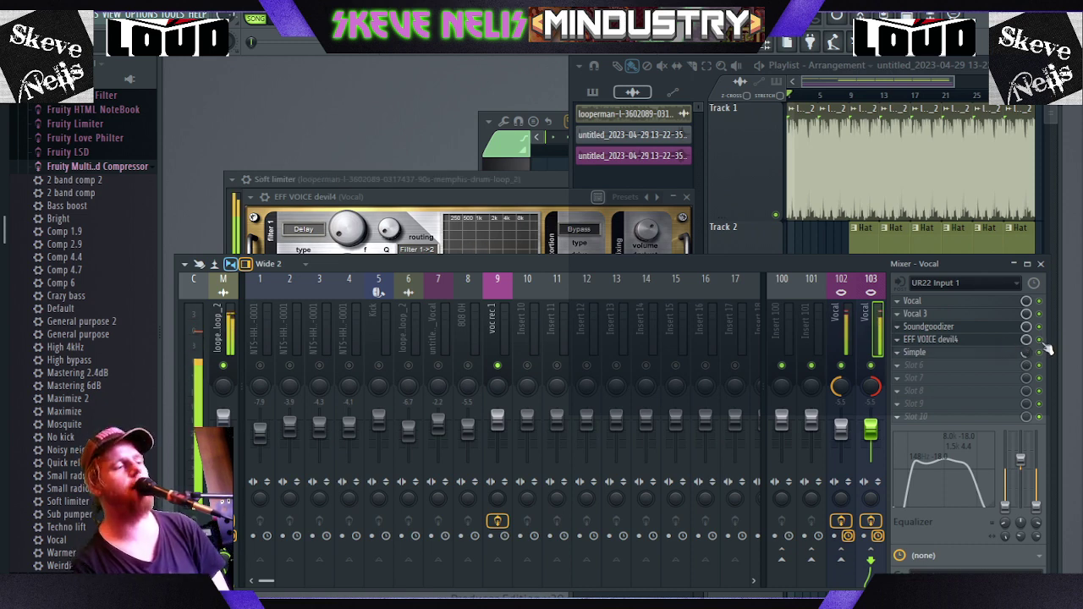
click(846, 338)
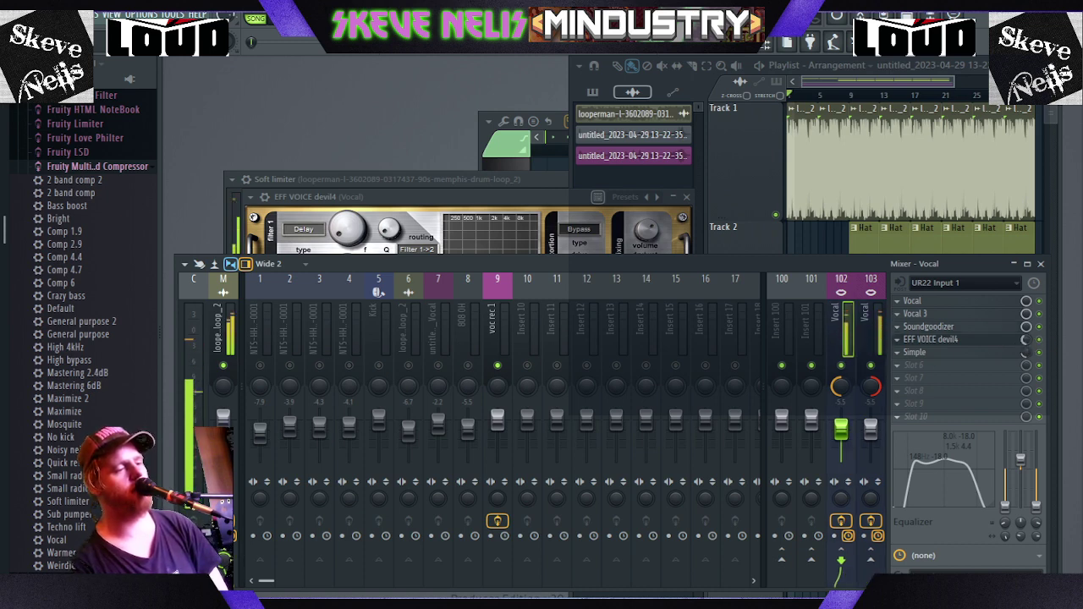
- Audition the EFF VOICE pitchverb, witch and devil3 presets in insert 102's FilterBank and load EFF VOICE devil1
click(921, 339)
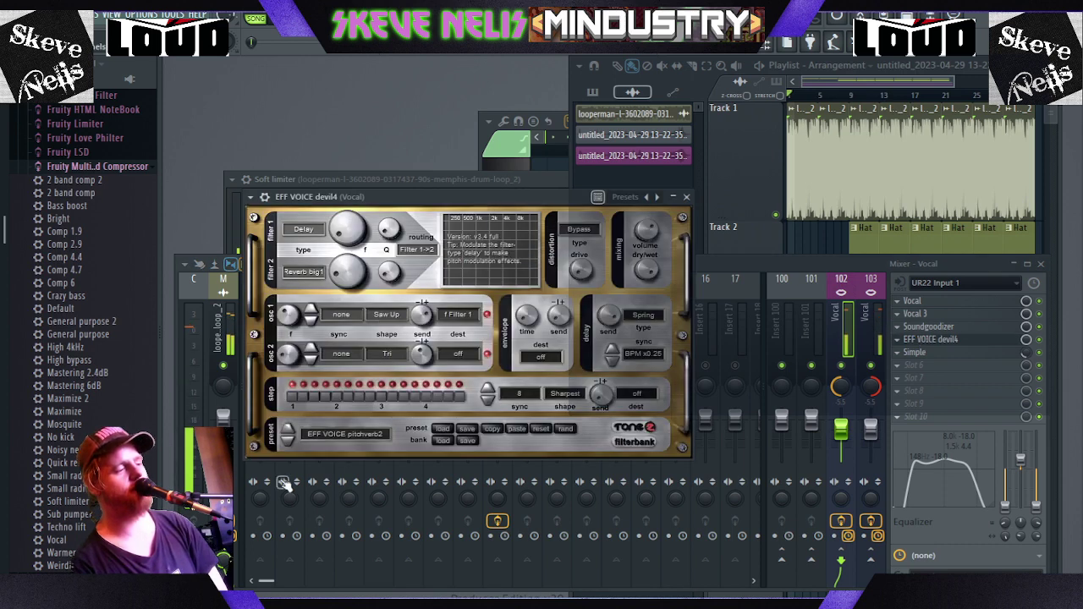
click(288, 428)
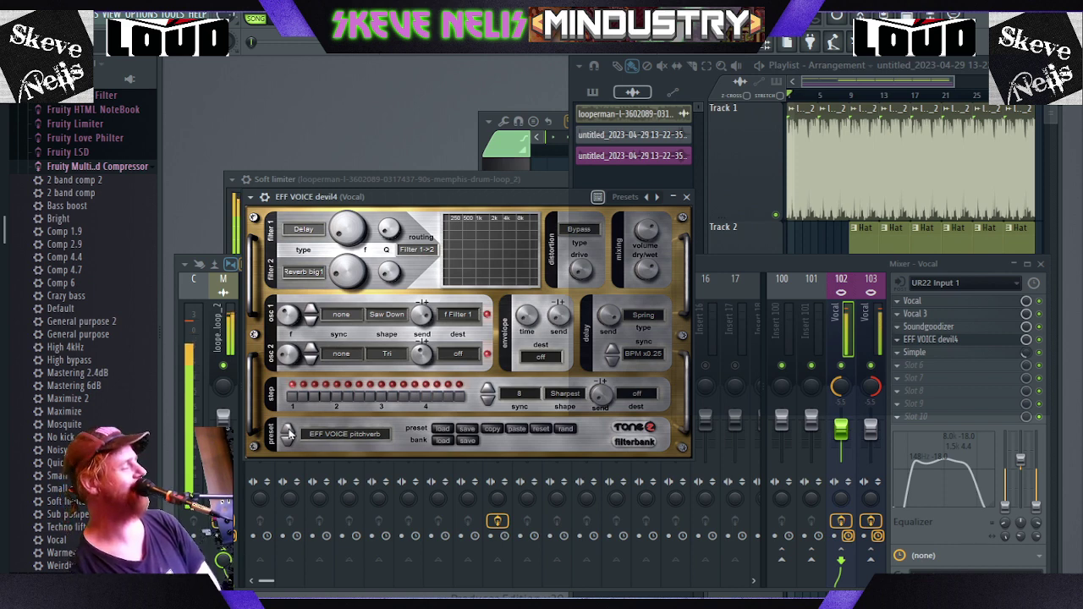
click(289, 434)
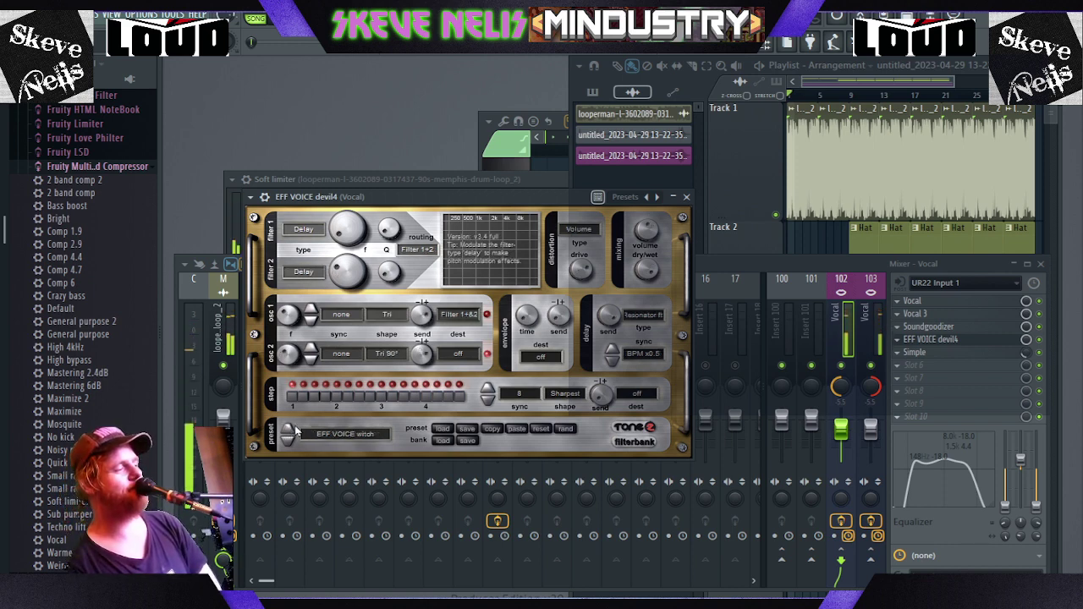
click(286, 441)
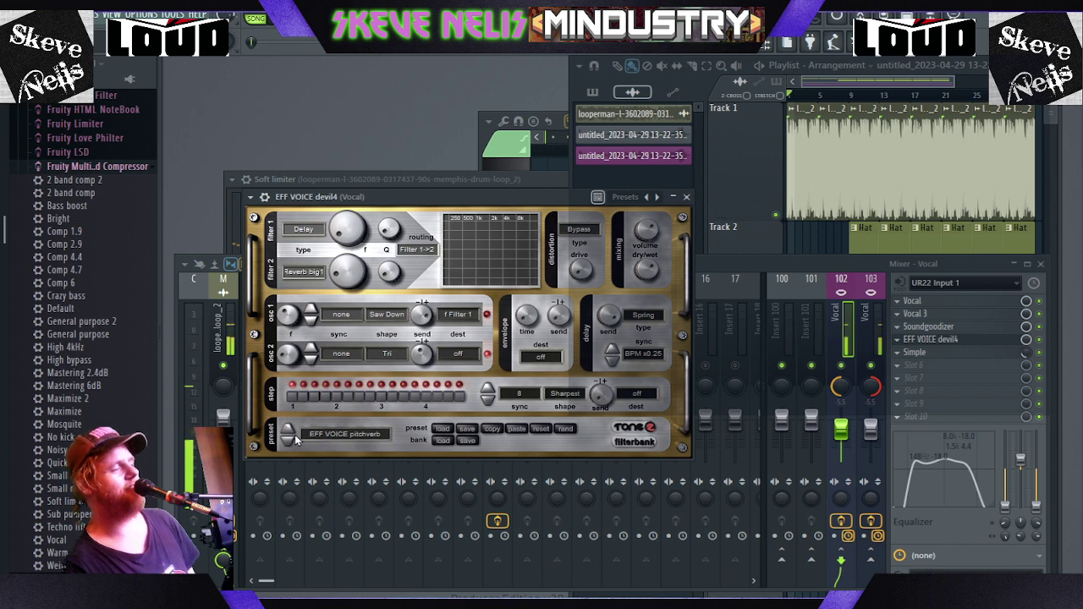
click(289, 438)
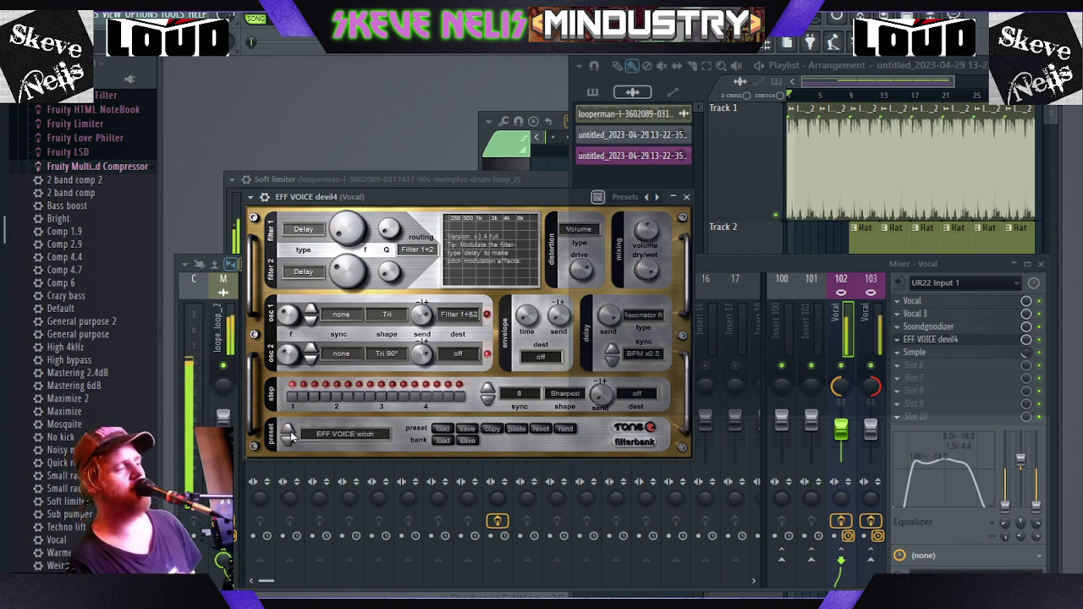
click(290, 430)
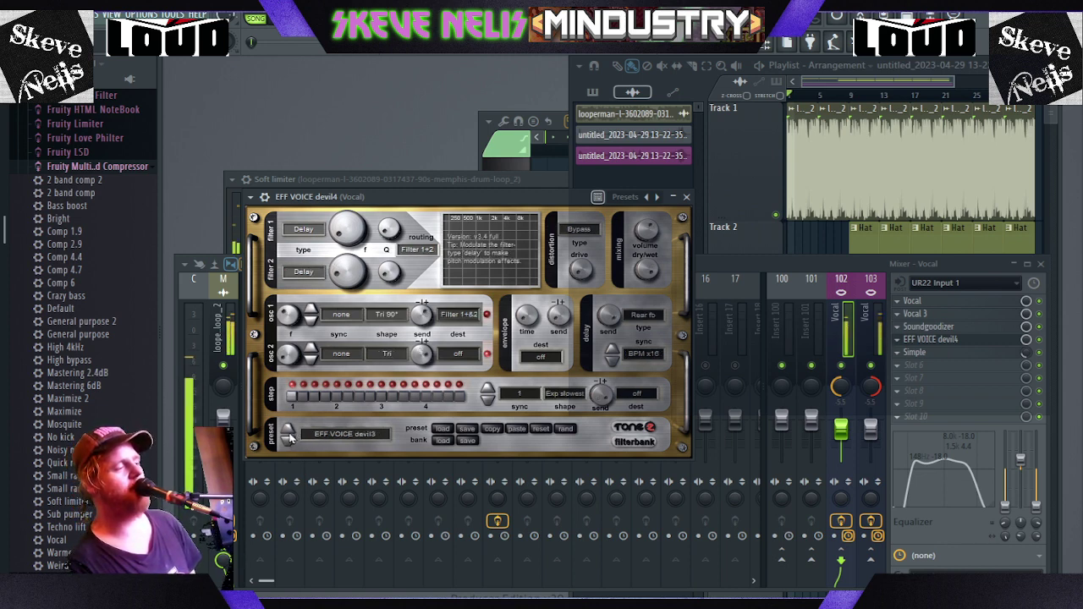
click(288, 437)
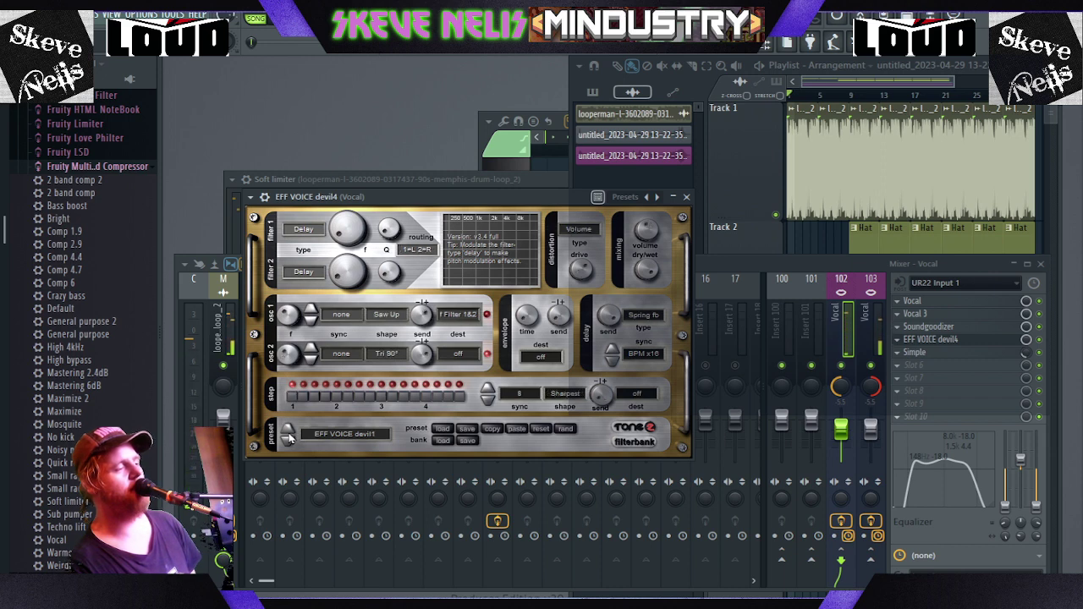
- Audition EFF VOICE devil2, EFF DIST waveshaper and further presets in insert 102's FilterBank and load EFF GATE melody echo
click(288, 435)
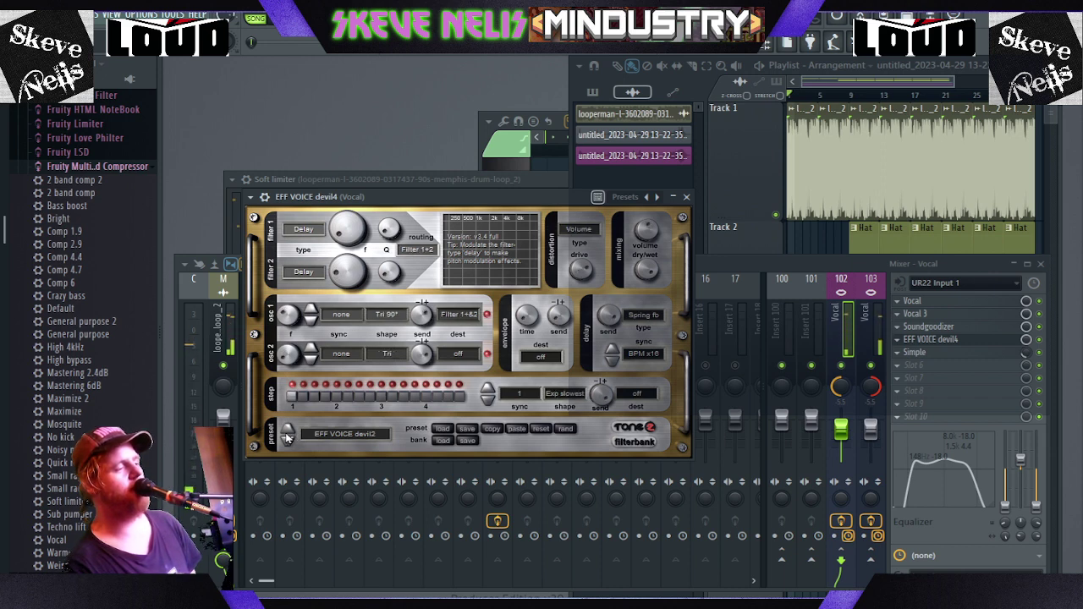
click(289, 433)
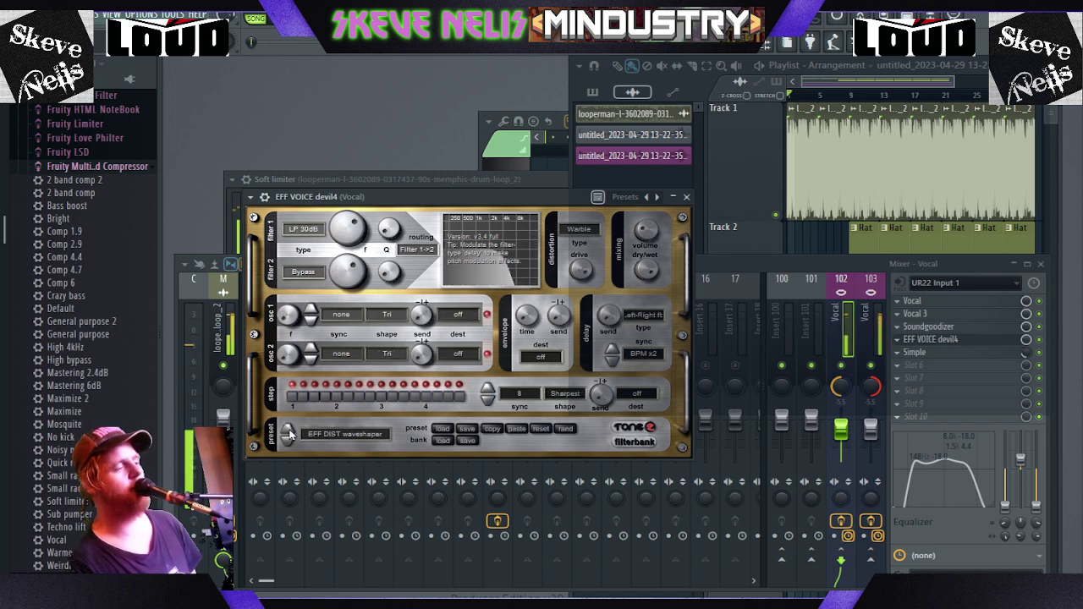
click(288, 435)
click(288, 435)
click(288, 434)
click(289, 435)
click(288, 435)
click(289, 435)
click(289, 447)
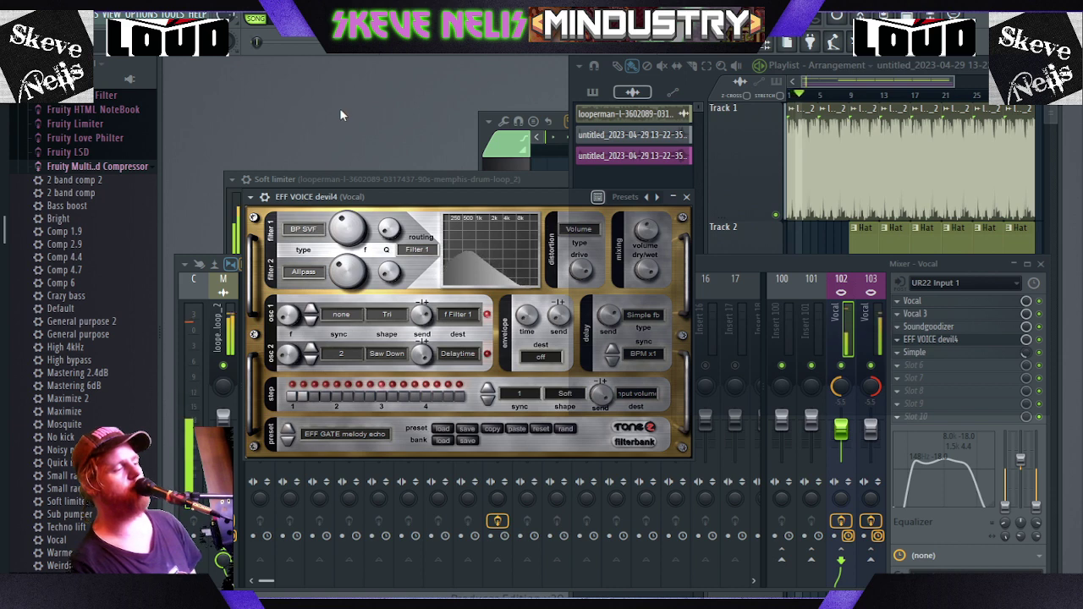
- Centre the panning of Vocal inserts 102 and 103 and end the solo so all mixer tracks play
click(848, 334)
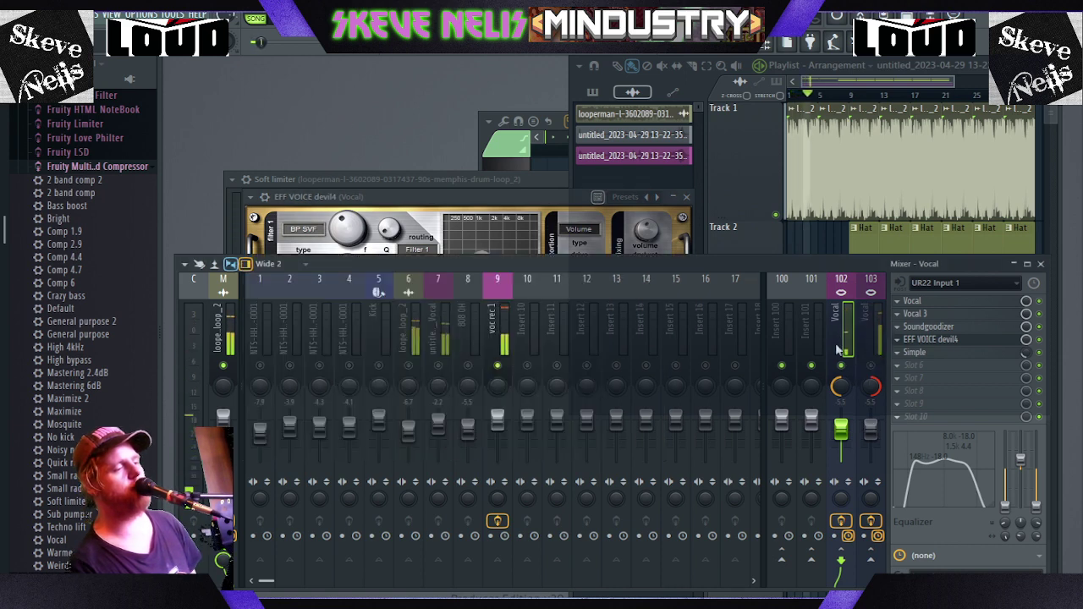
drag(840, 391, 840, 360)
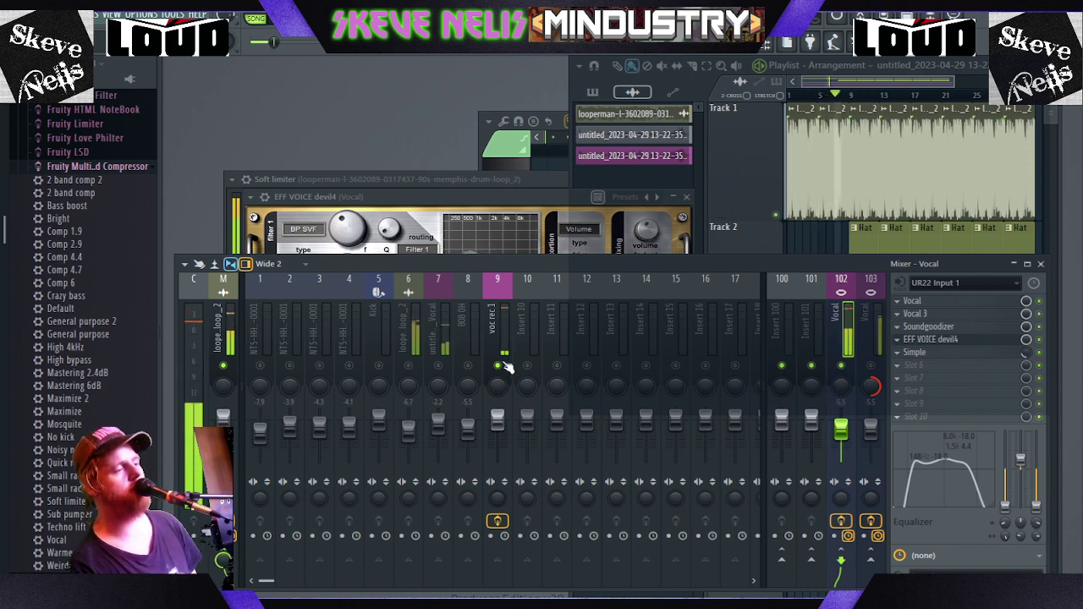
click(501, 367)
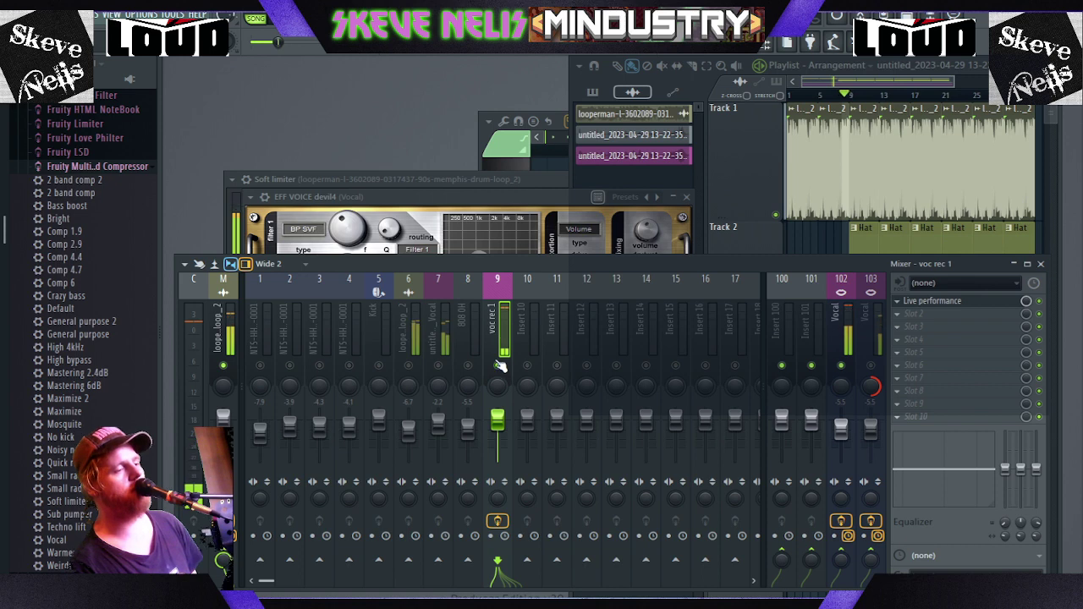
right_click(498, 366)
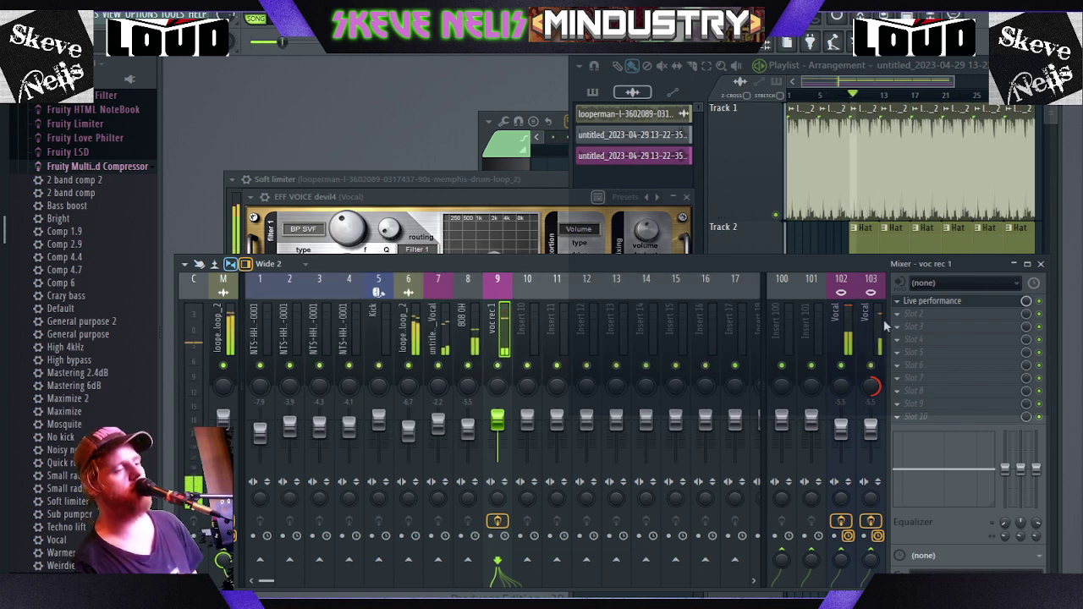
click(835, 325)
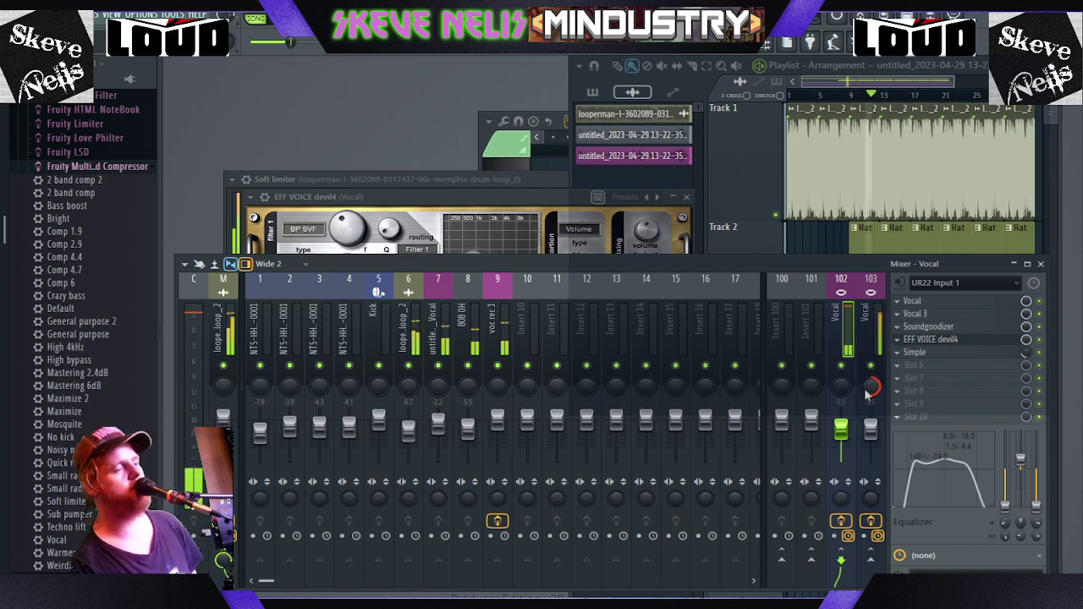
click(871, 380)
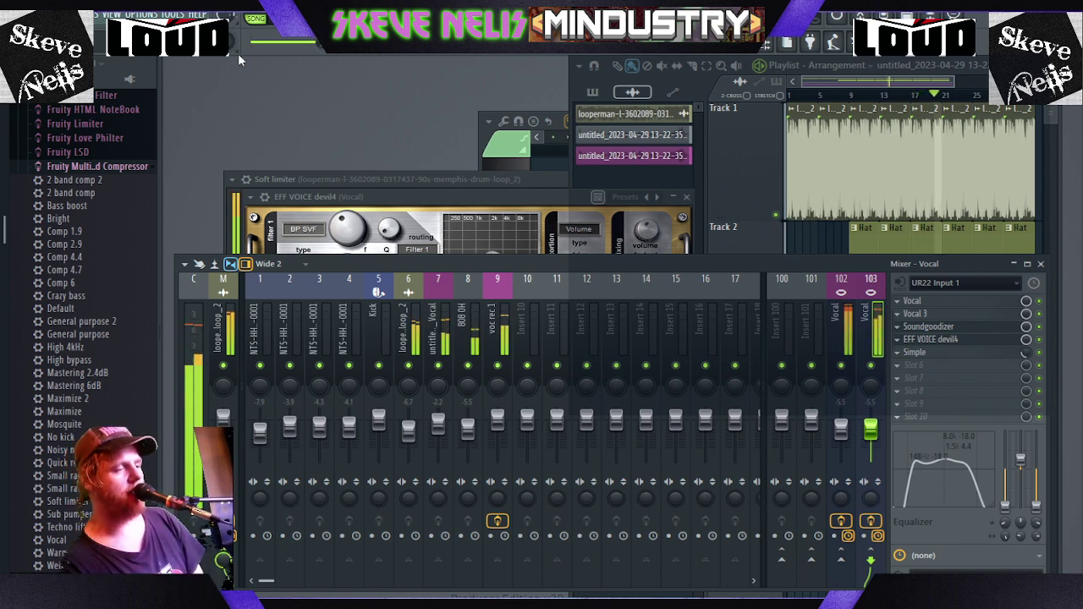
- Compare the sound of Vocal inserts 102 and 103 with individual effect slots bypassed
click(841, 362)
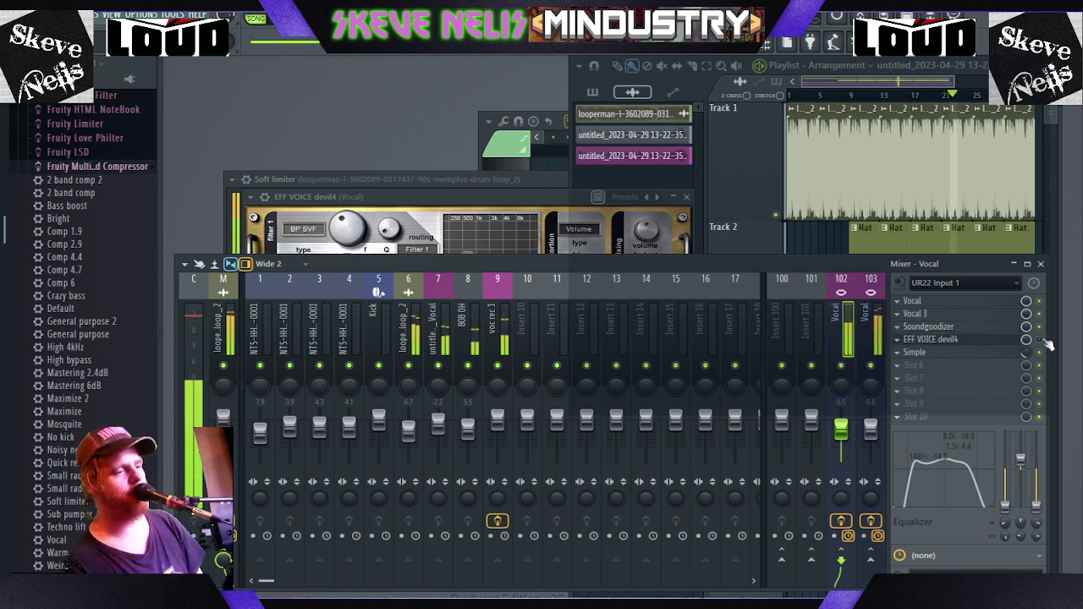
click(871, 340)
click(1041, 340)
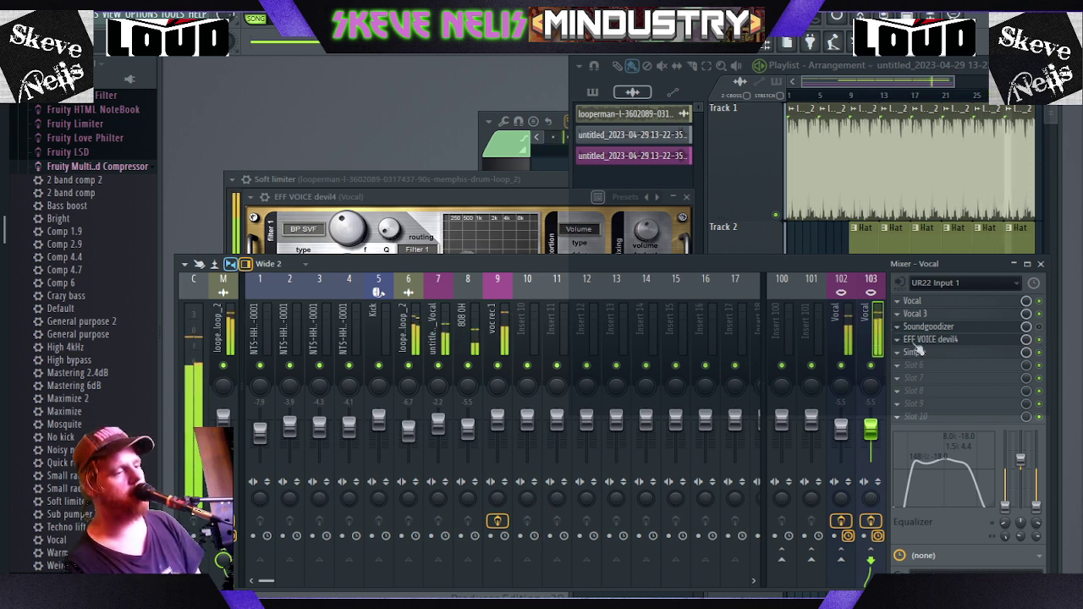
- Pan Vocal insert 102 left and insert 103 right, and raise insert 102's level to -3.3 dB
click(846, 334)
drag(872, 389, 849, 397)
- Try reversing the polarity of Vocal insert 102
click(847, 481)
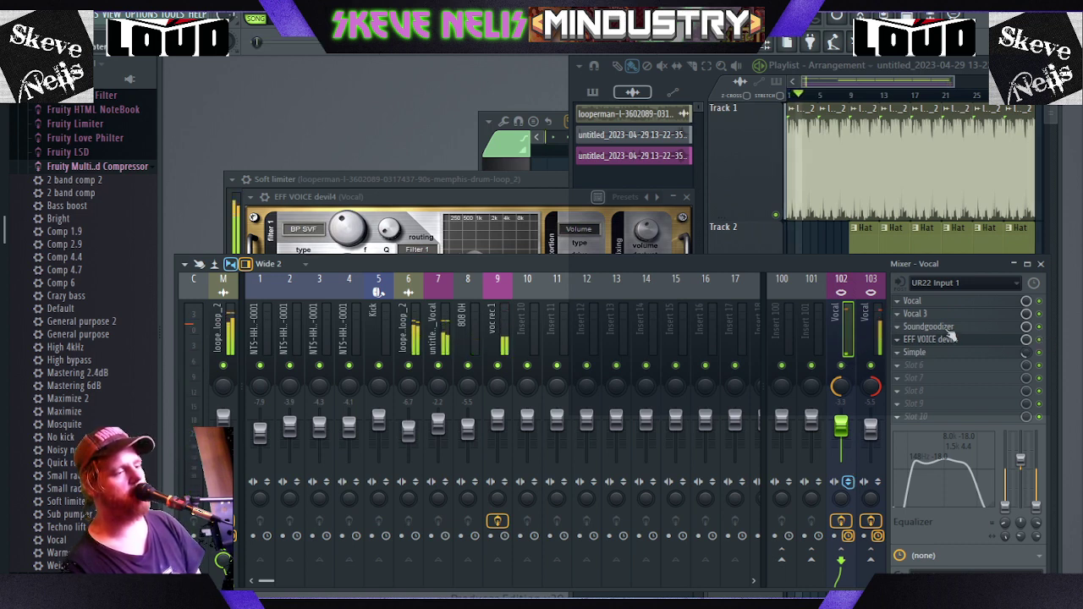
click(873, 338)
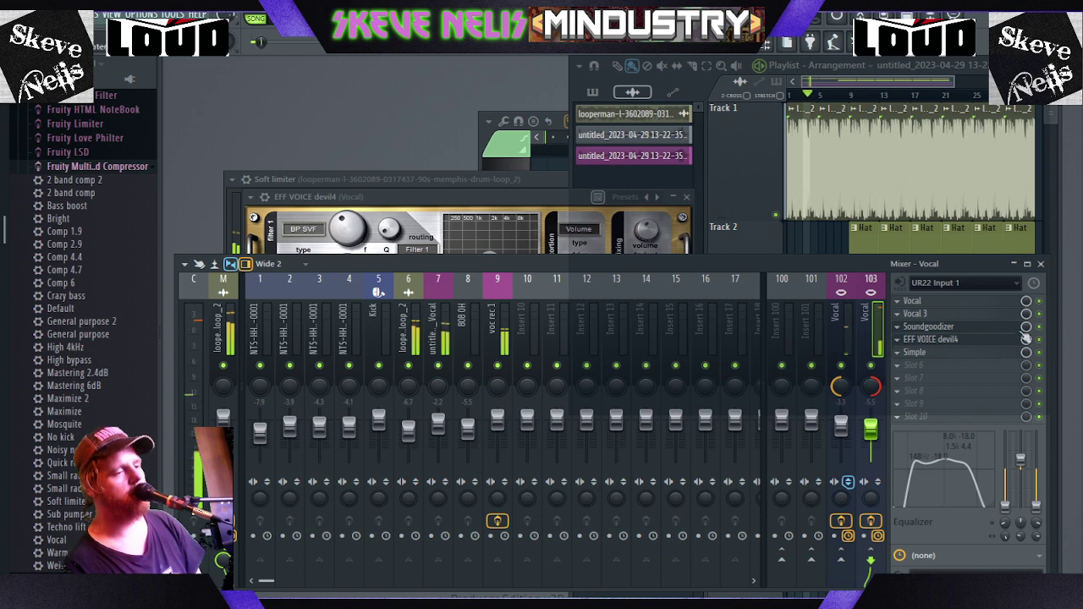
click(852, 483)
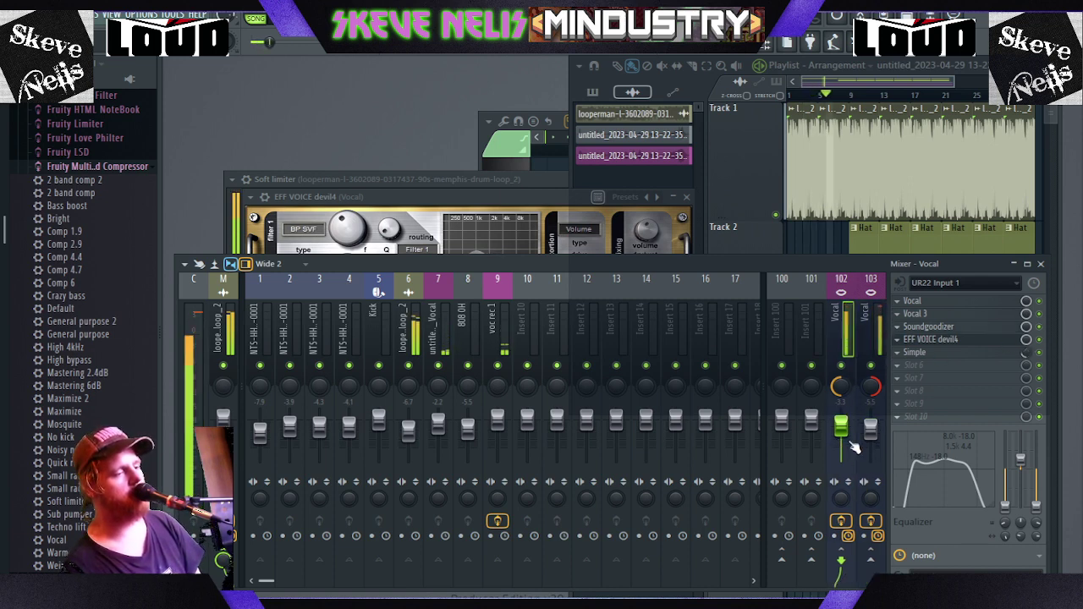
- Arm Vocal inserts 102 and 103 for recording and record a new vocal take over the whole arrangement
click(859, 328)
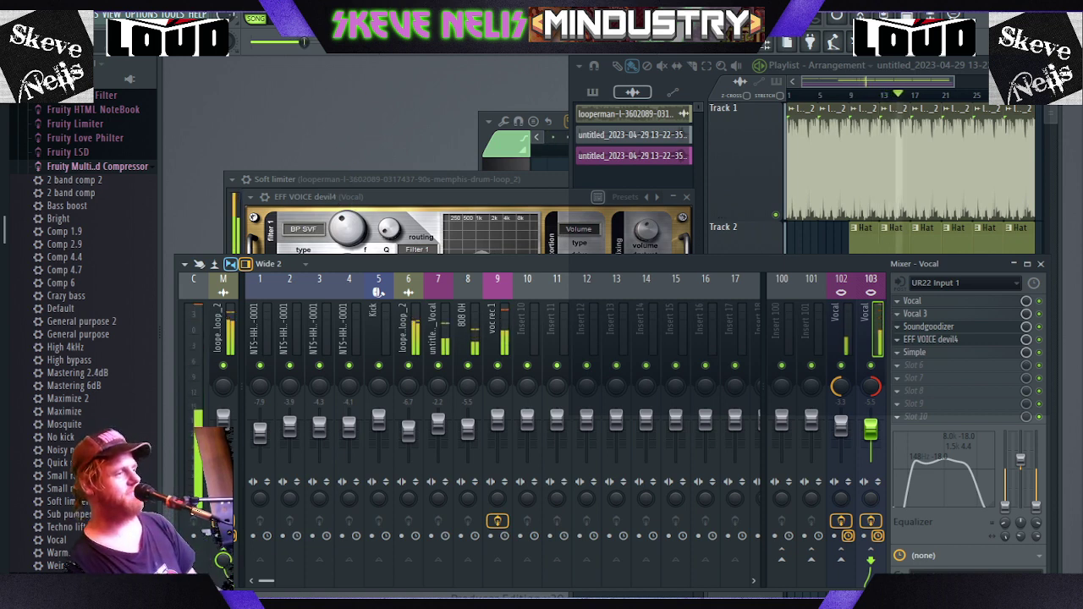
key(space)
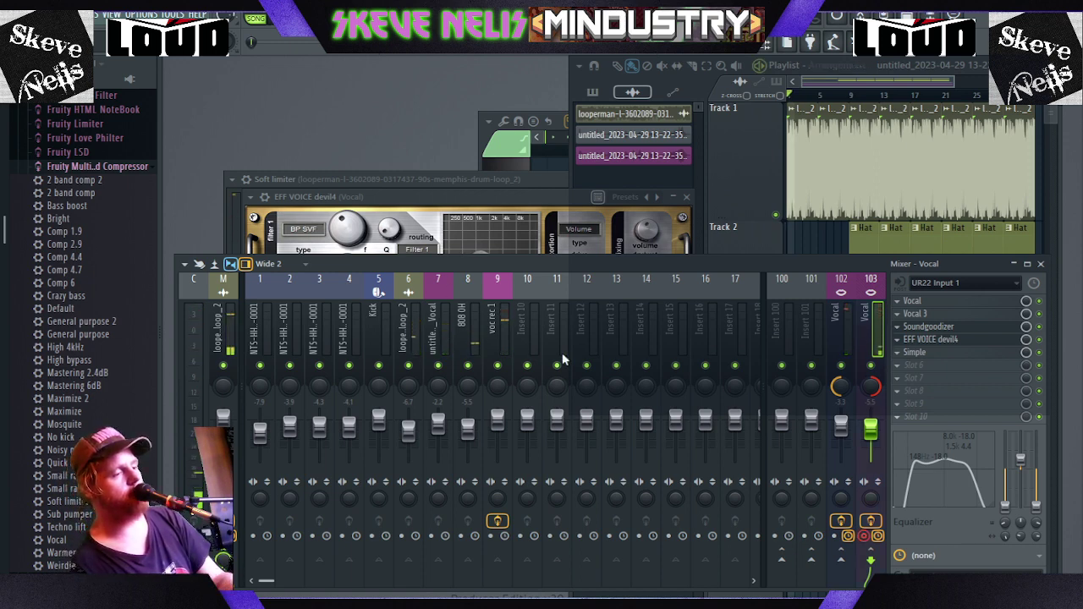
key(space)
click(838, 545)
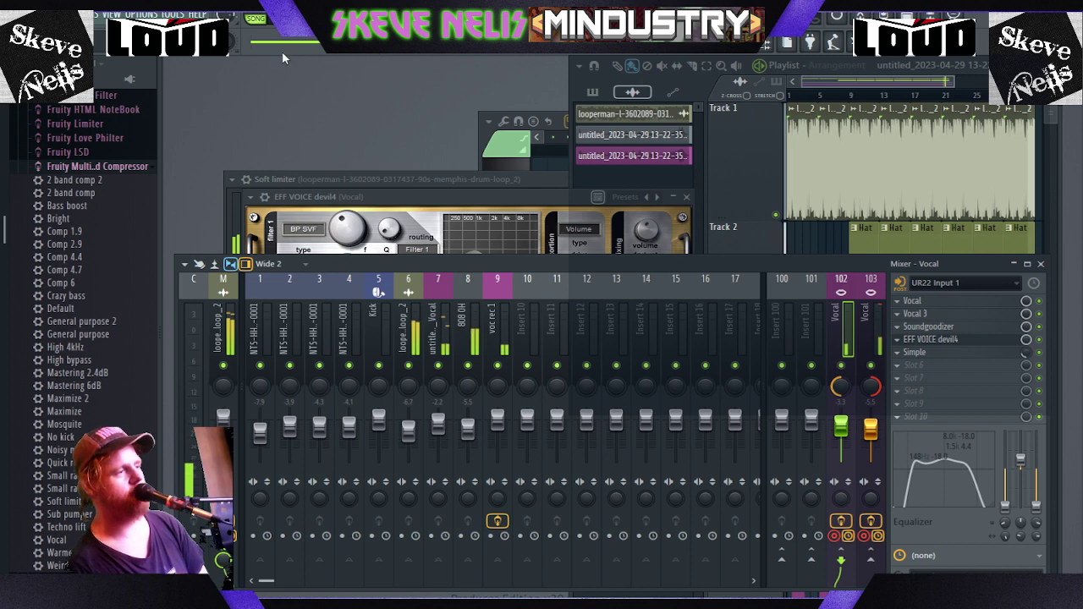
key(space)
- Play the song and examine the waveforms of the newly recorded vocal clips in the playlist
key(space)
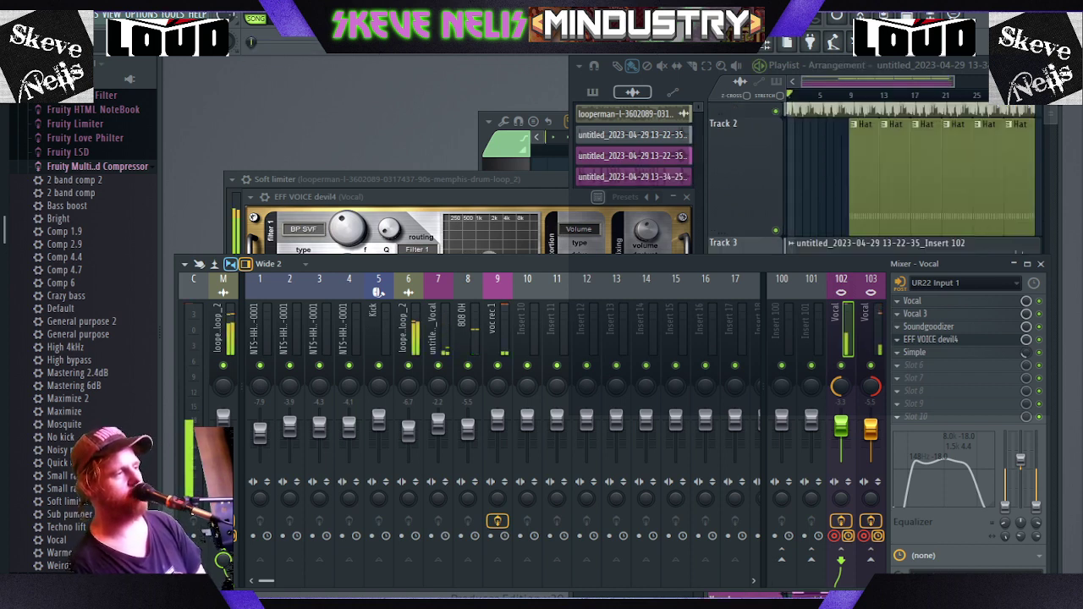
click(899, 103)
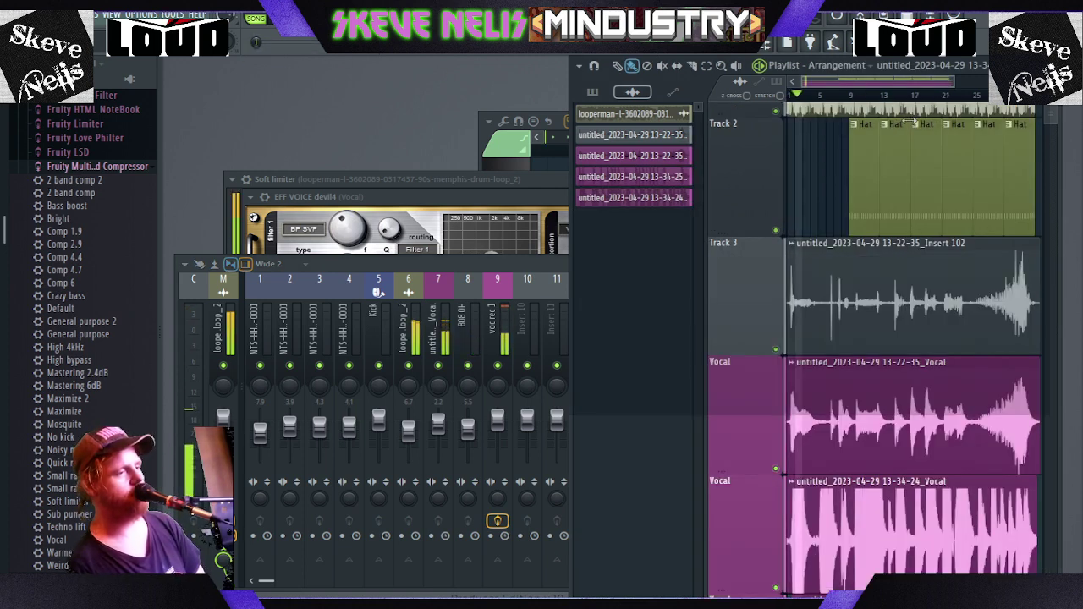
scroll(905, 100, up, 6)
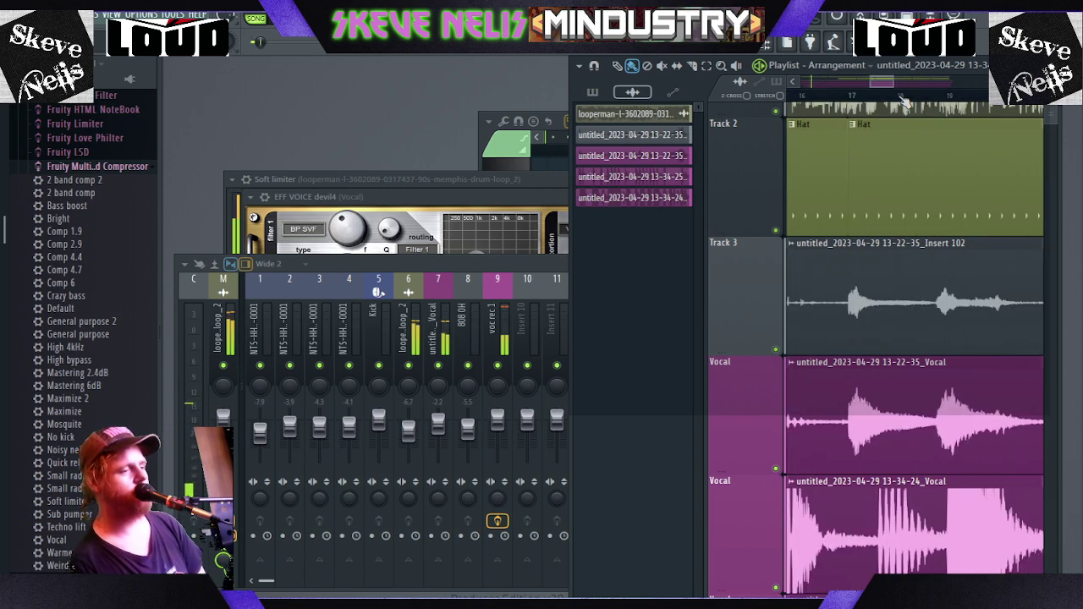
scroll(895, 85, up, 3)
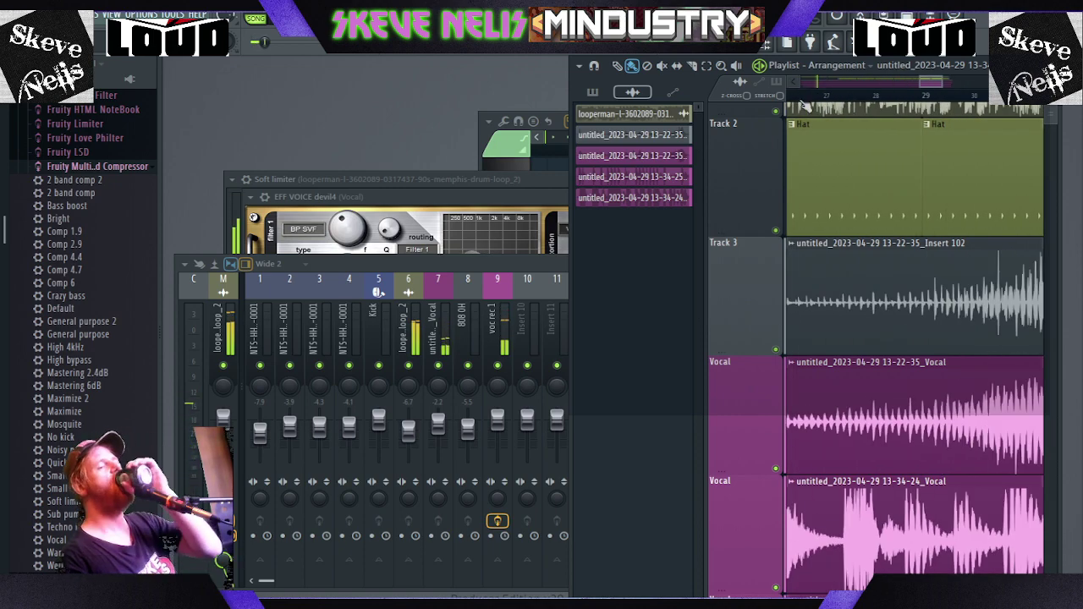
- Narrow the panning of Vocal inserts 102 and 103 to slightly left and right, and lower insert 102's level to -4.1 dB
click(444, 264)
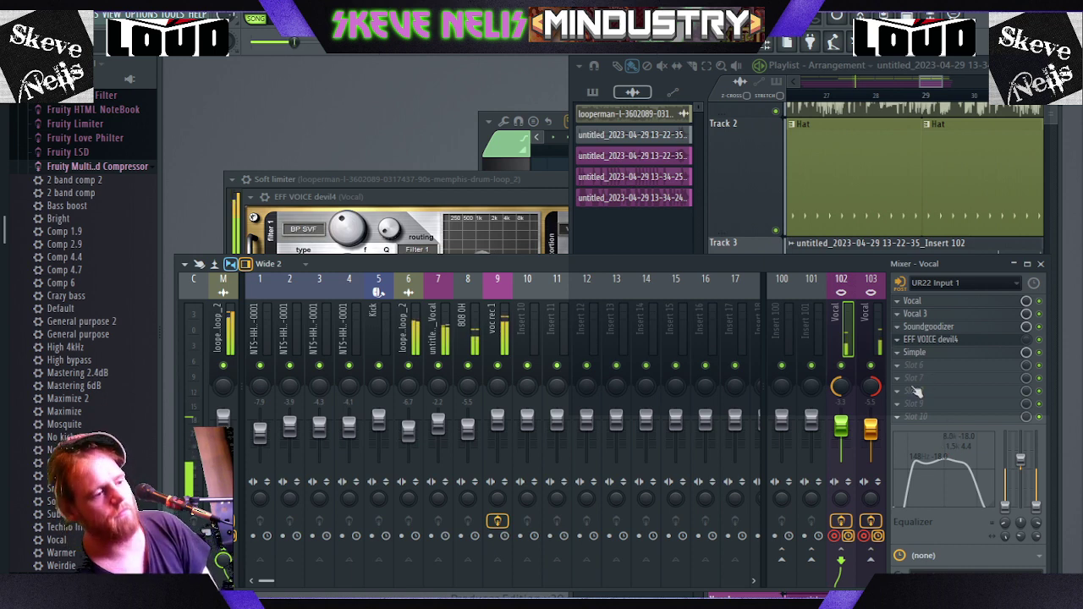
click(870, 404)
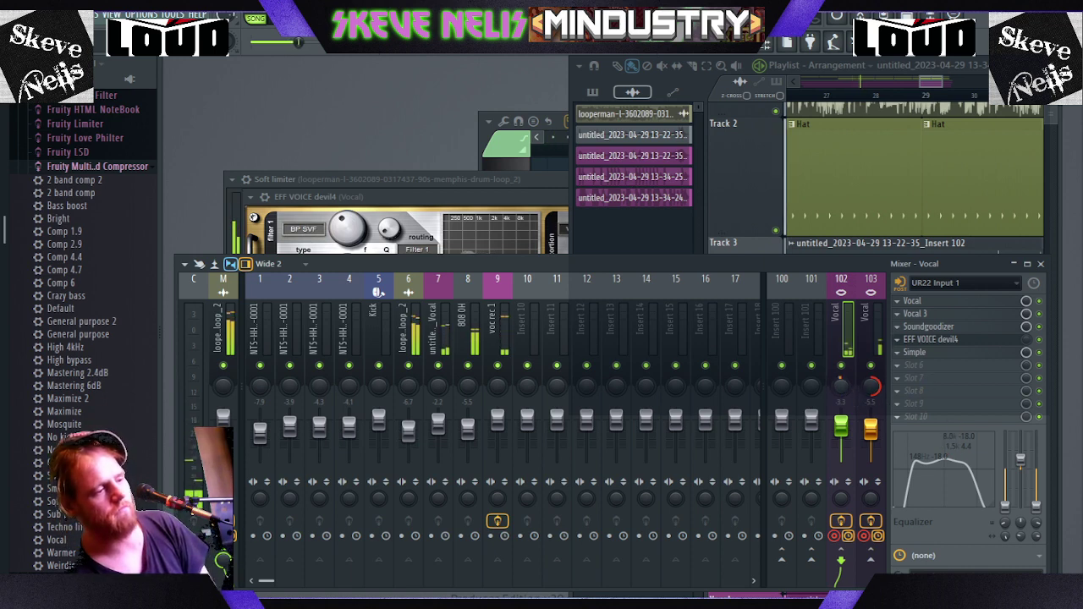
drag(844, 423, 844, 429)
- Raise the low-band equalizer frequency of Vocal inserts 102 and 103 to cut more low end
drag(1005, 523, 1004, 509)
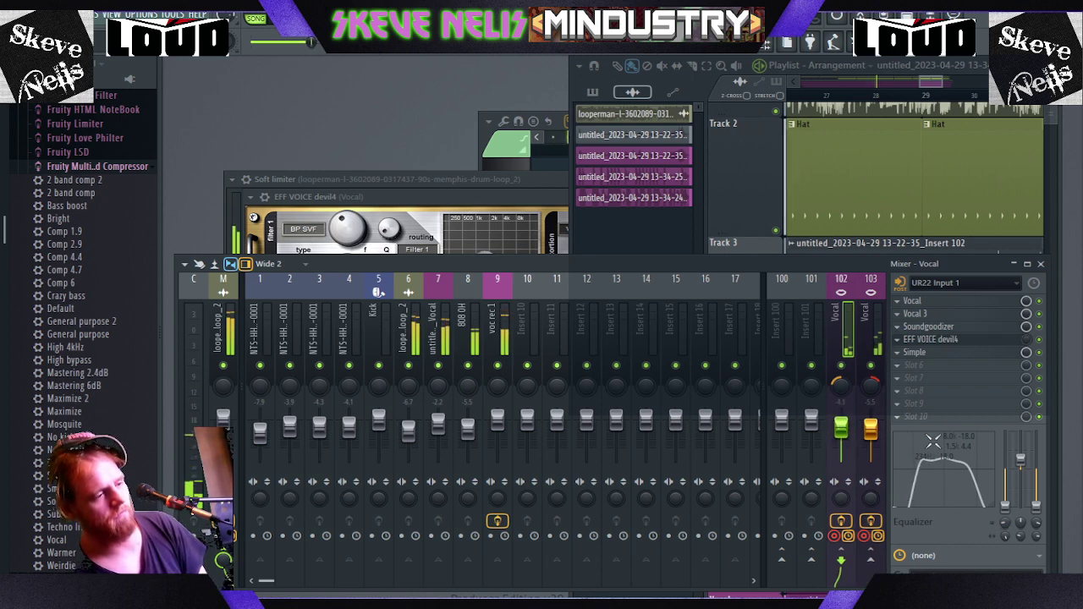
click(875, 345)
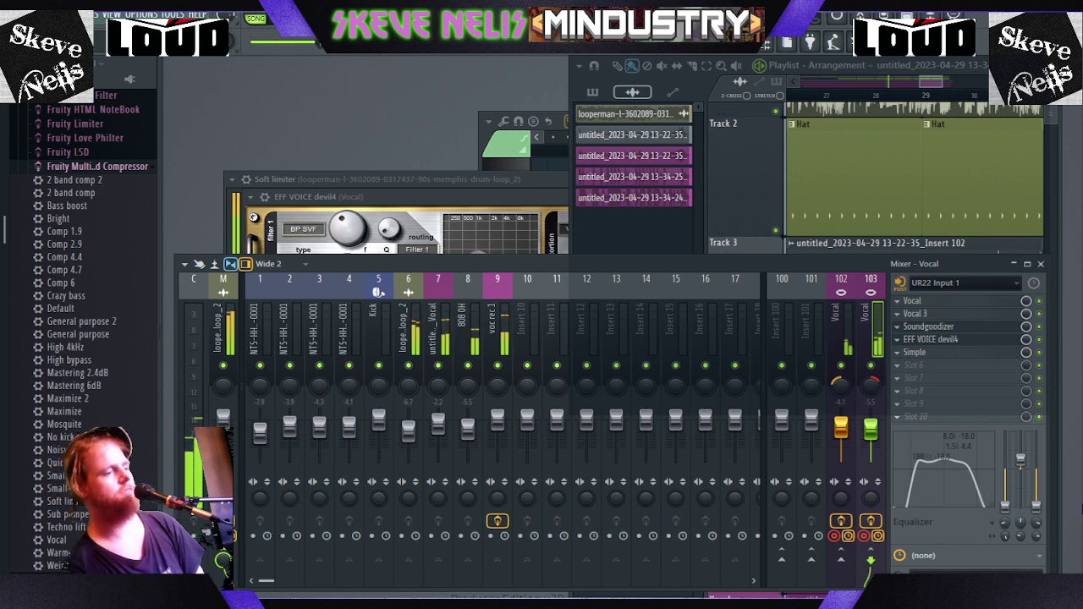
- Solo the voc rec 1 insert for a brief listen, restore all tracks, and check Vocal inserts 102 and 103
click(500, 320)
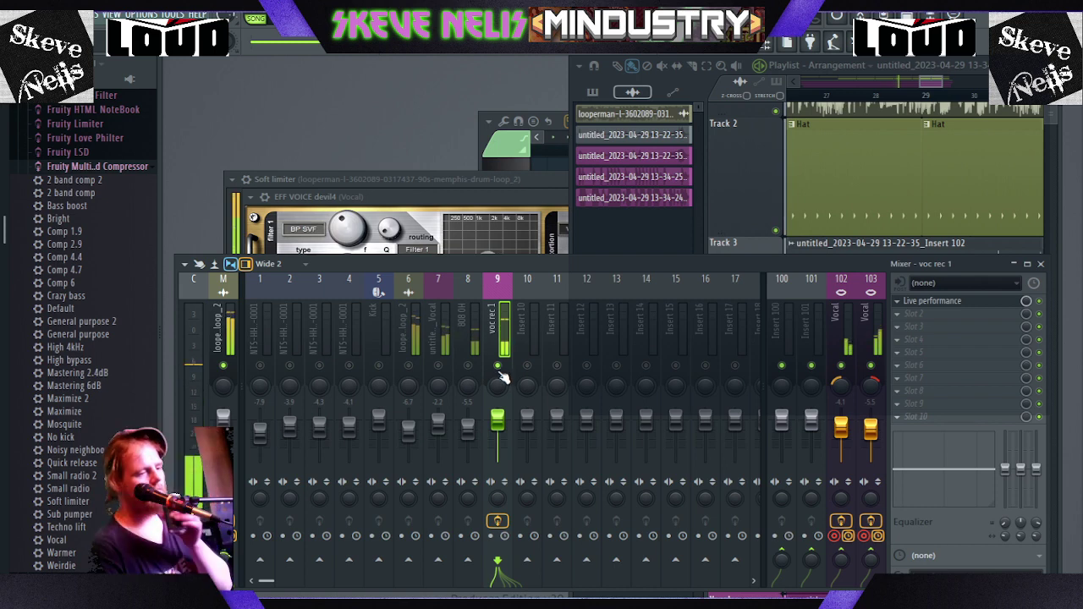
right_click(497, 367)
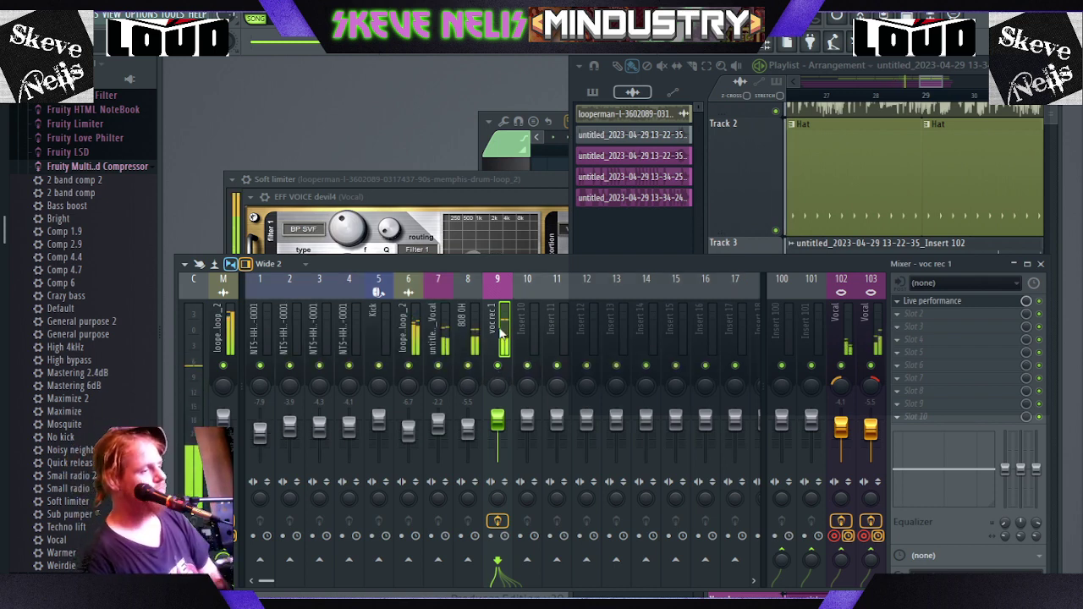
click(854, 332)
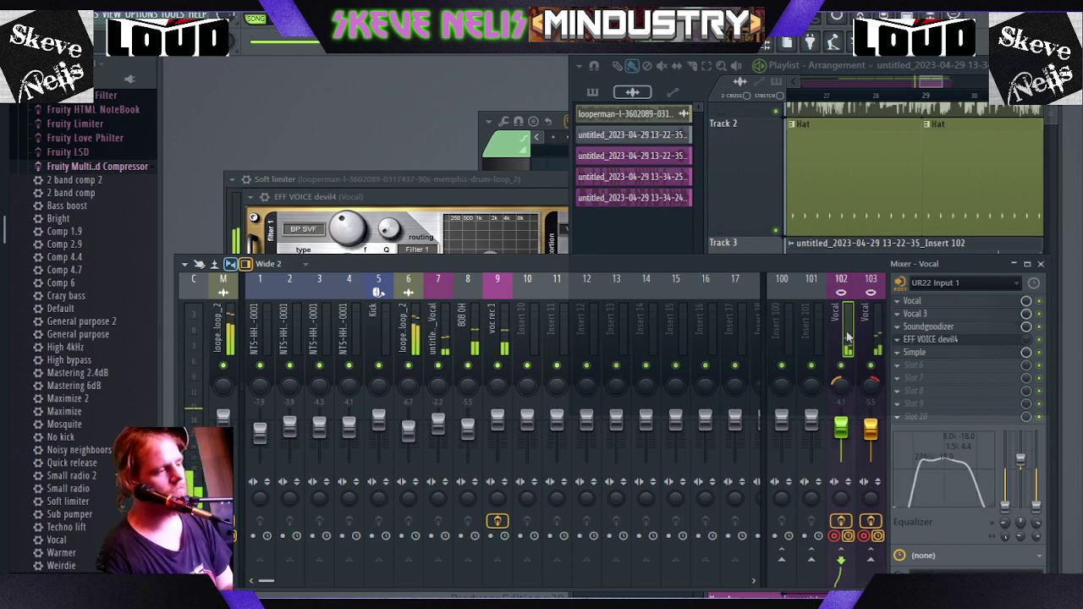
click(861, 338)
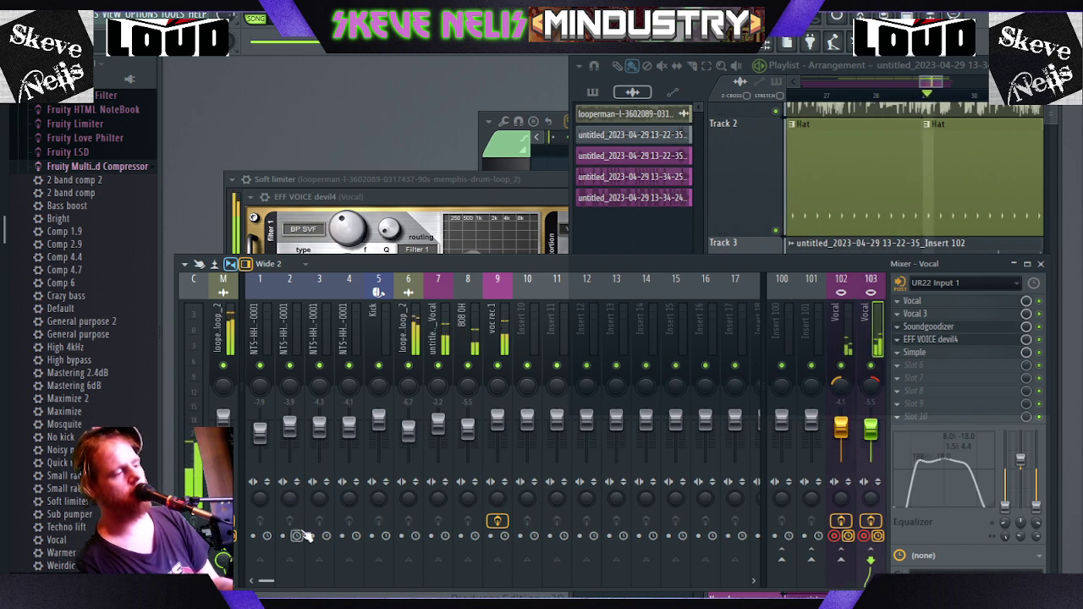
- Solo the voc rec 1 insert and raise its send levels to Vocal inserts 102 and 103
click(497, 347)
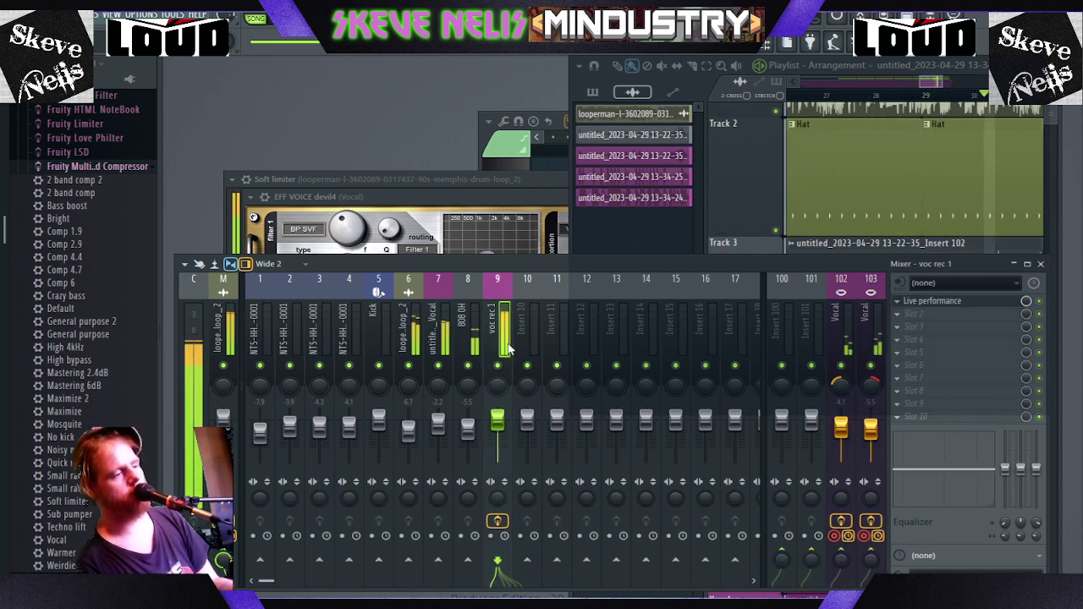
right_click(498, 367)
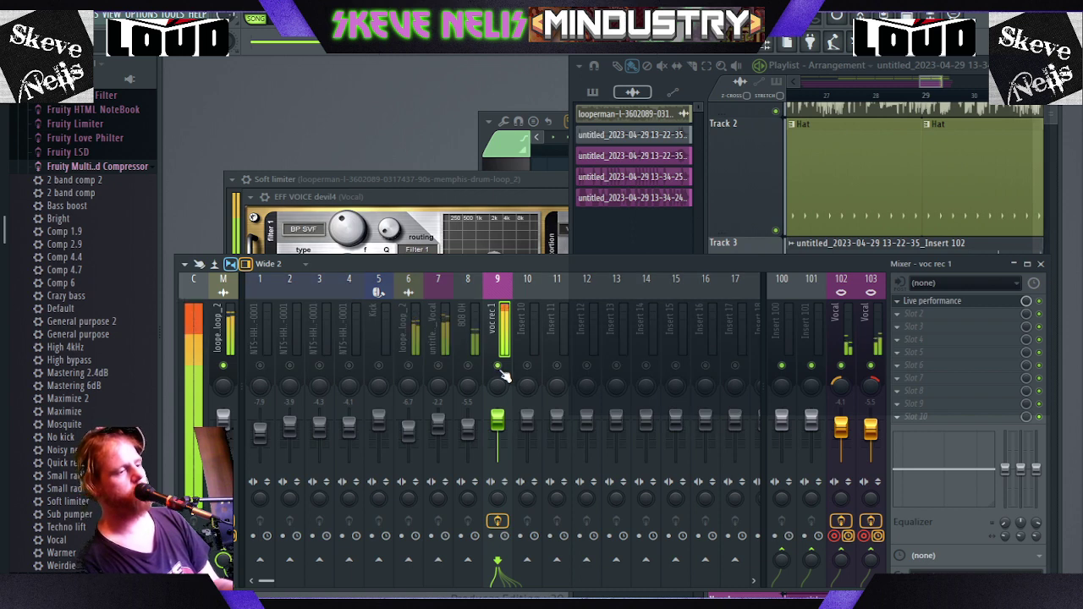
click(845, 555)
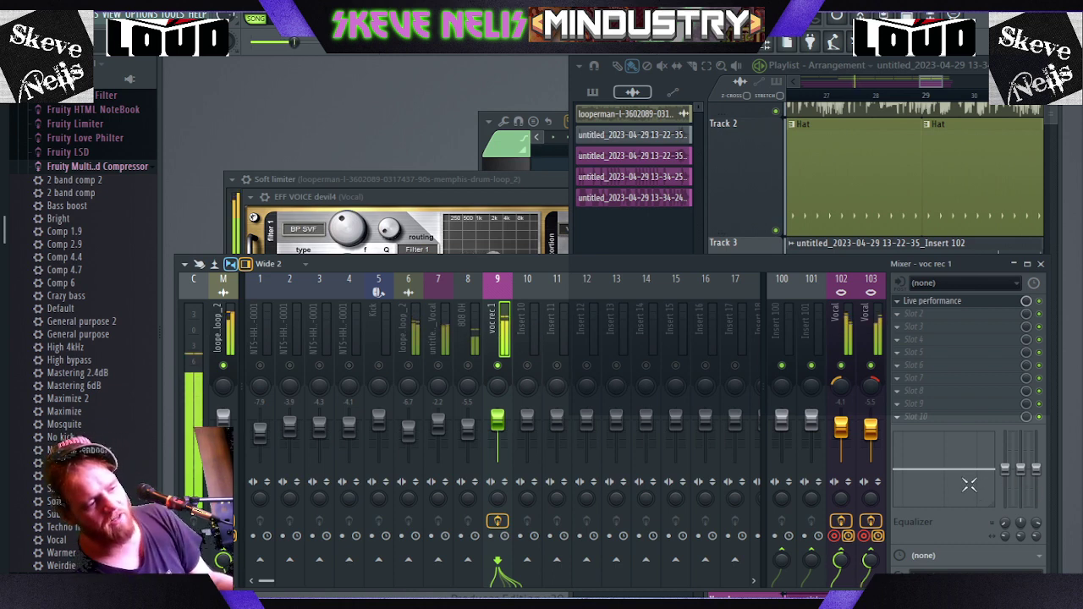
- Equalize voc rec 1, setting the low and high bands to -18.0 dB and the 1.5 kHz mid band to -10.1 dB
drag(1005, 469, 1005, 541)
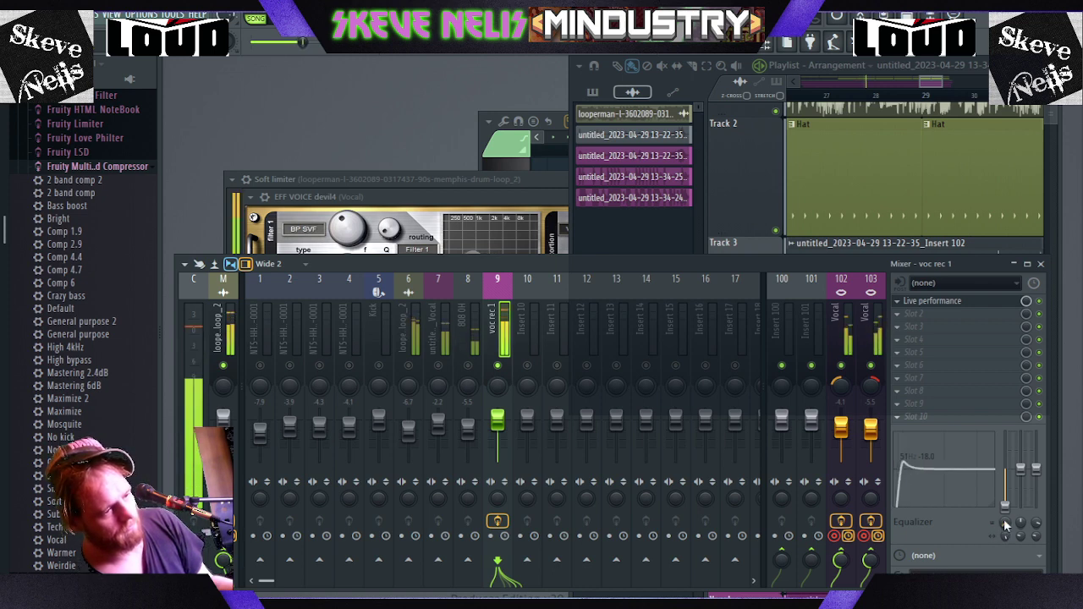
drag(1021, 469, 1037, 557)
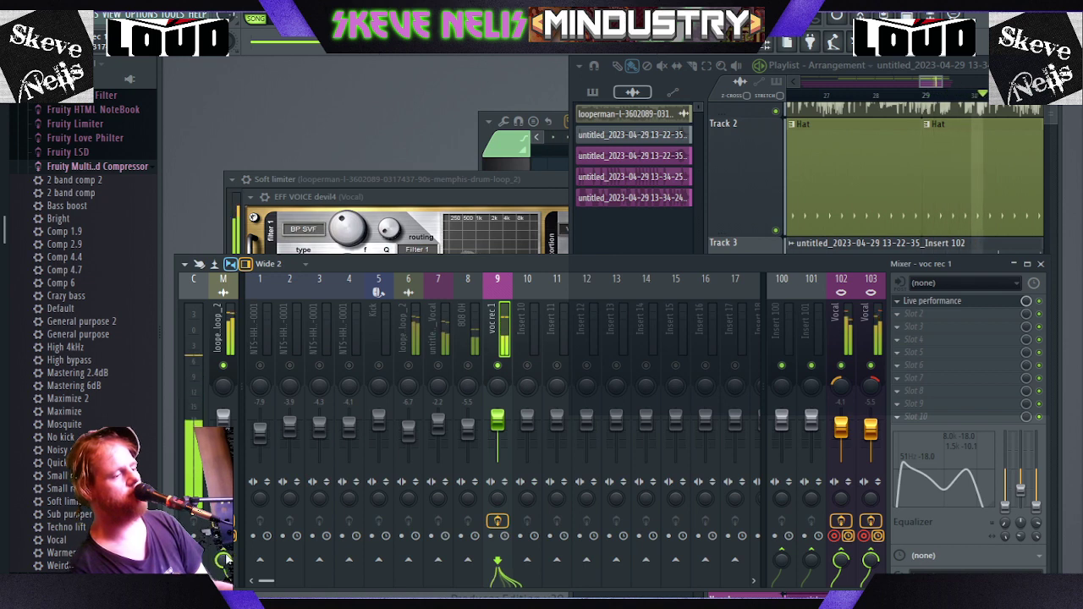
click(835, 476)
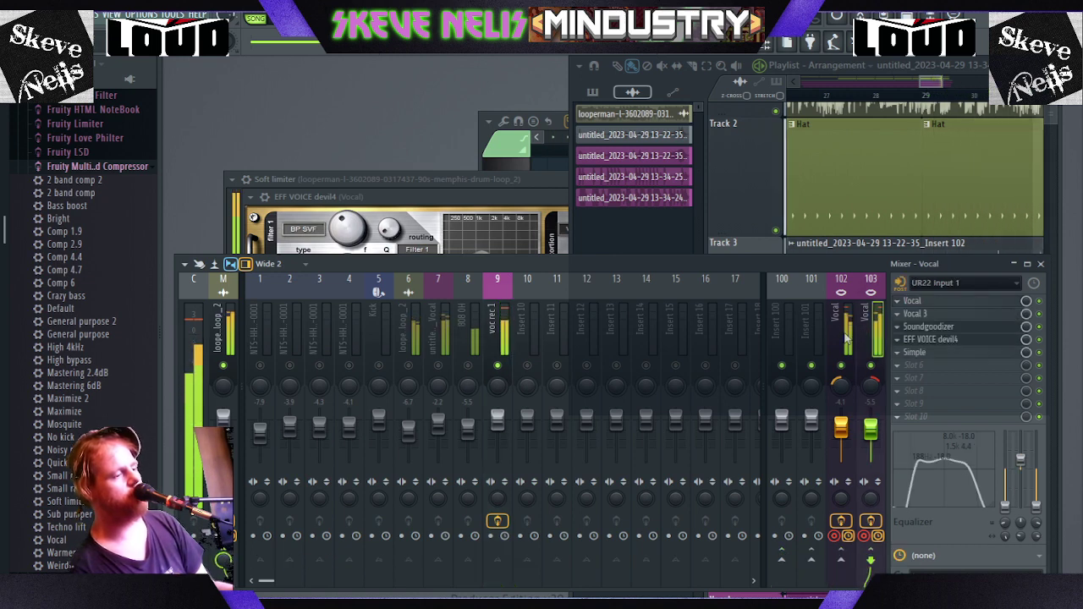
- Review the equalizer and sends of the voc rec 1 insert
click(497, 334)
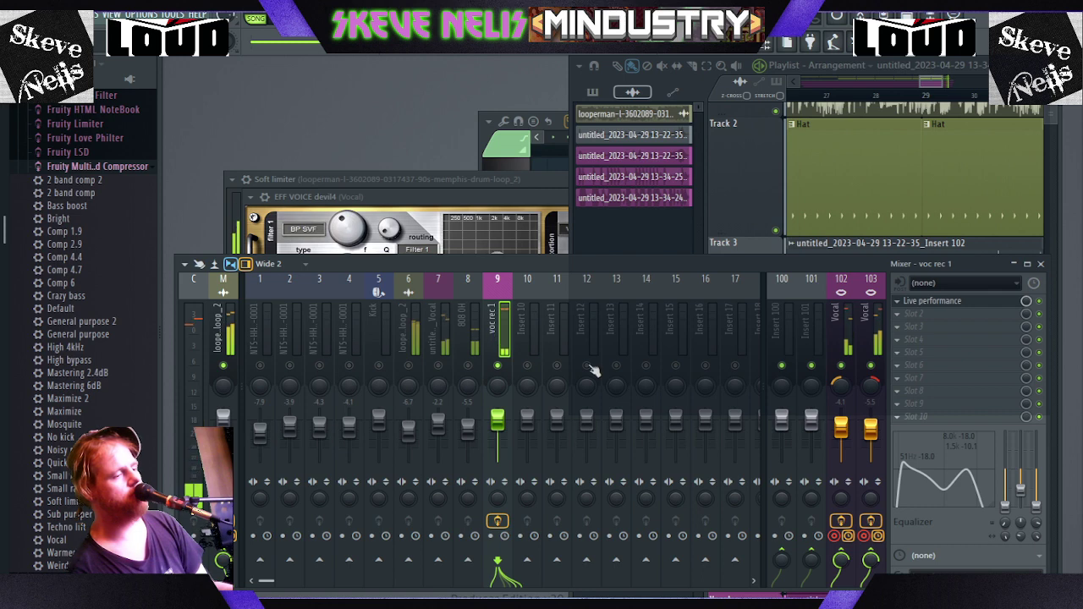
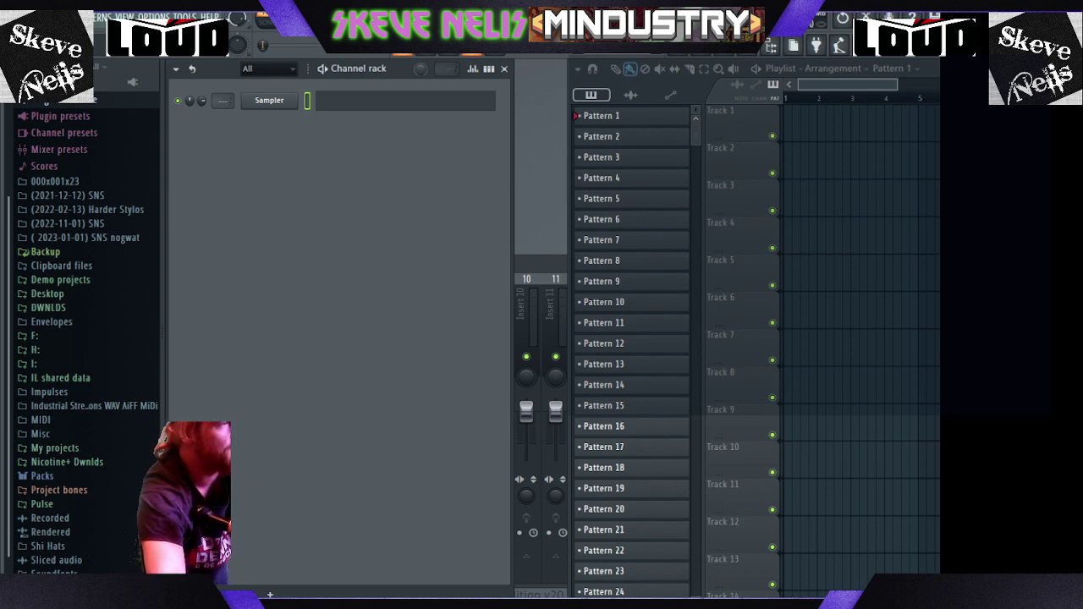
- Play the reloaded project and bring up the mixer, moved so its whole effects rack is in view
click(55, 296)
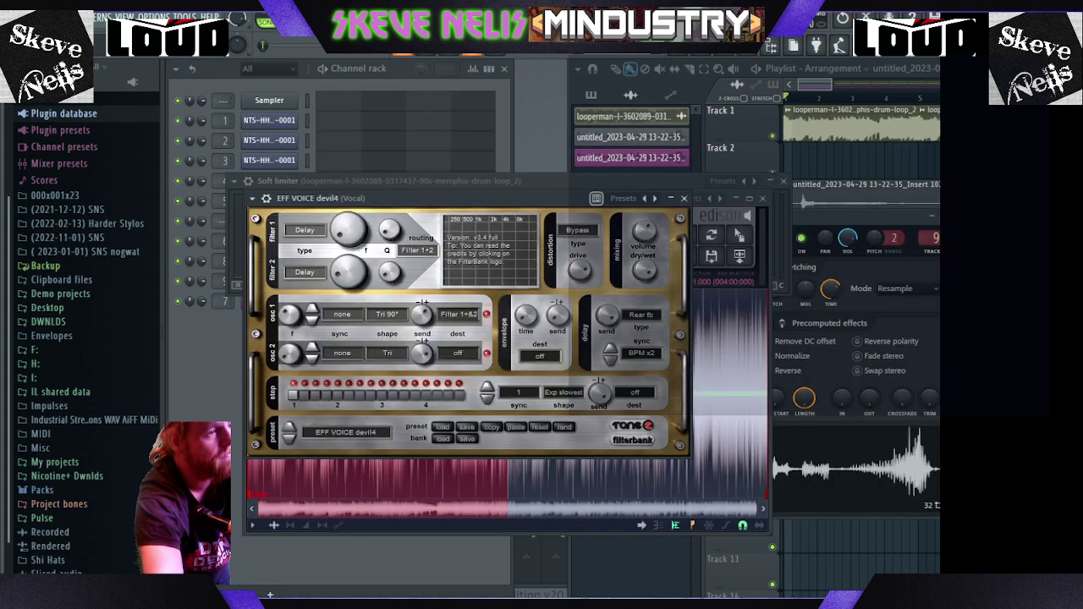
key(space)
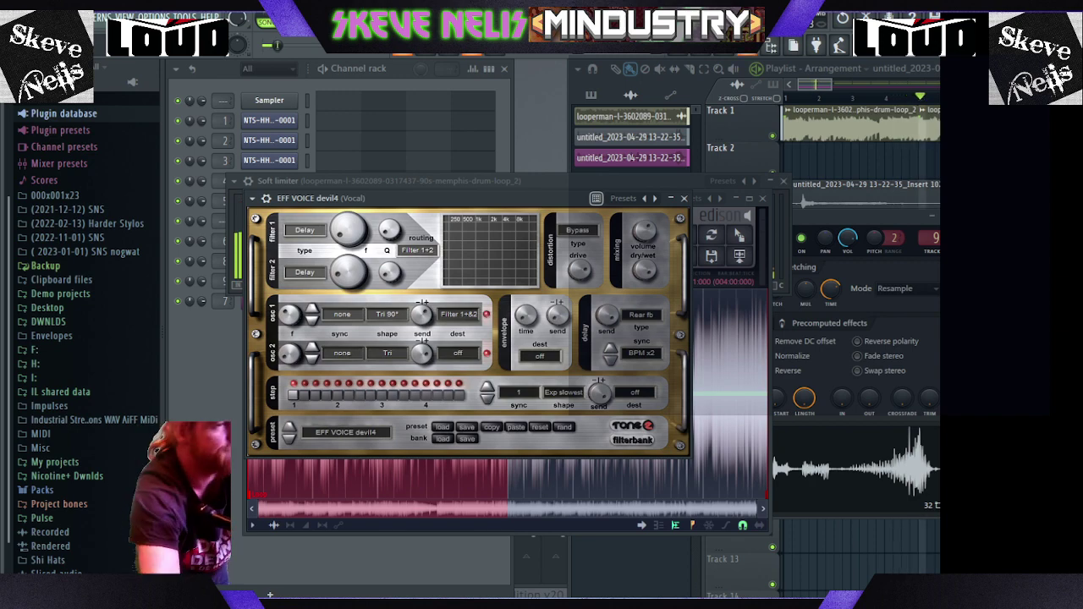
click(748, 47)
click(748, 47)
click(747, 47)
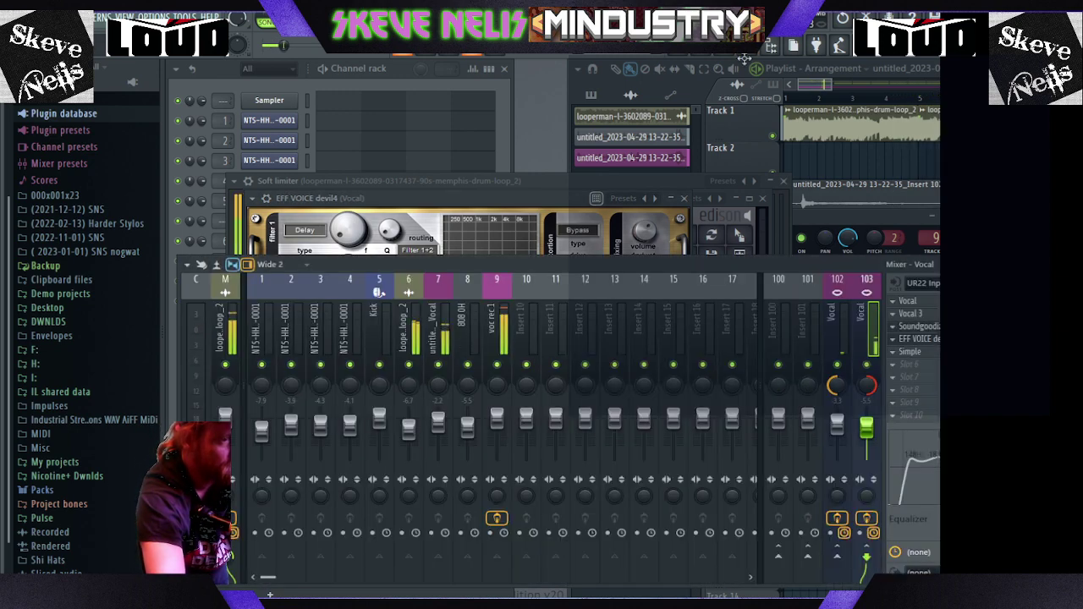
click(837, 520)
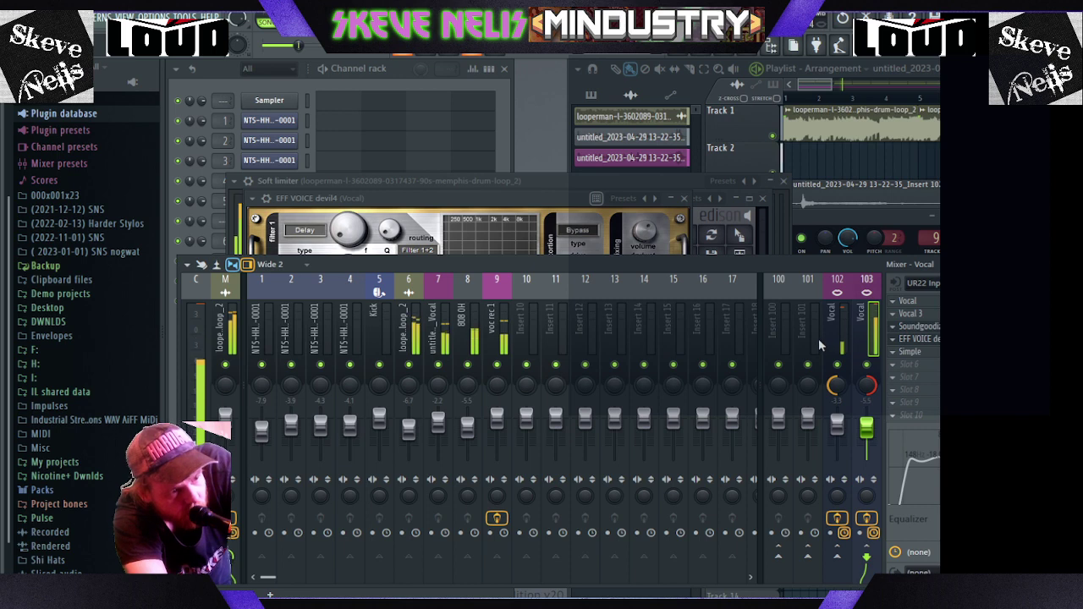
drag(823, 267, 683, 269)
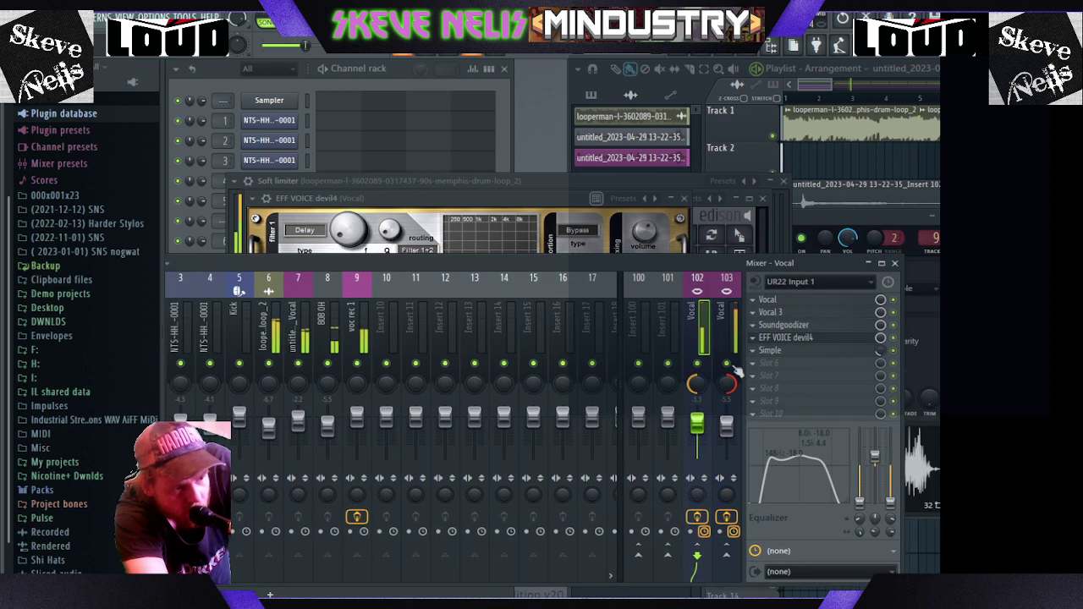
- Send the voc rec 1 insert to Vocal inserts 102 and 103
click(356, 335)
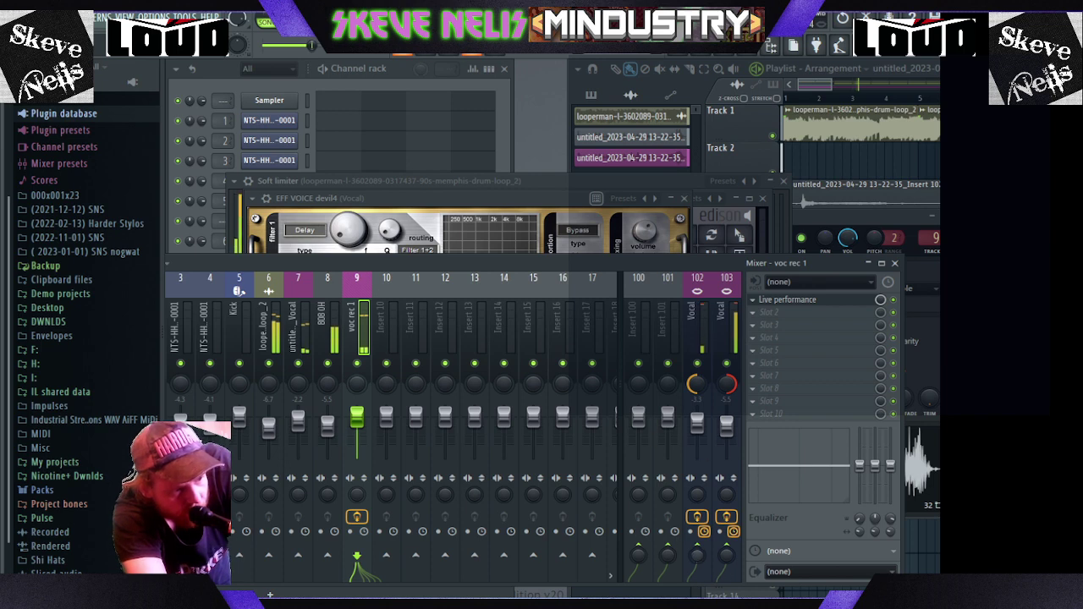
click(726, 555)
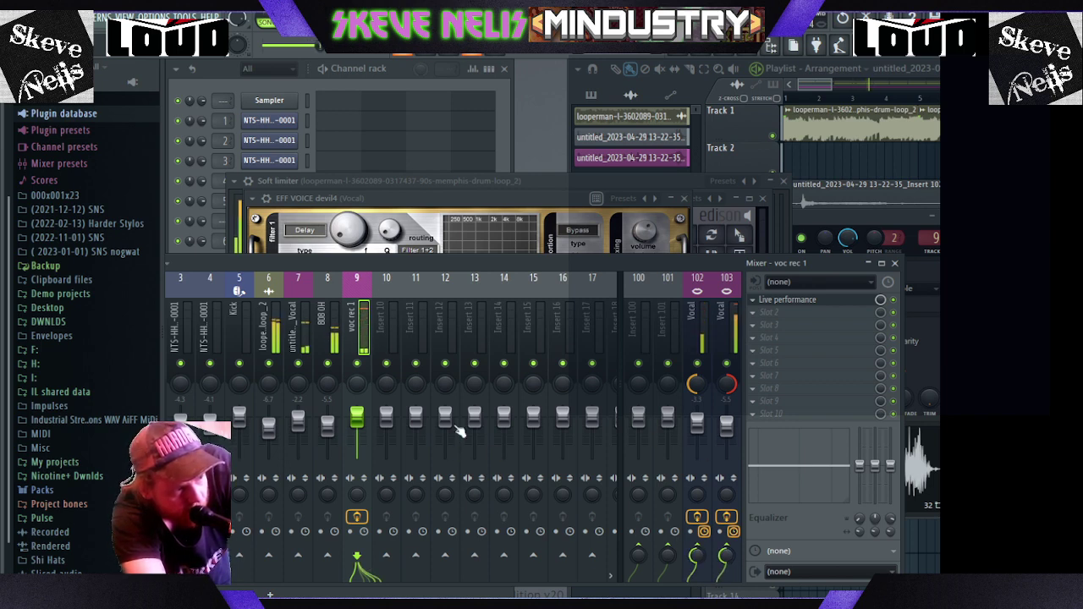
- Try sending the vocal on insert 7 to Vocal inserts 102 and 103, and turn both sends back down
click(296, 356)
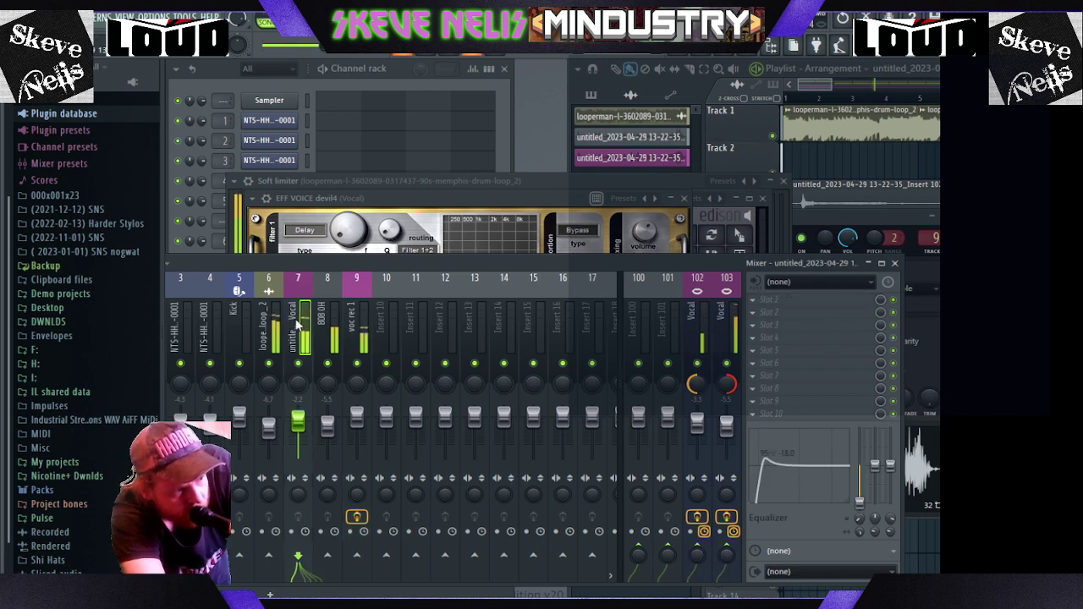
click(696, 555)
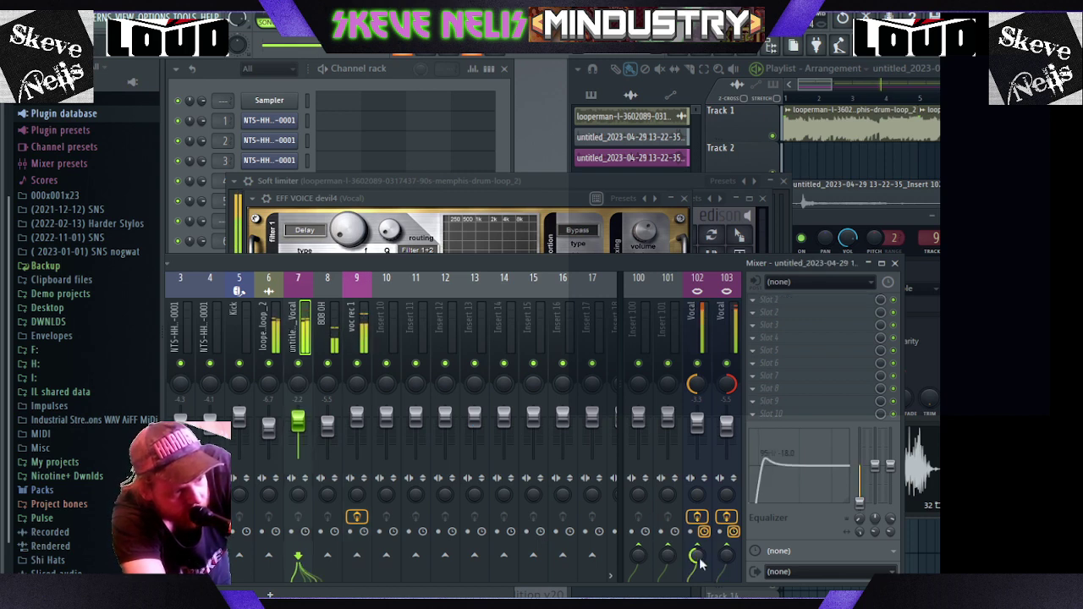
click(727, 557)
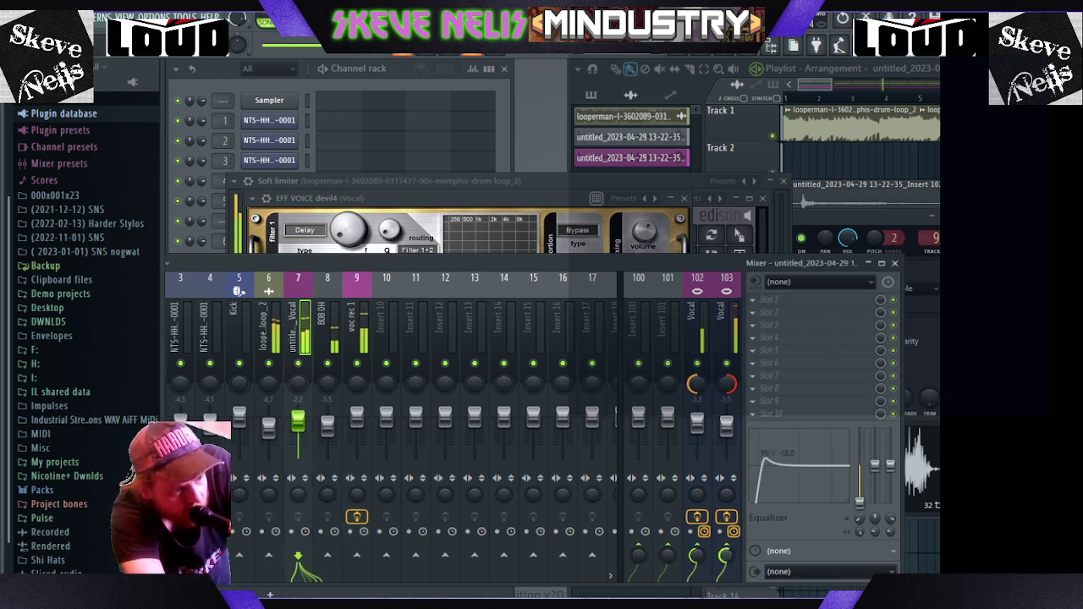
click(726, 555)
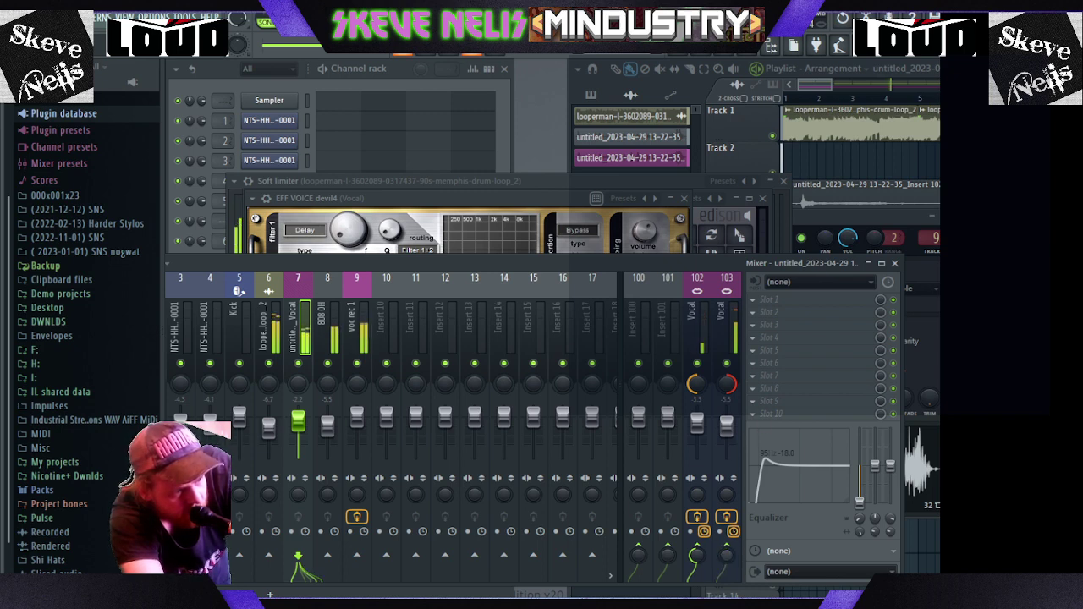
click(697, 546)
click(697, 554)
drag(704, 558, 703, 597)
- Fine-tune the voc rec 1 send to insert 102, and in its Live performance equalizer raise band 63 to mid-level and adjust band 250
click(359, 348)
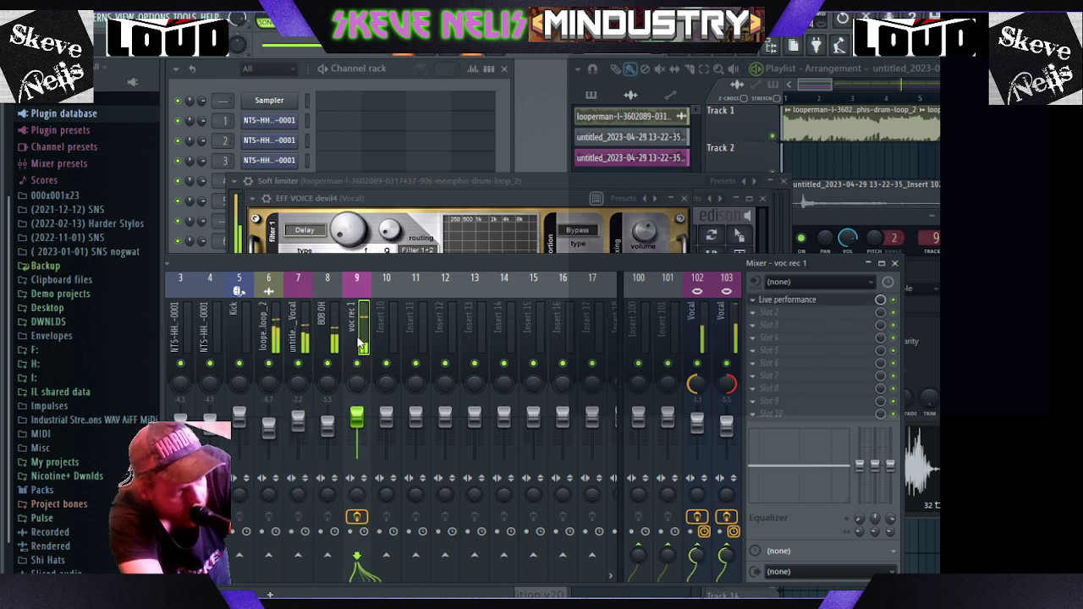
drag(703, 550, 703, 574)
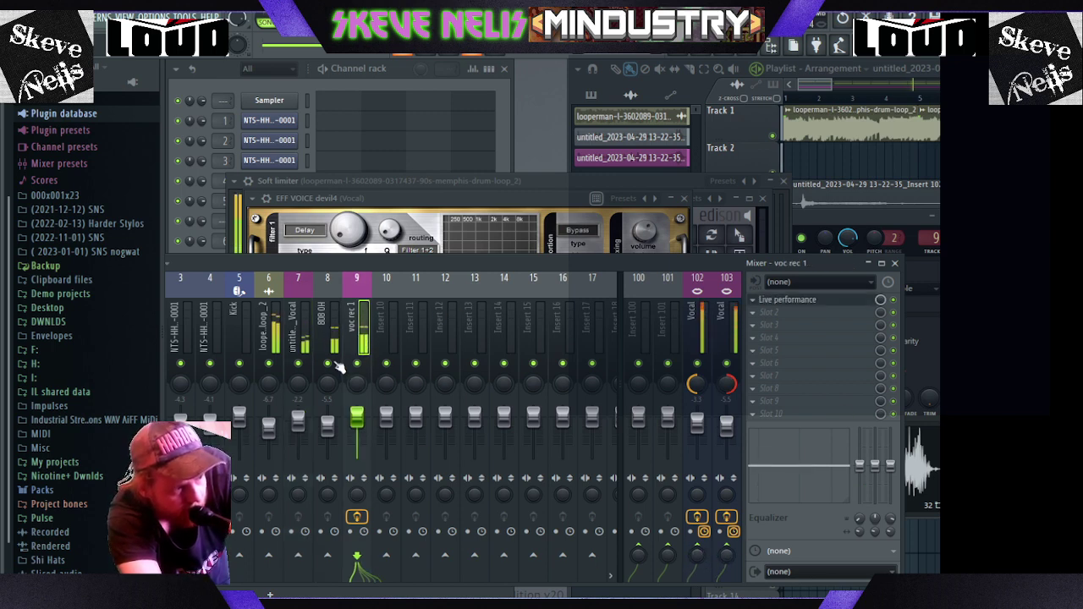
click(828, 309)
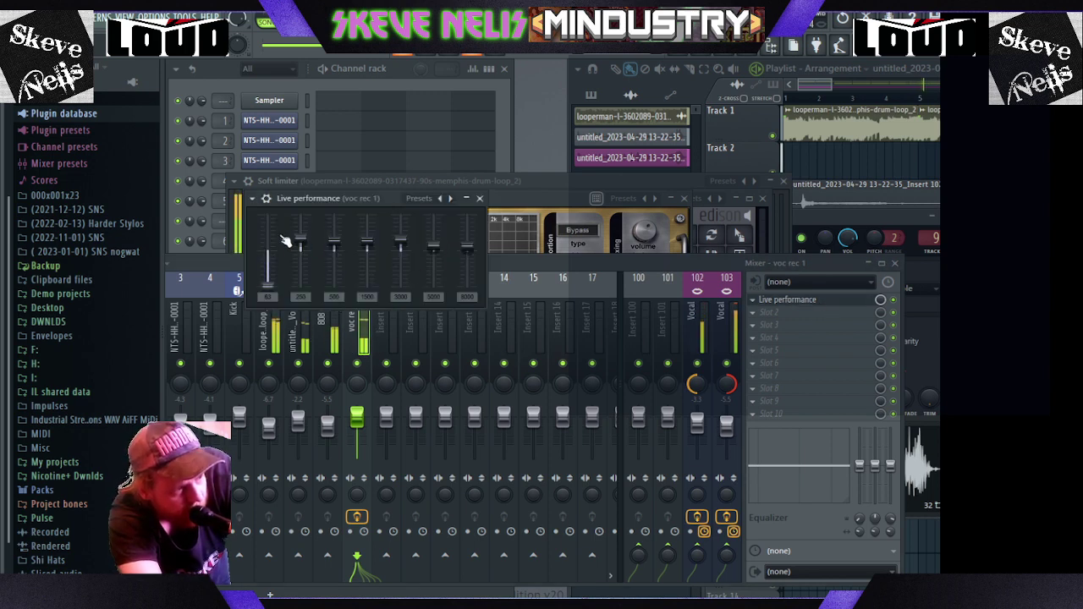
mouse_move(304, 255)
mouse_down()
mouse_move(307, 286)
mouse_move(304, 219)
mouse_move(304, 258)
mouse_move(302, 242)
mouse_up()
drag(268, 284, 267, 250)
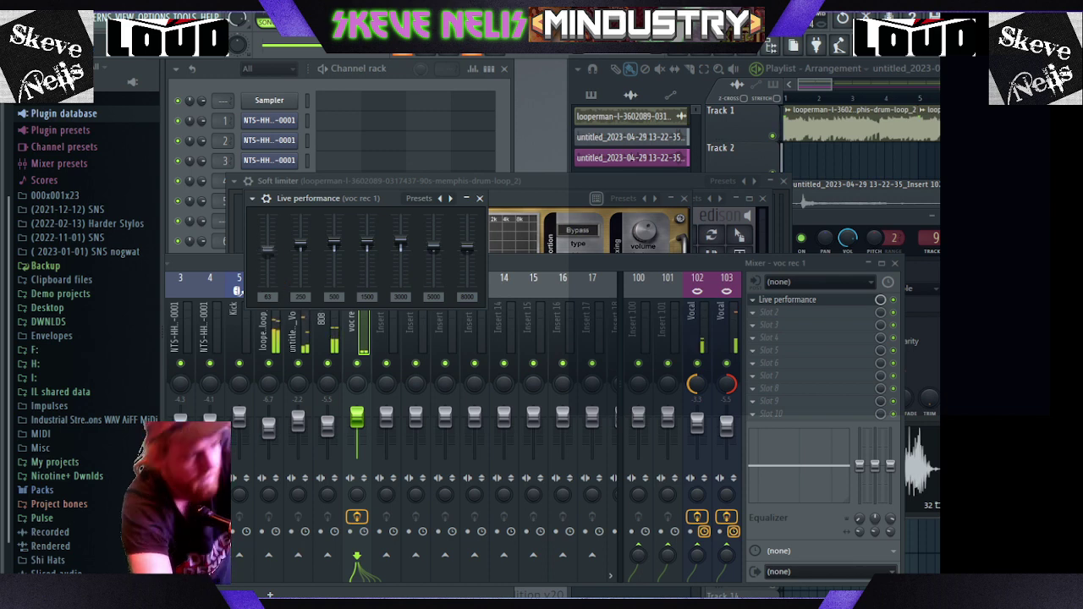
- Try merging the stereo separation of Vocal inserts 102 and 103, and center the panning of both
click(692, 323)
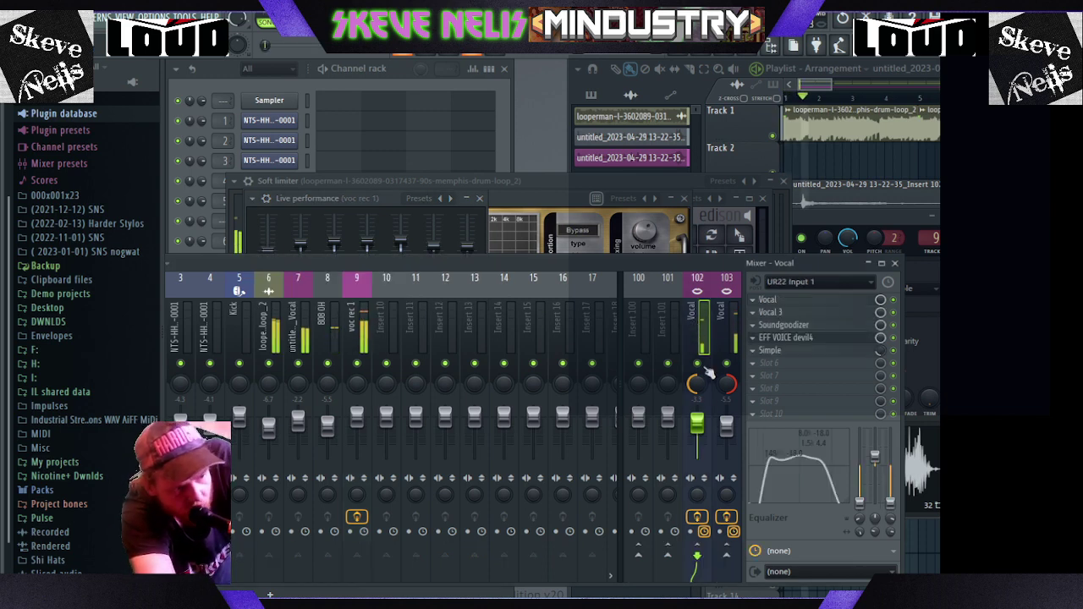
drag(698, 495, 698, 462)
drag(726, 496, 726, 464)
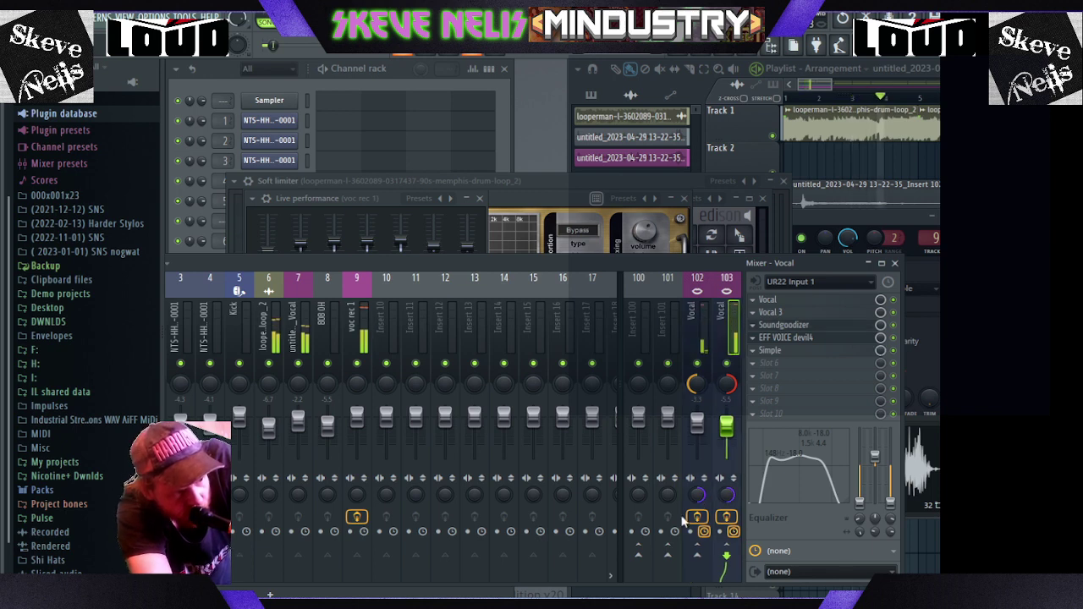
click(697, 363)
drag(696, 387, 726, 377)
click(697, 363)
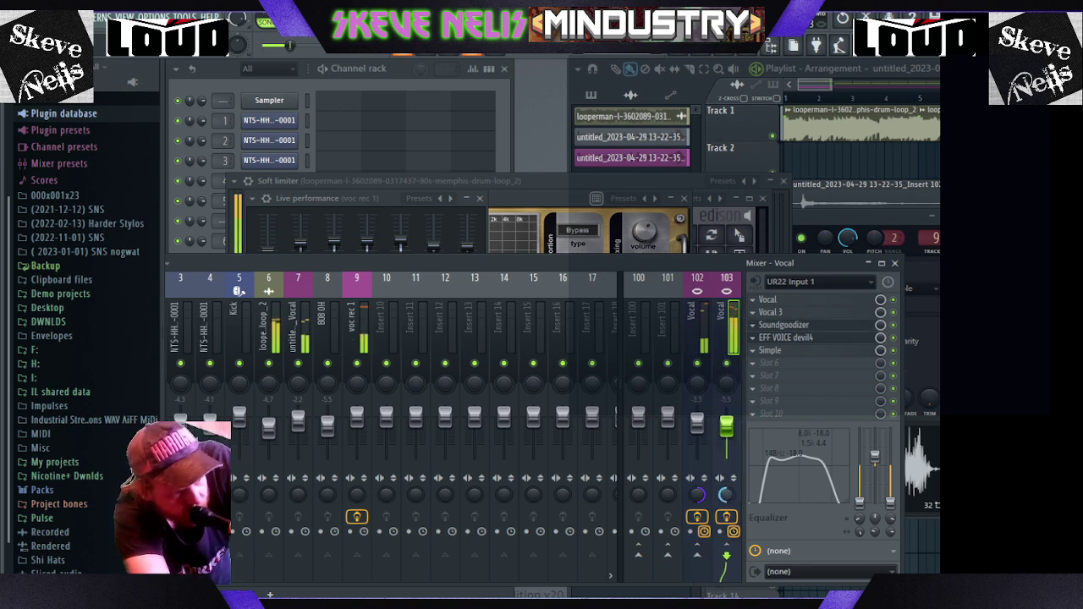
- Lower Vocal insert 102 close to insert 103's level, comparing stereo separation settings and its sound with effects bypassed
drag(698, 498, 699, 526)
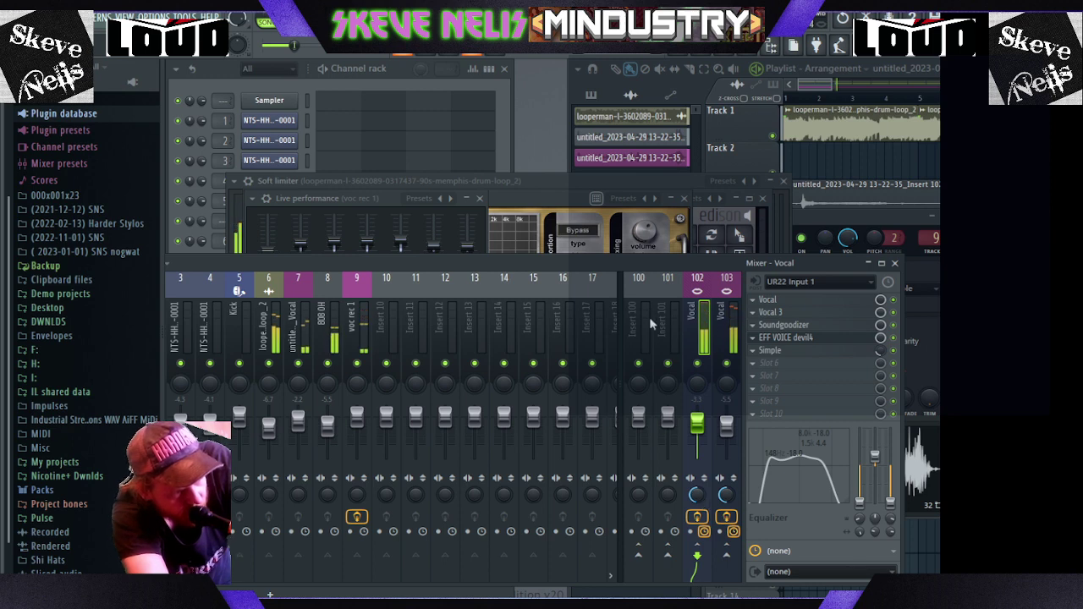
drag(698, 428, 697, 454)
drag(698, 497, 699, 514)
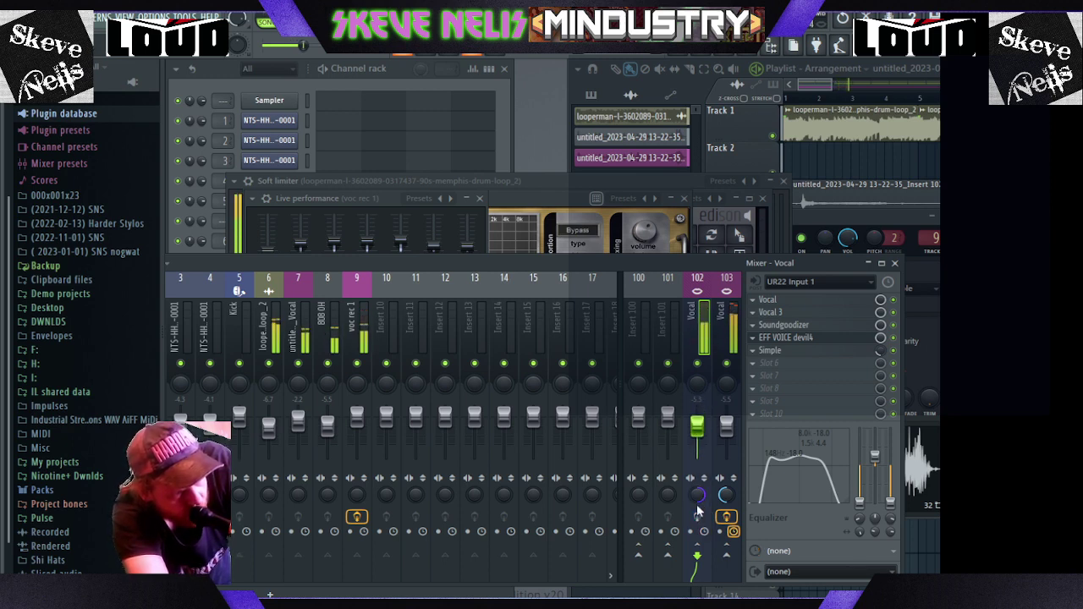
click(703, 531)
click(700, 518)
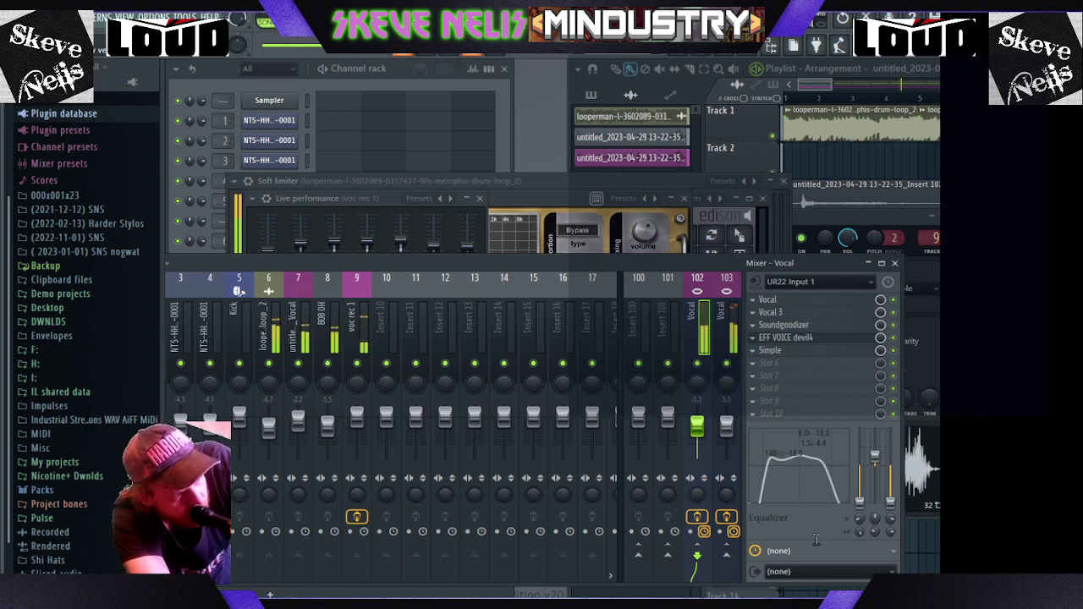
- Mute Vocal insert 103 and open the EFF VOICE devil4 effect on Vocal insert 102
click(733, 321)
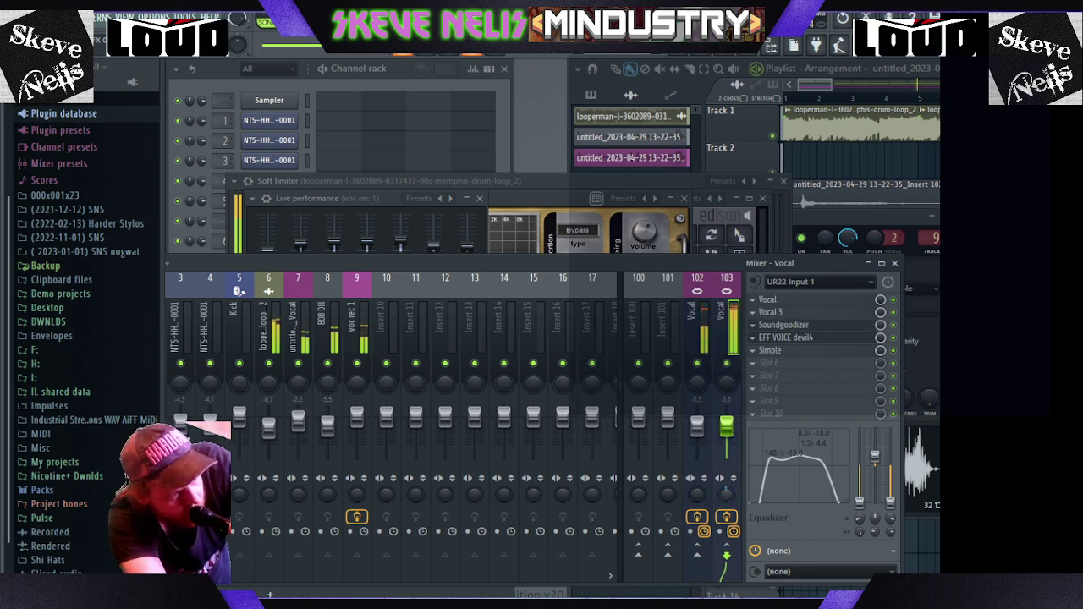
click(702, 346)
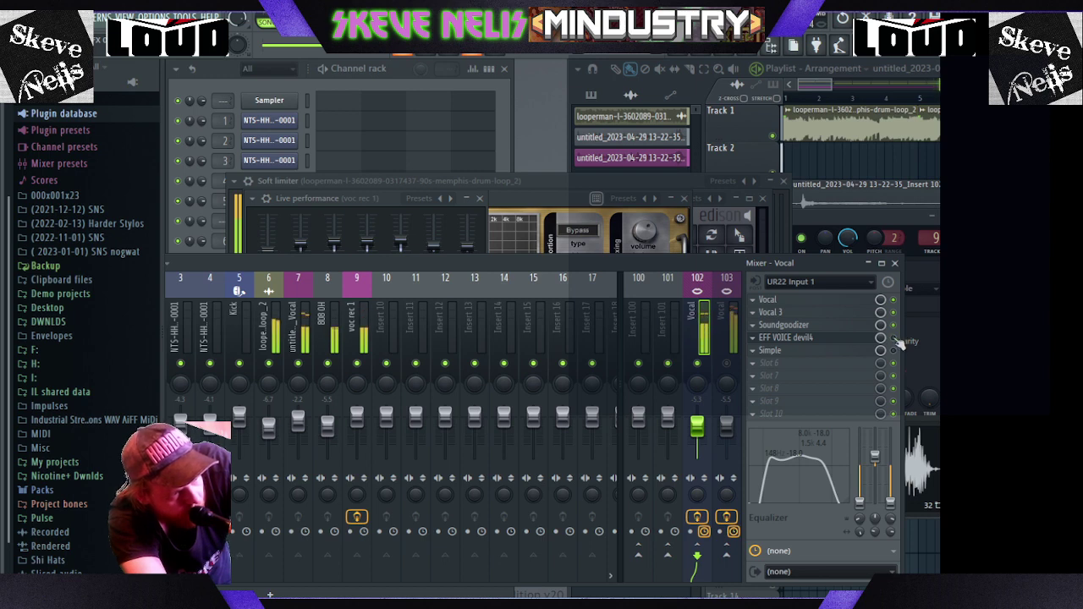
click(846, 337)
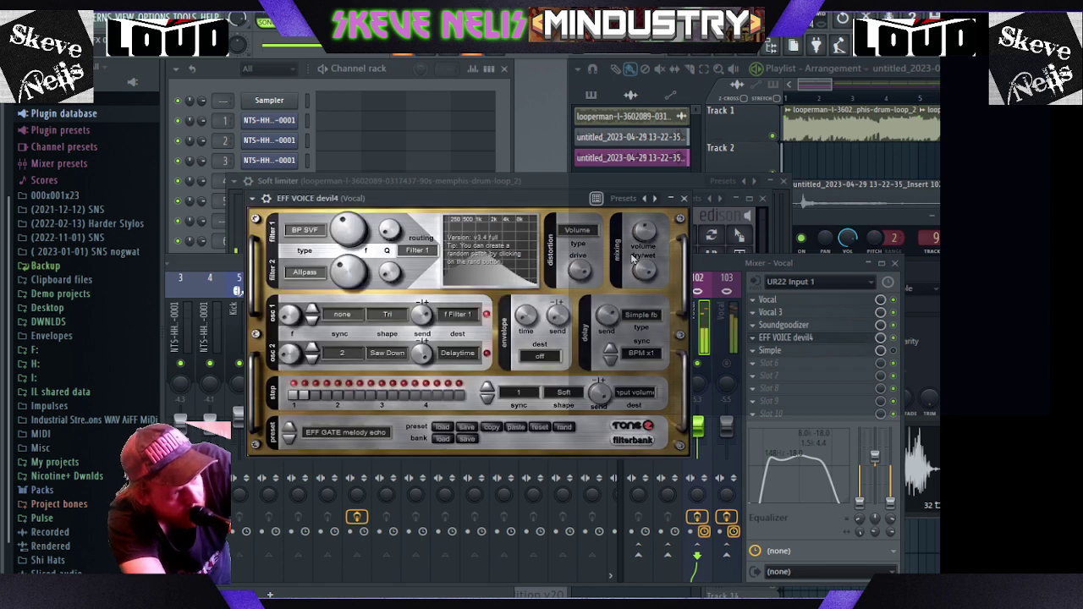
- Audition the filterbank's EFF GATE presets on Vocal insert 102, including echo 3 and trance saw
click(287, 429)
click(288, 428)
click(288, 428)
click(287, 428)
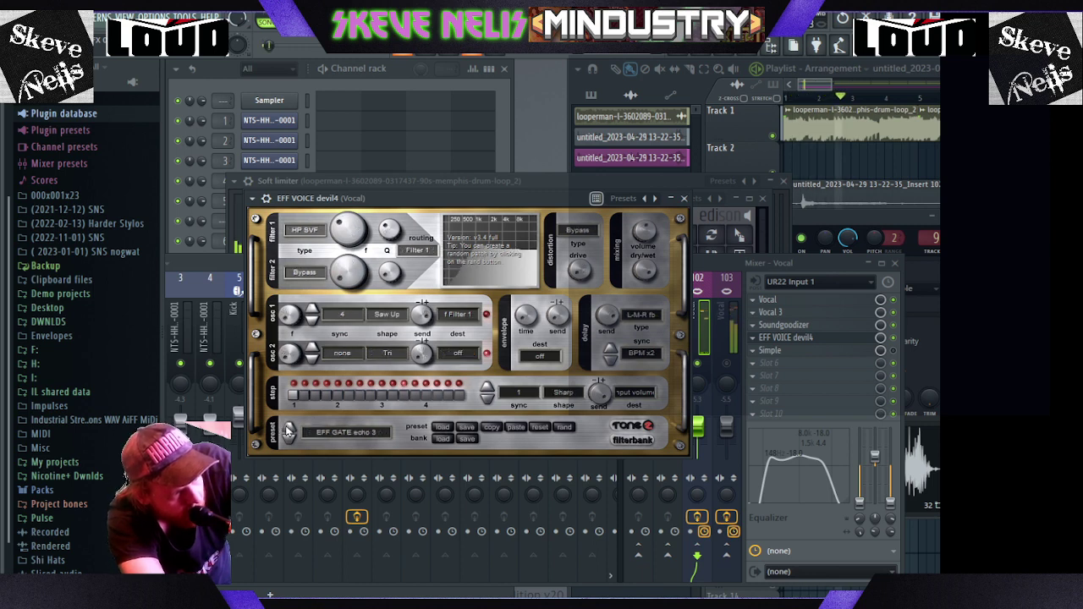
click(288, 430)
click(288, 430)
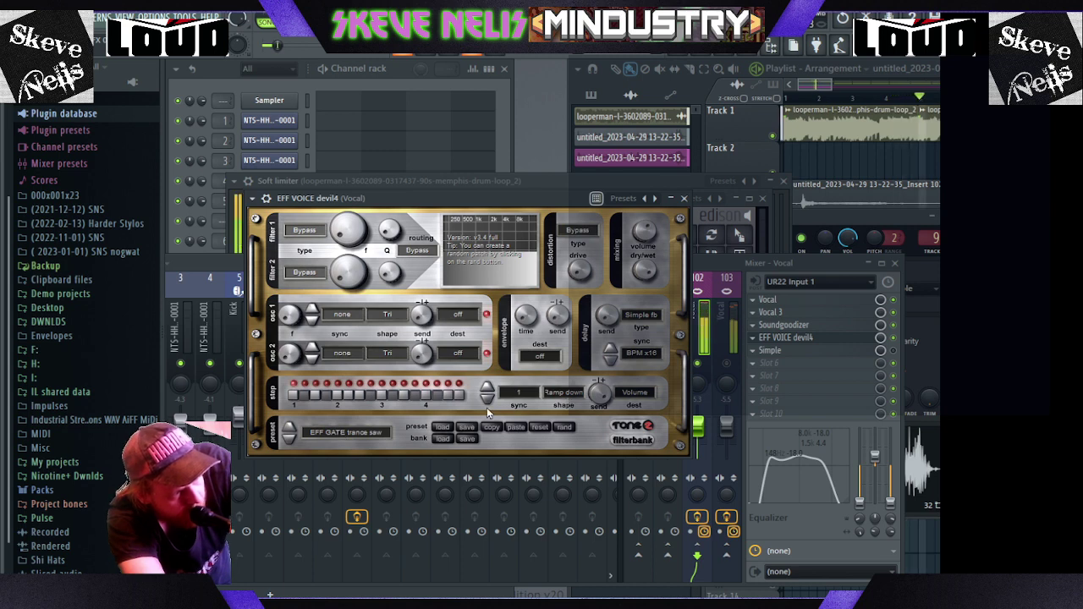
- Audition the filterbank presets REVERB glass, REVERB damped and REVERB morph on Vocal insert 102
click(526, 353)
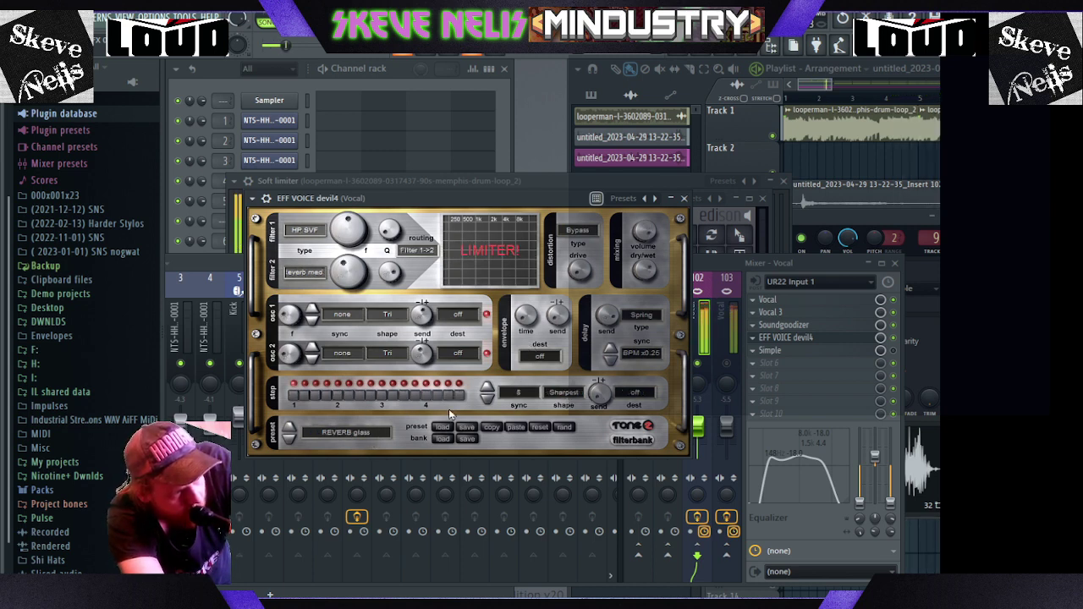
click(513, 335)
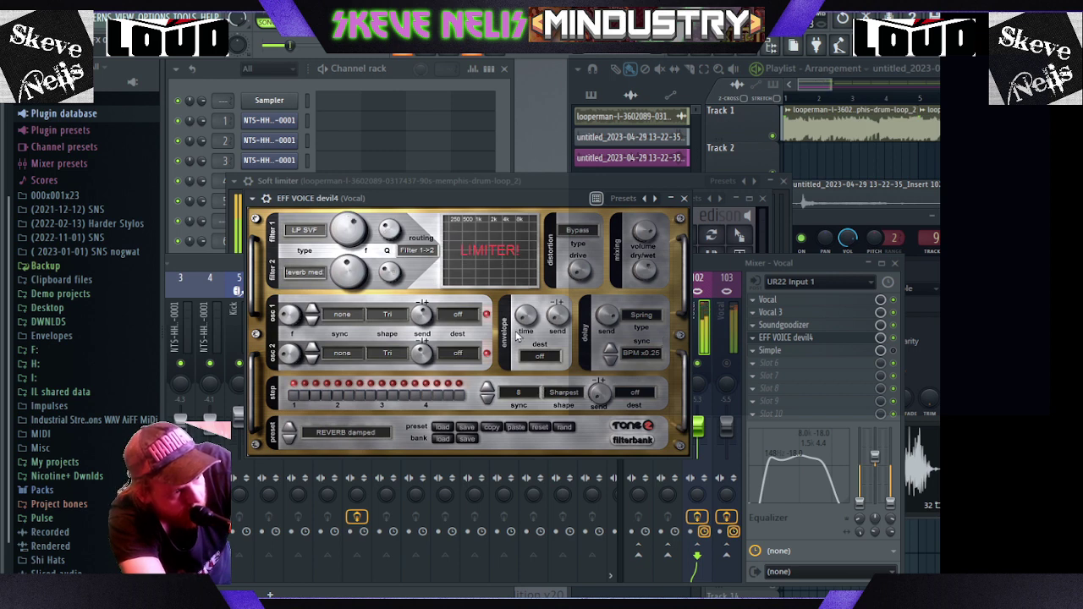
click(526, 328)
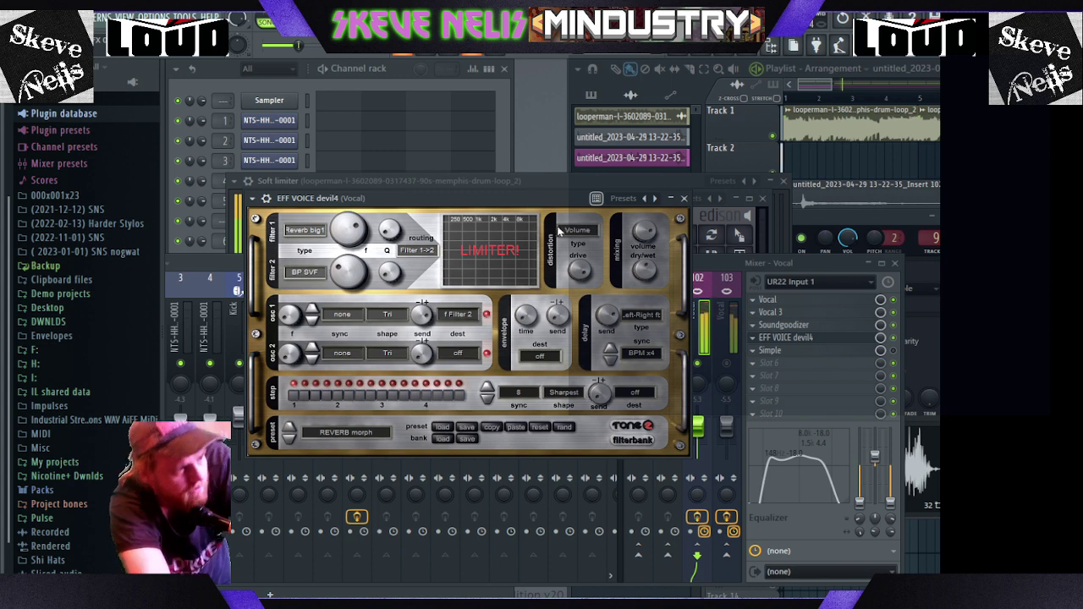
- Compare the EFF VOICE presets pitchverb, pitchverb2 and devil4 on Vocal insert 102, and load EFF VOICE devil3
click(562, 206)
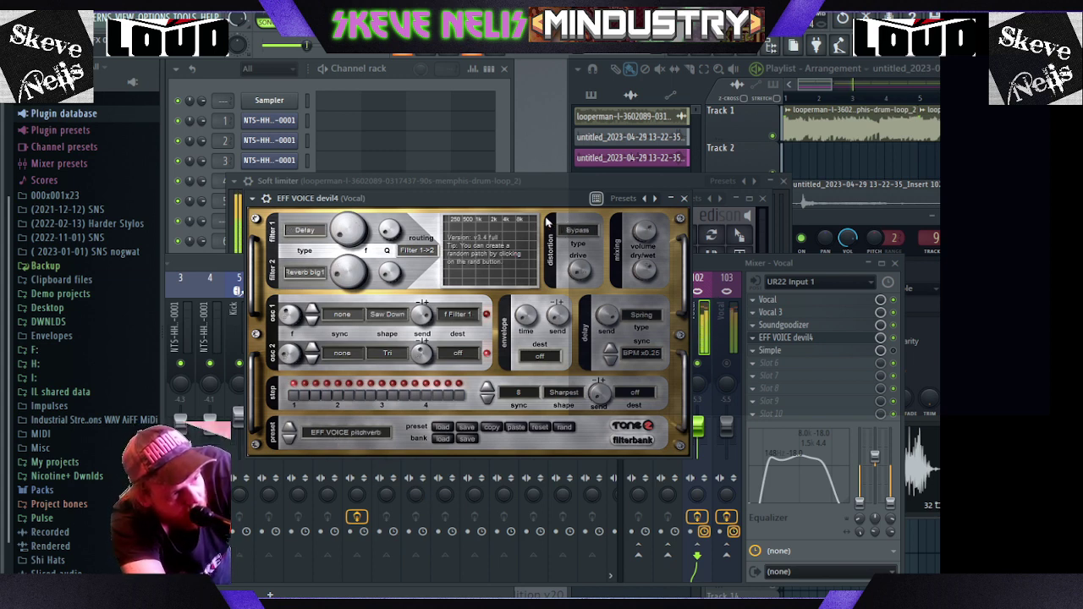
click(545, 222)
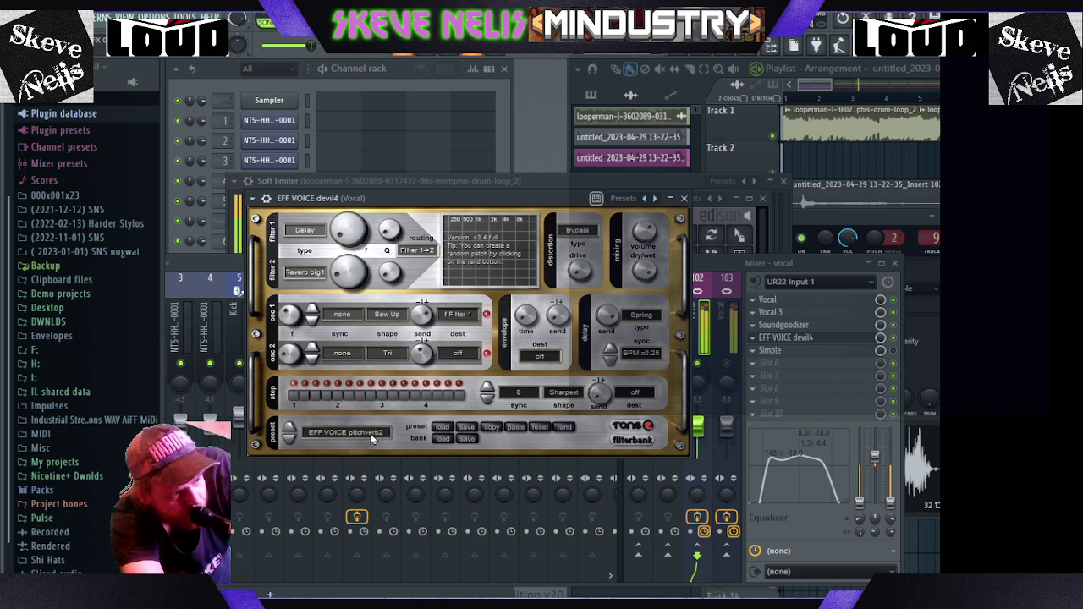
click(545, 237)
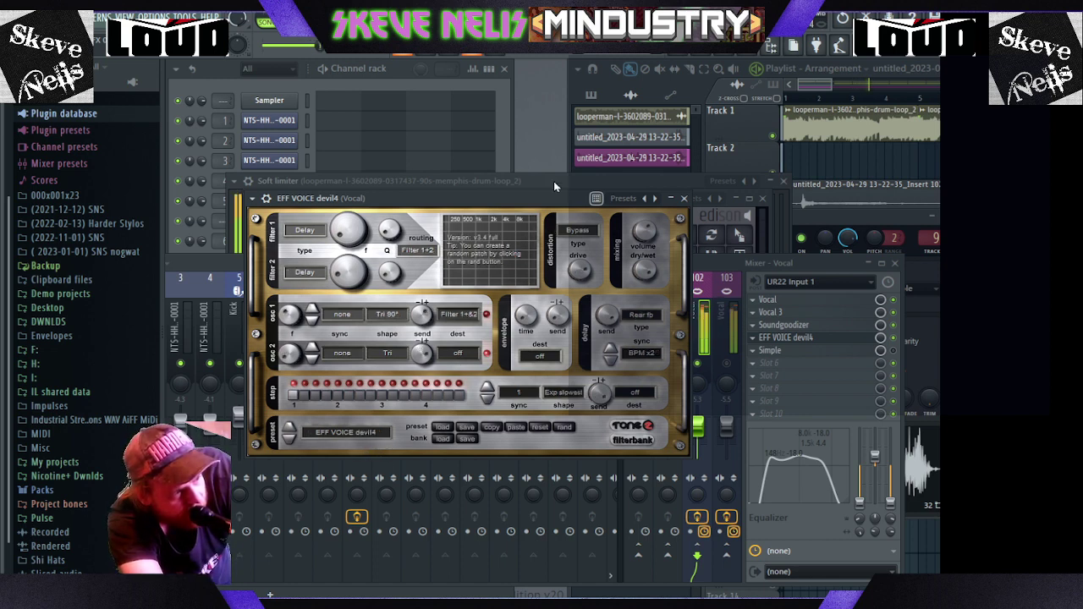
click(554, 182)
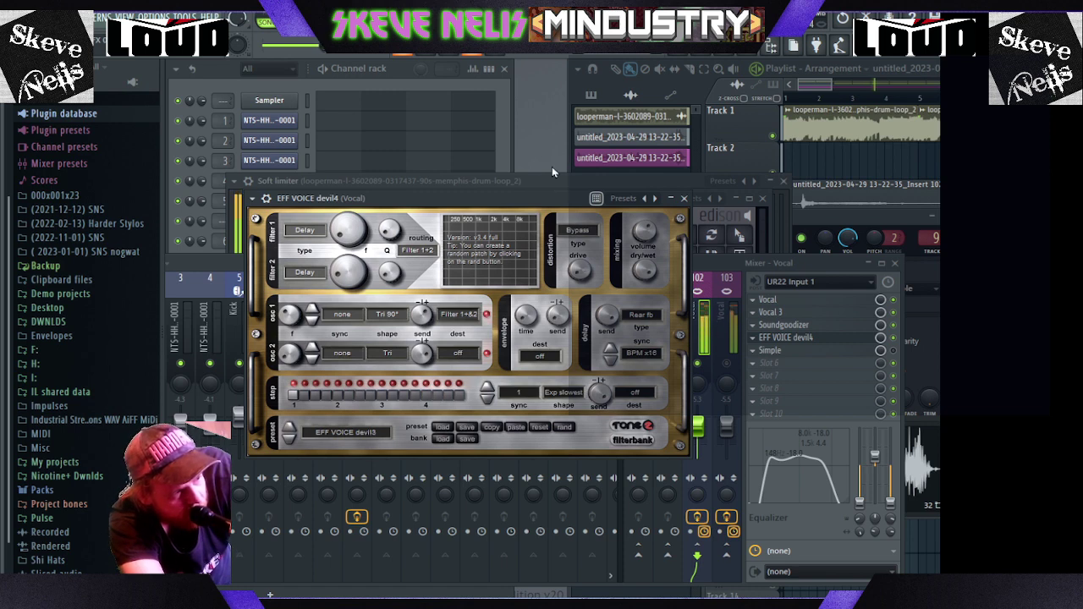
- Audition the filterbank presets EFF VOICE devil1, devil2 and devil3 against EFF DIST echo 2 and EFF DIST waveshaper on Vocal insert 102
click(552, 167)
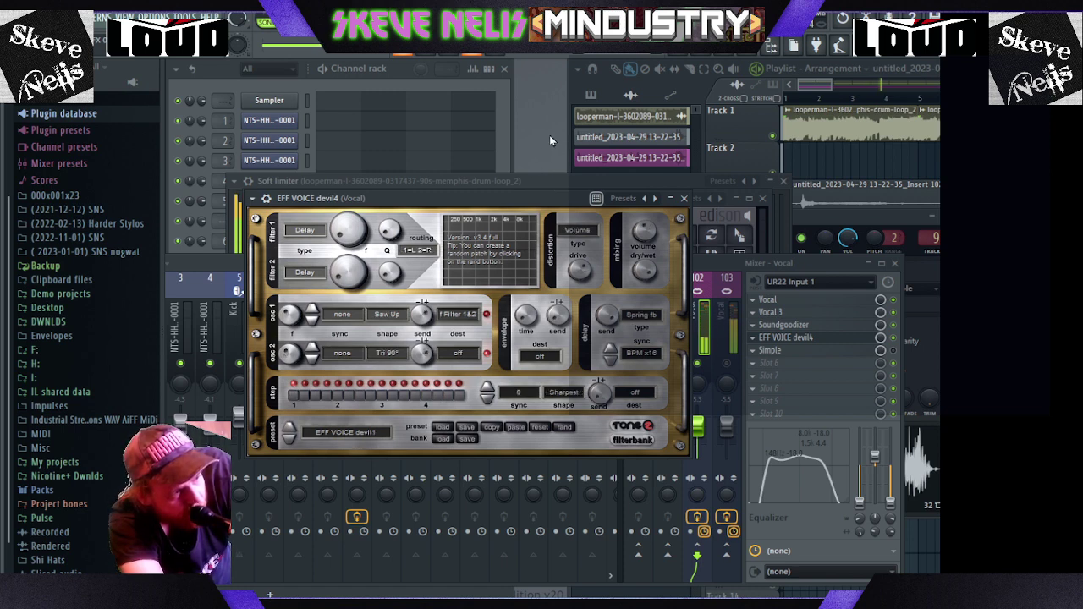
click(551, 130)
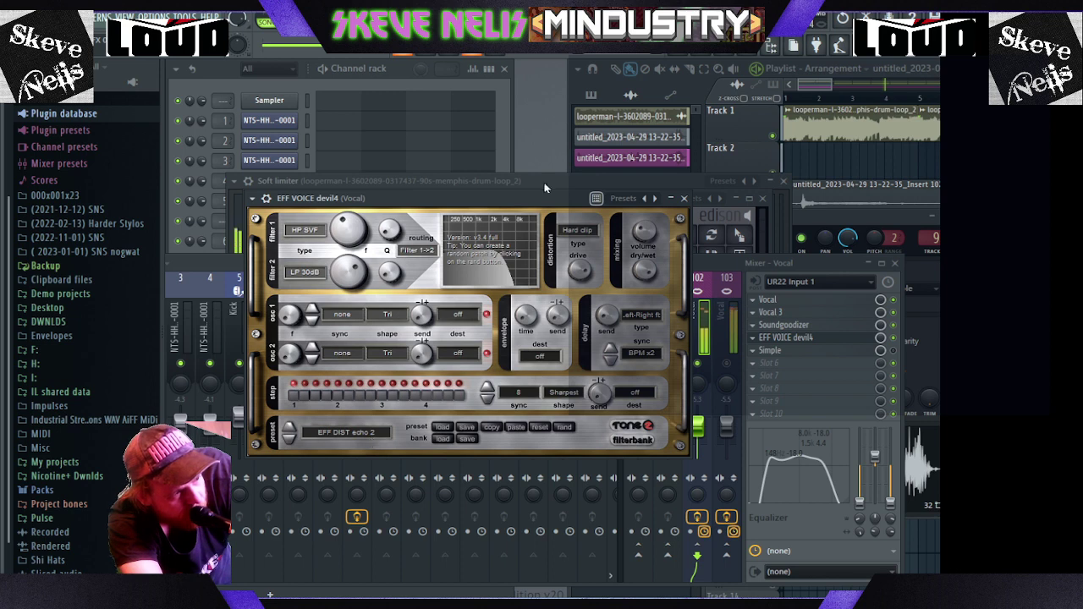
click(562, 143)
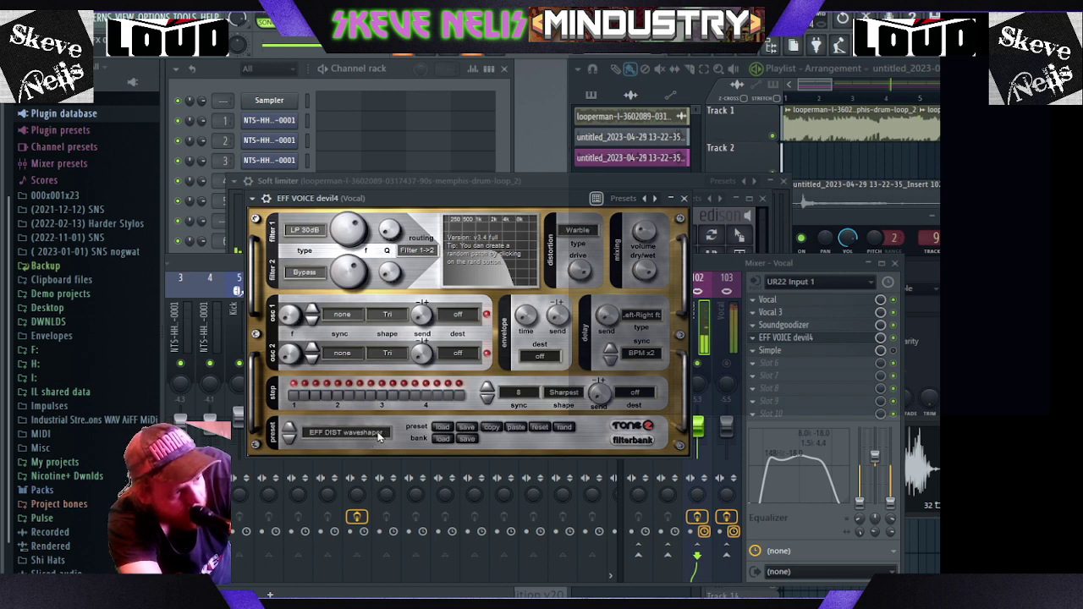
click(567, 159)
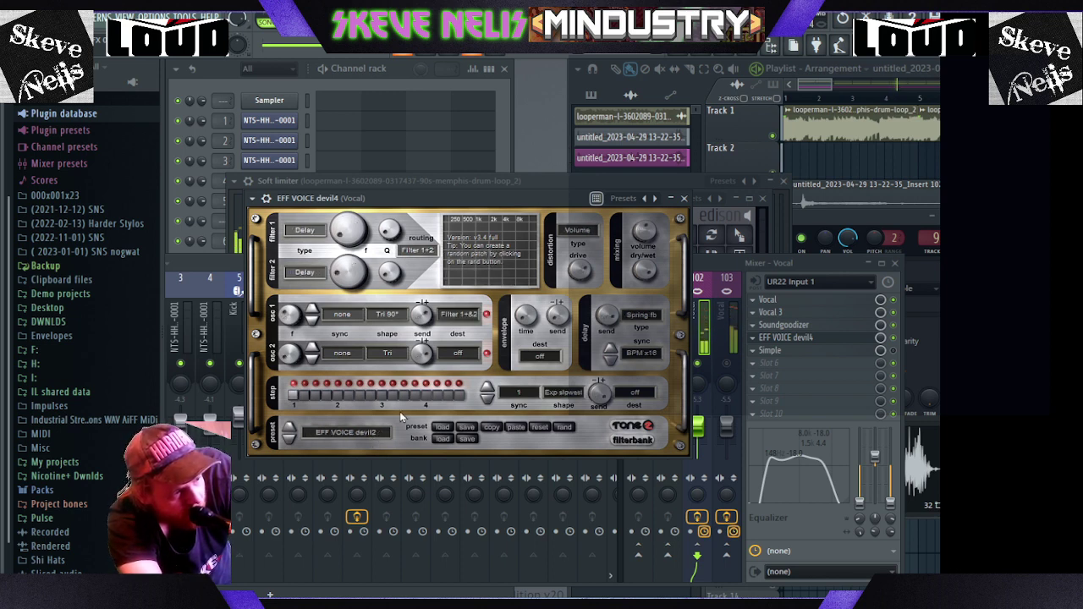
click(539, 162)
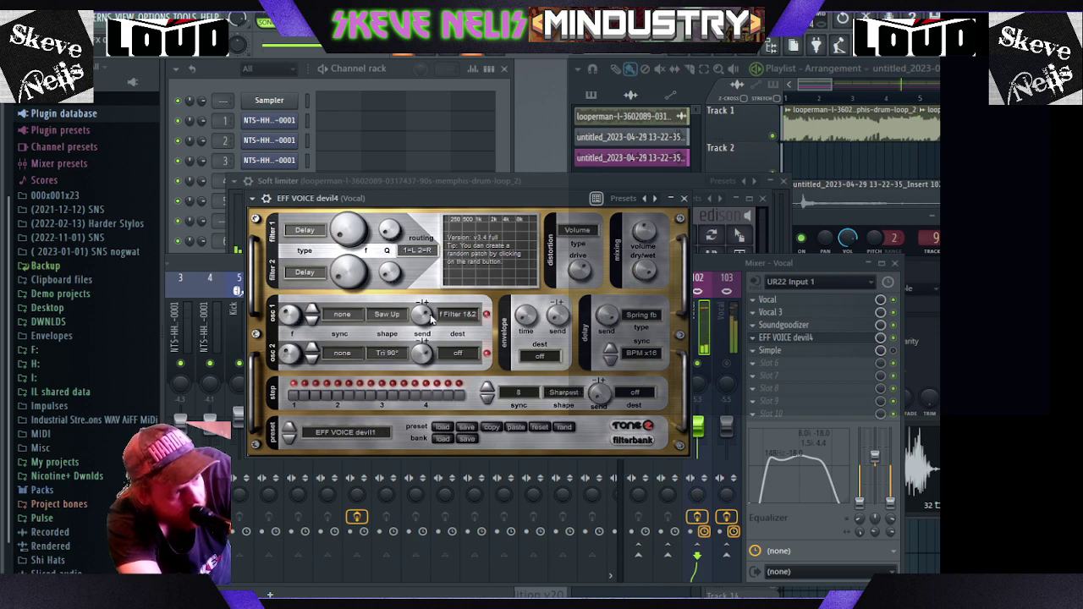
click(565, 180)
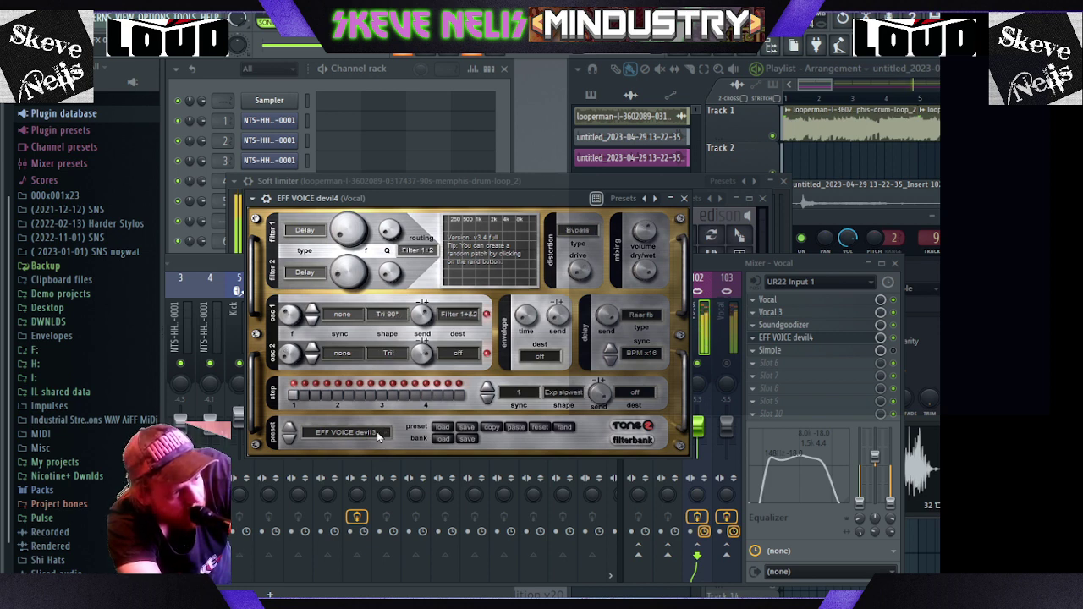
- Audition the filterbank presets PAD Vocal, PAD SWF-Gate, ECHO damp and PAD Multiswells on Vocal insert 102
scroll(379, 434, up, 1)
click(745, 408)
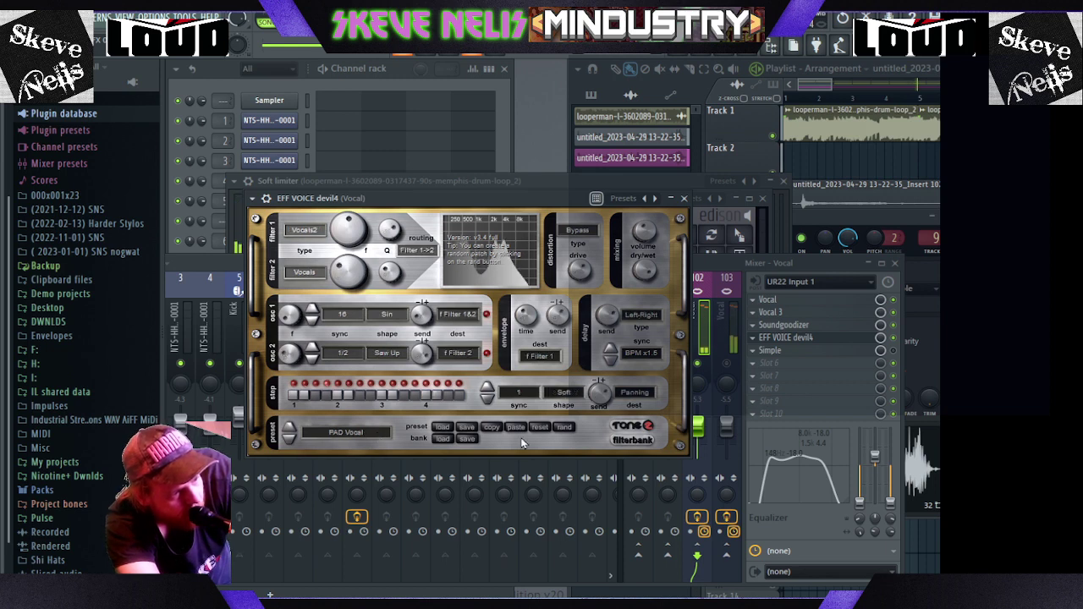
click(749, 416)
scroll(357, 427, down, 1)
scroll(357, 437, down, 1)
click(757, 364)
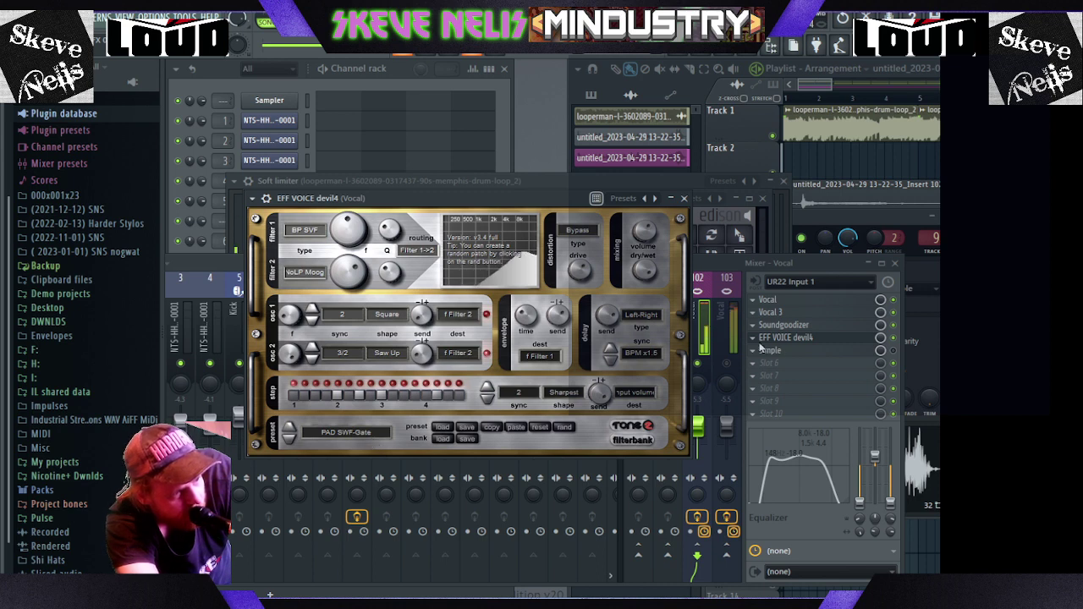
click(764, 348)
click(383, 433)
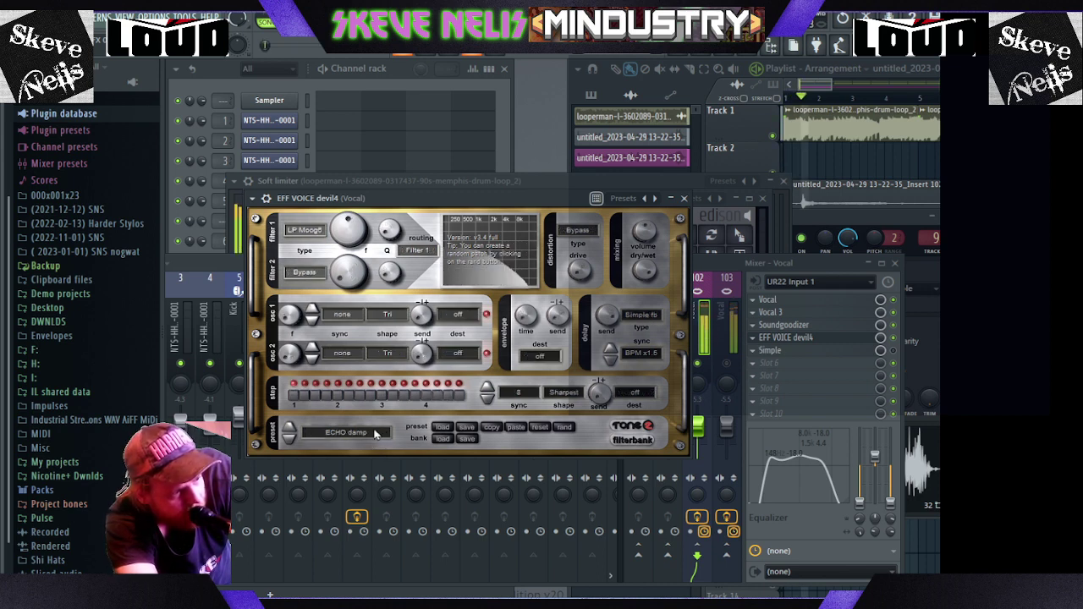
click(738, 331)
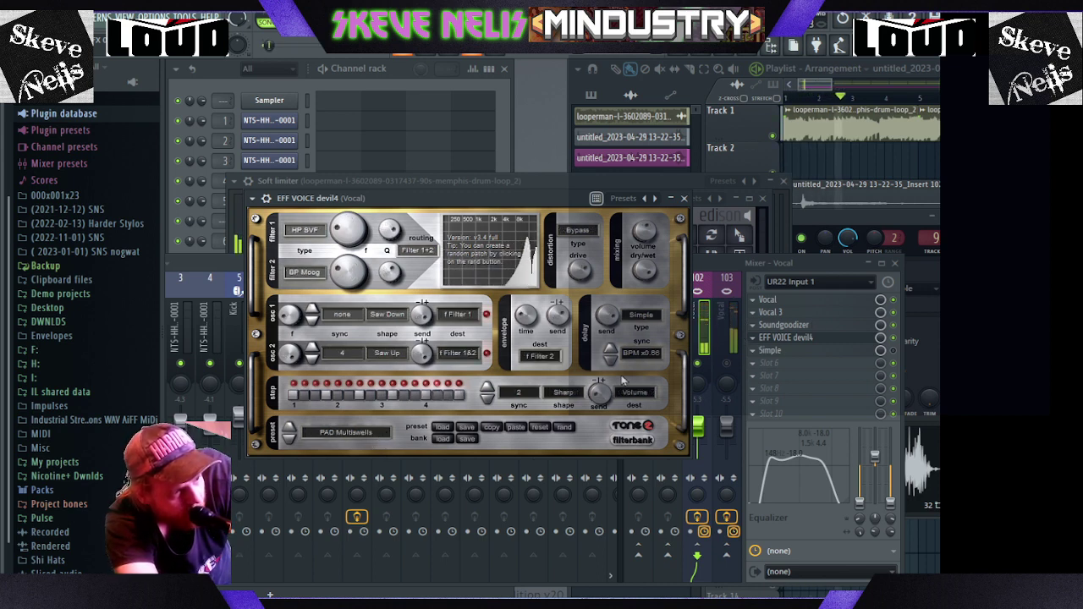
- Audition the FX Phaser, FX ModulatorVocode, FX MetalicPhaser, EFF stereo resonator and EFF robotize presets on Vocal insert 102
click(380, 435)
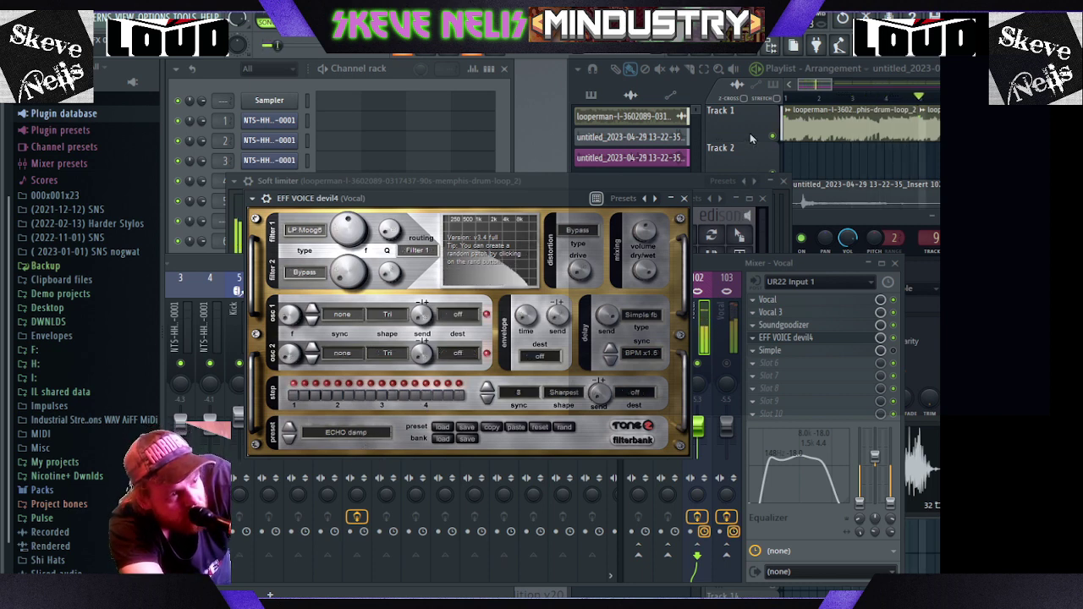
click(338, 436)
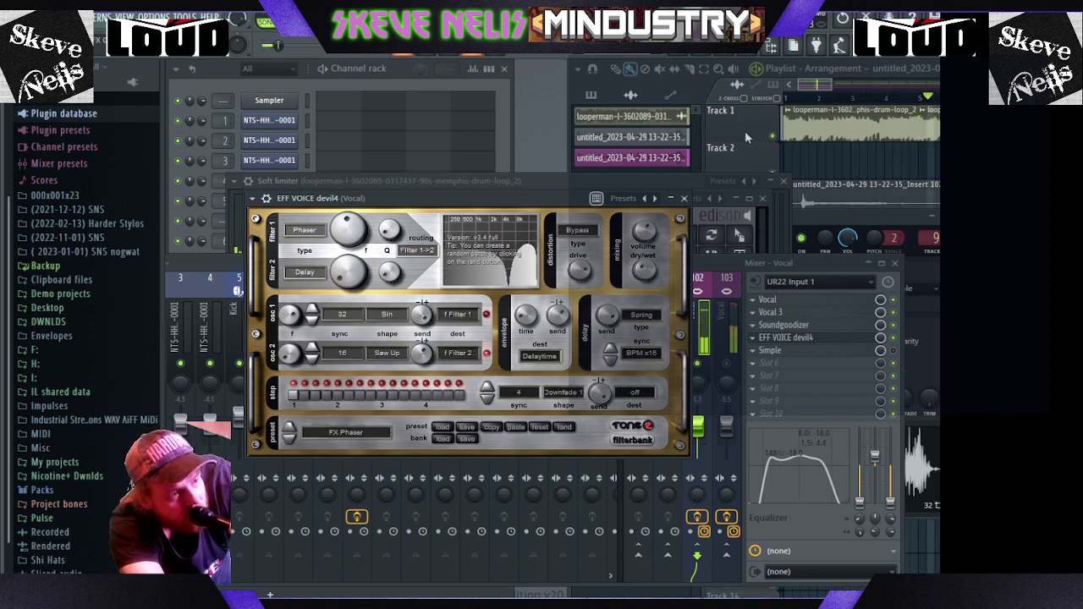
click(360, 432)
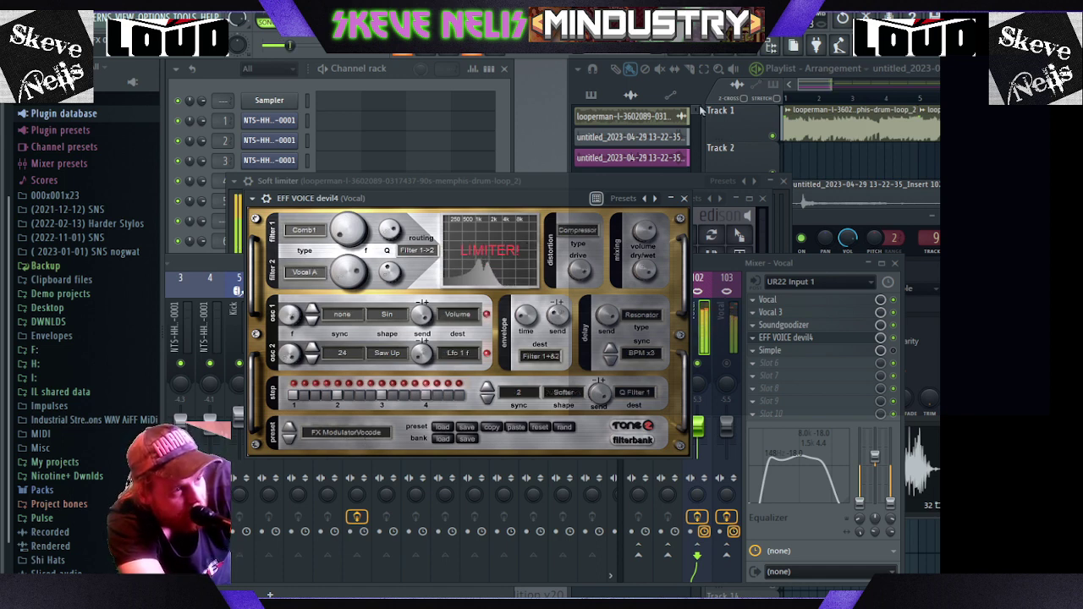
scroll(736, 127, down, 1)
click(346, 433)
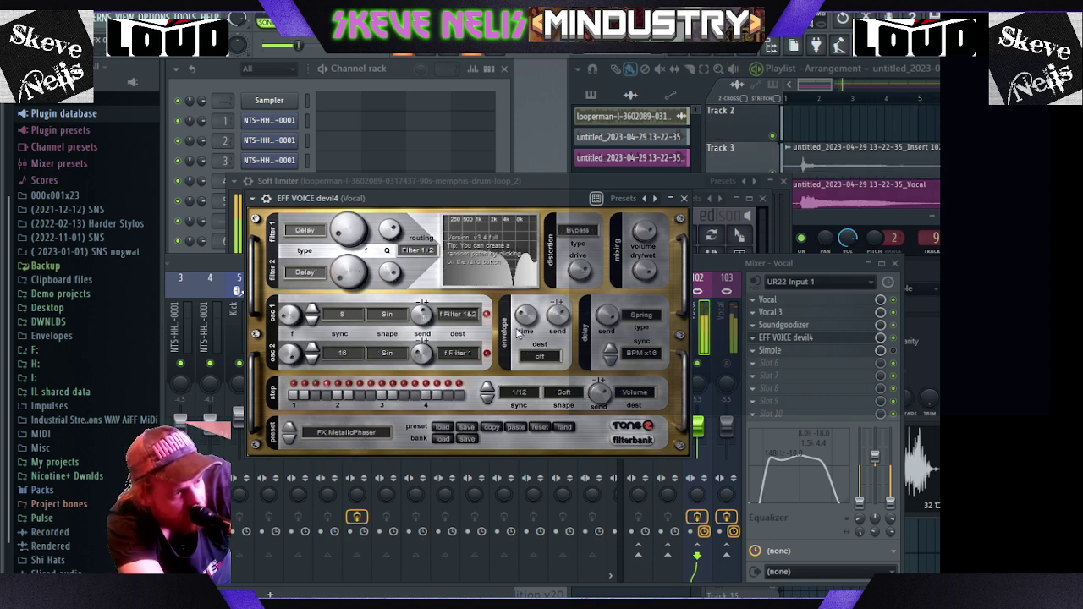
click(467, 340)
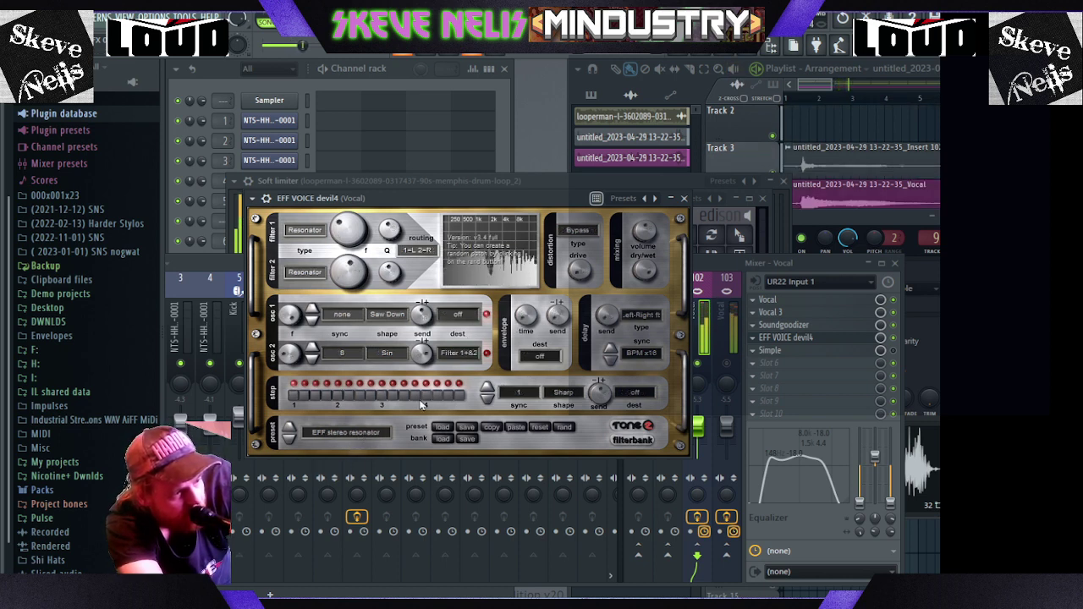
click(359, 432)
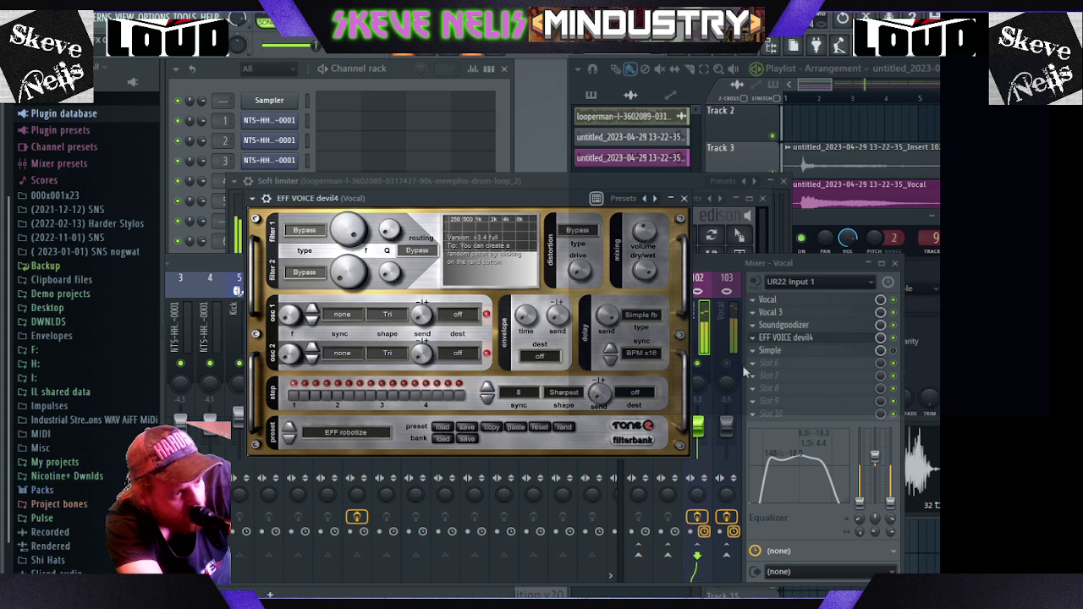
- Compare Vocal insert 102 with the filterbank slot bypassed and enabled, and raise the insert's volume
click(896, 354)
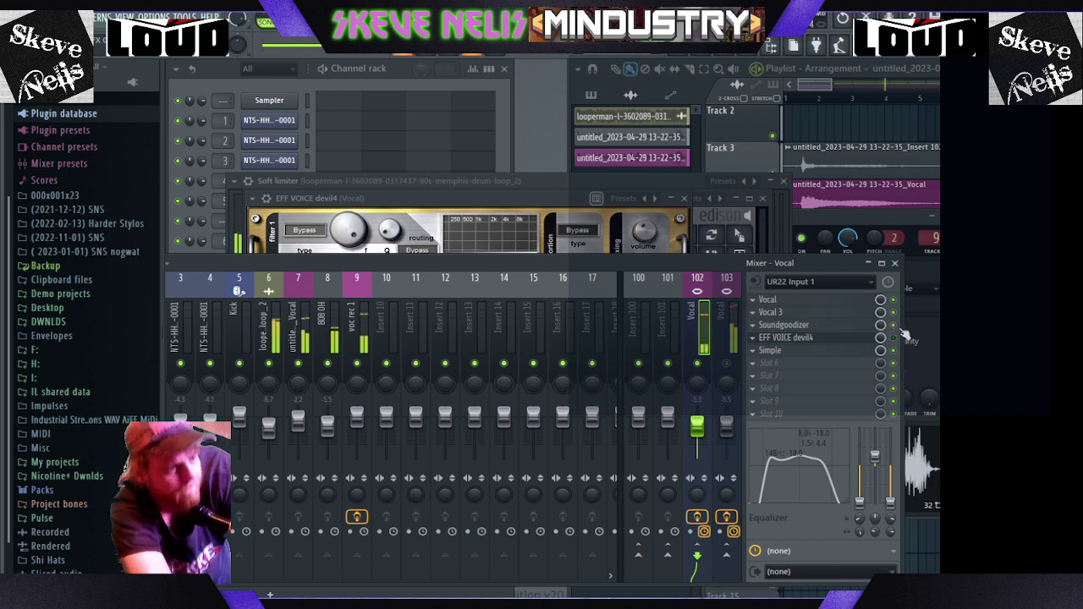
click(893, 339)
drag(898, 345, 894, 348)
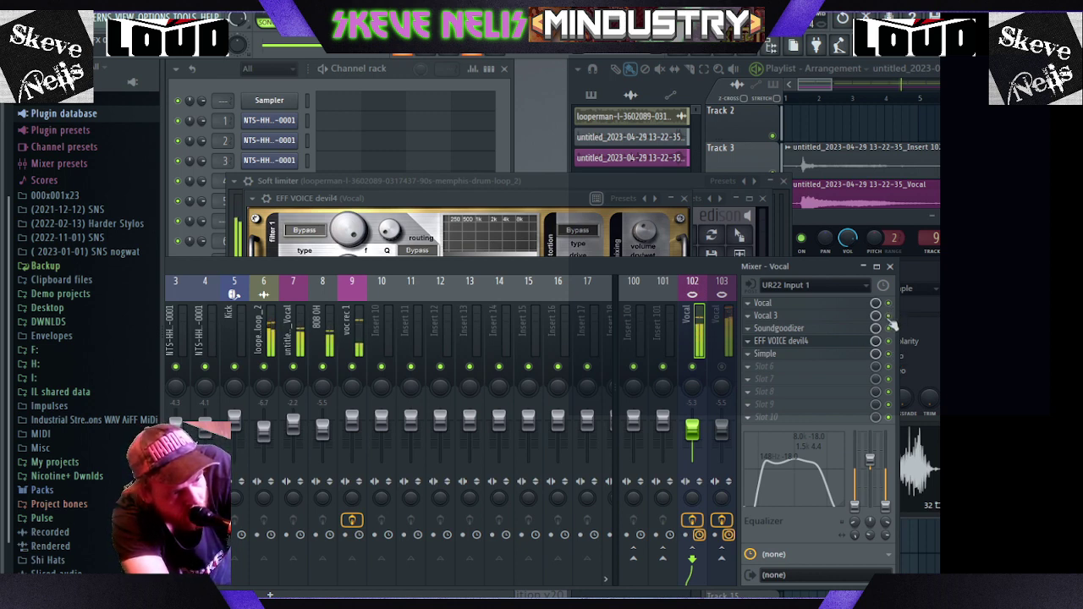
mouse_move(693, 430)
mouse_down()
mouse_move(694, 415)
mouse_move(693, 437)
mouse_up()
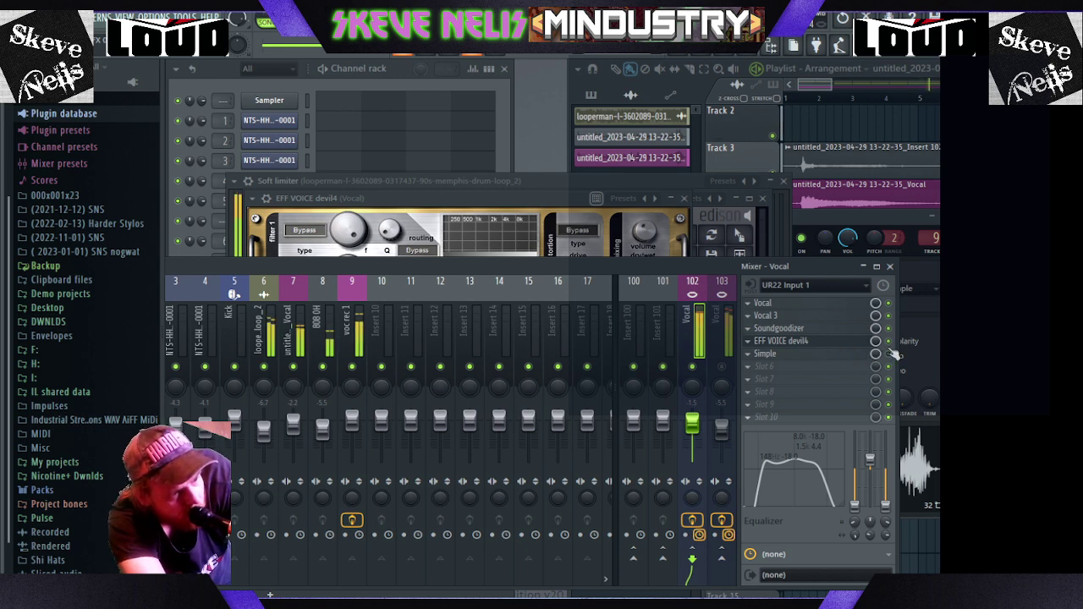
- Reopen the filterbank on Vocal insert 102 and step through the FX presets from FX AModulator to FX DeepComb
click(761, 342)
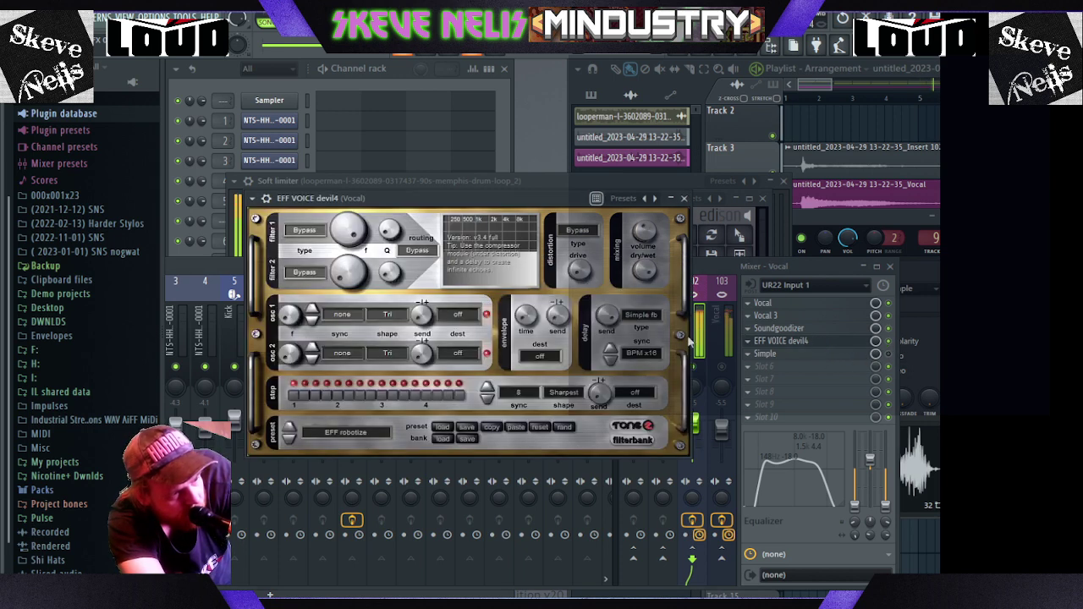
click(654, 198)
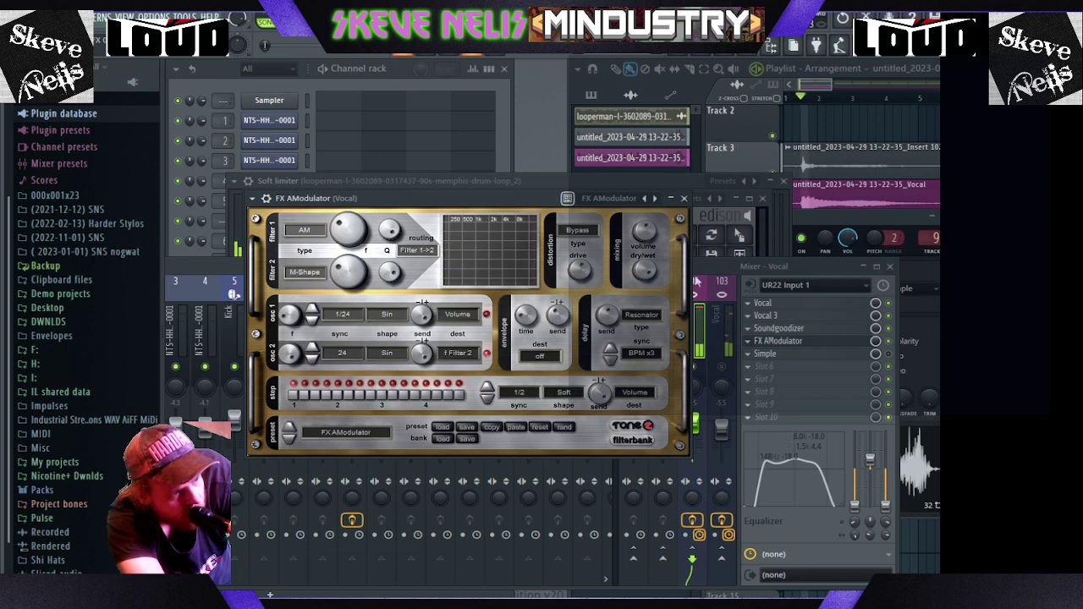
click(654, 198)
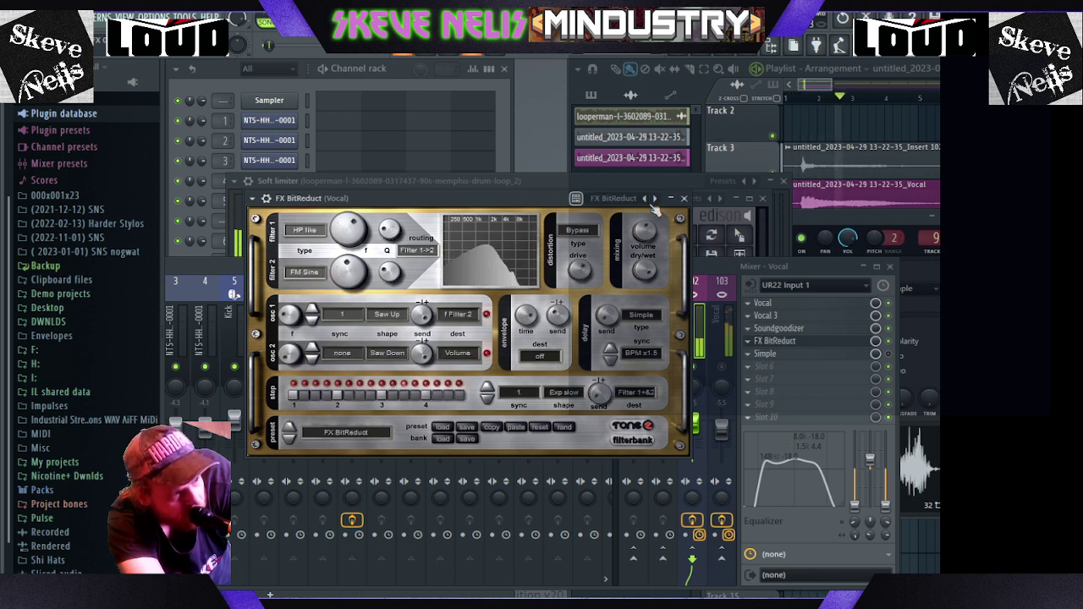
click(654, 198)
click(653, 198)
click(654, 198)
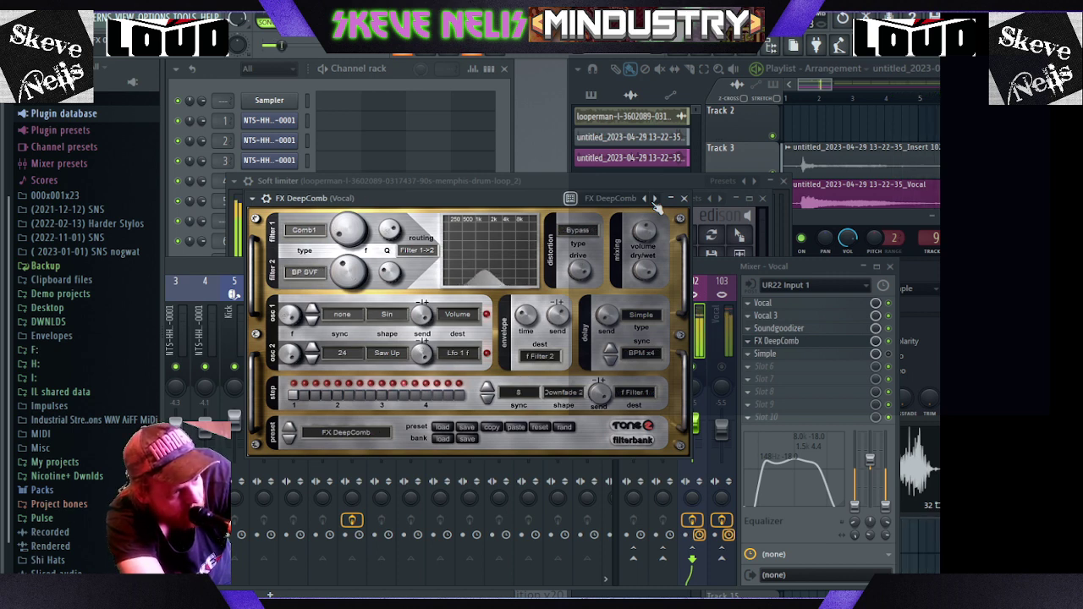
- Unmute Vocal insert 103, pan inserts 102 and 103 to opposite sides, and adjust the stereo separation of both
click(716, 369)
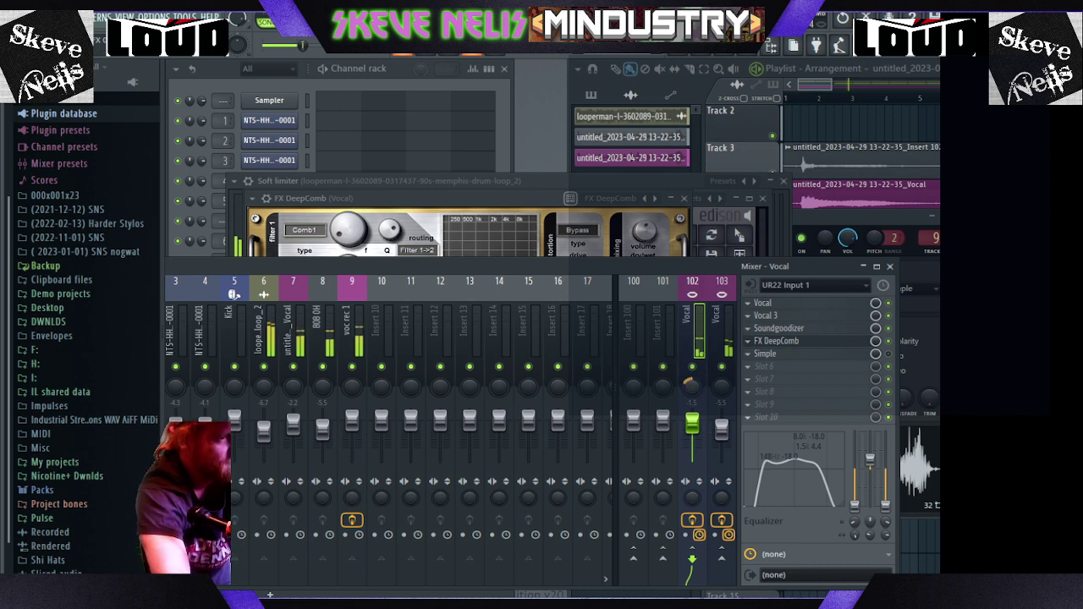
click(721, 387)
click(693, 423)
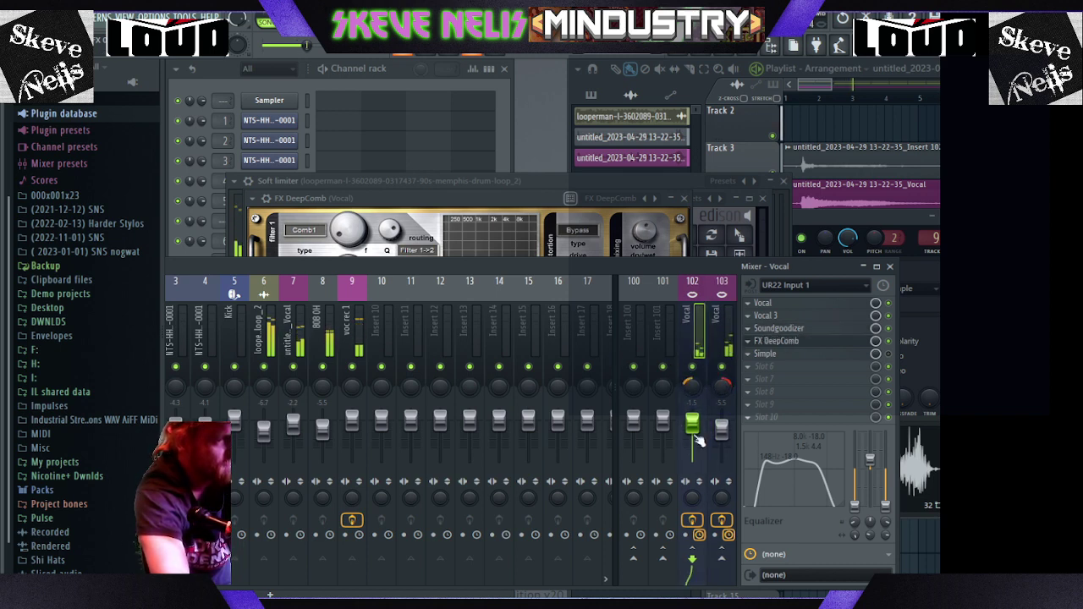
click(719, 499)
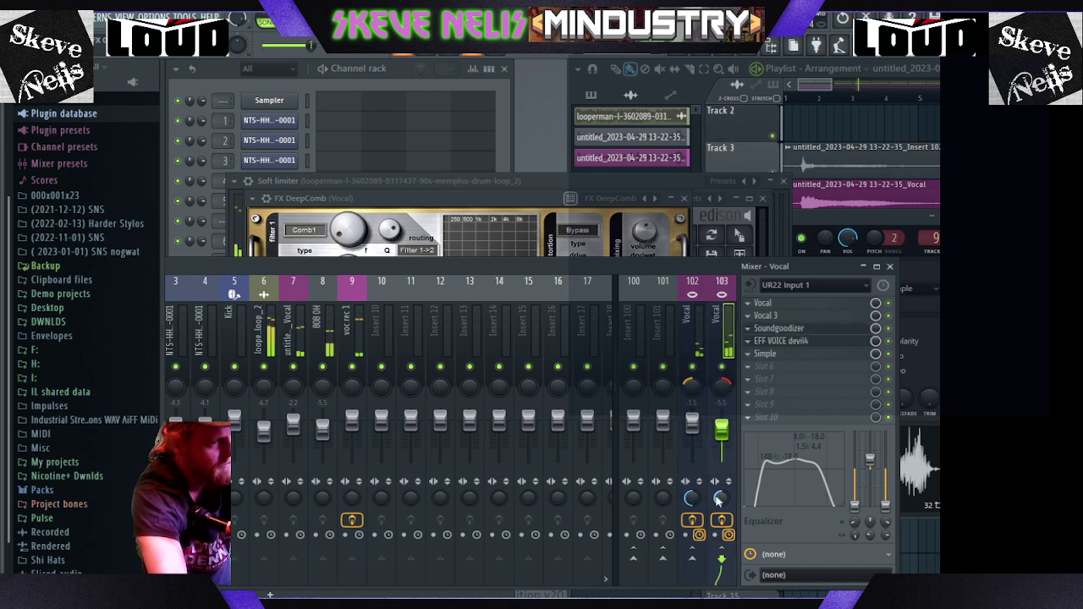
drag(692, 387, 722, 369)
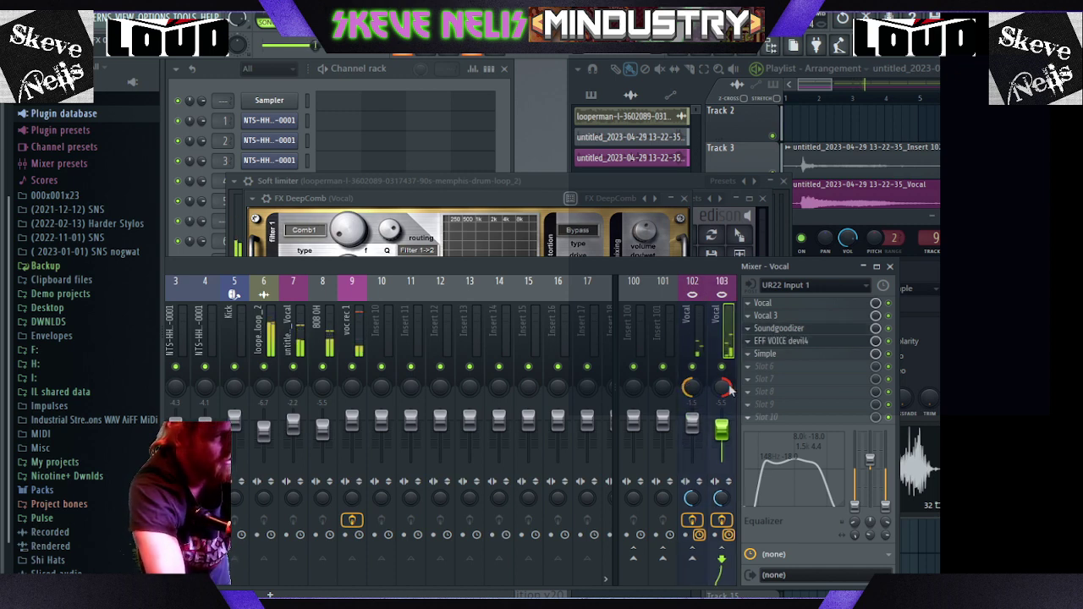
- Enable the Simple effect at a reduced mix level on Vocal inserts 102 and 103, and readjust their stereo separation
click(703, 341)
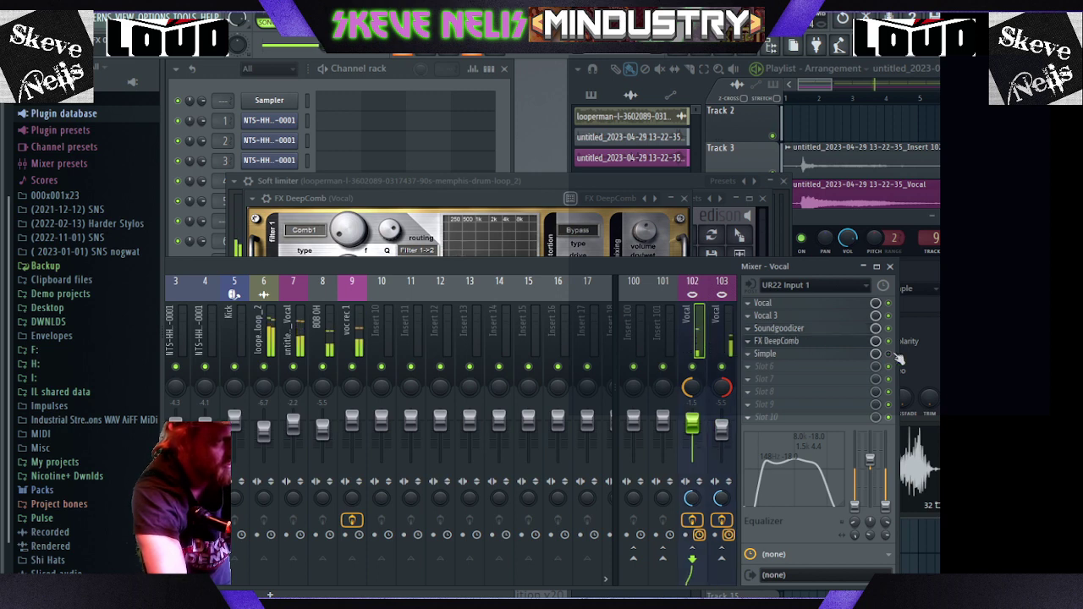
click(715, 356)
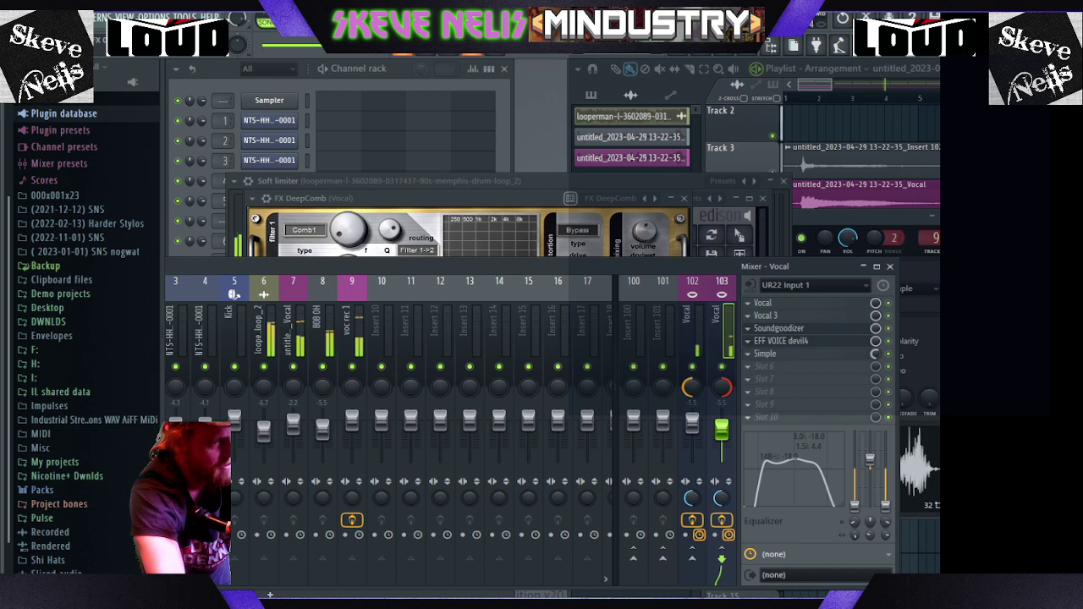
click(690, 355)
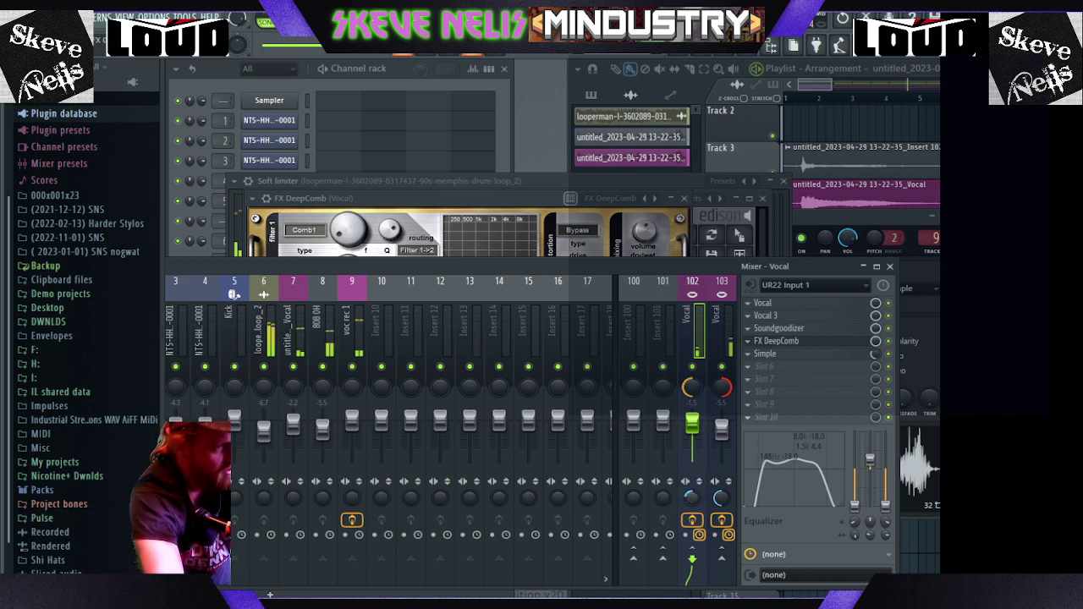
click(728, 503)
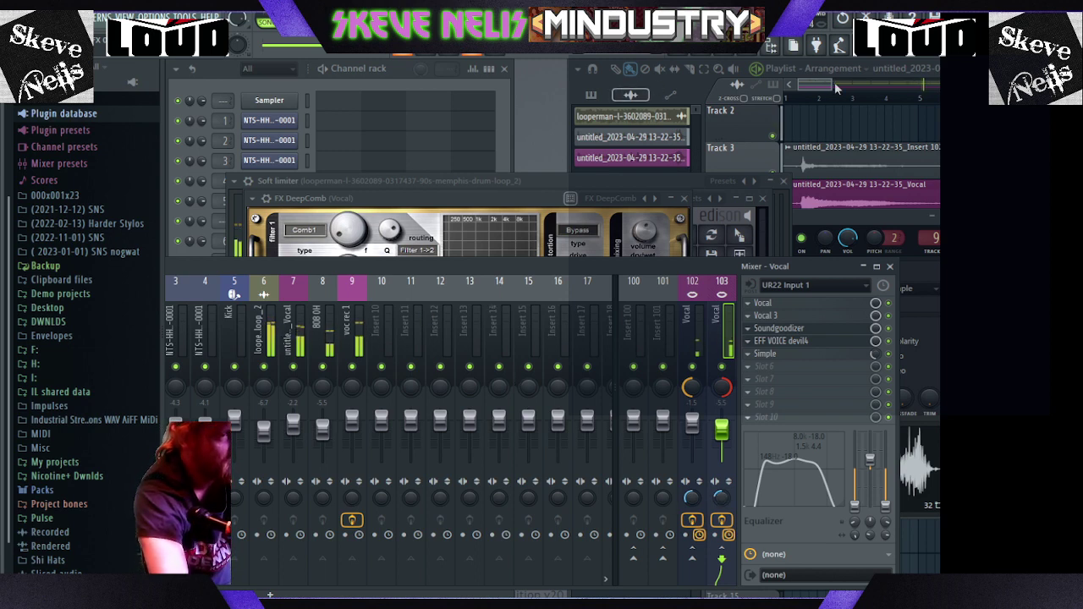
- Review the hat and vocal clips in the playlist across a longer span of bars
drag(835, 84, 938, 85)
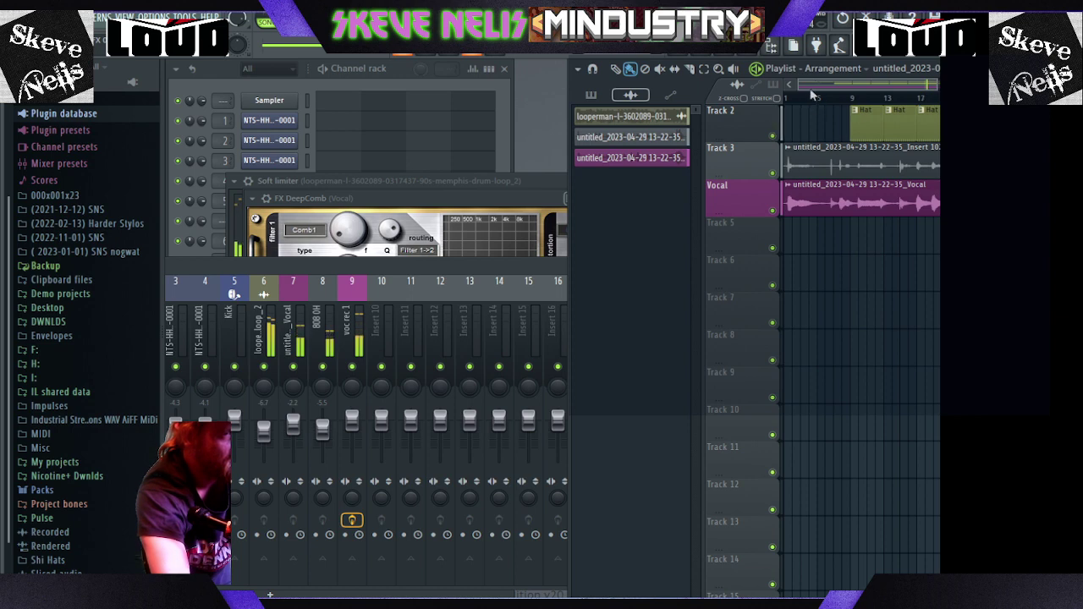
drag(824, 87, 464, 102)
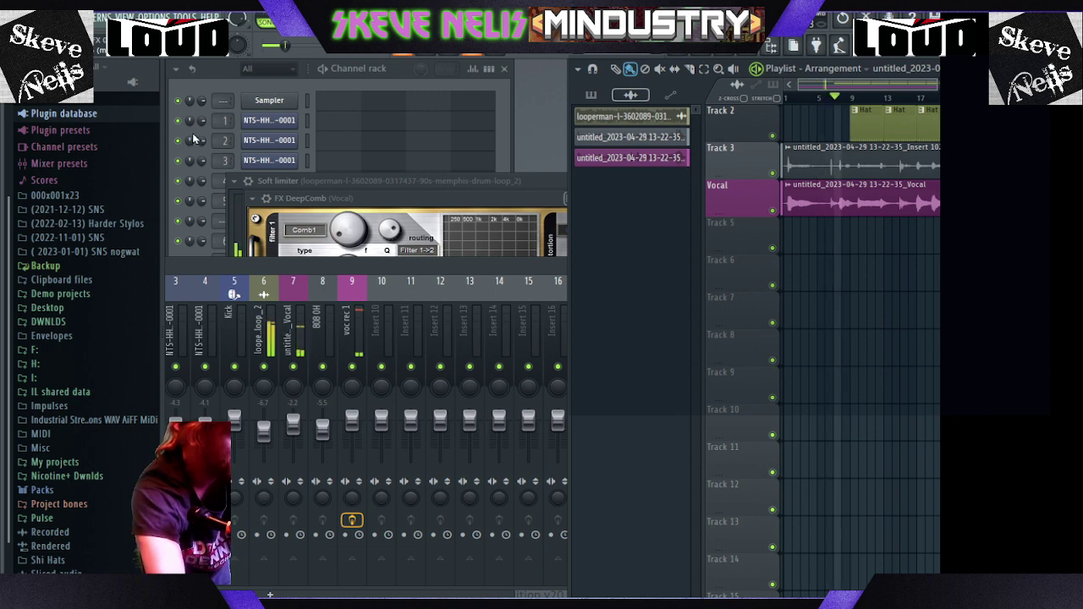
click(284, 105)
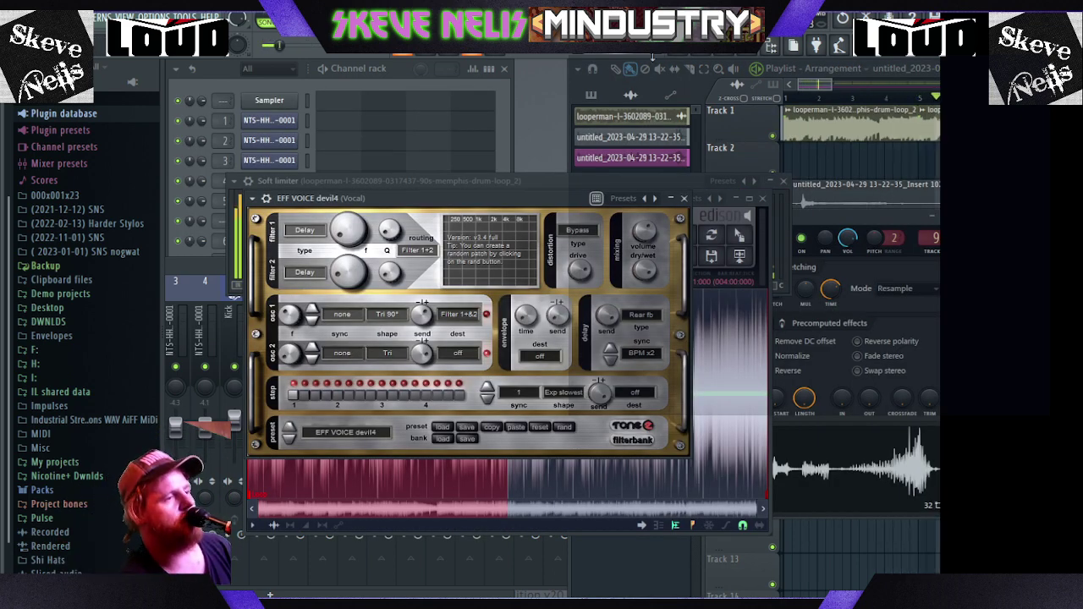
click(743, 117)
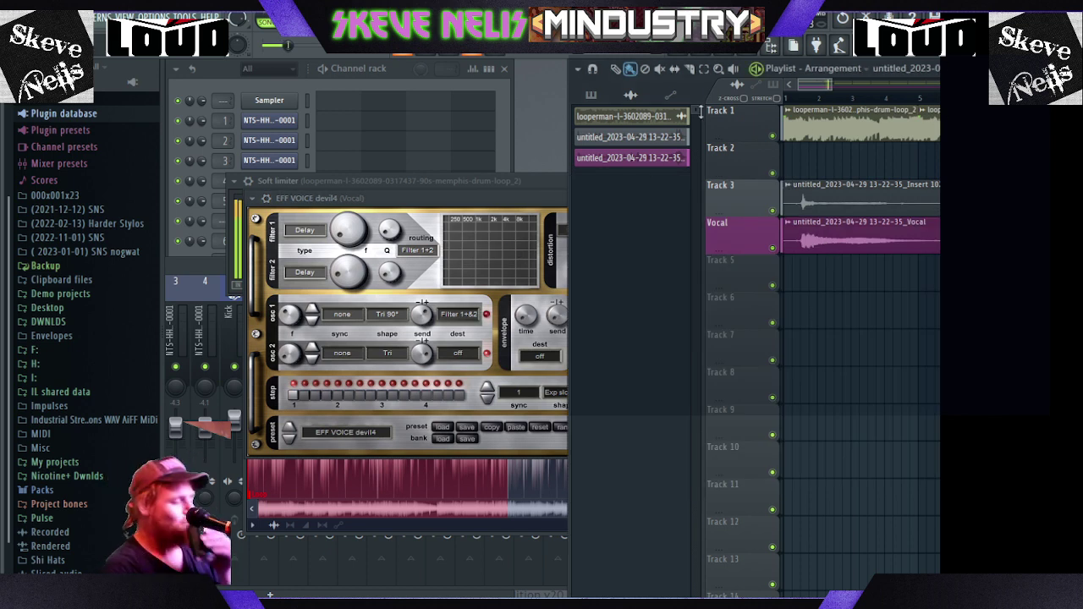
- Open the NTS-HH2-CLAP-0019 channel settings and route the clap to mixer track 10
click(242, 83)
click(250, 218)
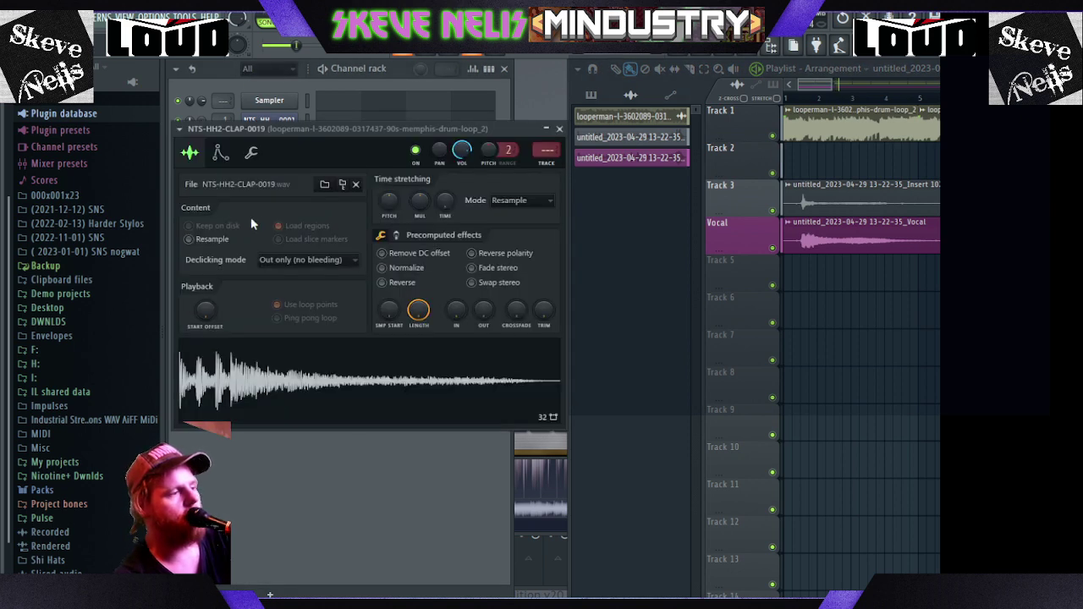
click(547, 166)
click(386, 82)
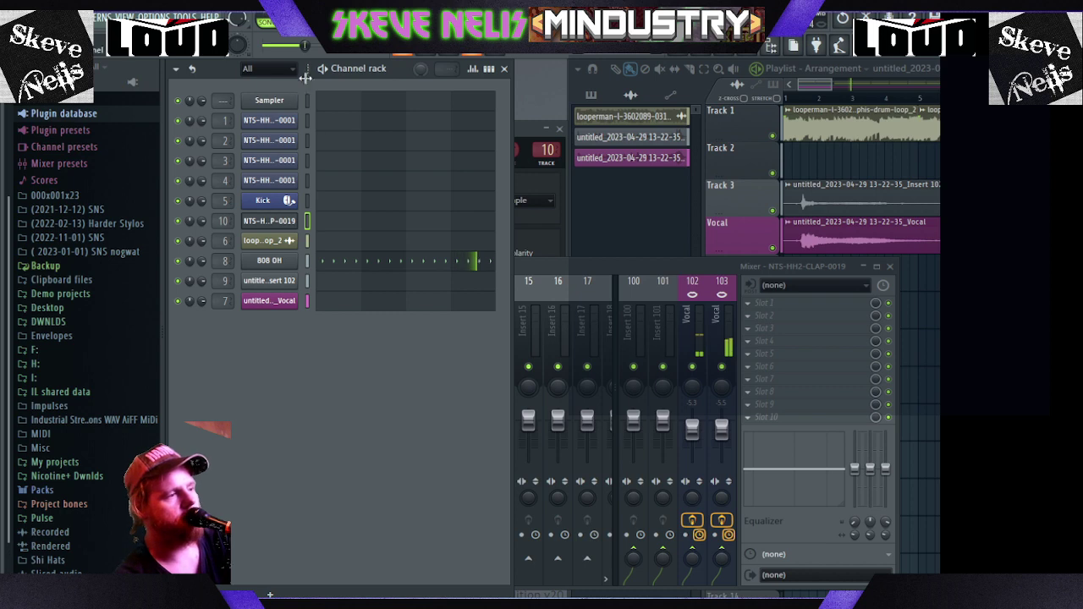
- Paste the clap steps into the clap channel in Pattern 3 and name the pattern Clap with a green colour
key(space)
key(KP_Subtract)
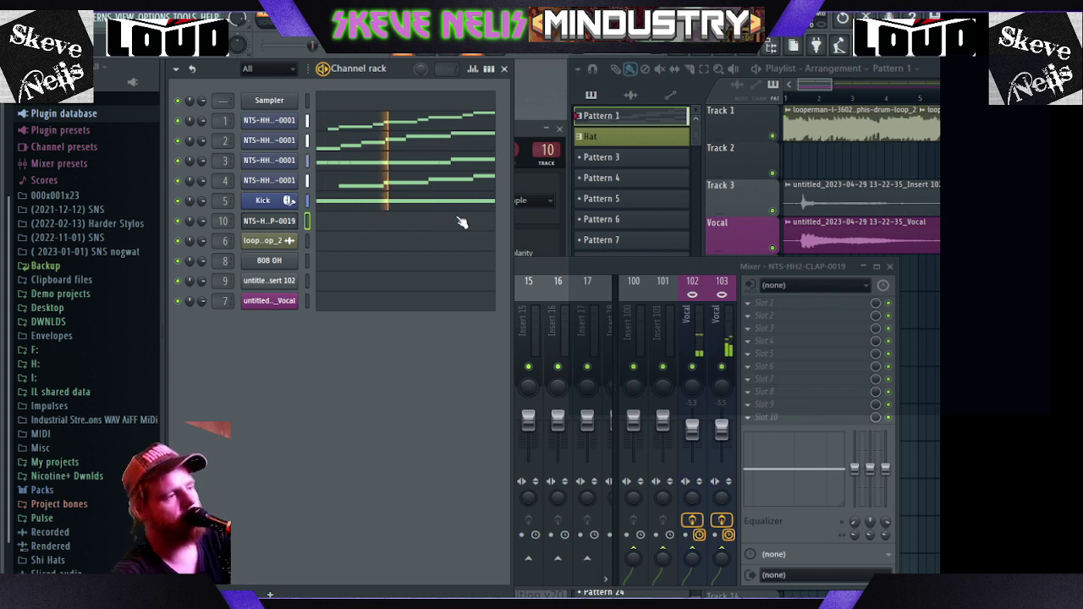
key(KP_Add)
key(KP_Add)
key(ctrl+v)
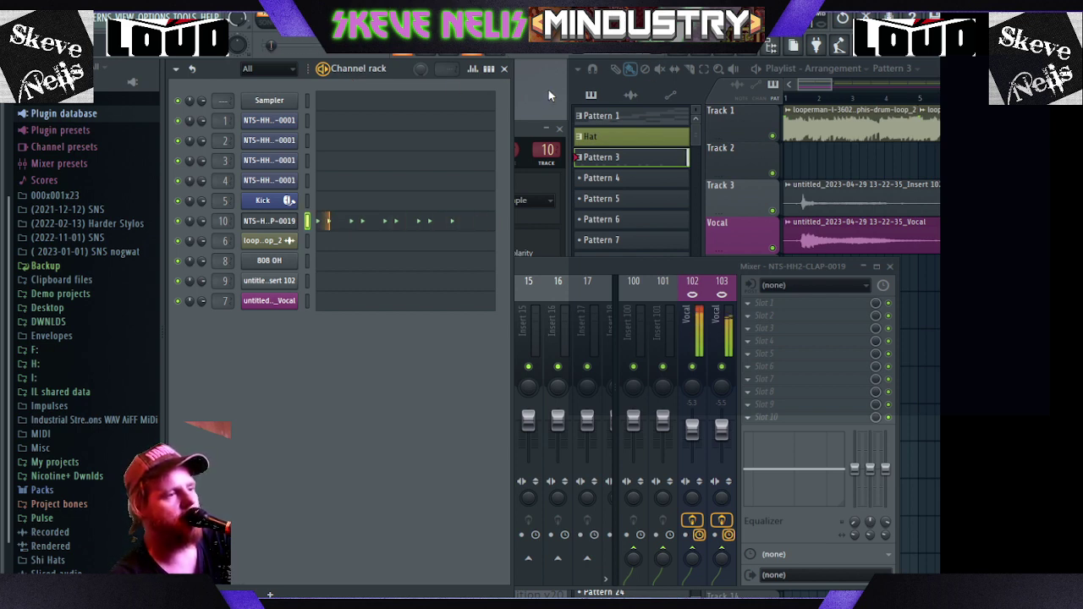
key(Return)
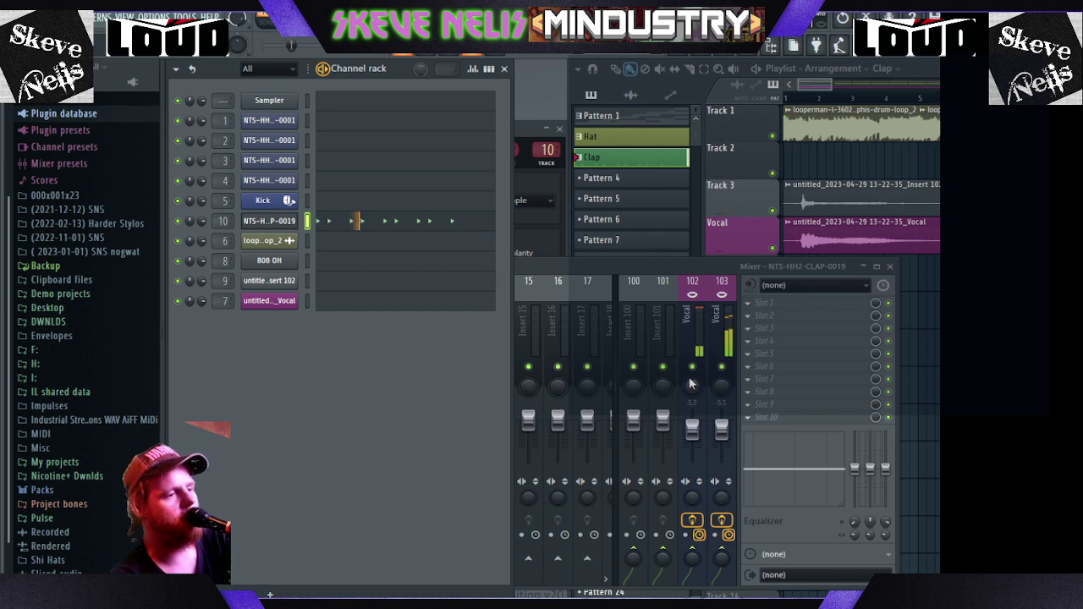
- Disarm Vocal insert 103 so that only Vocal insert 102 is armed for recording
click(692, 520)
click(721, 520)
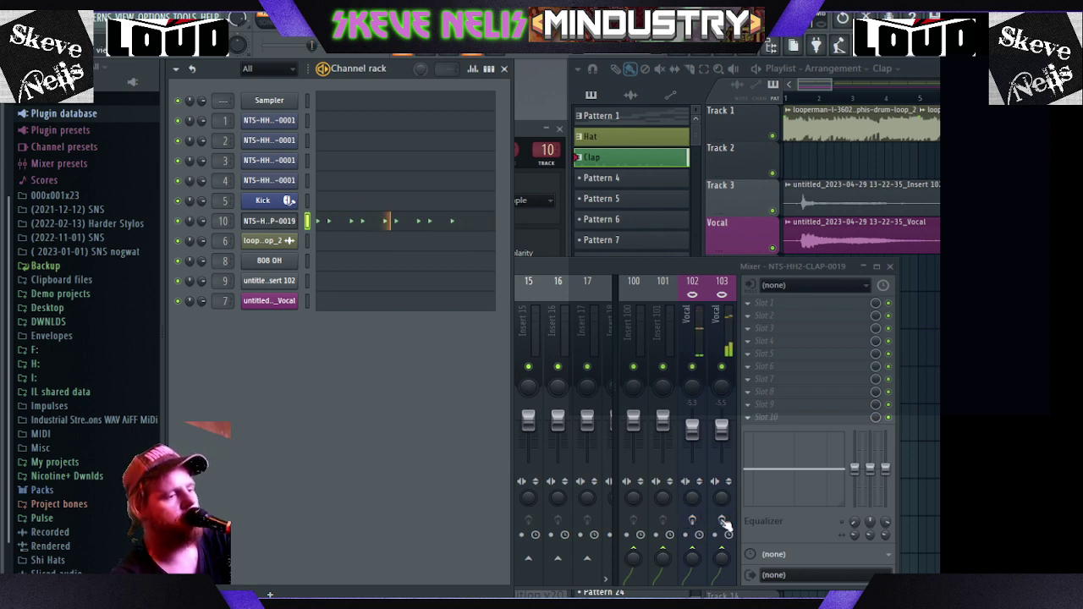
click(692, 520)
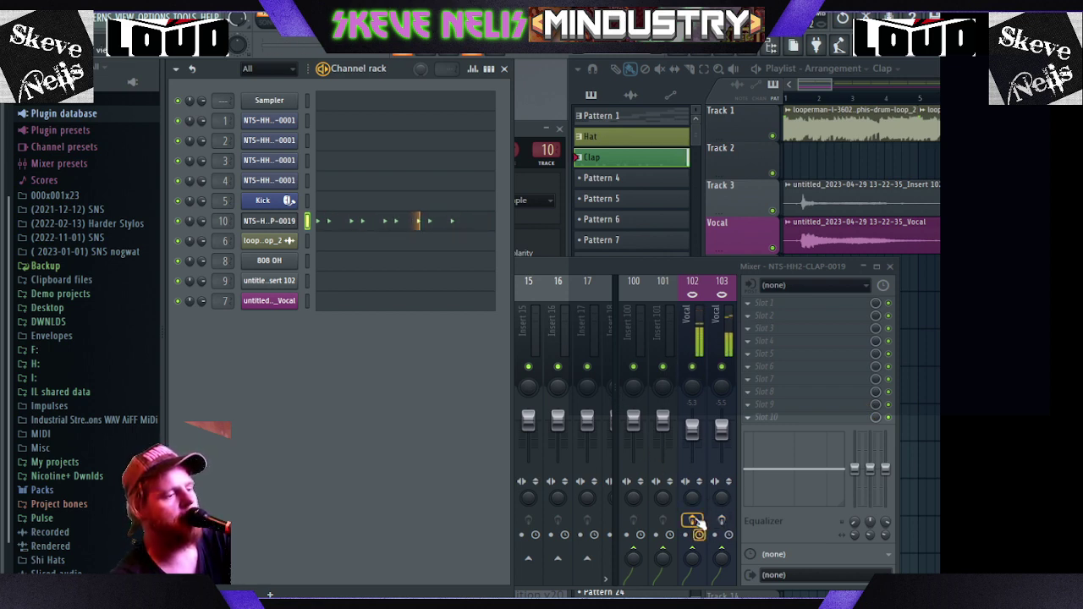
- Reorder the effects on Vocal insert 102 to Vocal, Soundgoodizer, EFF VOICE devil4, Vocal 3, Simple
click(698, 482)
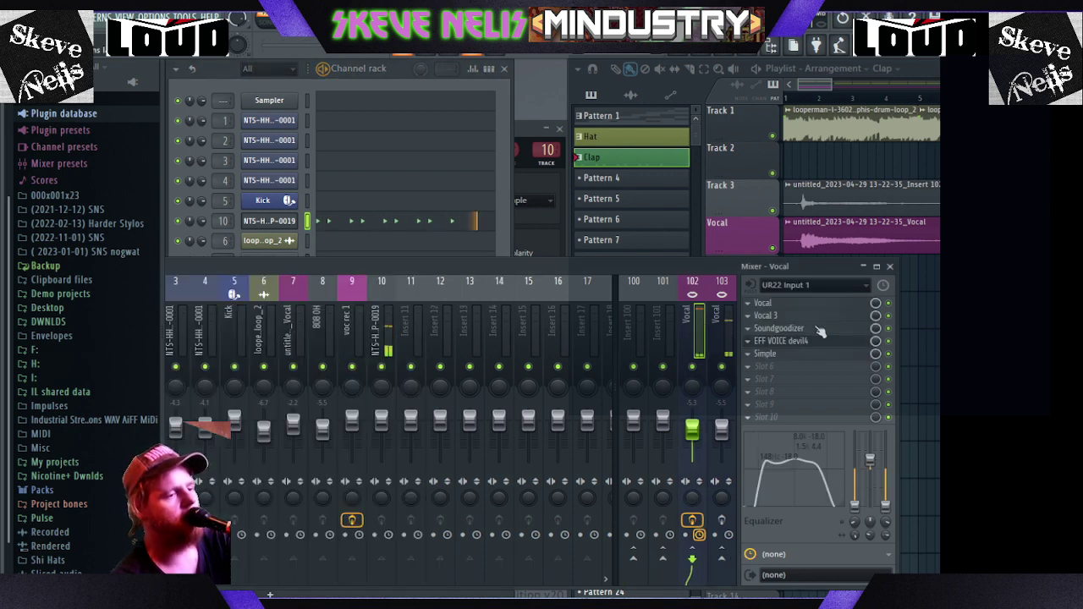
mouse_move(785, 347)
mouse_down()
mouse_move(785, 336)
mouse_move(786, 359)
mouse_up()
scroll(783, 344, up, 1)
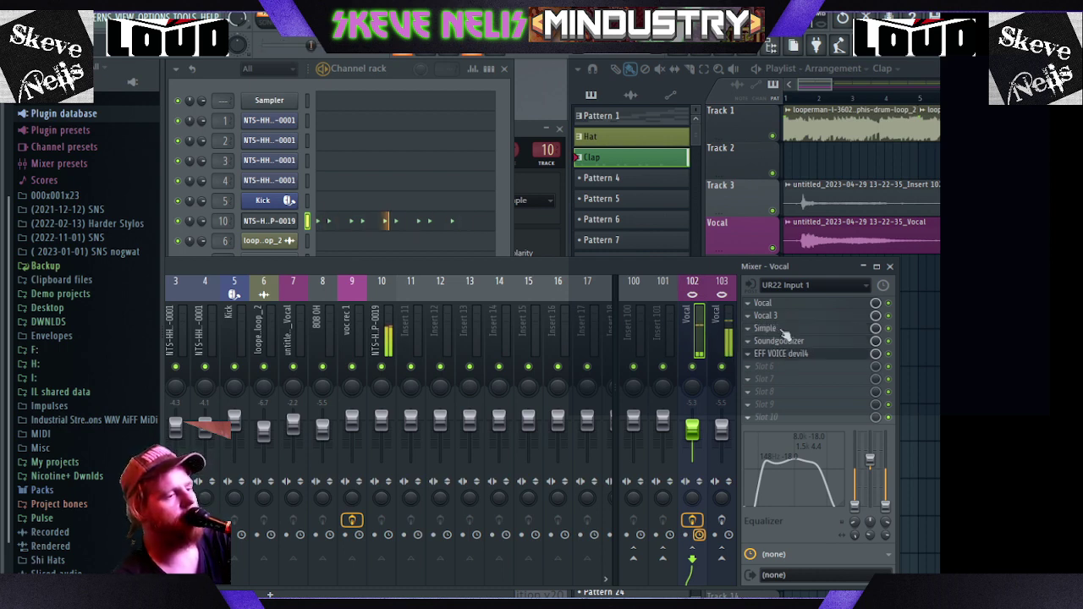
drag(792, 358, 792, 333)
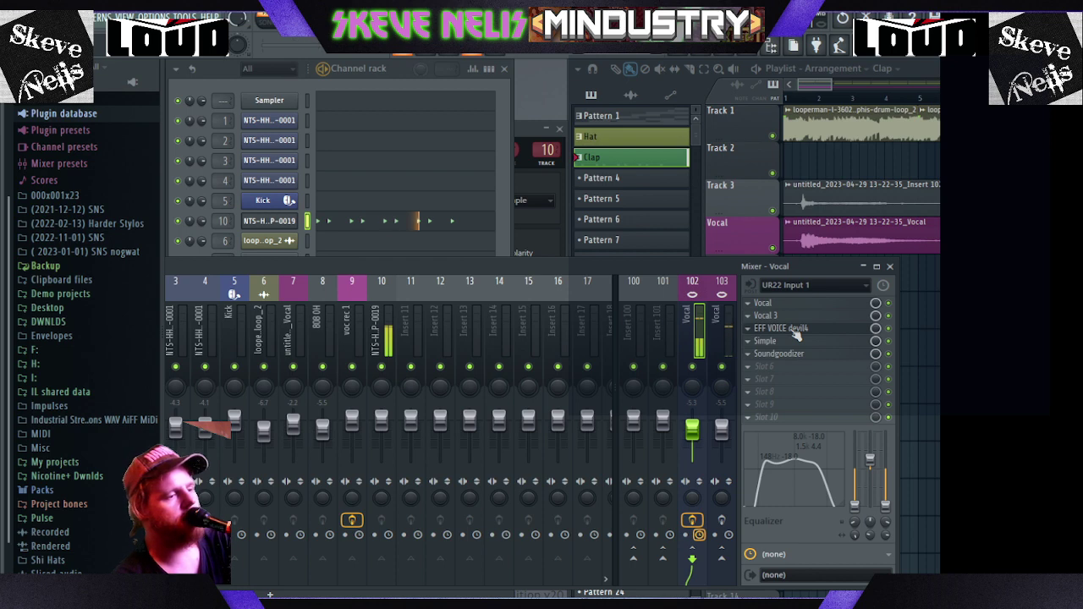
scroll(792, 345, down, 1)
drag(793, 343, 781, 329)
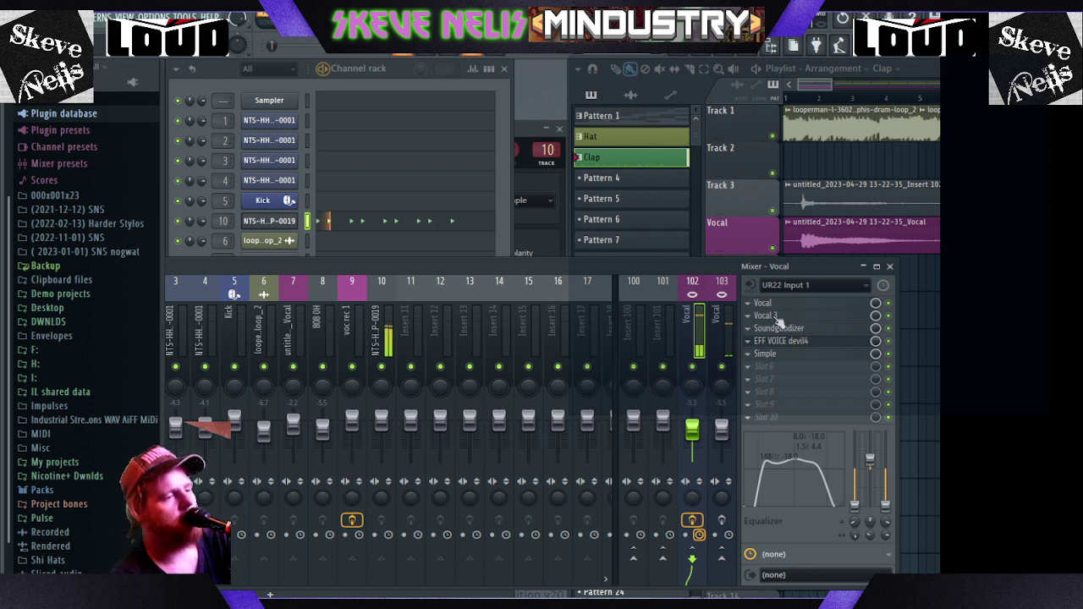
drag(779, 320, 789, 347)
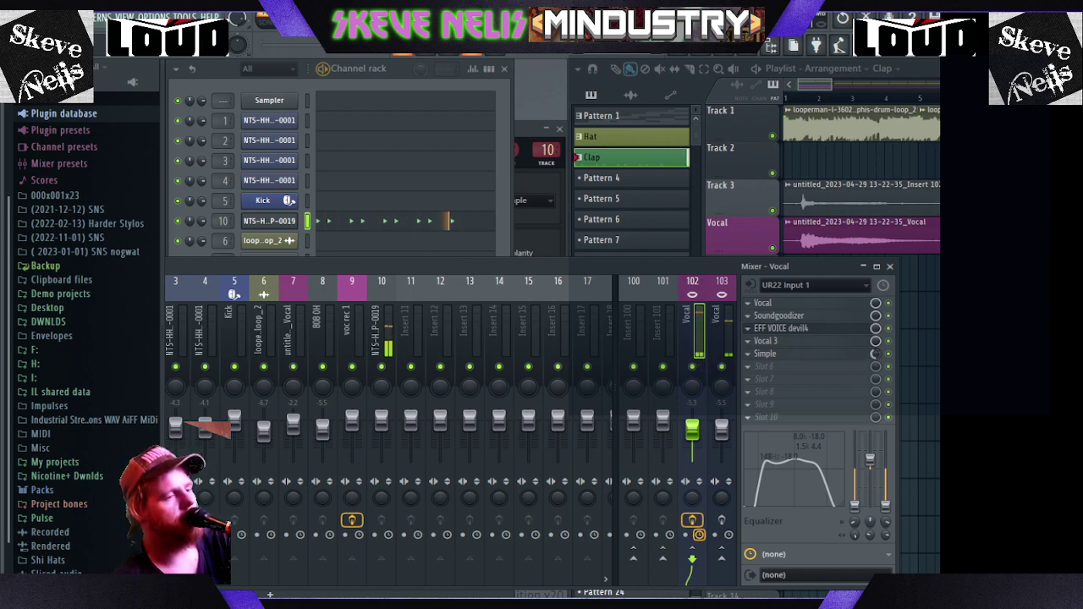
- Re-arm Vocal insert 103, set the faders to about -6.1 on 102 and -3.7 on 103, and offset their stereo separation oppositely
click(719, 457)
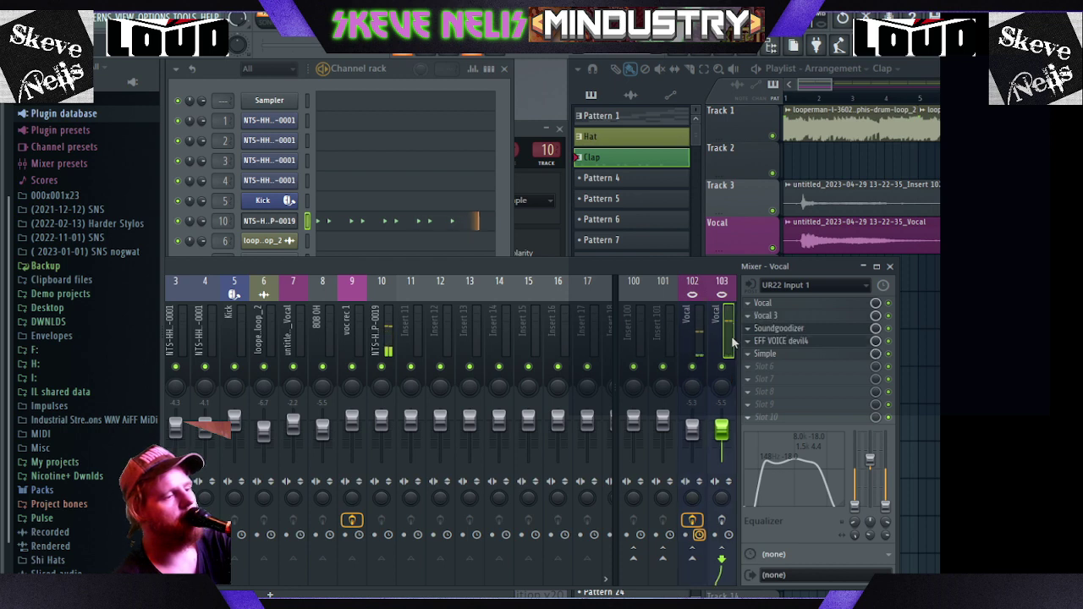
click(721, 519)
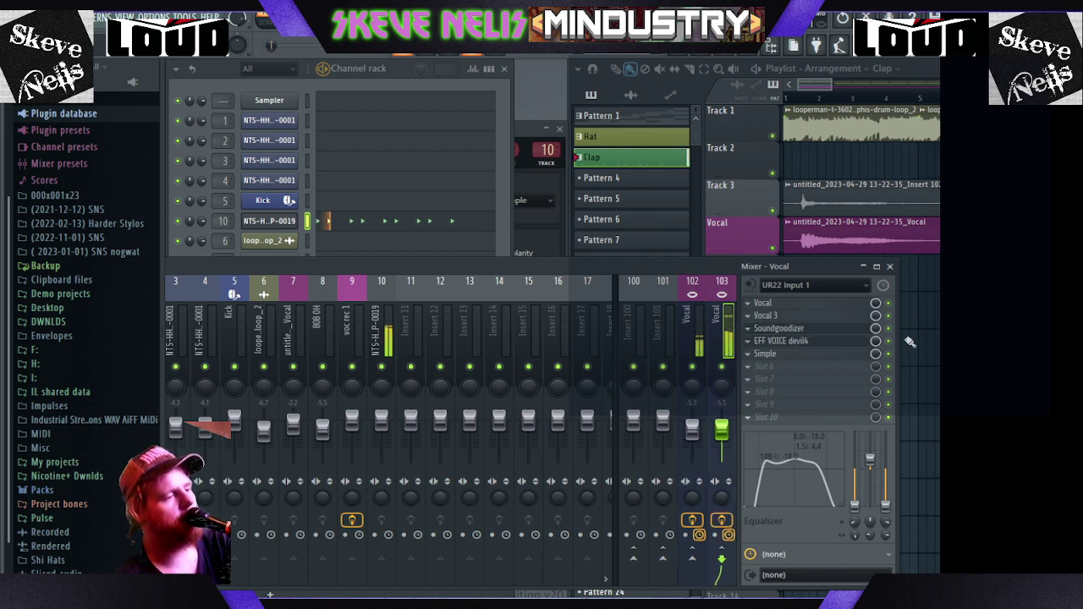
drag(722, 429, 692, 420)
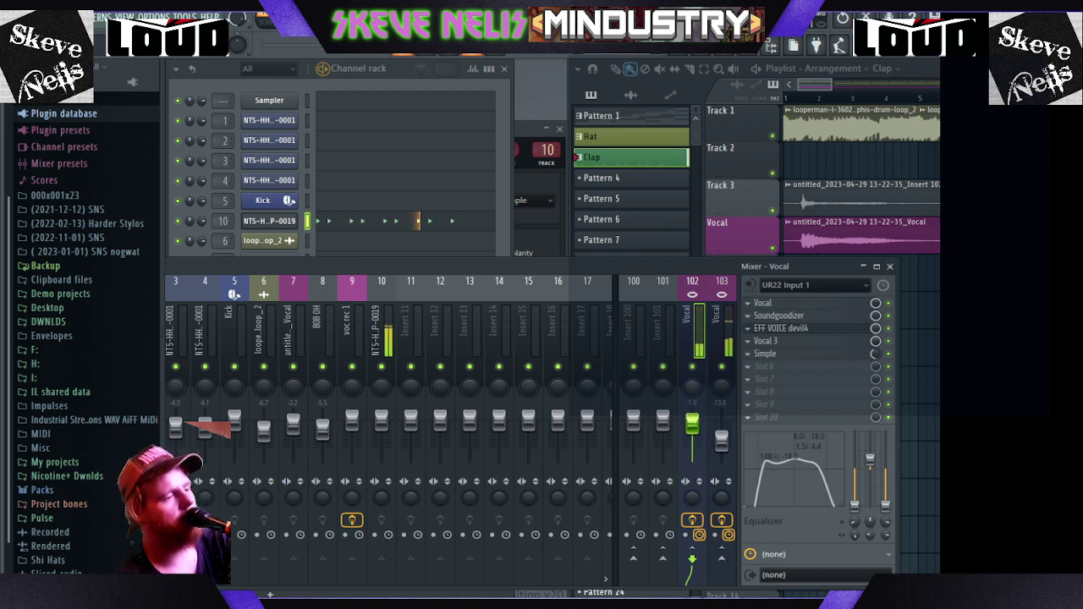
click(721, 498)
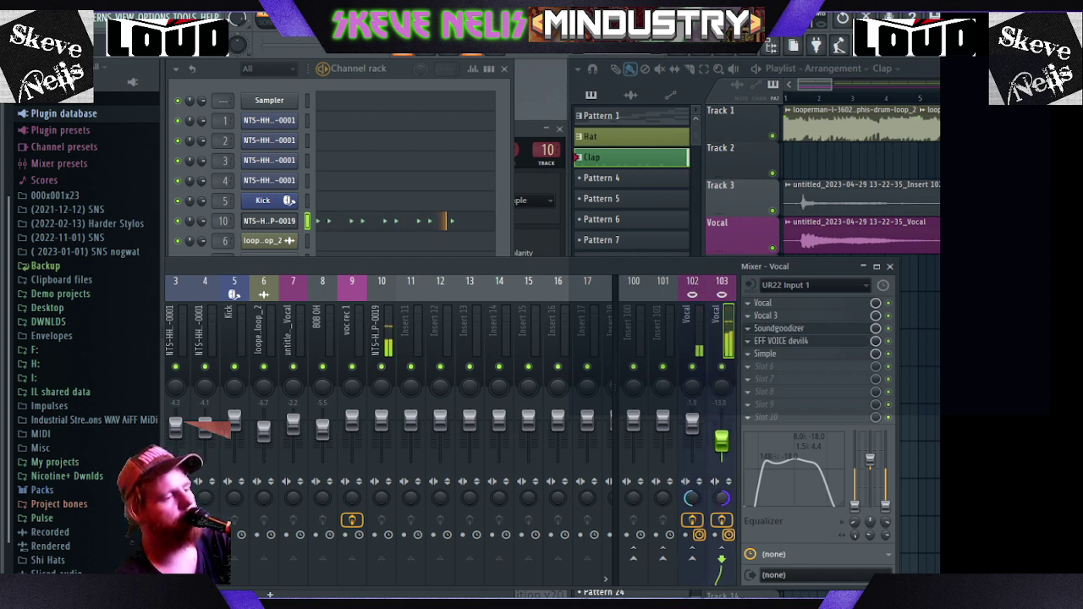
drag(722, 441, 692, 431)
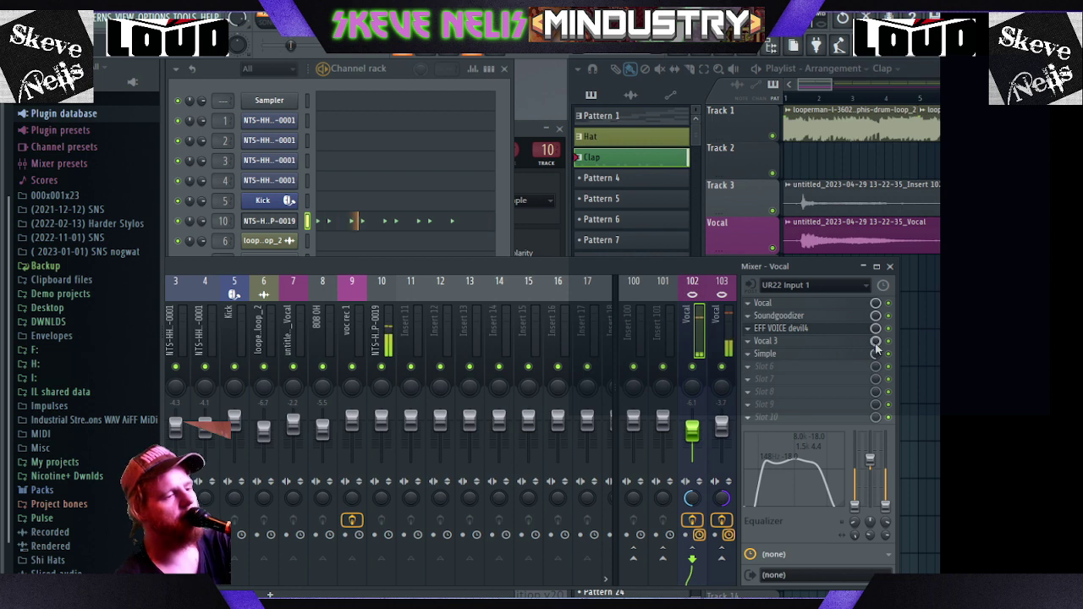
- Move Simple to slot 6 on Vocal insert 102 and lower the mix levels of Soundgoodizer and EFF VOICE devil4
drag(876, 355, 874, 363)
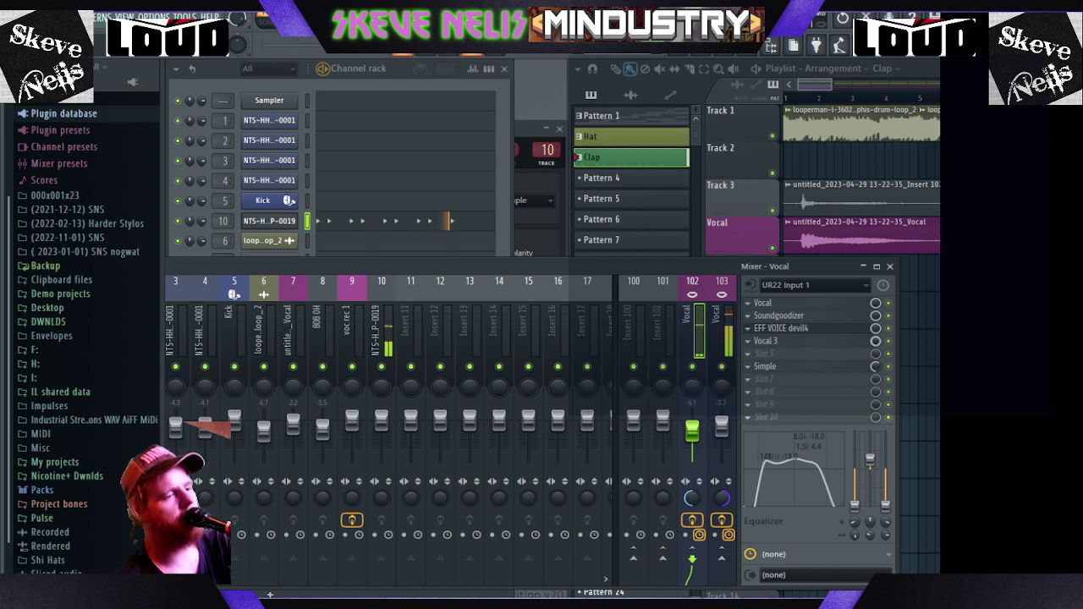
drag(875, 330, 875, 415)
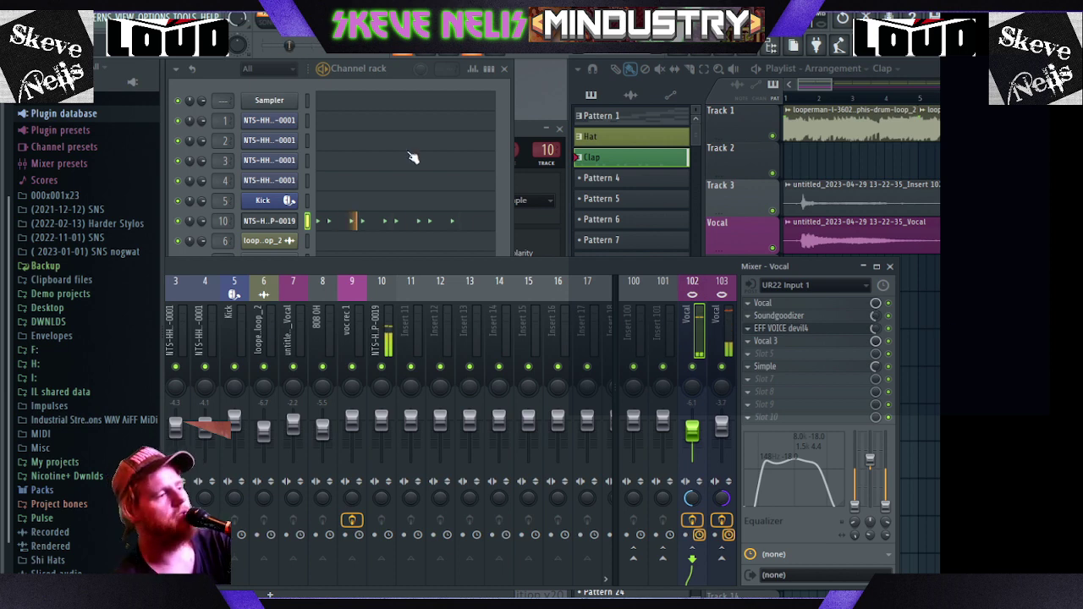
key(F9)
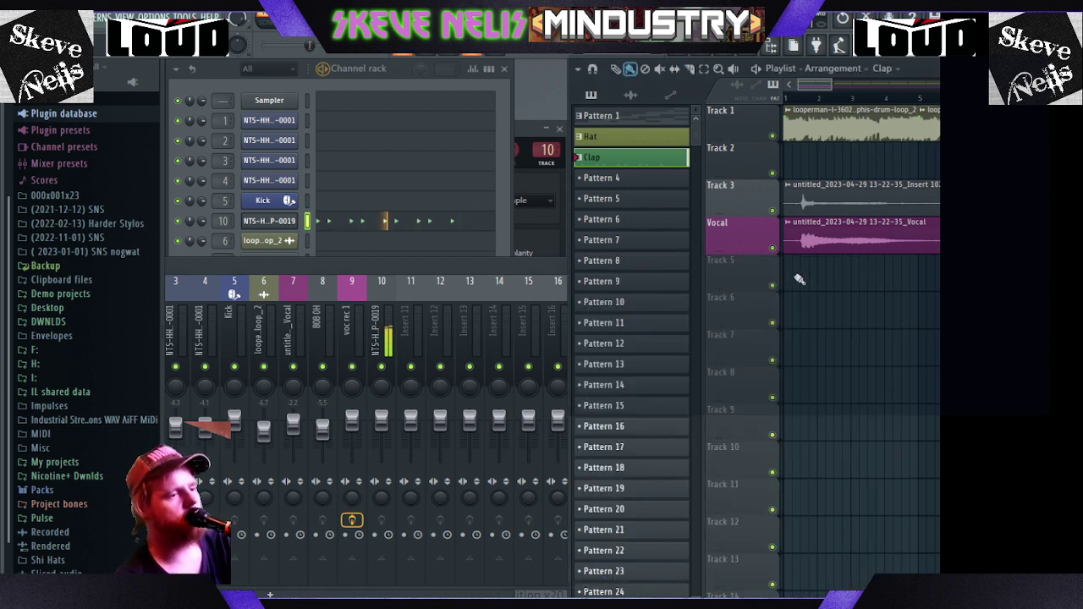
- Paint Clap pattern clips on Track 5 from bar 1 through bar 5 and switch playback to song mode
drag(795, 273, 945, 262)
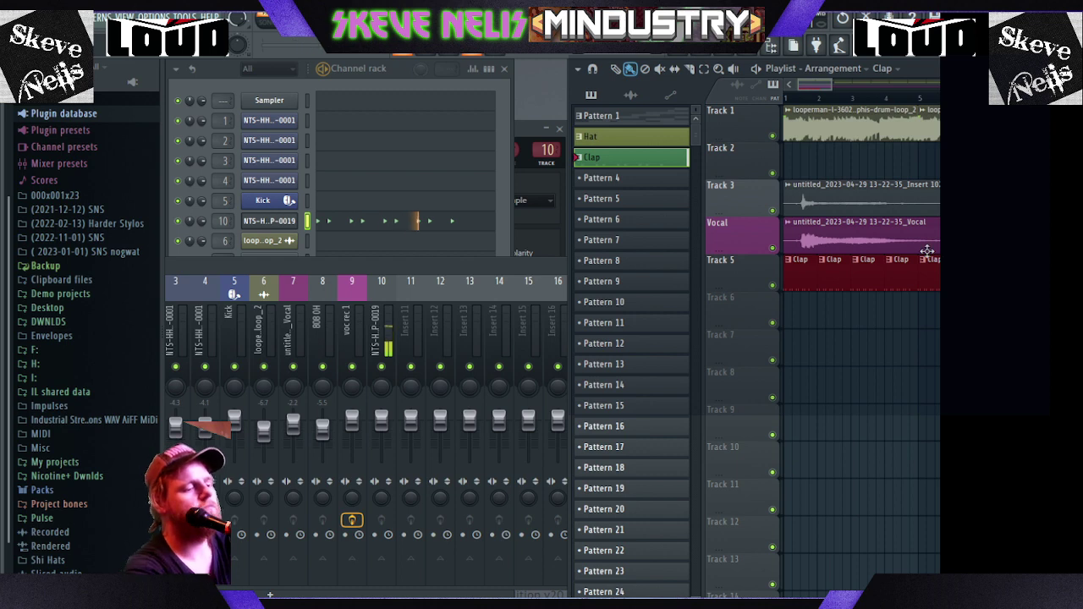
key(l)
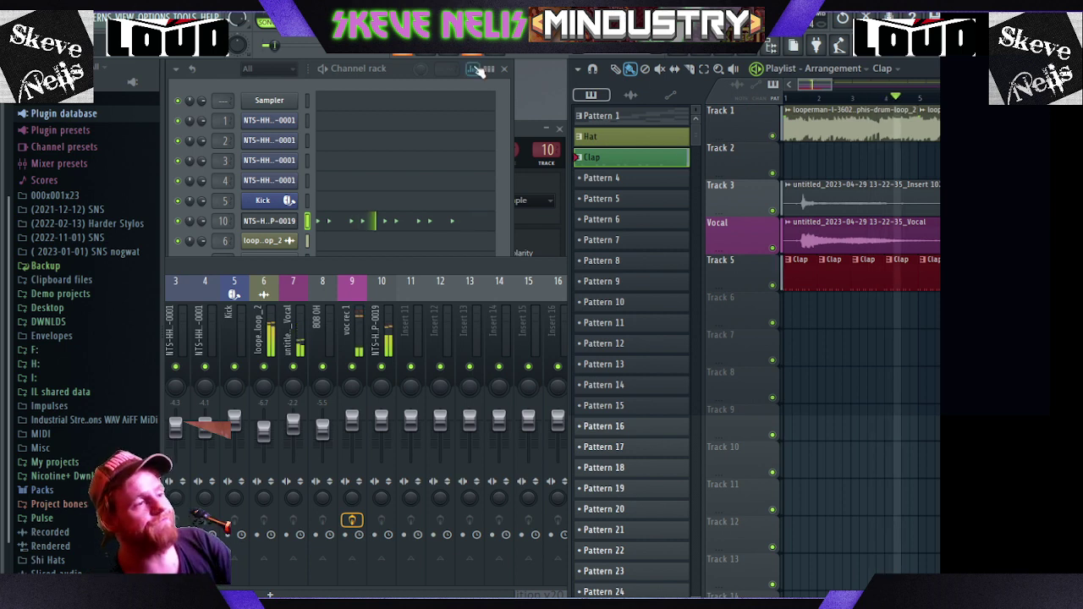
- Widen the playlist view and continue the Clap clips on Track 5 through bar 24
click(665, 137)
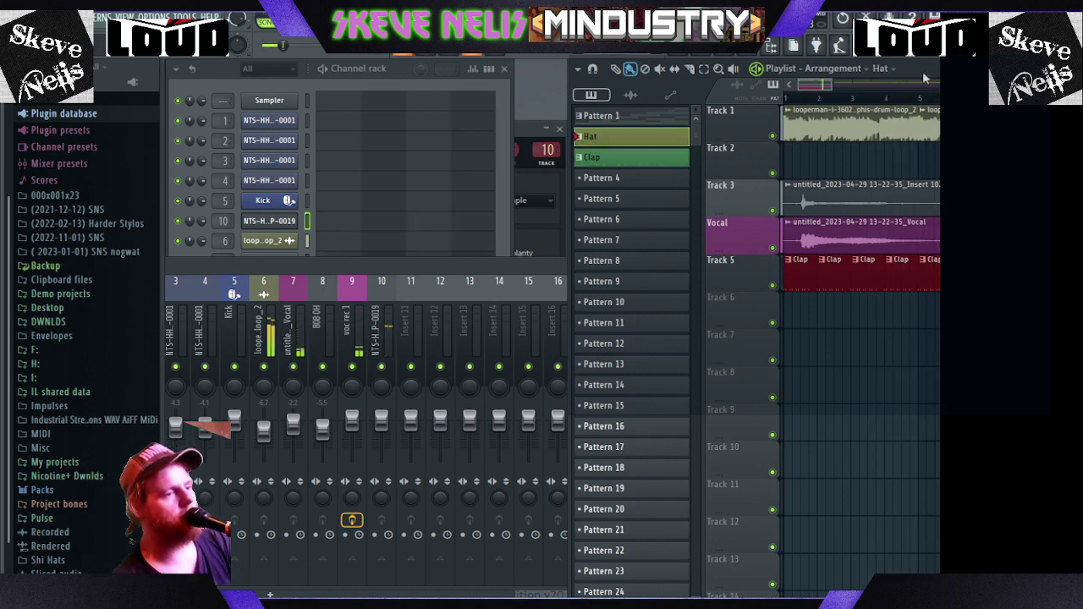
click(923, 78)
drag(652, 93, 938, 105)
click(430, 269)
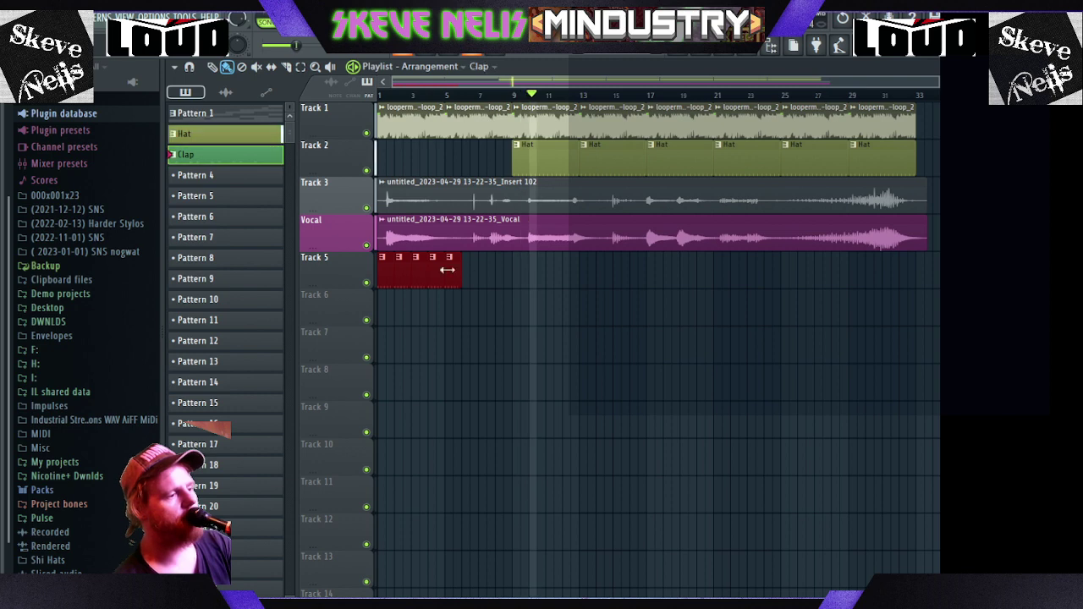
drag(469, 265, 769, 255)
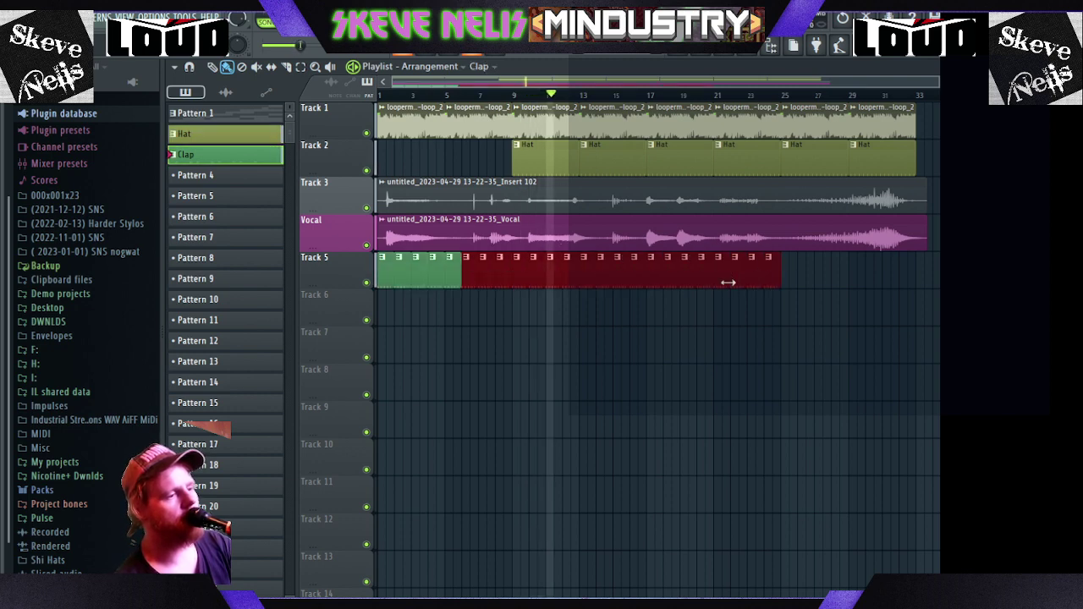
- Delete the Clap clips at bars 9 to 15 and 17 to 19, and shorten the second Hat clip to end at bar 16
right_click(526, 269)
right_click(558, 273)
right_click(607, 274)
right_click(594, 273)
right_click(618, 274)
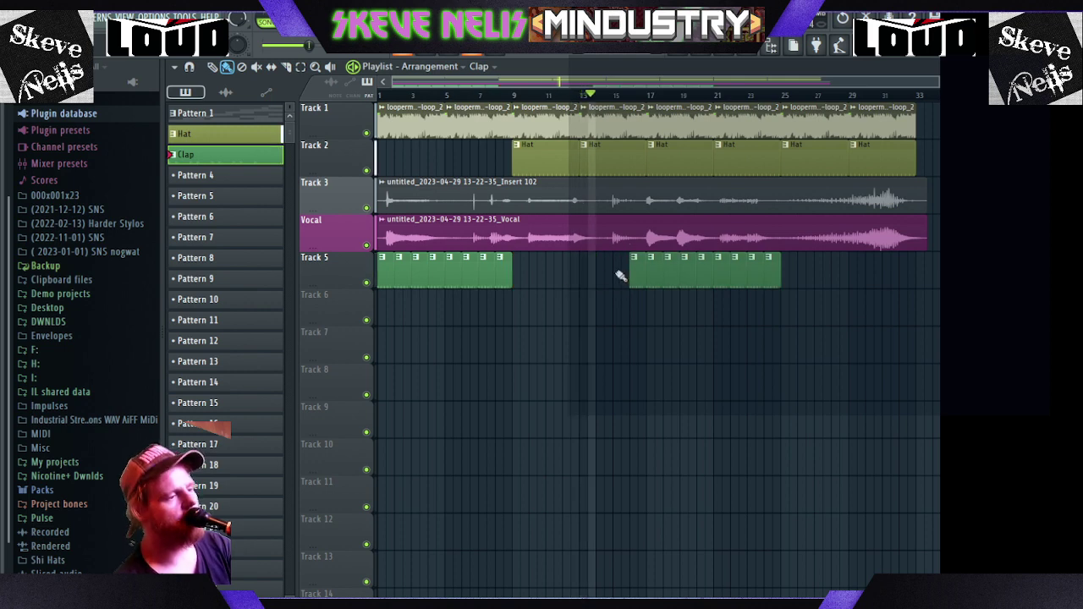
right_click(657, 272)
drag(643, 155, 629, 157)
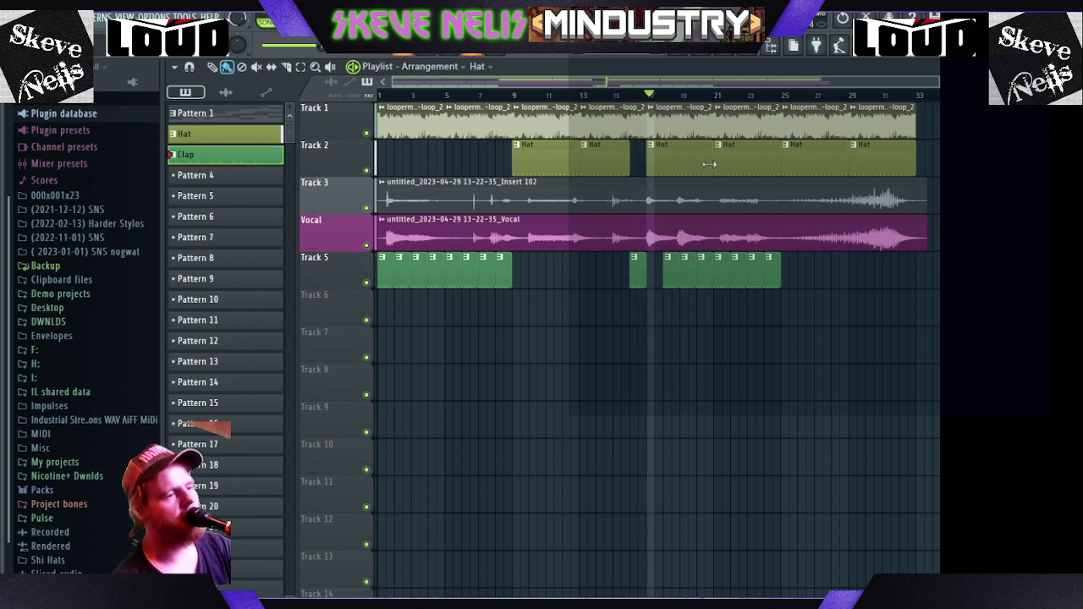
drag(673, 278, 698, 284)
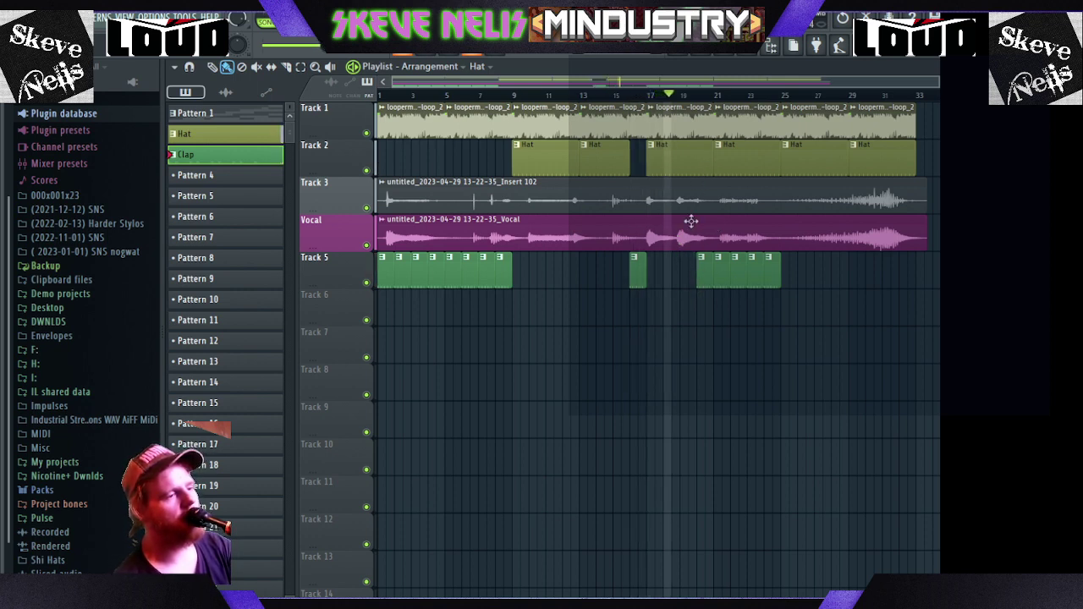
- Shorten the Hat clips to end mid-bar 20 and at bar 24, keeping Clap only in bar 20's second half and bar 24
drag(708, 158, 705, 157)
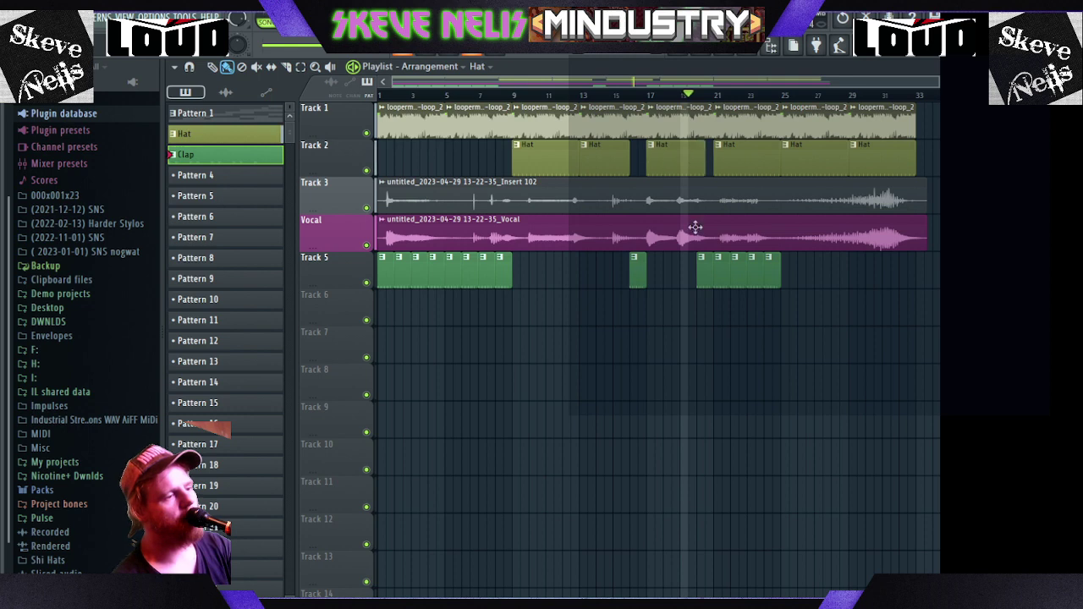
drag(702, 265, 710, 265)
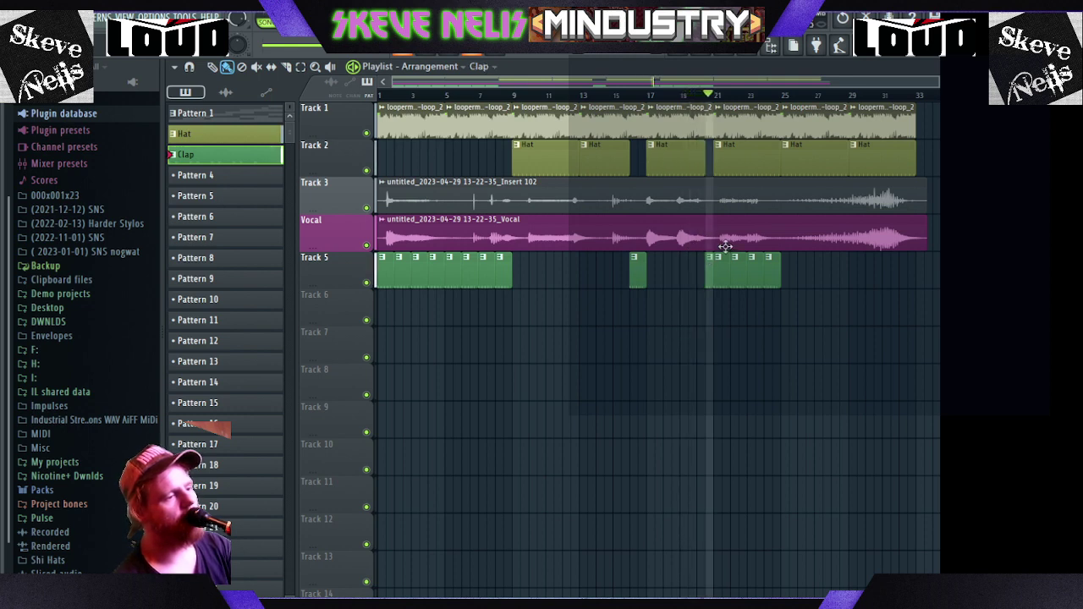
right_click(726, 283)
right_click(738, 279)
right_click(752, 275)
drag(777, 158, 764, 161)
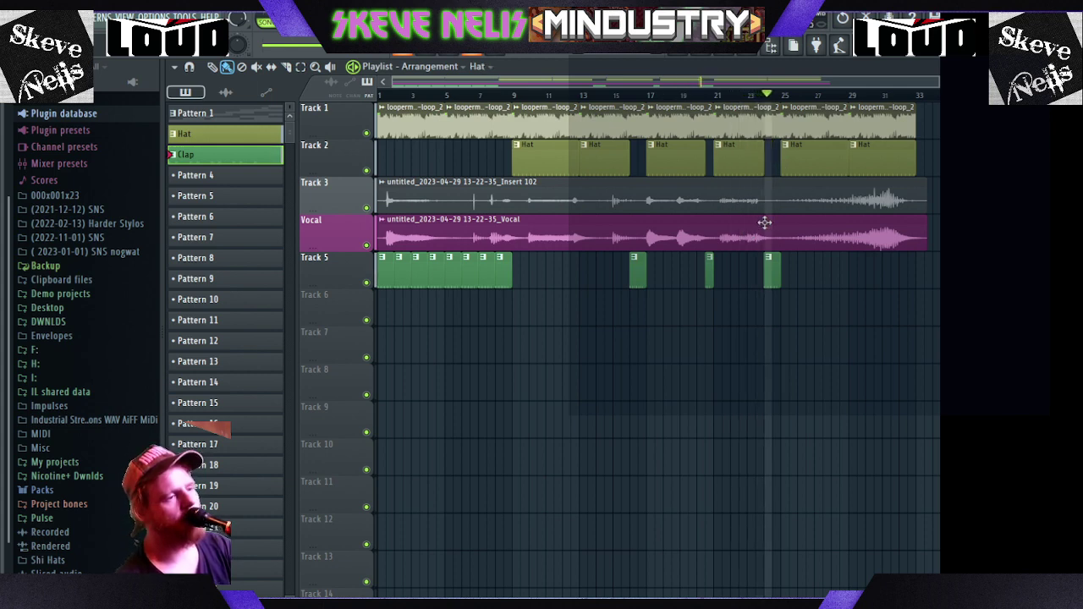
- Paint Clap clips on Track 5 across bars 25 to 32
click(775, 269)
mouse_move(778, 268)
mouse_down()
mouse_move(942, 266)
mouse_move(939, 279)
mouse_up()
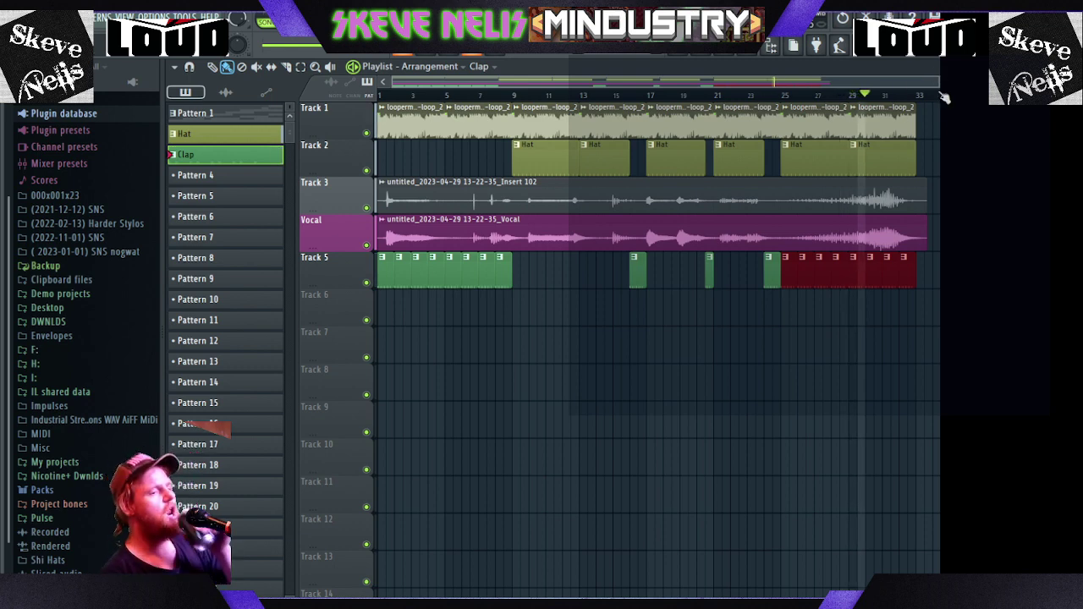
- Name and colour Tracks 2 and 5 after the Hat and Clap patterns, and Track 1 after the drum loop
drag(190, 255, 306, 267)
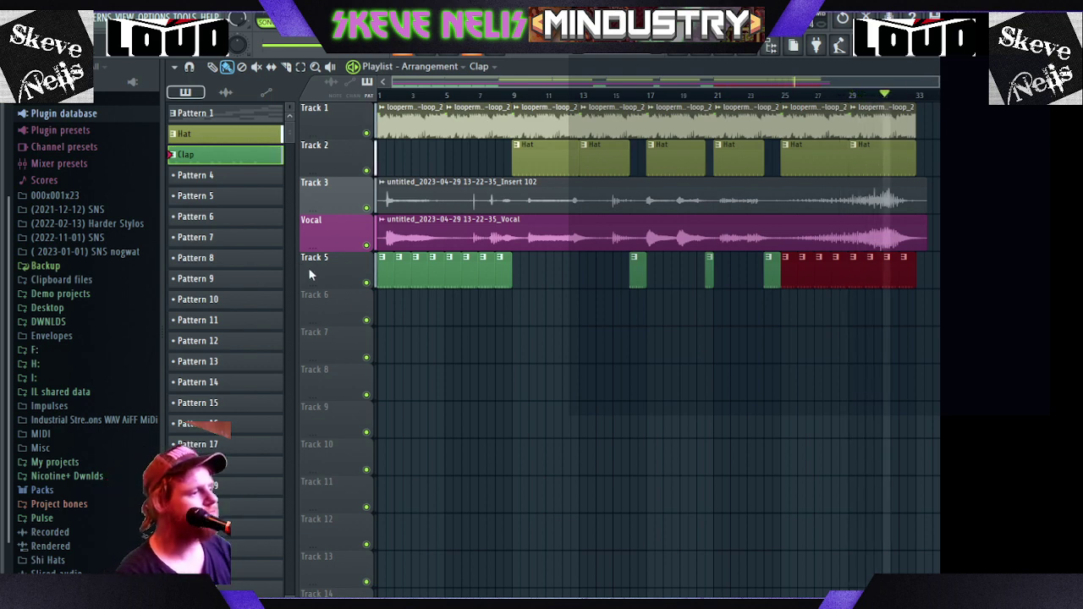
click(413, 324)
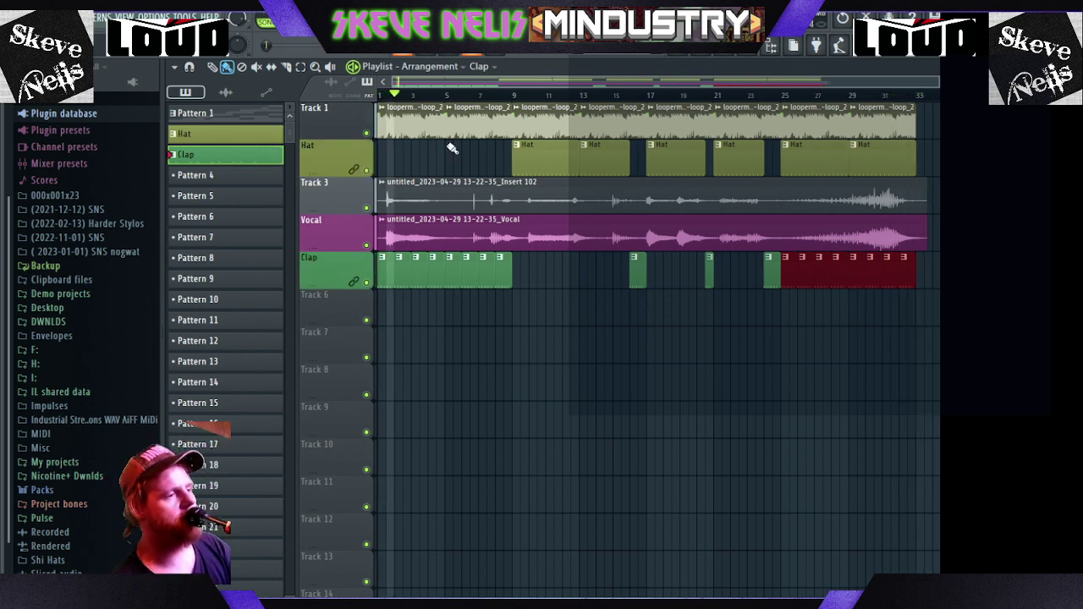
click(368, 288)
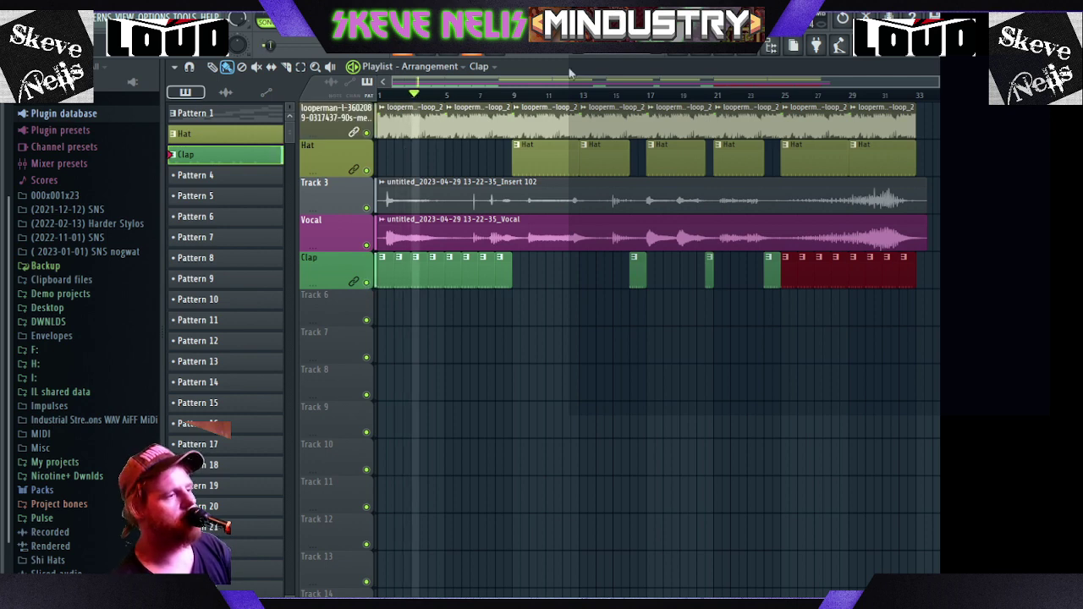
- On mixer insert 103, set the Simple effect's wet level to -5.33284 dB, feed to 8 percent and cross level to -7.93278 dB
key(F9)
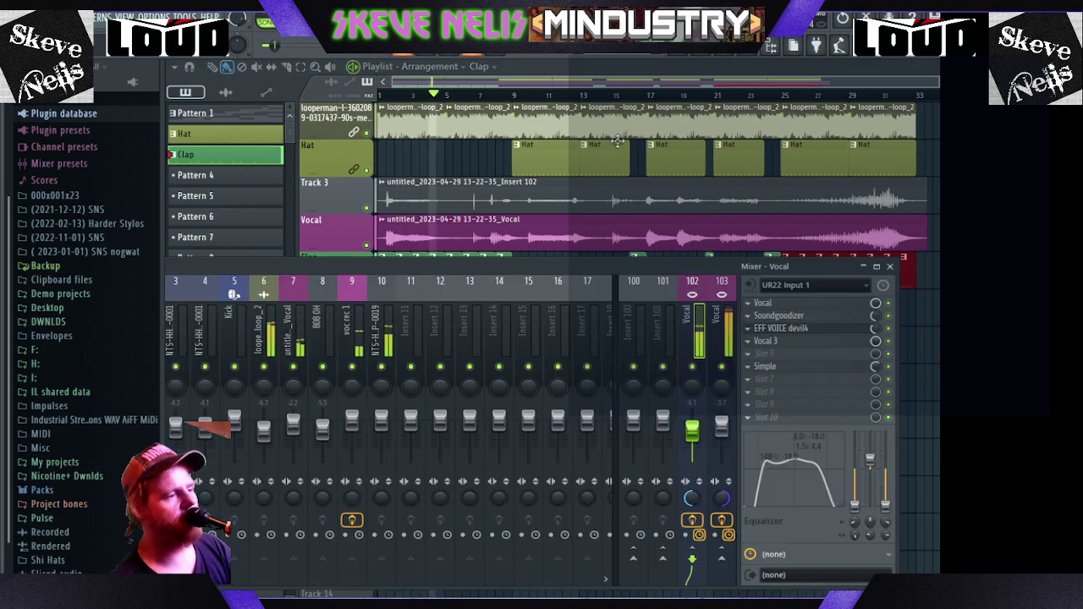
click(723, 427)
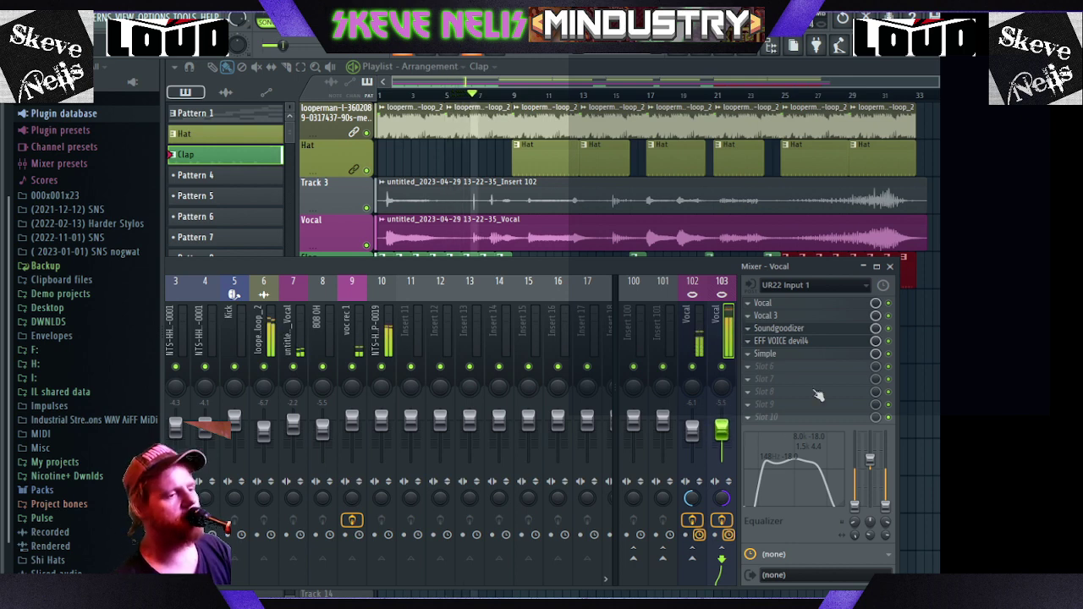
click(871, 354)
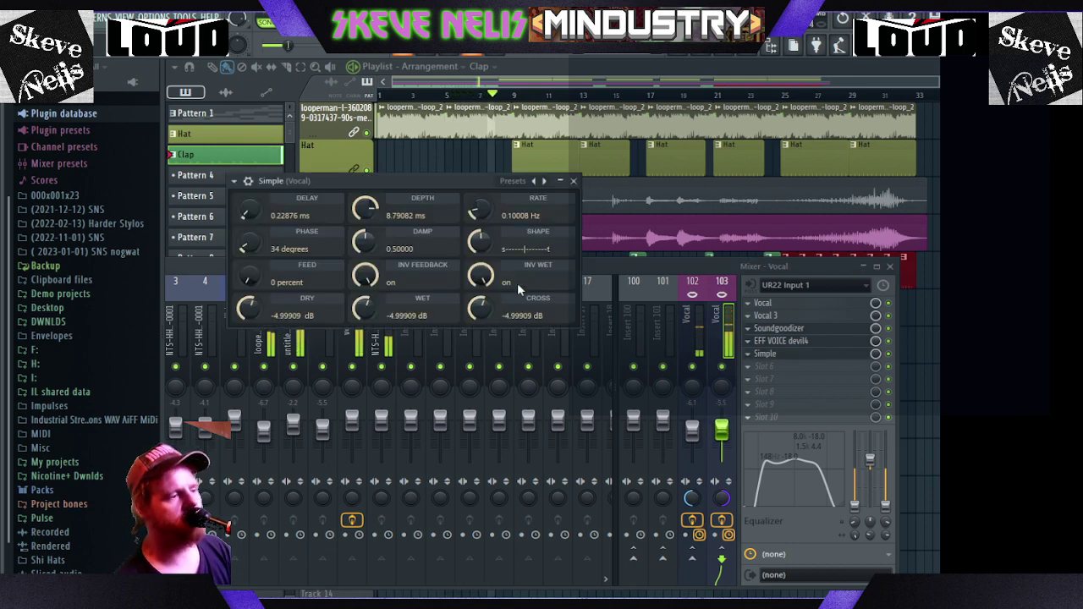
drag(363, 308, 376, 283)
scroll(377, 311, down, 1)
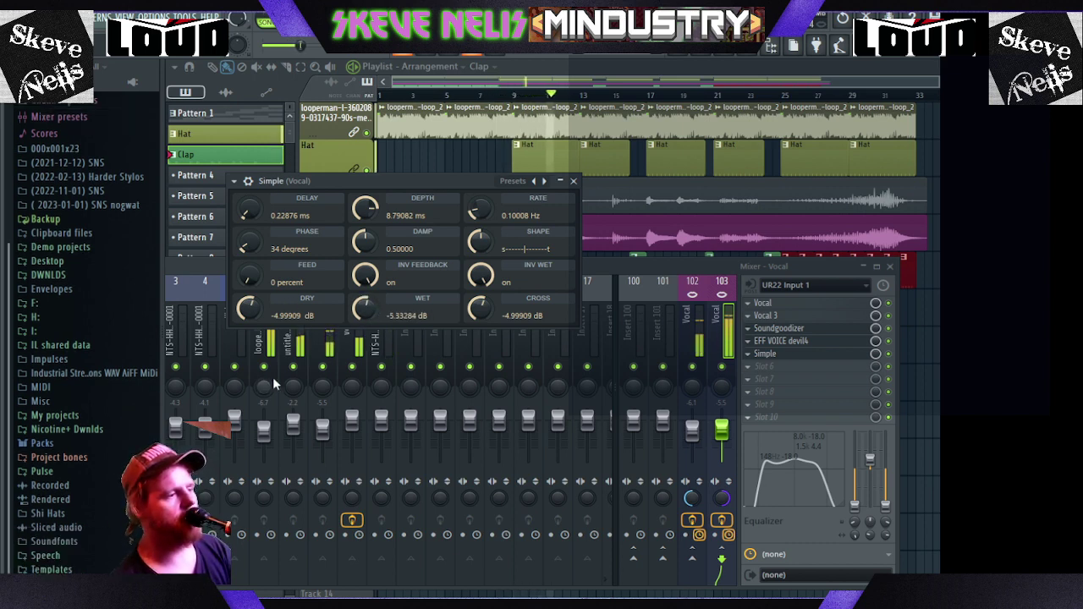
drag(246, 279, 246, 276)
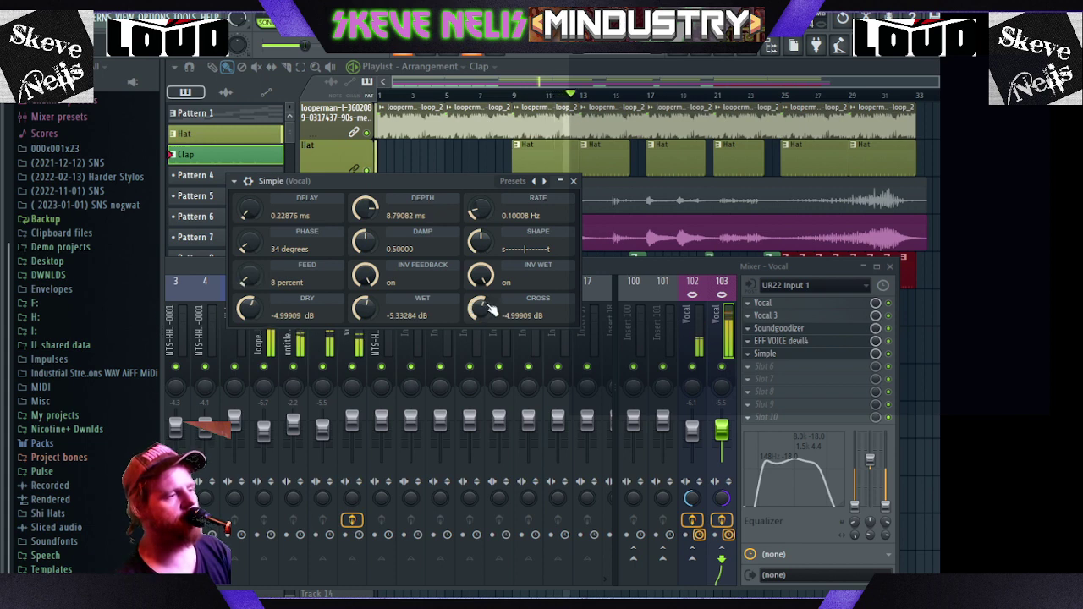
drag(483, 305, 483, 311)
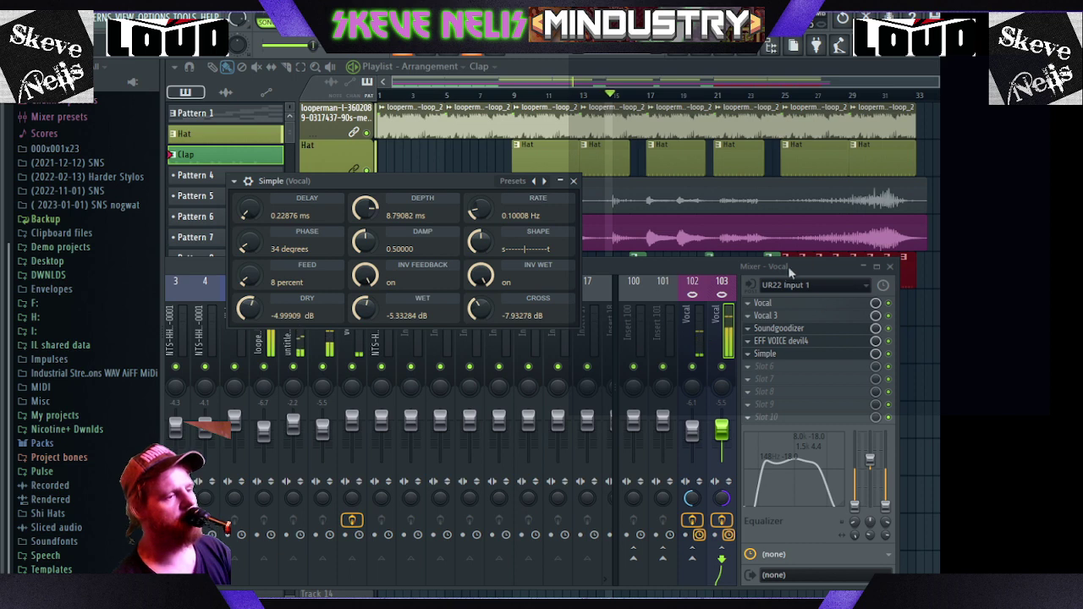
- Turn the stereo separation of Vocal insert 102 to the same side as that of Vocal insert 103
click(893, 337)
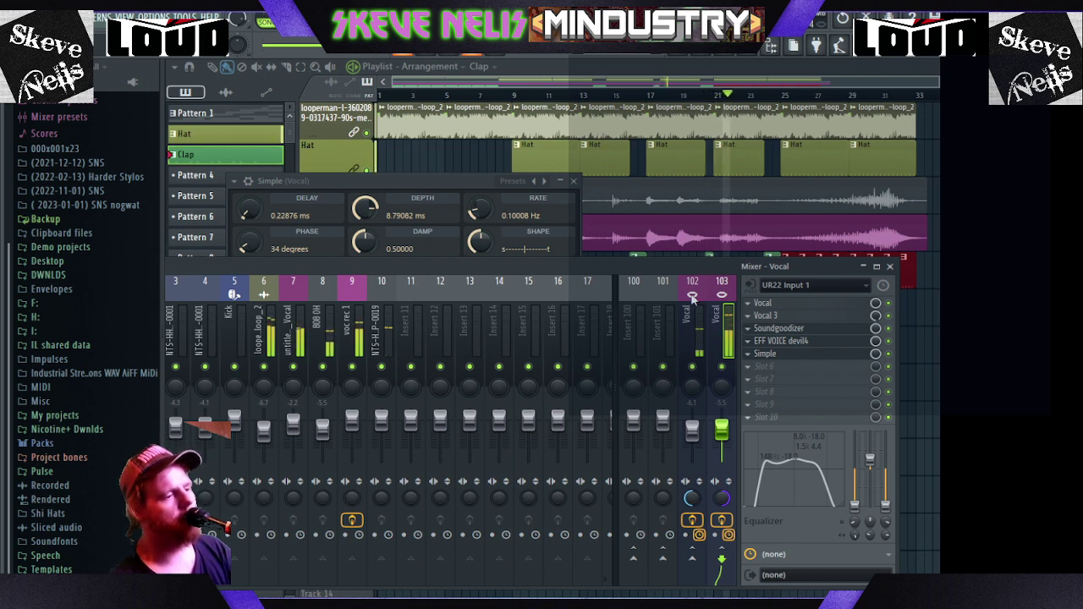
click(700, 341)
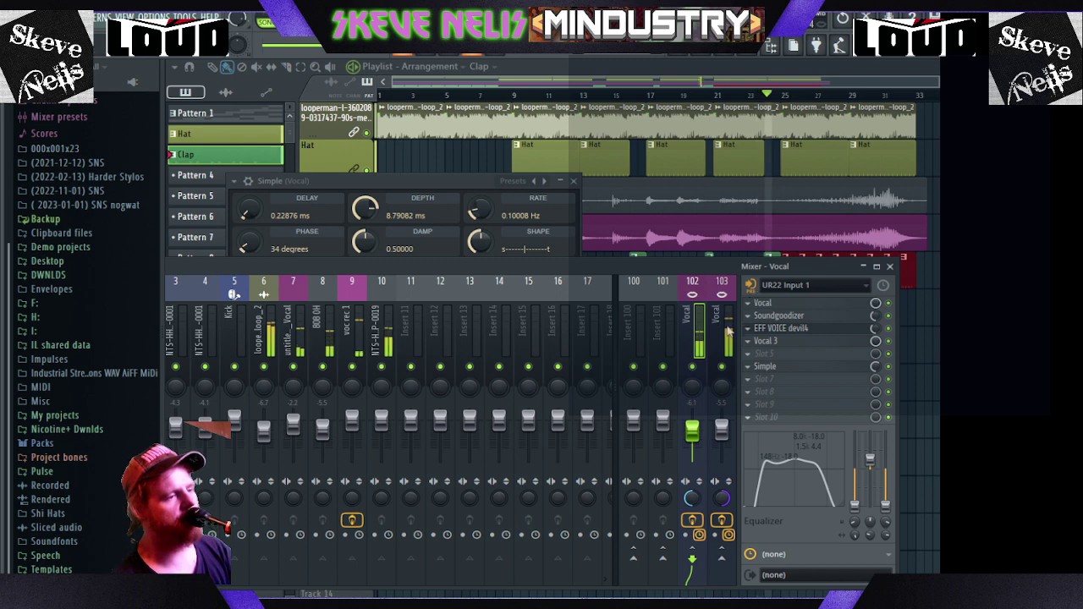
click(722, 429)
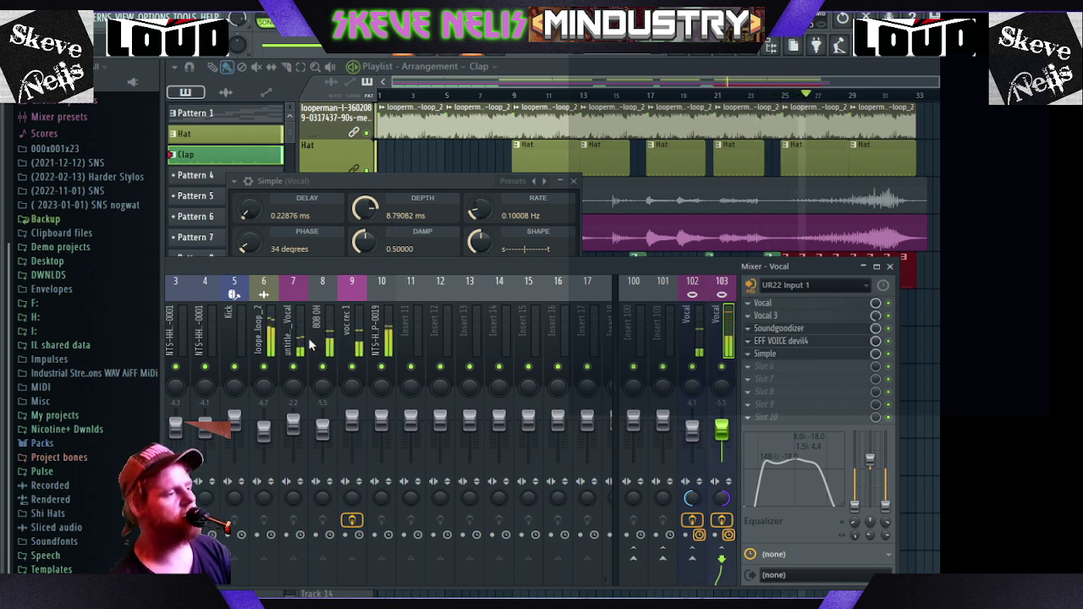
click(691, 499)
click(720, 499)
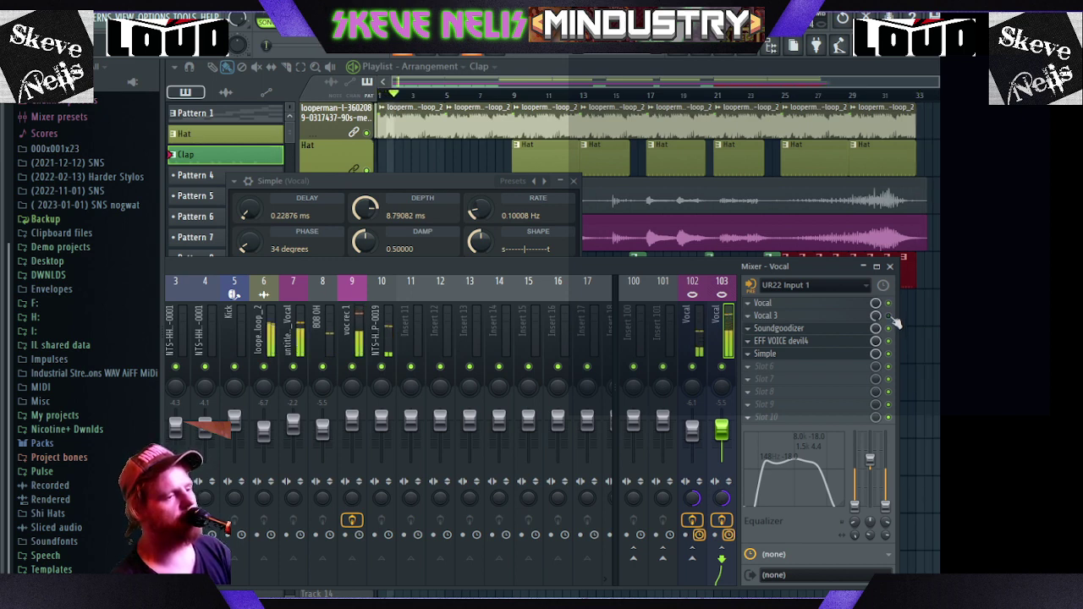
- Reshape the Vocal 3 EQ on insert 103: lower band 1's cutoff, boost band 2 in the mids and bring band 3 down to flat
click(828, 315)
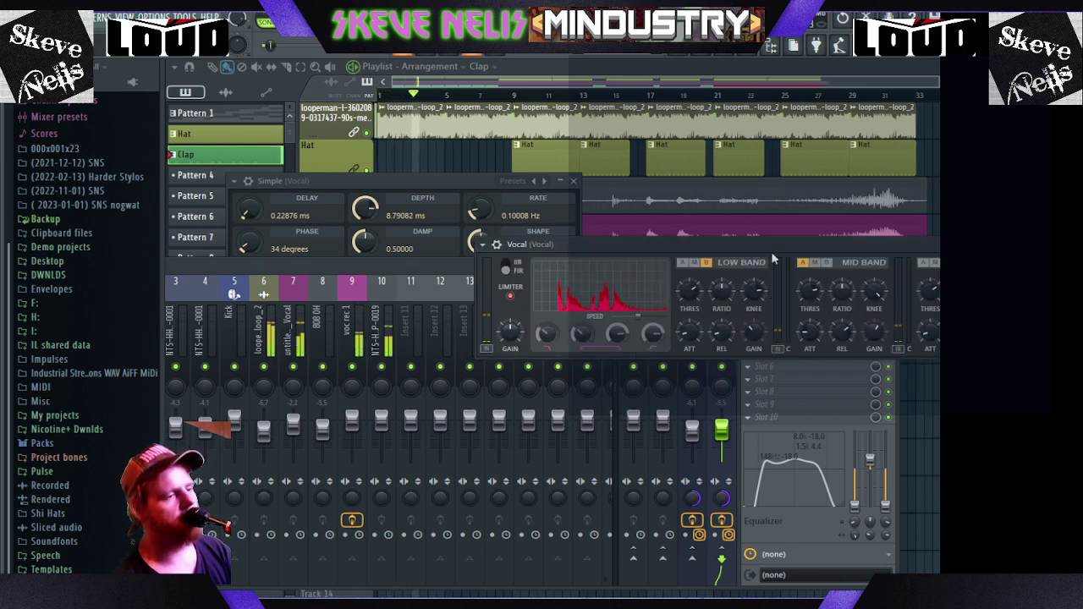
click(782, 317)
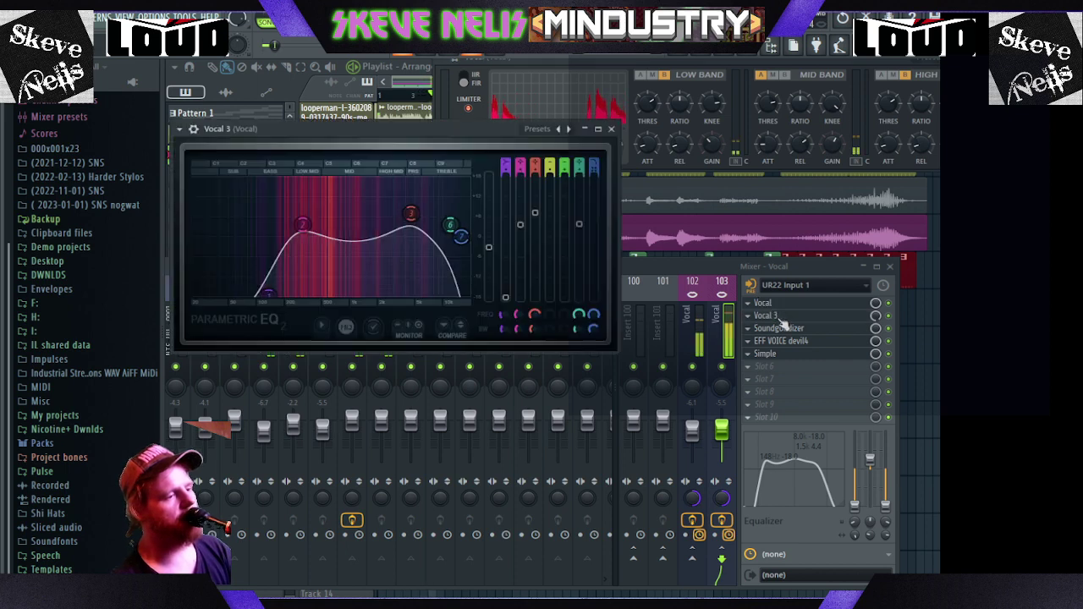
drag(267, 293, 243, 293)
mouse_move(303, 224)
mouse_down()
mouse_move(281, 204)
mouse_move(297, 207)
mouse_up()
drag(410, 213, 407, 235)
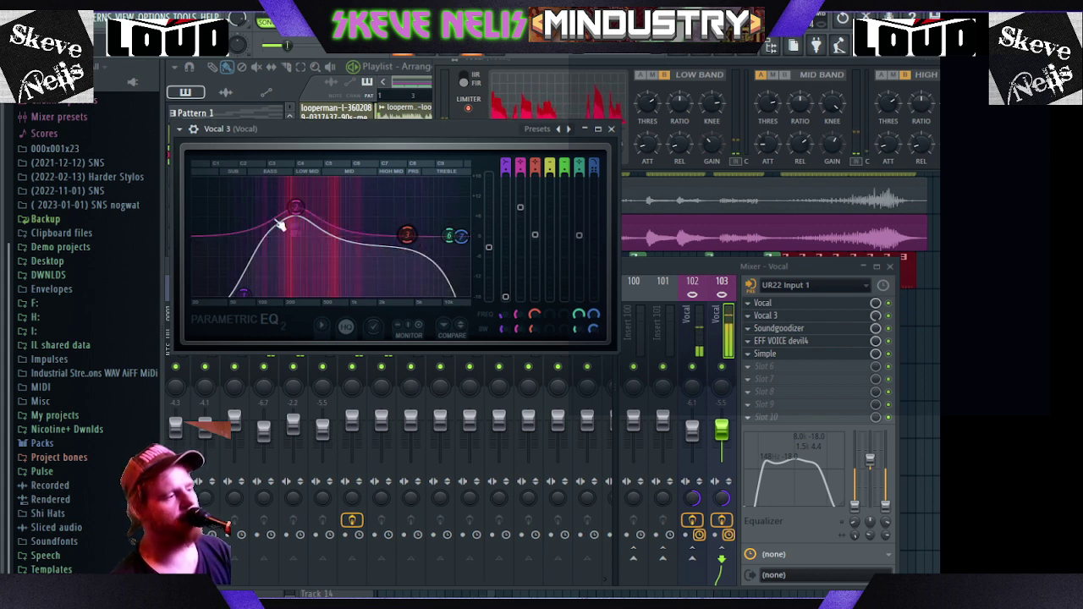
drag(295, 207, 332, 199)
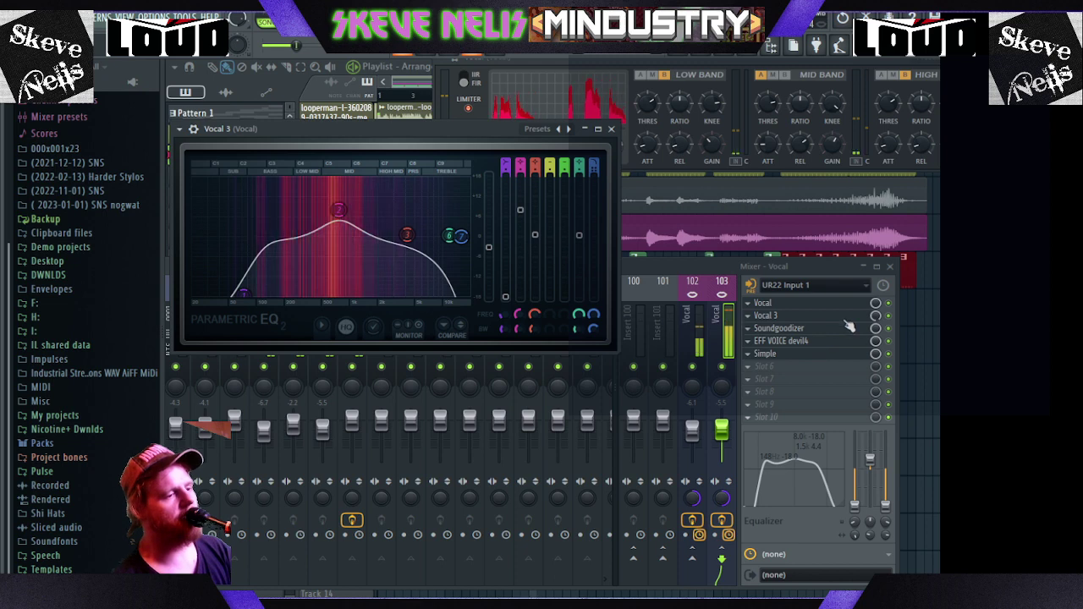
- Reduce the mix level of EFF VOICE devil4 on insert 103 and open the effect's settings
click(891, 320)
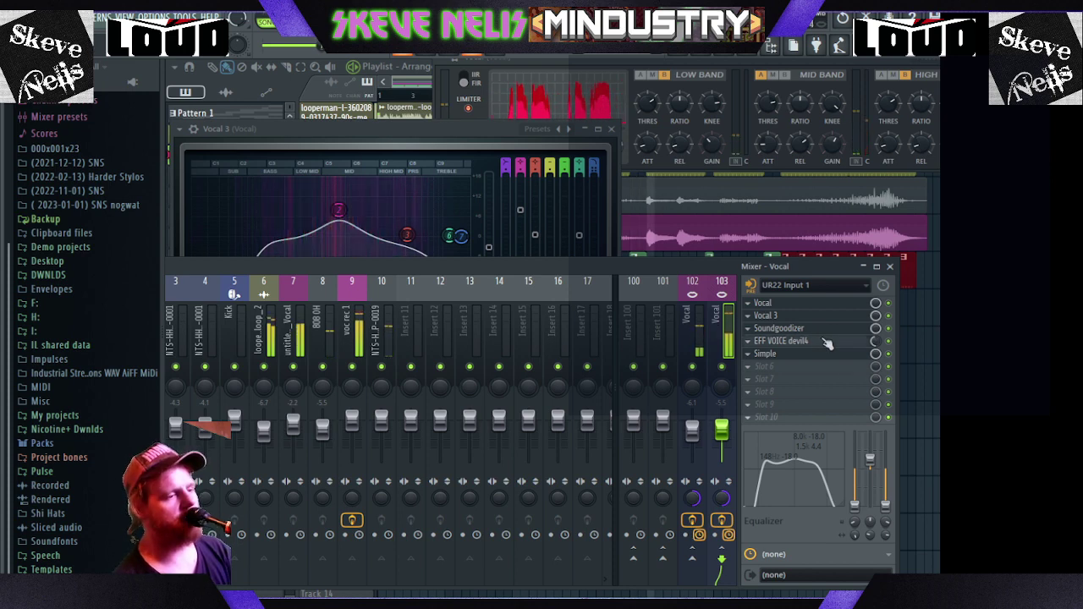
click(770, 341)
click(748, 279)
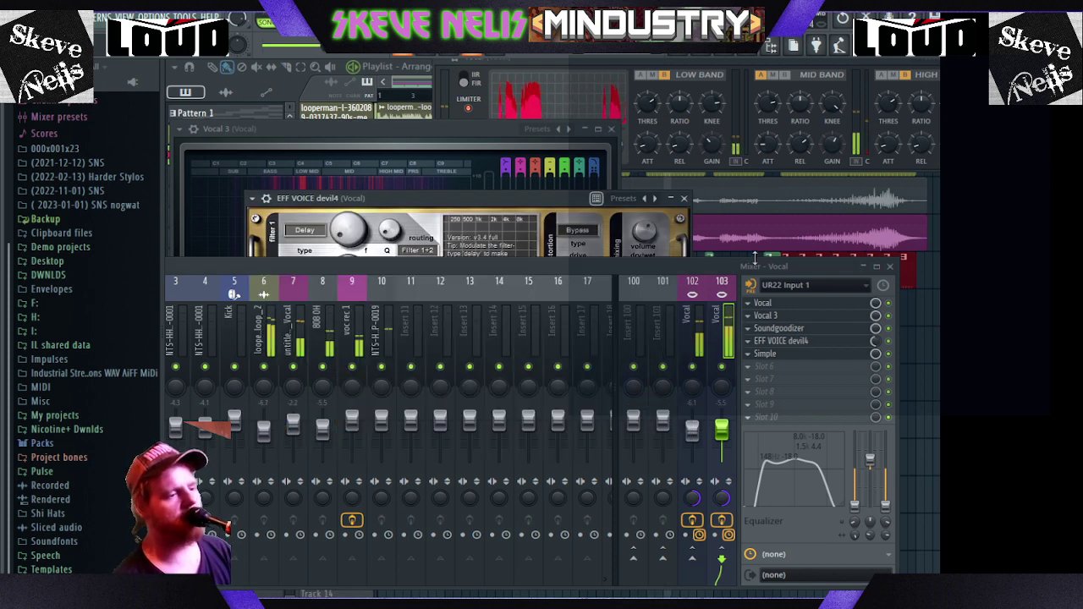
- Step through the EFF GATE presets of EFF VOICE devil4 on insert 102, through verb 2 and echo 3 to trance saw
click(694, 315)
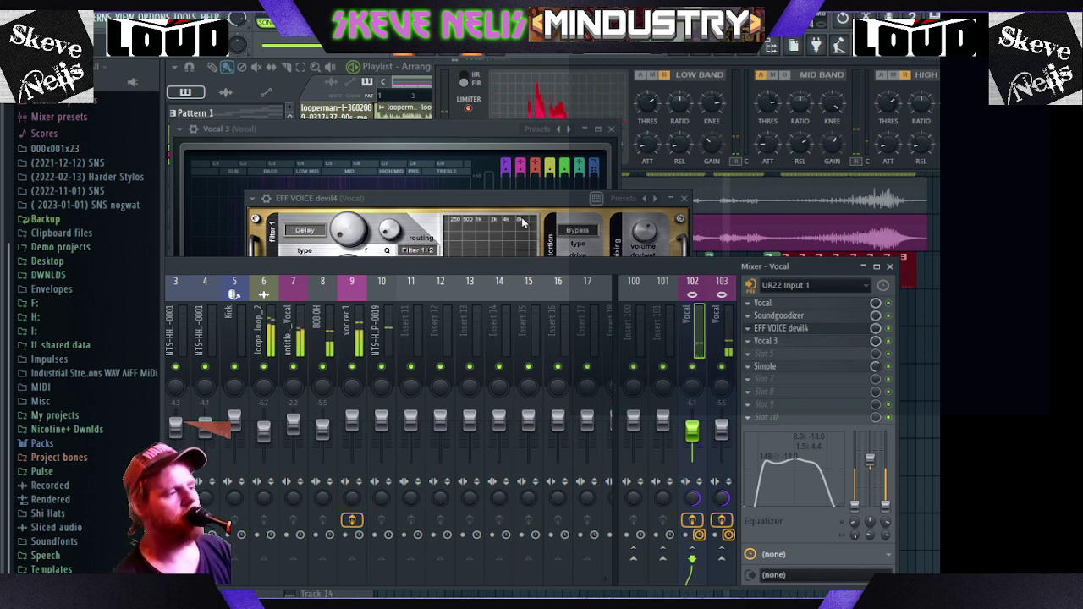
click(780, 328)
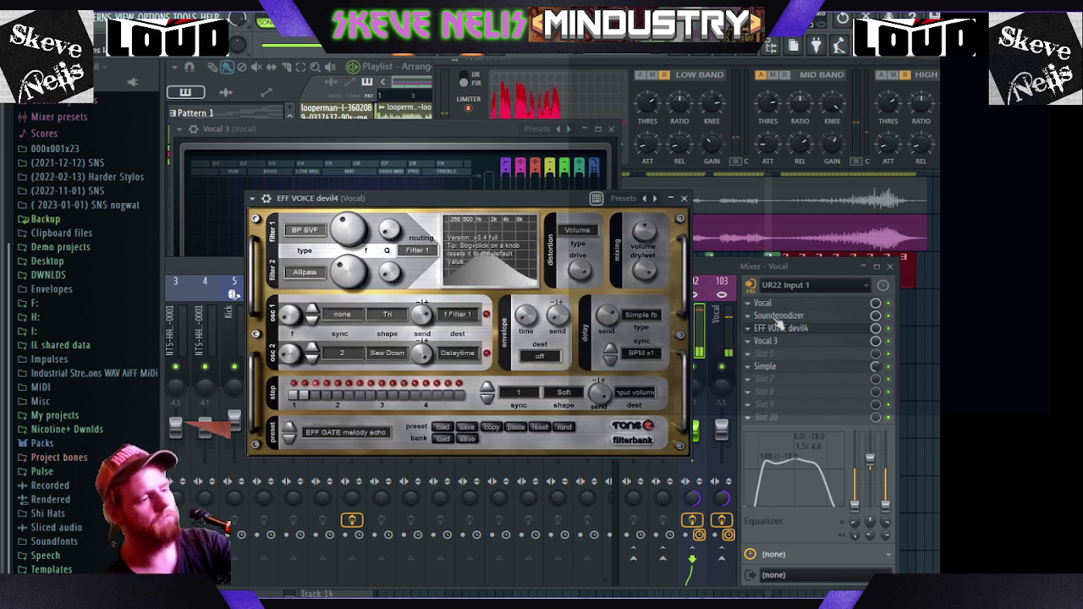
click(774, 336)
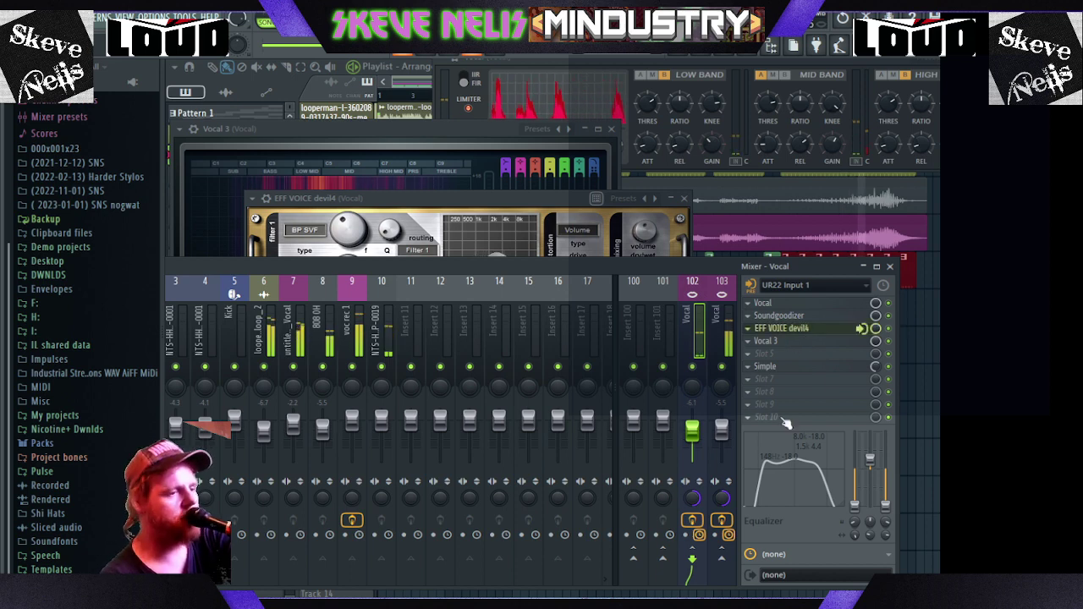
click(791, 329)
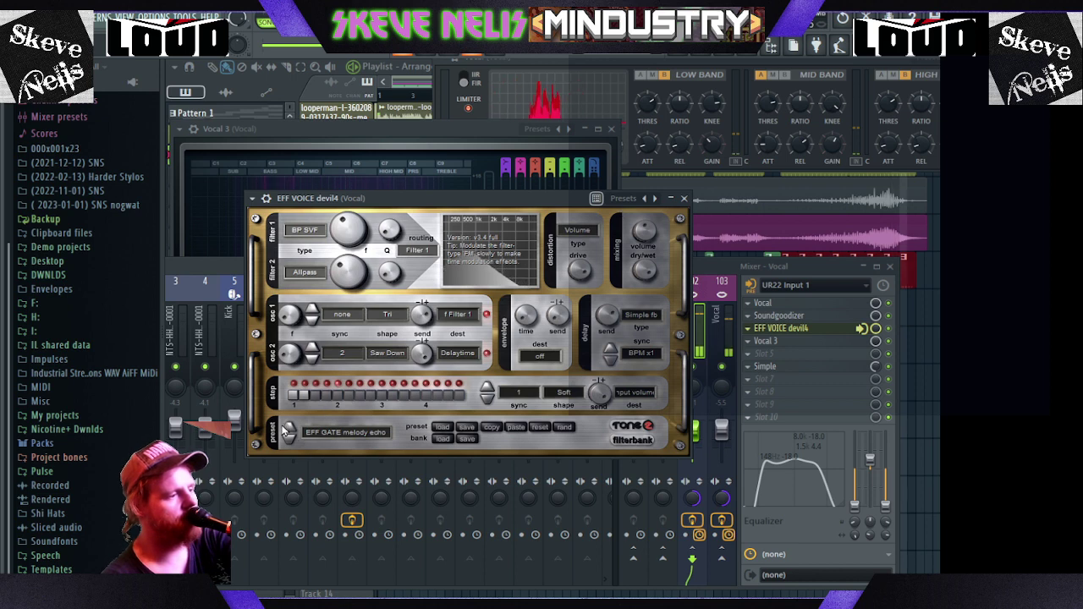
click(288, 432)
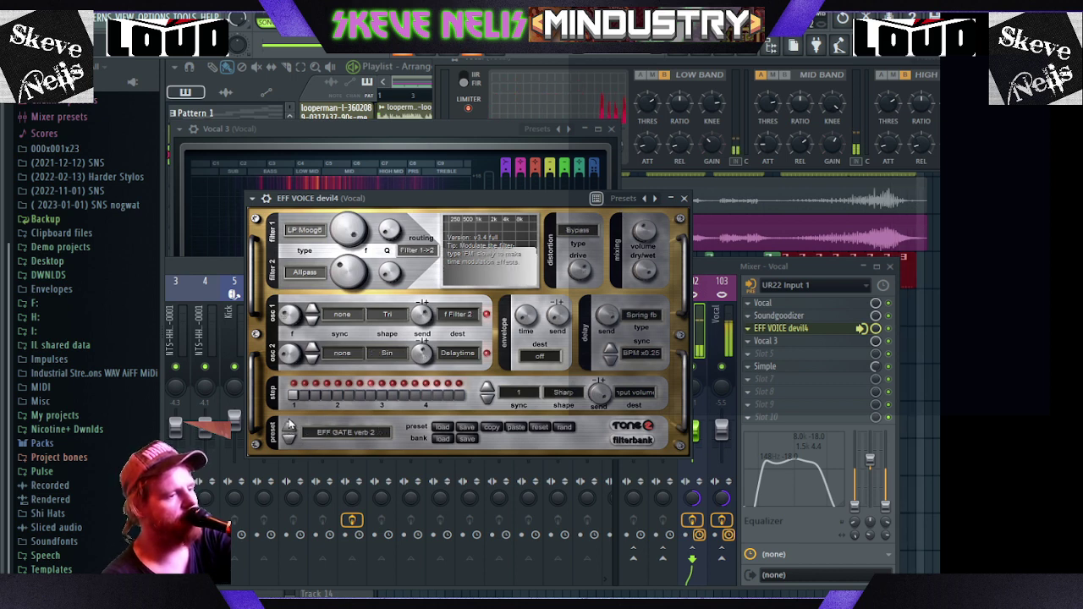
click(288, 433)
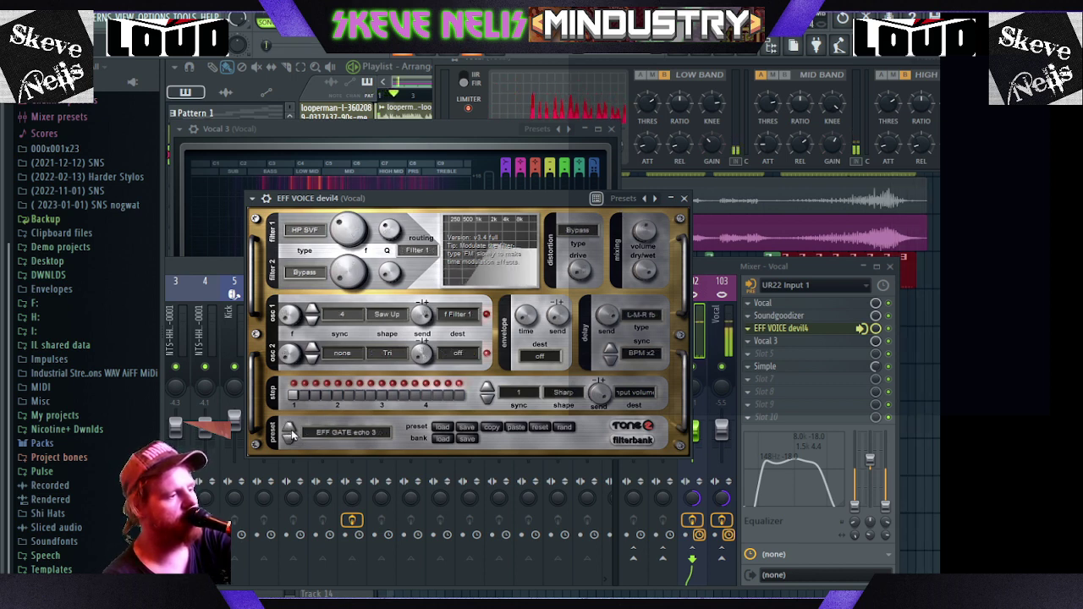
click(289, 433)
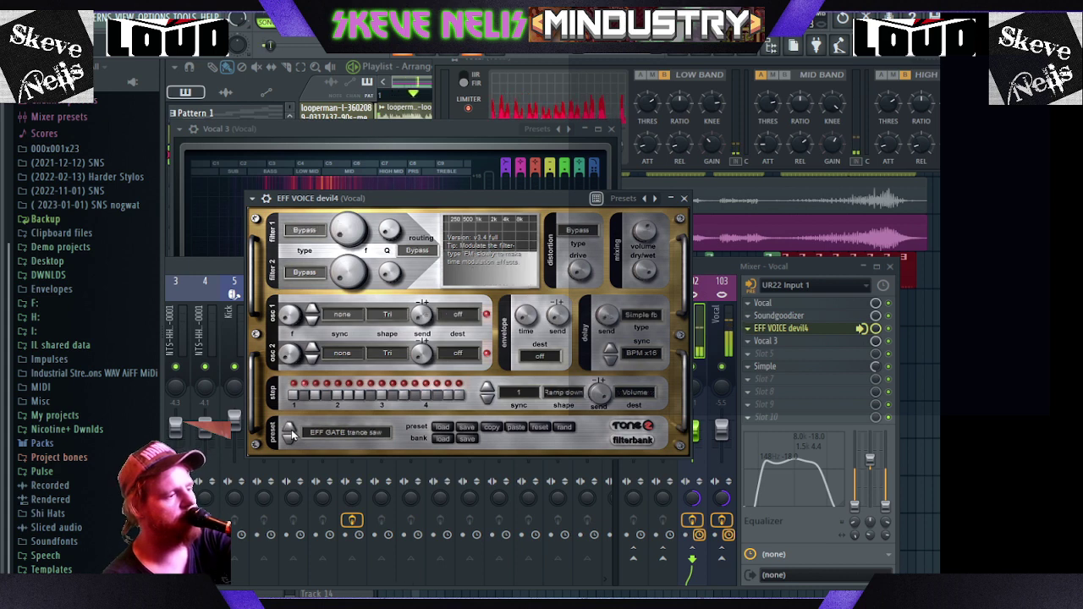